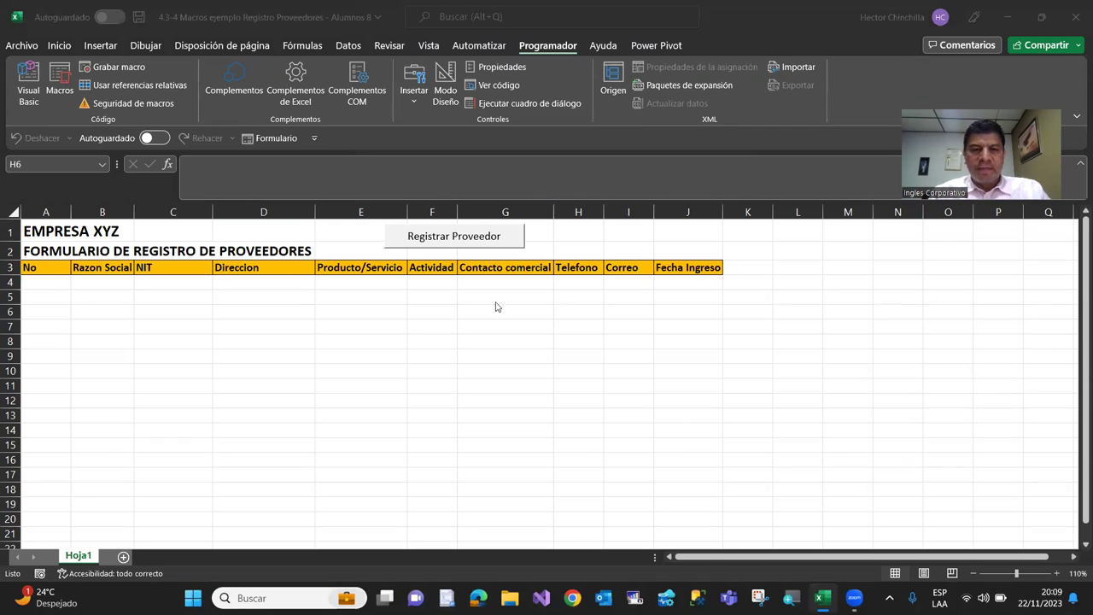
- From the supplier sheet, open the VBA editor to view the RegistrarProv macro in Módulo1
{"action": "left_click", "coordinate": [390, 303]}
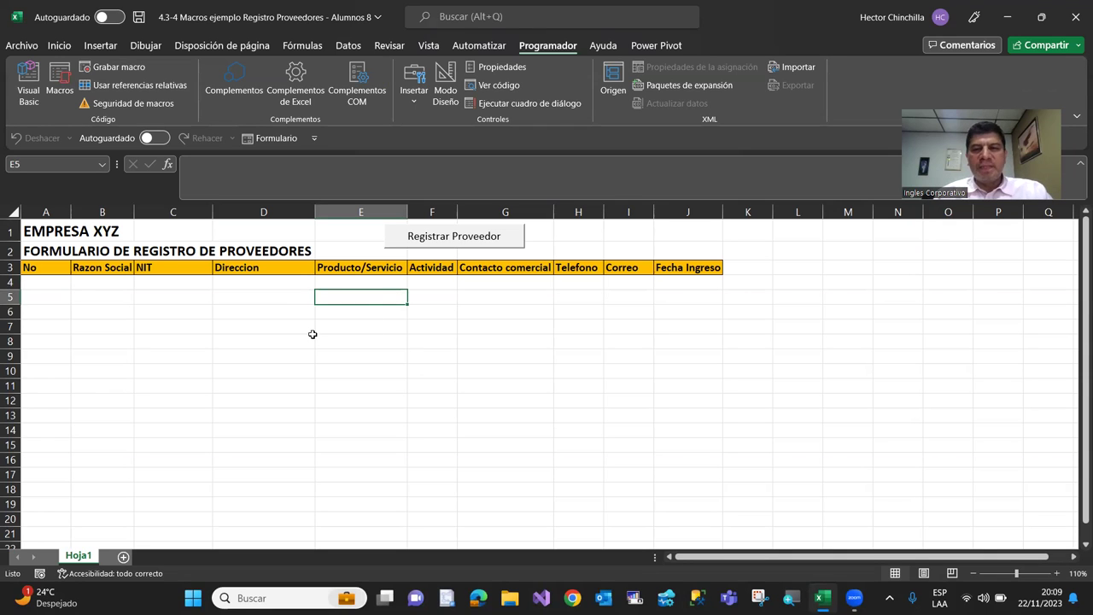
{"action": "left_click", "coordinate": [224, 310]}
{"action": "left_click", "coordinate": [208, 307]}
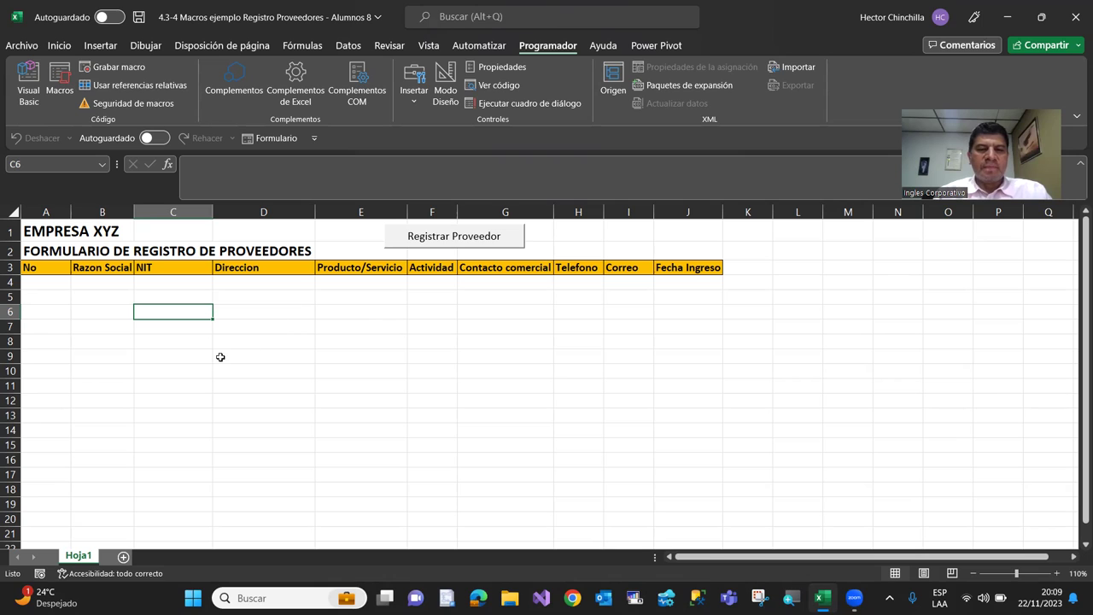
{"action": "left_click", "coordinate": [220, 355]}
{"action": "left_click", "coordinate": [191, 308]}
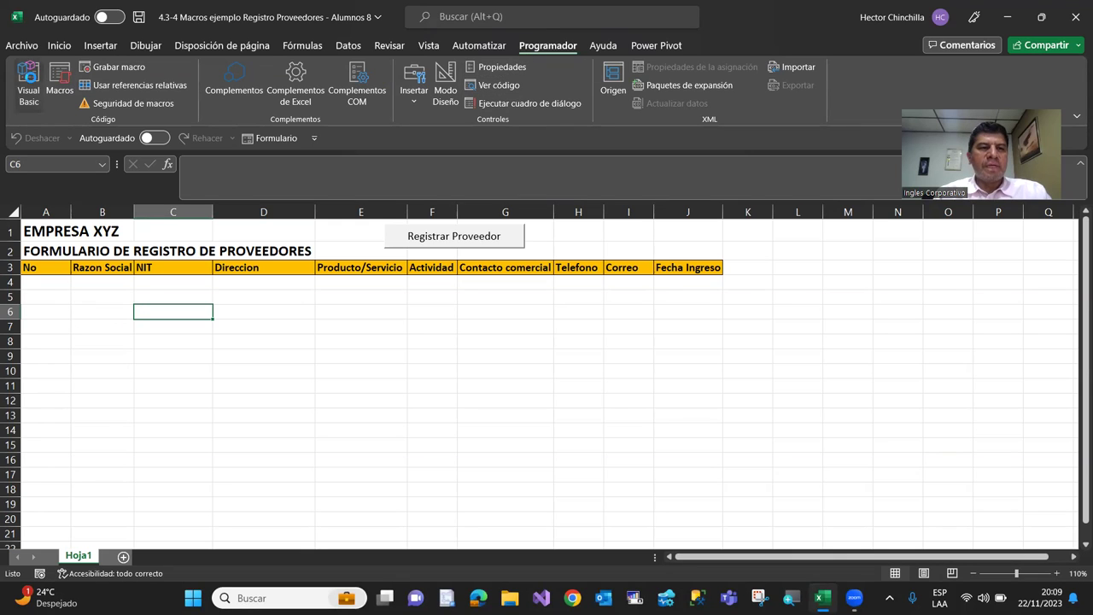
{"action": "left_click", "coordinate": [29, 79]}
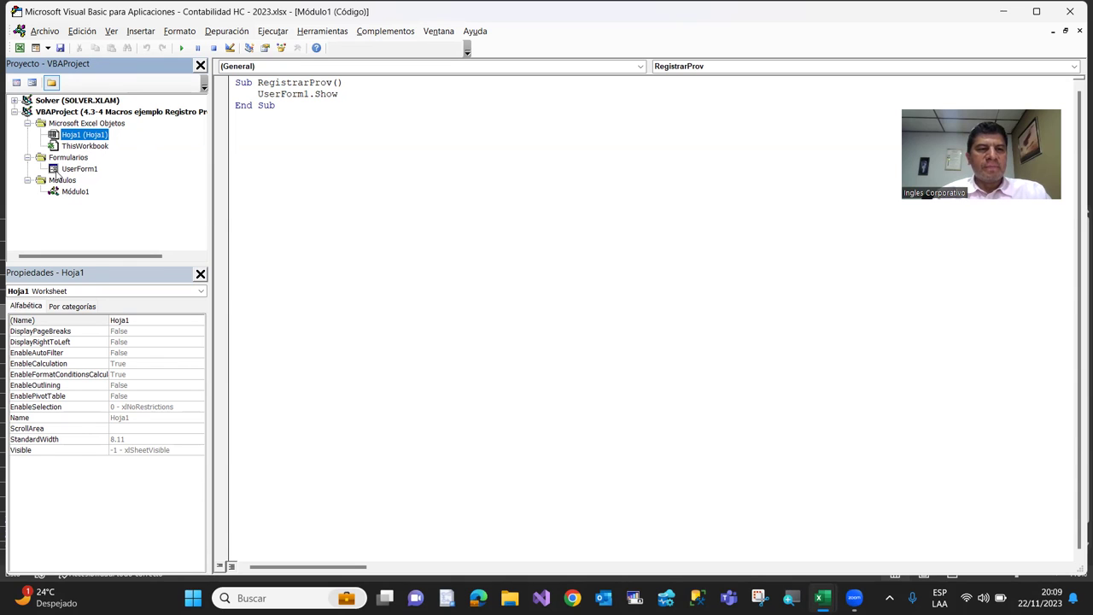
- Open UserForm1 in the designer, showing its No. Registro text box and Razon combo box
{"action": "left_click", "coordinate": [54, 171]}
{"action": "double_click", "coordinate": [54, 170]}
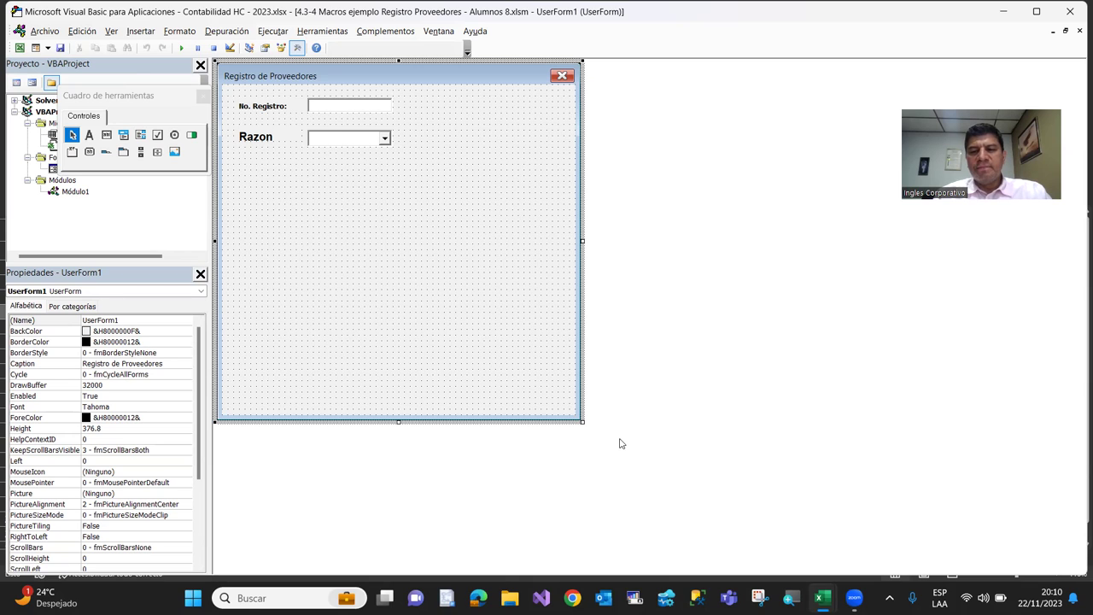
{"action": "key", "text": "F5"}
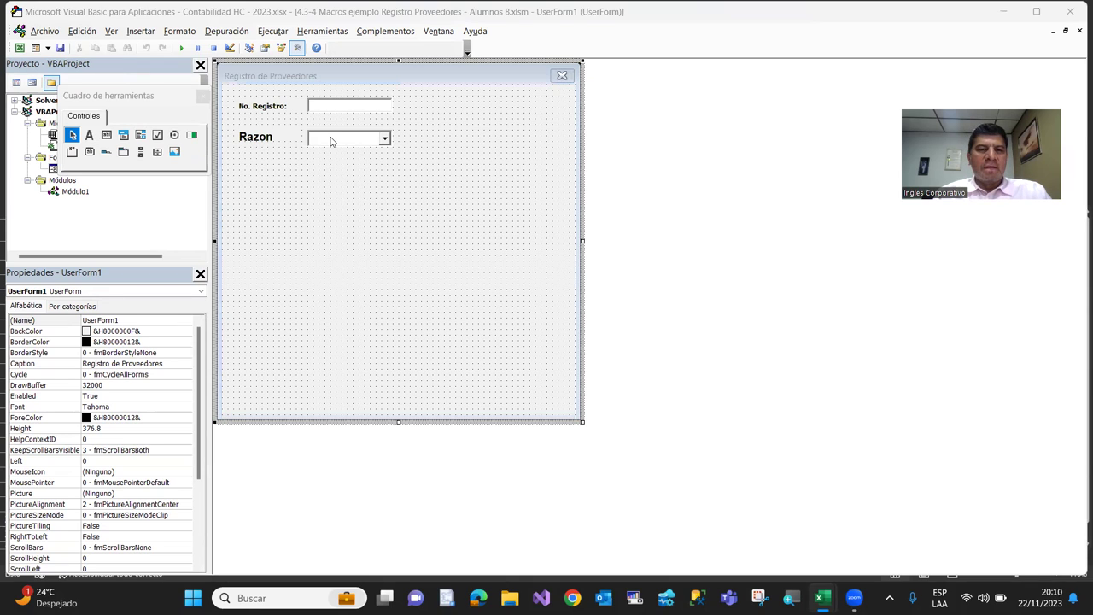
{"action": "left_click", "coordinate": [332, 141]}
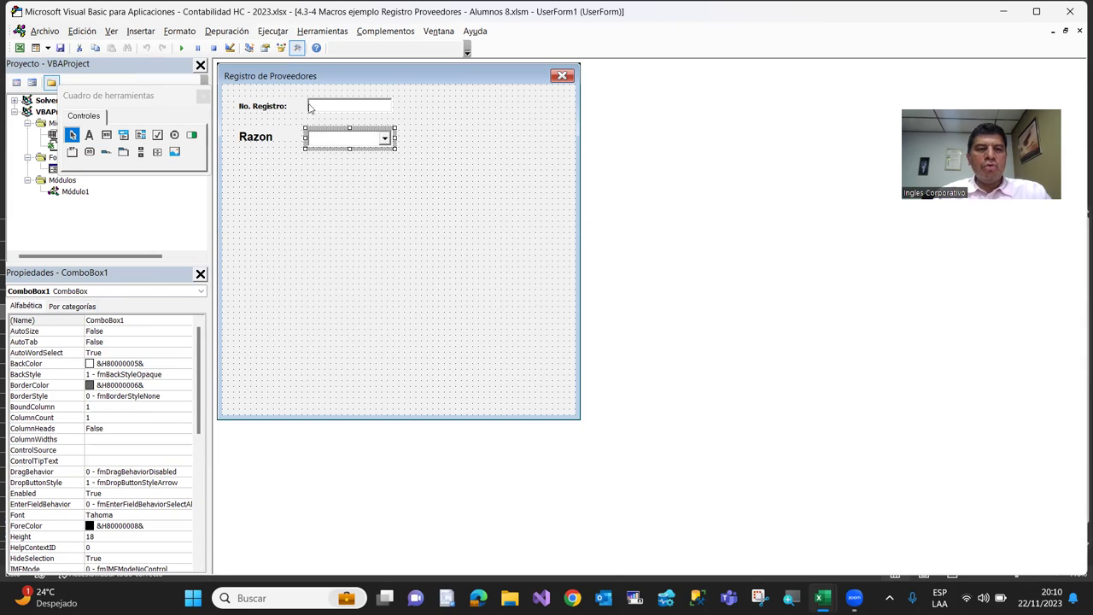
{"action": "left_click", "coordinate": [353, 204]}
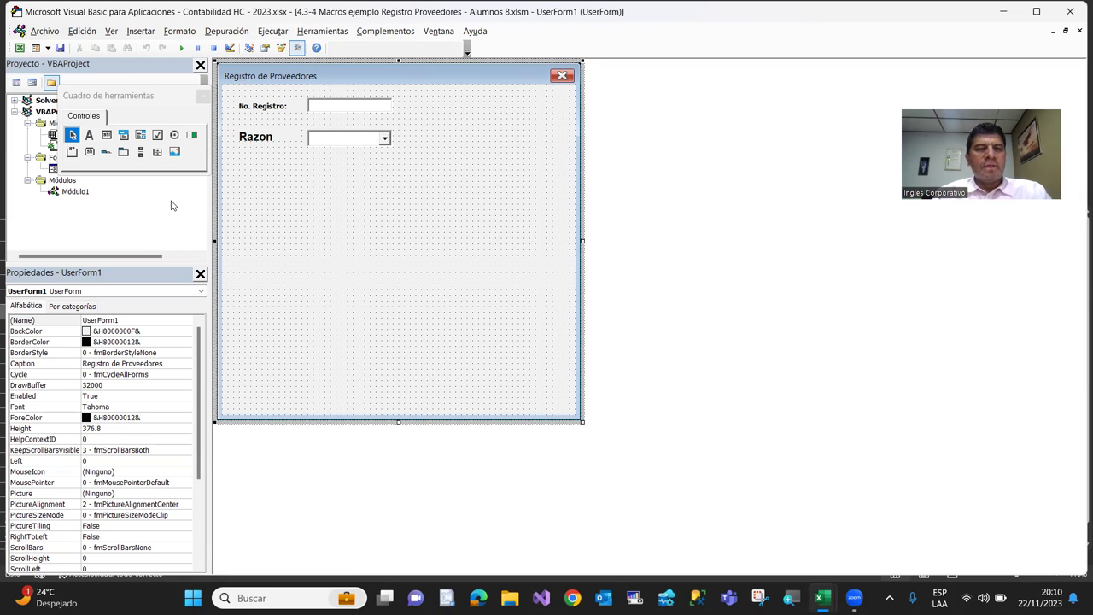
- Close the Properties window, leaving the project list and UserForm1 design visible
{"action": "left_click", "coordinate": [199, 275]}
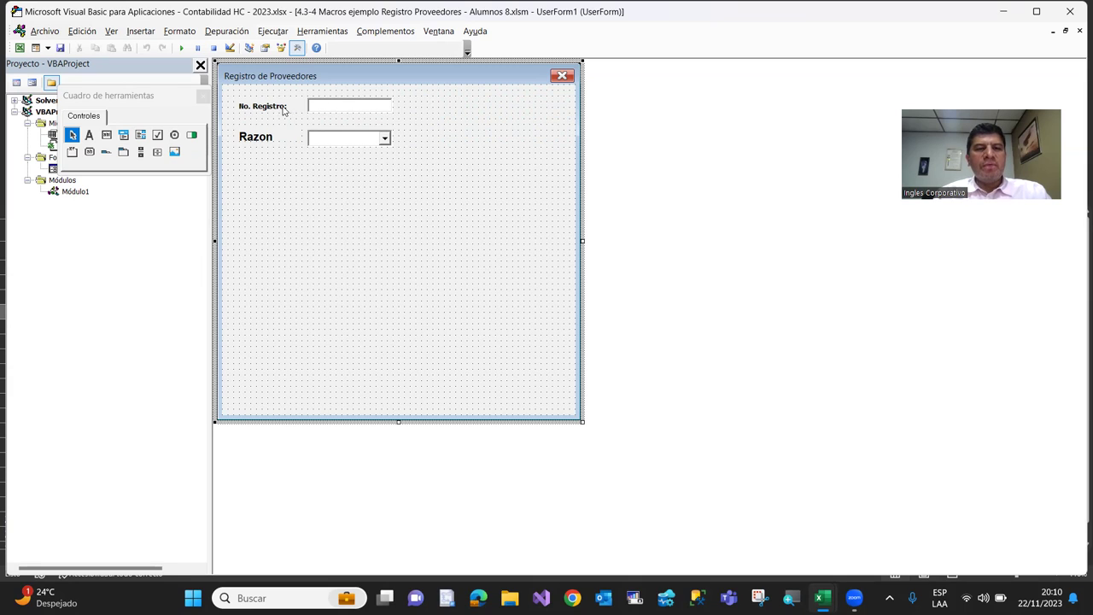
{"action": "left_click", "coordinate": [284, 109]}
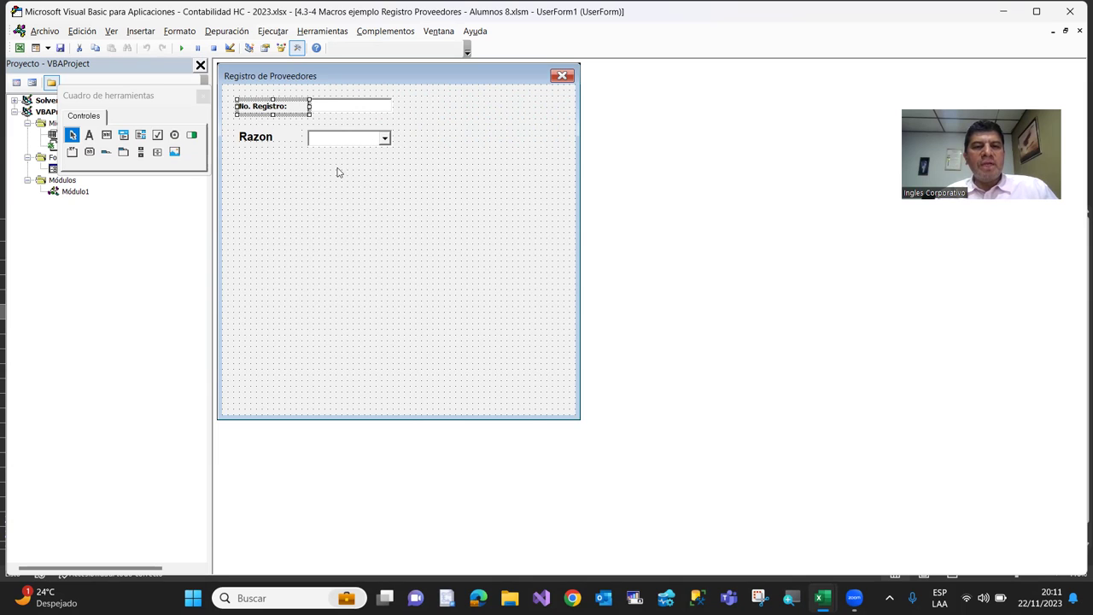
{"action": "left_click", "coordinate": [379, 217]}
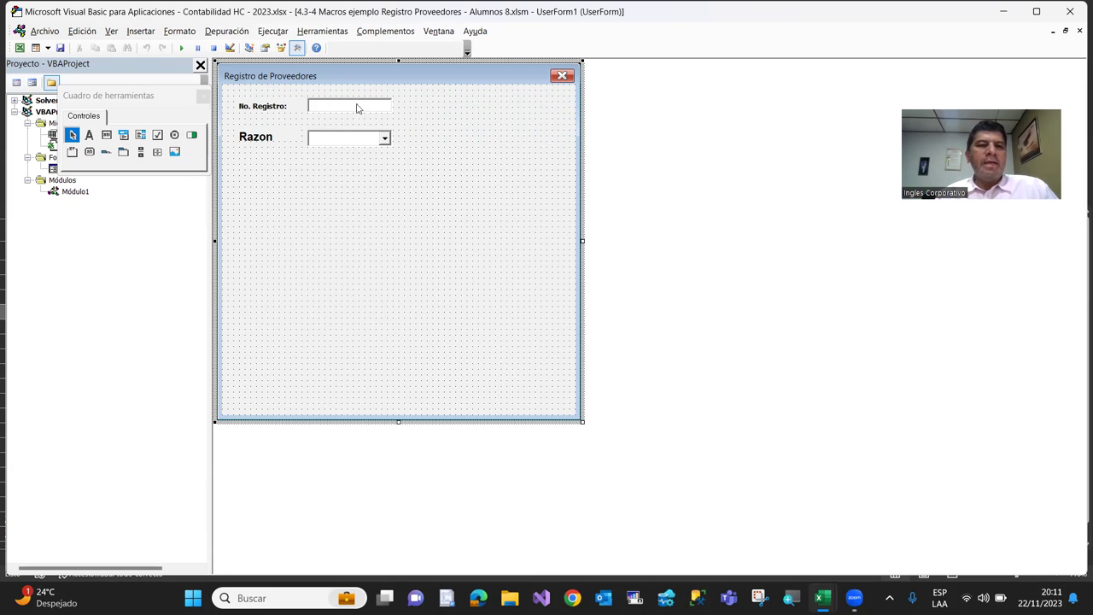
- Move the Toolbox beside the form and open Módulo1's RegistrarProv code
{"action": "left_click", "coordinate": [141, 99]}
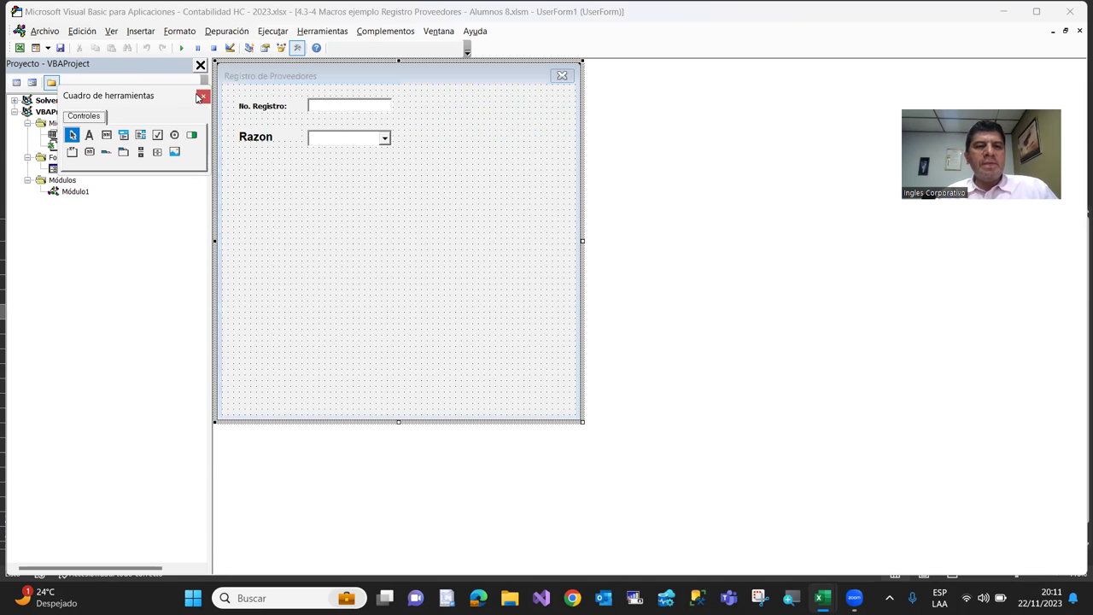
{"action": "left_click", "coordinate": [198, 96]}
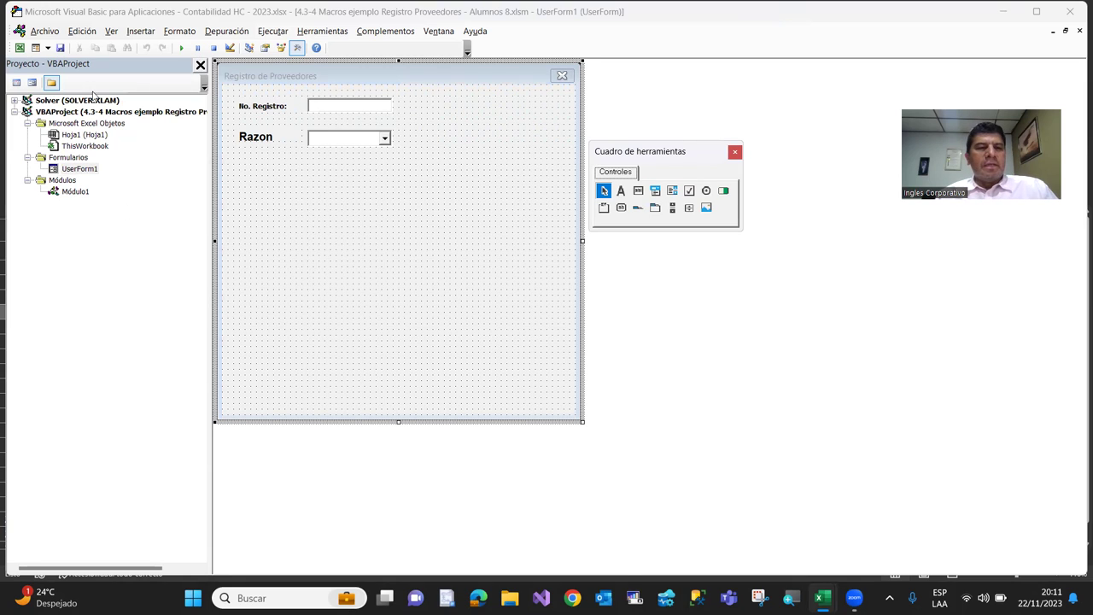
{"action": "left_click", "coordinate": [142, 34]}
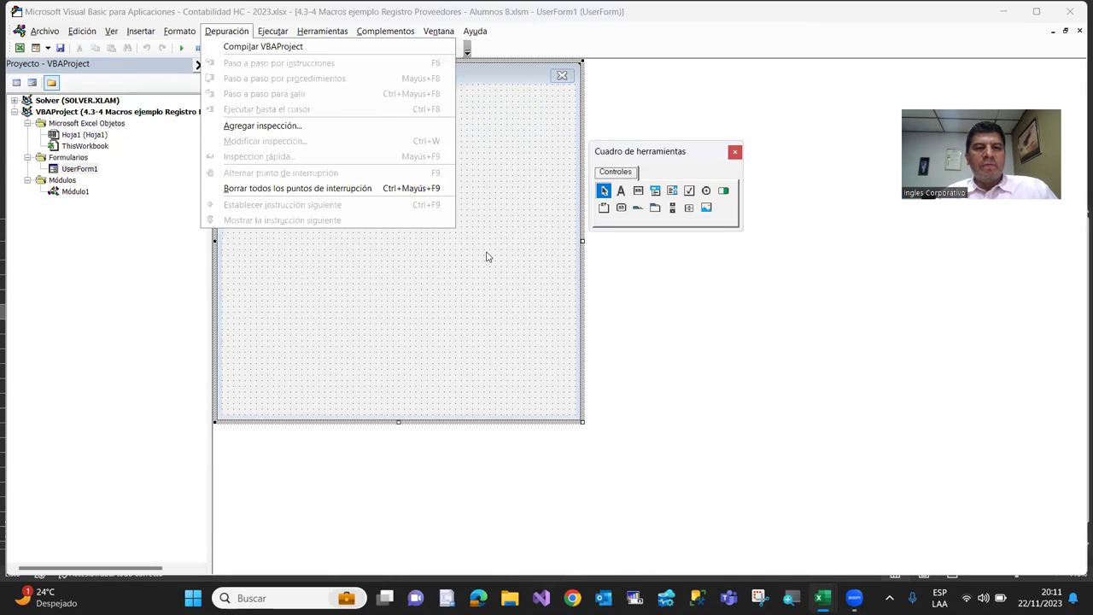
{"action": "left_click", "coordinate": [452, 289]}
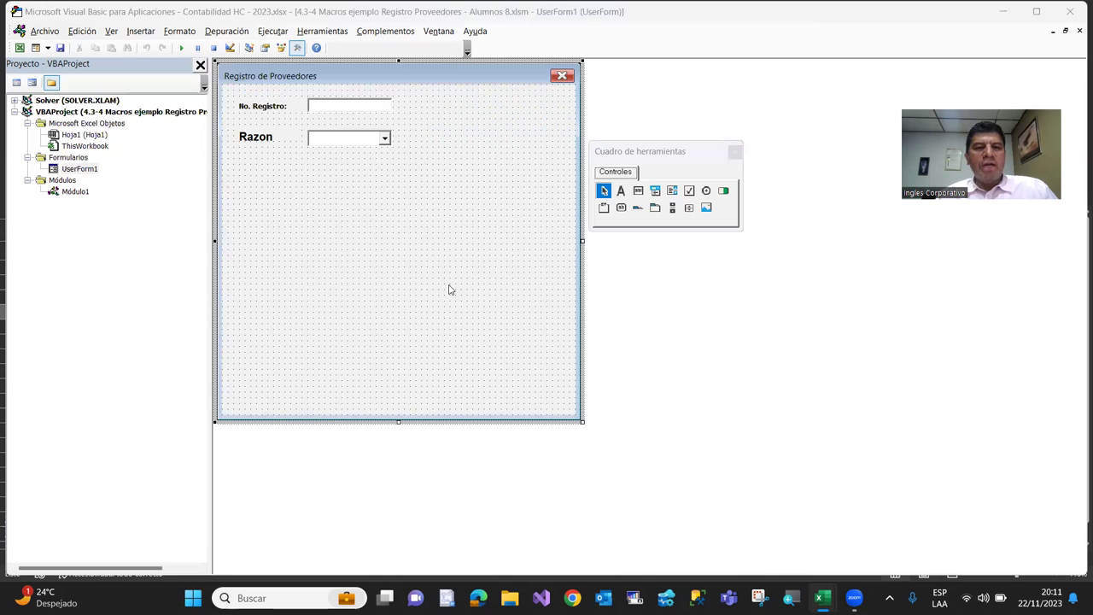
{"action": "left_click", "coordinate": [141, 31]}
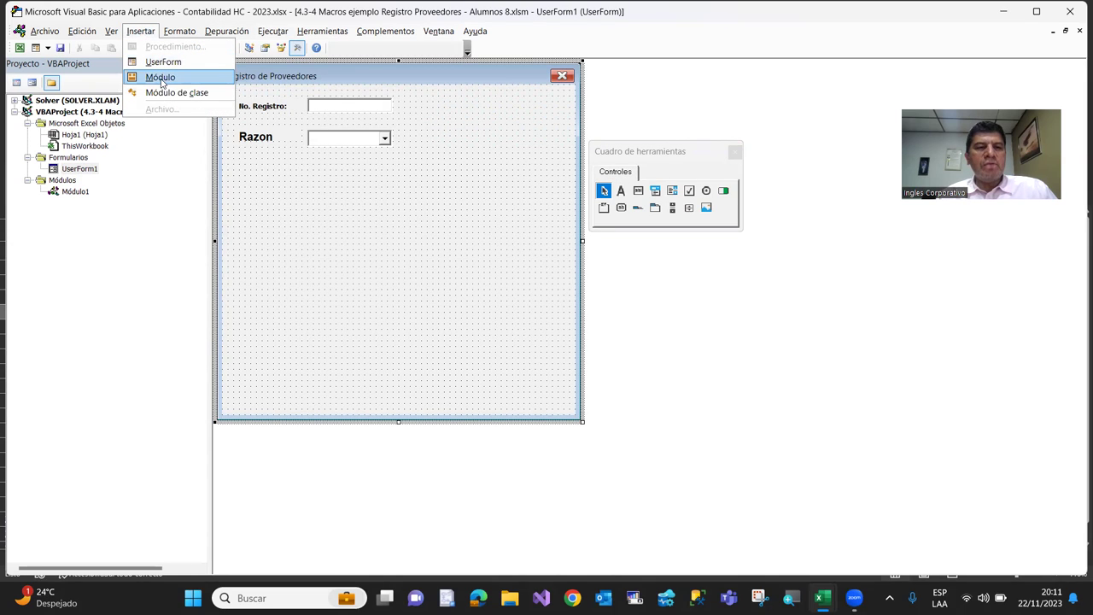
{"action": "left_click", "coordinate": [385, 194]}
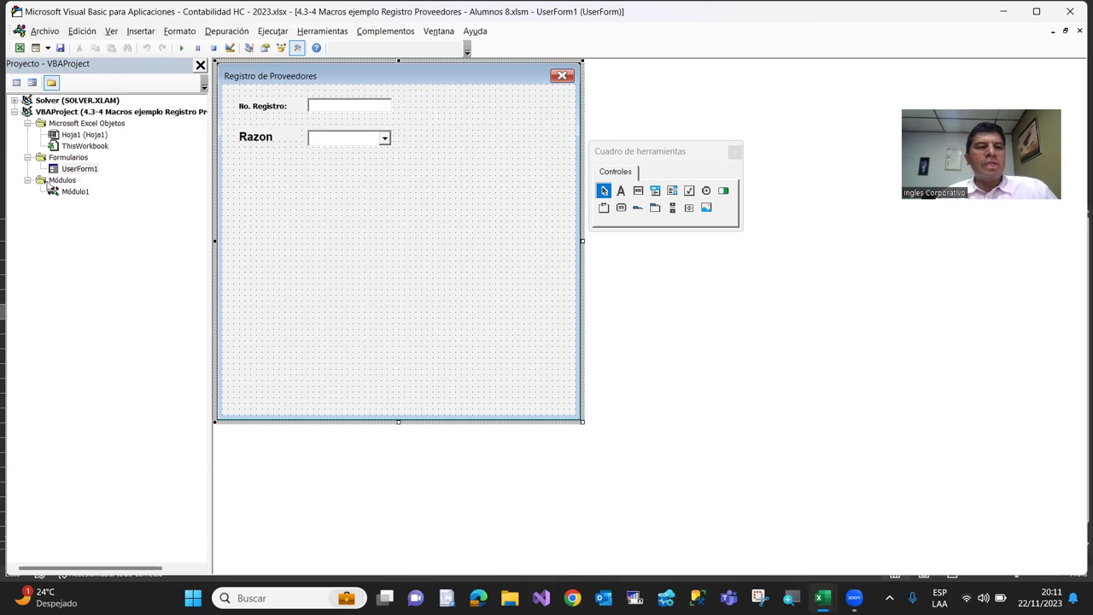
{"action": "double_click", "coordinate": [75, 192]}
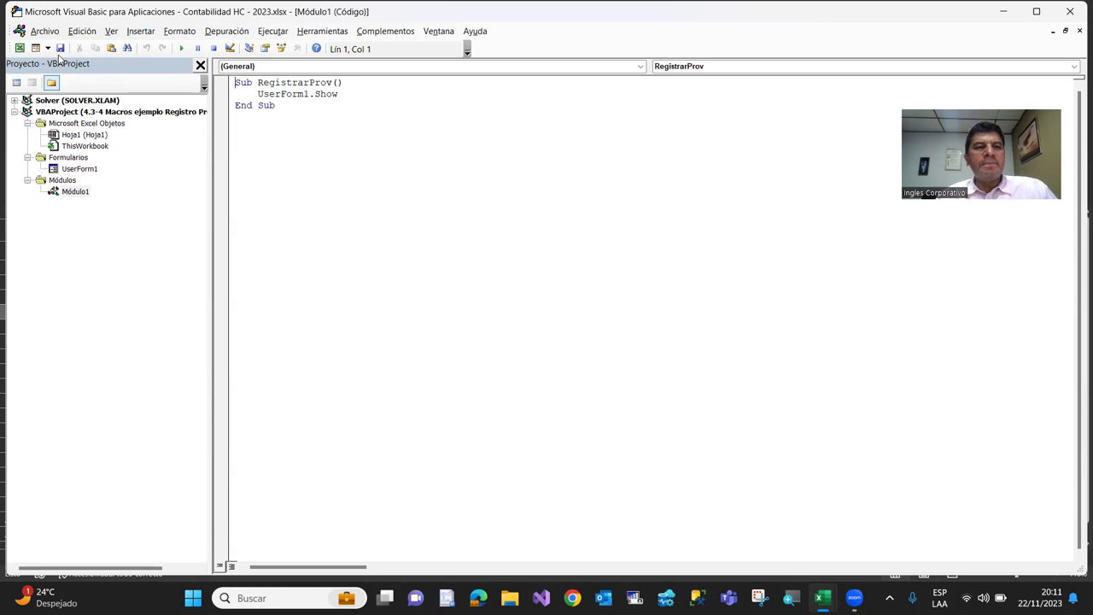
{"action": "left_click", "coordinate": [21, 50]}
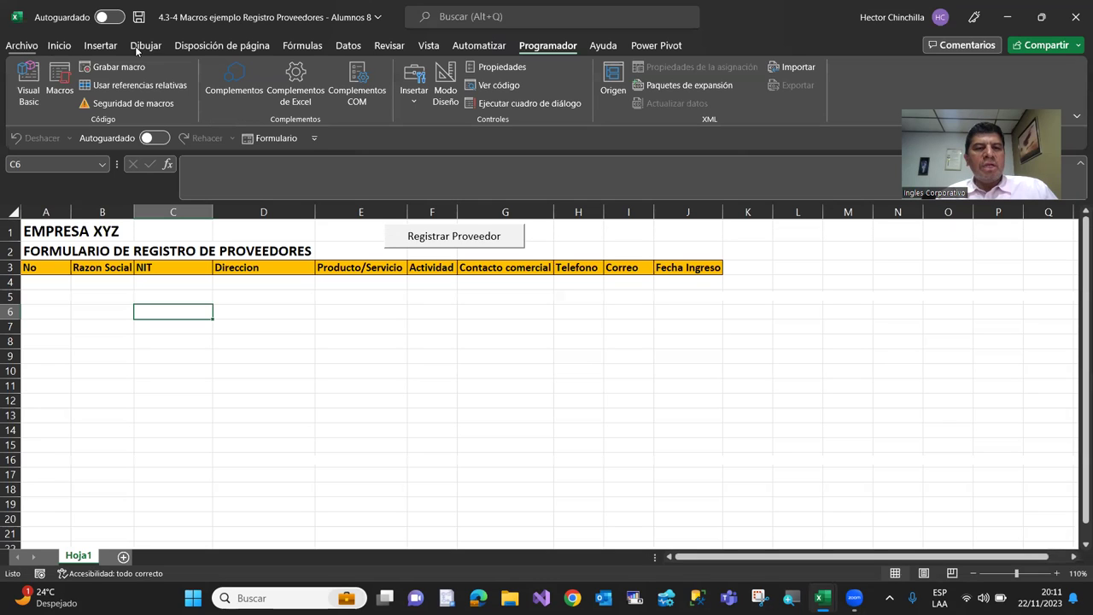
{"action": "left_click", "coordinate": [462, 239]}
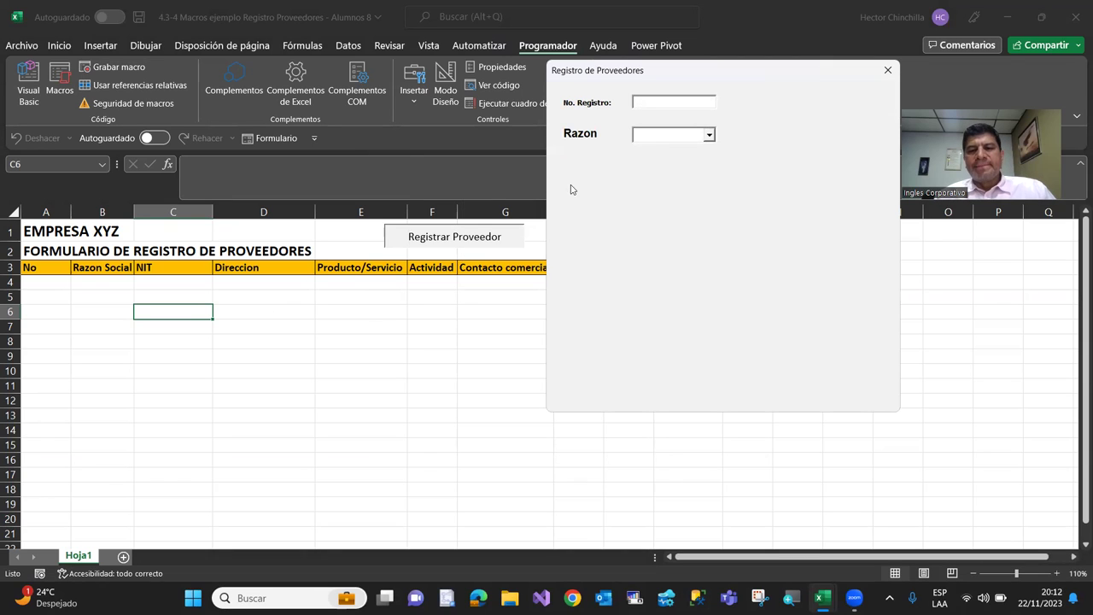
{"action": "left_click", "coordinate": [709, 135]}
{"action": "left_click", "coordinate": [887, 70]}
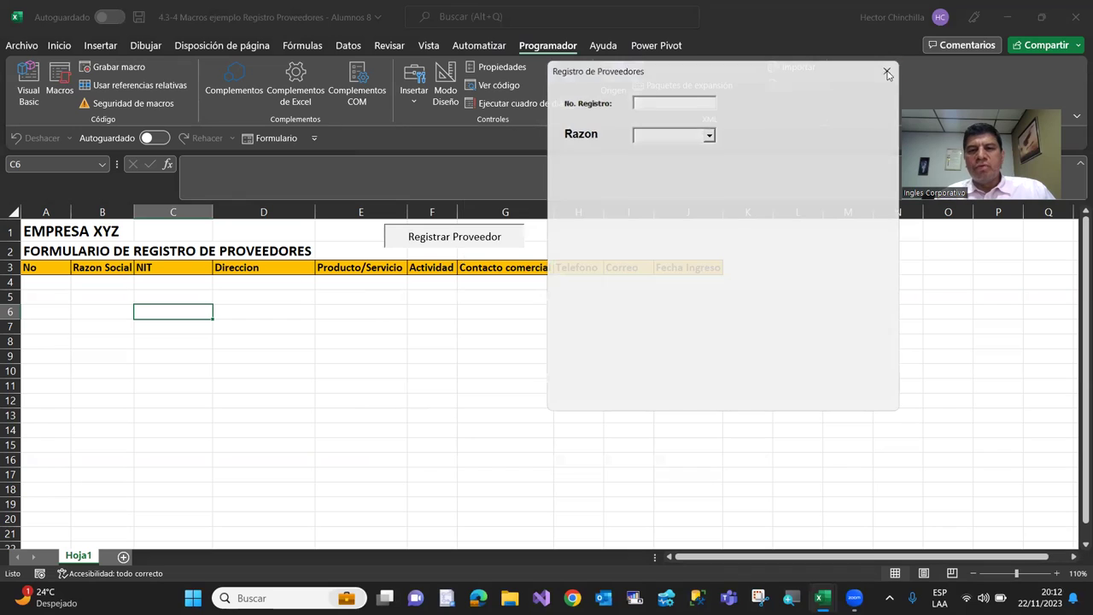
{"action": "left_click", "coordinate": [163, 328]}
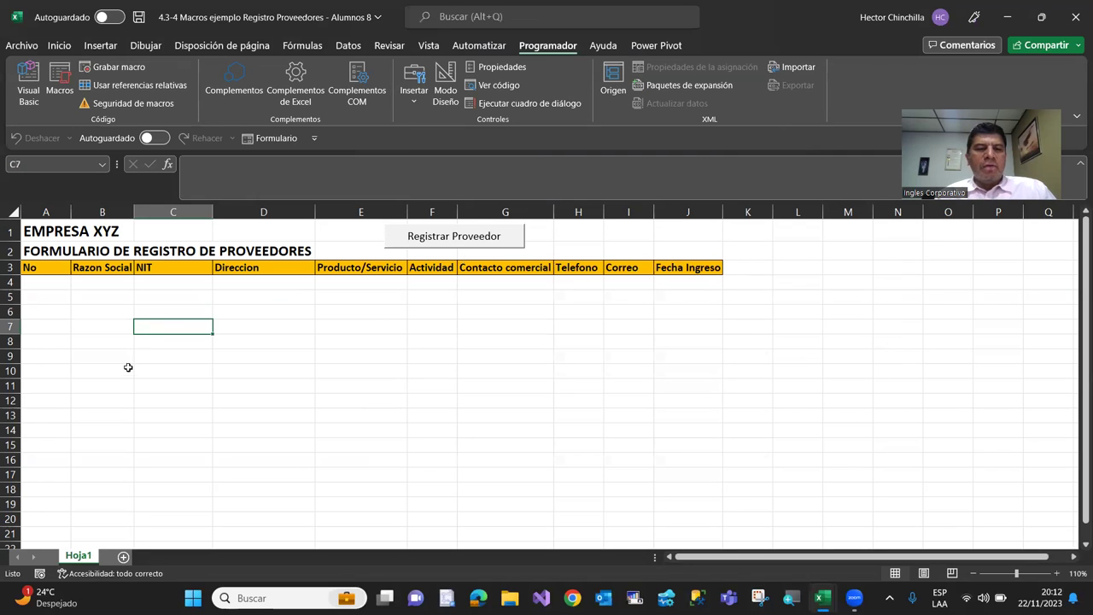
{"action": "key", "text": "Up"}
{"action": "key", "text": "Up"}
{"action": "key", "text": "Up"}
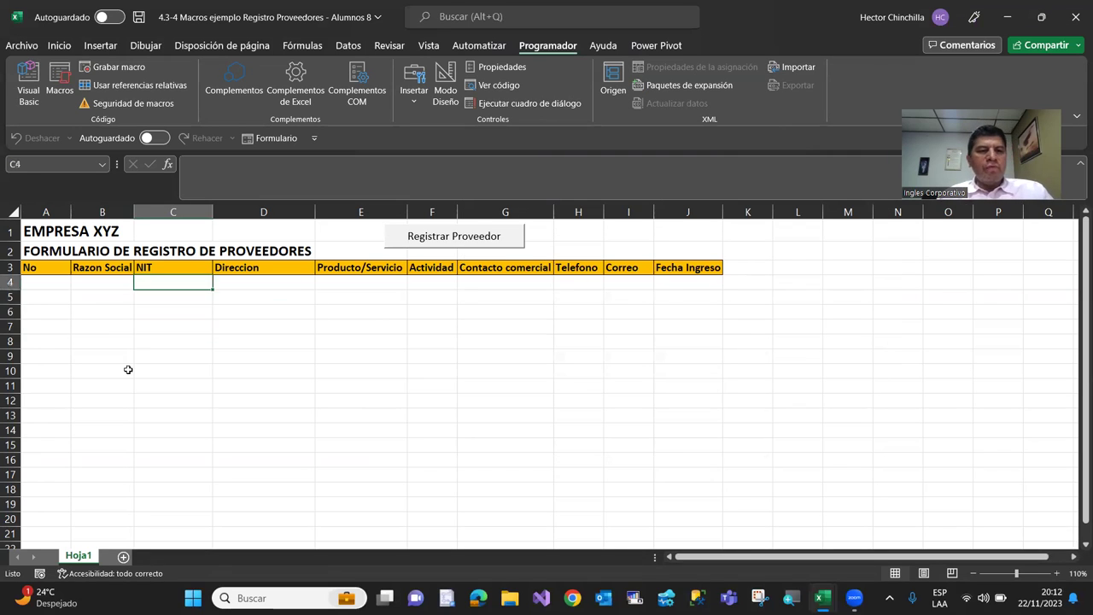
{"action": "key", "text": "Up"}
{"action": "key", "text": "Left"}
{"action": "key", "text": "Left"}
{"action": "key", "text": "Right"}
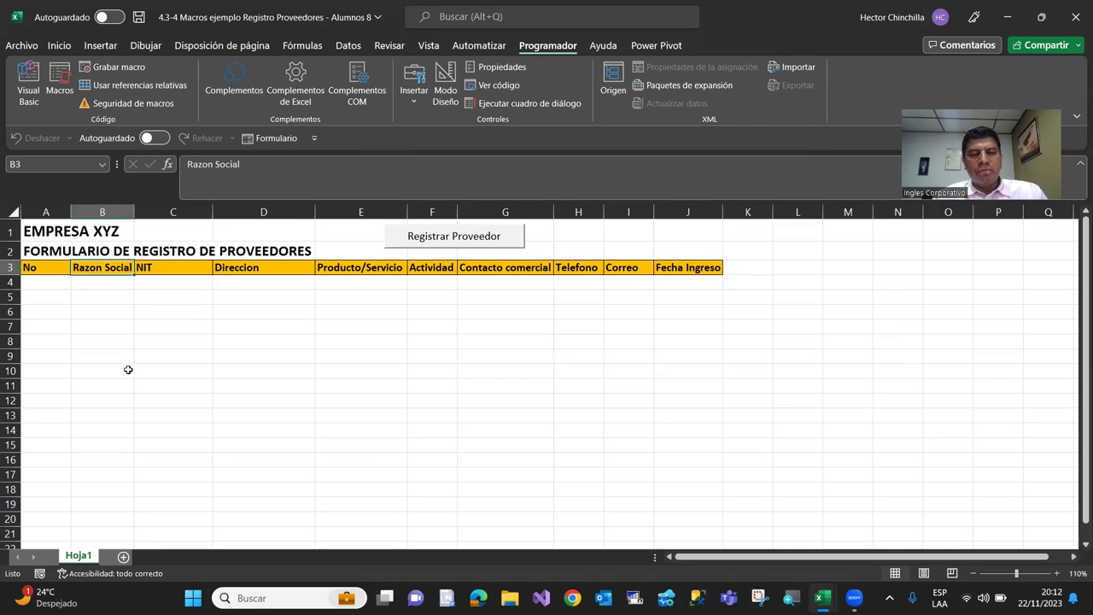
{"action": "key", "text": "Right"}
{"action": "key", "text": "Right"}
{"action": "key", "text": "Right"}
{"action": "key", "text": "Right"}
{"action": "key", "text": "Right"}
{"action": "key", "text": "Right"}
{"action": "key", "text": "Right"}
{"action": "key", "text": "Right"}
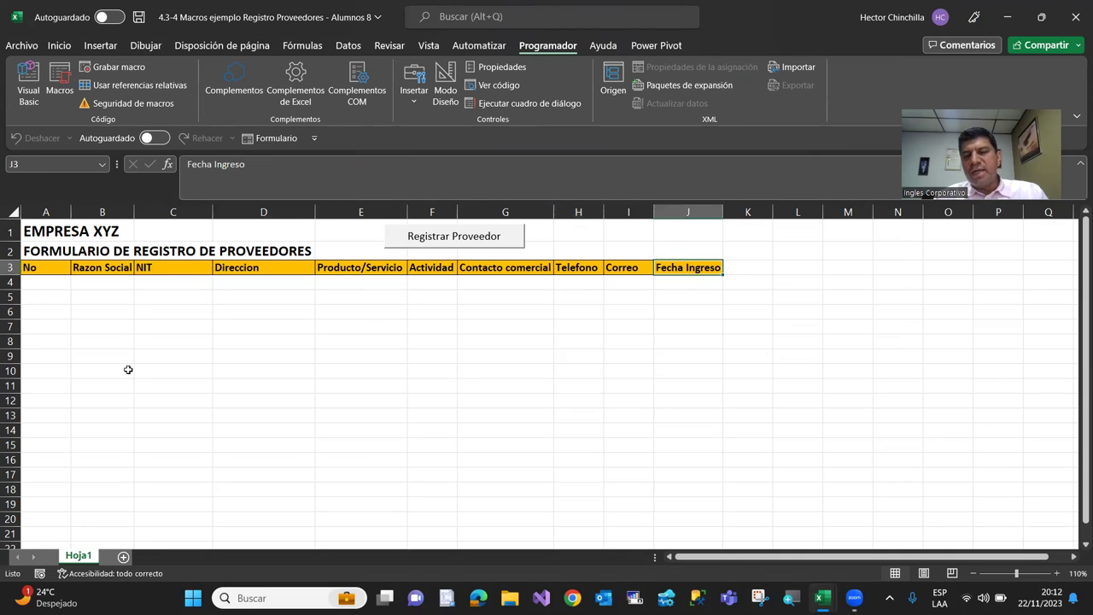
{"action": "key", "text": "Left"}
{"action": "key", "text": "Left"}
{"action": "key", "text": "Left"}
{"action": "key", "text": "Left"}
{"action": "key", "text": "Left"}
{"action": "key", "text": "Left"}
{"action": "key", "text": "Left"}
{"action": "key", "text": "Left"}
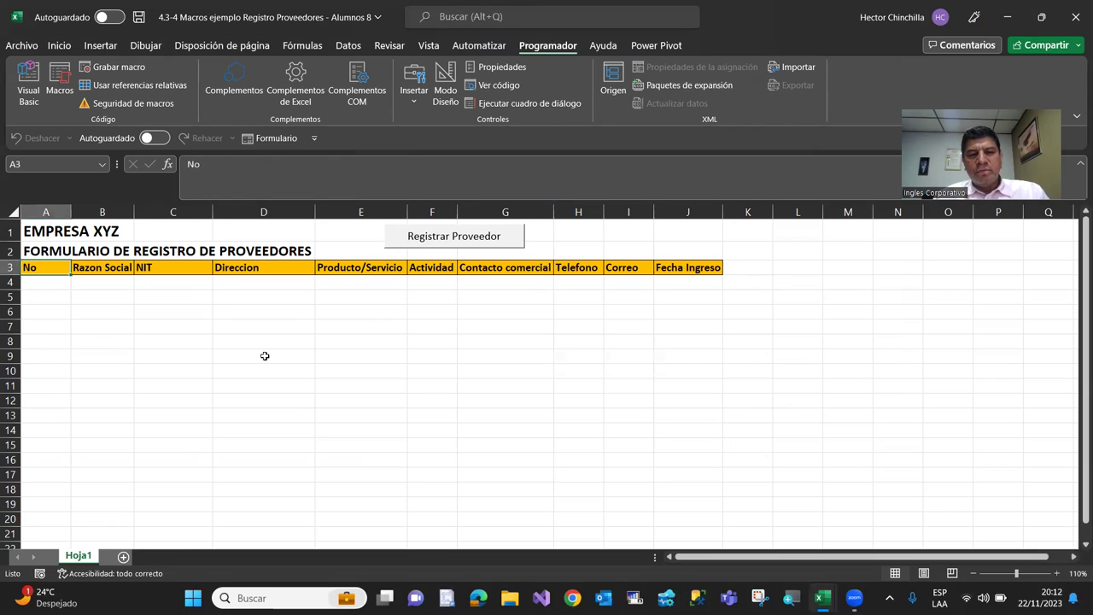
{"action": "key", "text": "Down"}
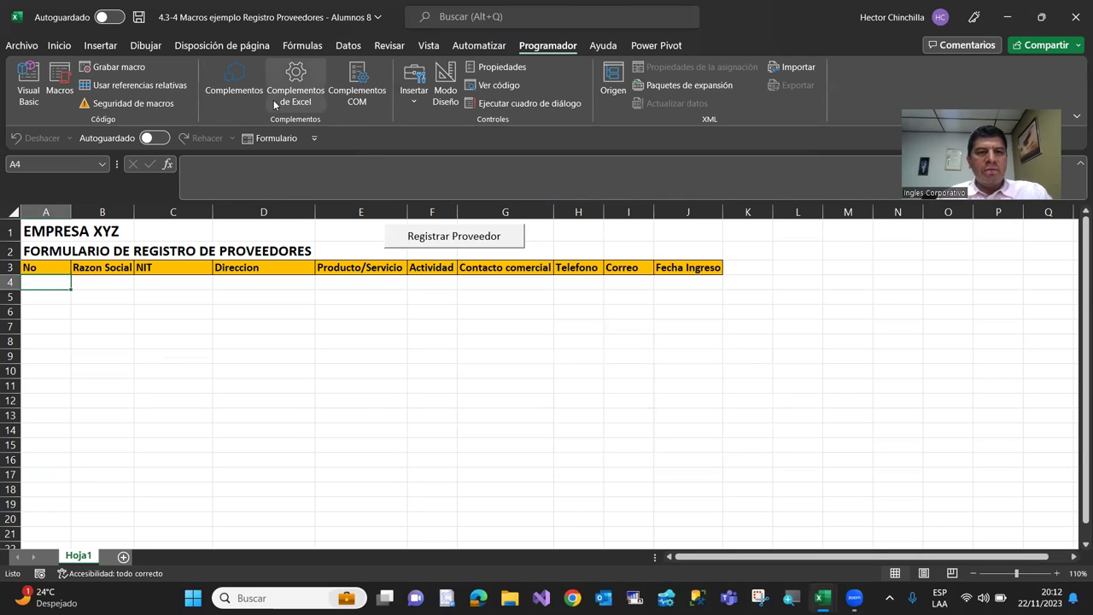
- Run the supplier form, tab between No. Registro and Razon, then close it
{"action": "left_click", "coordinate": [446, 237]}
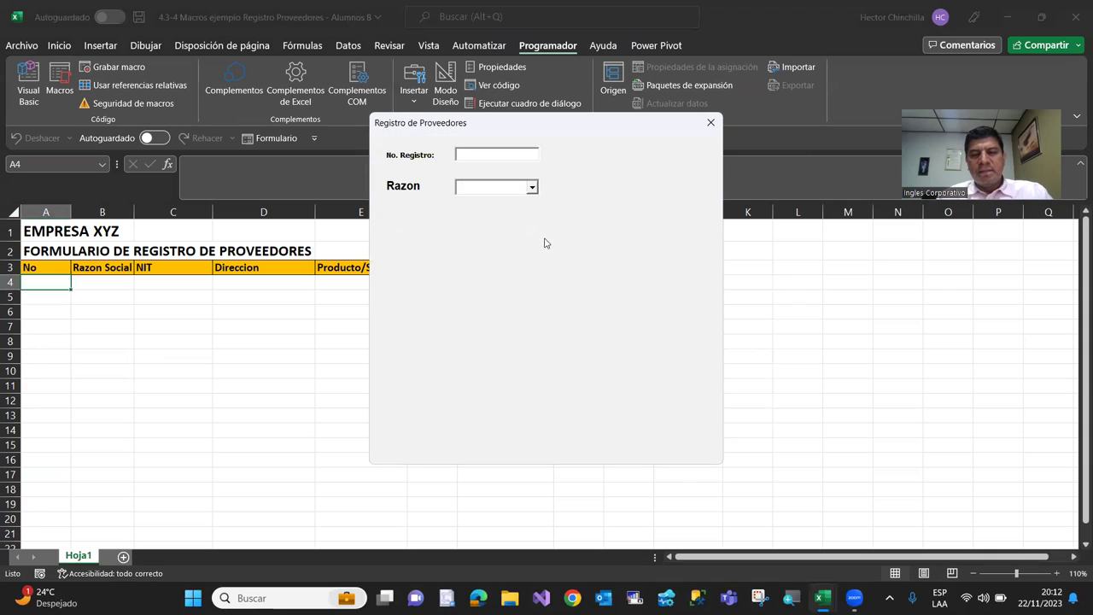
{"action": "left_click_drag", "start_coordinate": [566, 126], "coordinate": [678, 114]}
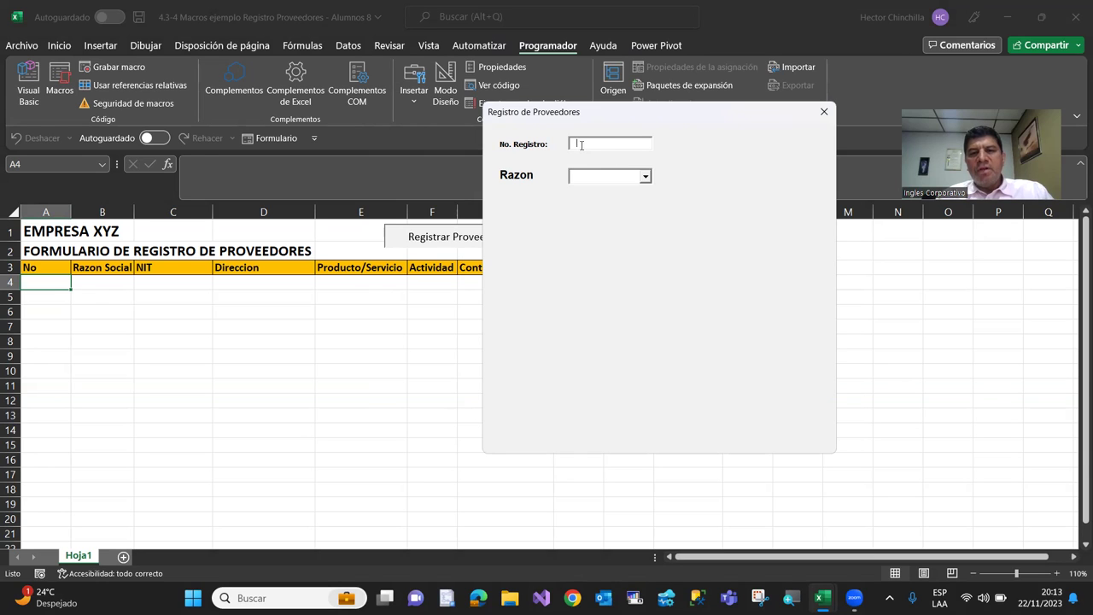
{"action": "key", "text": "Tab"}
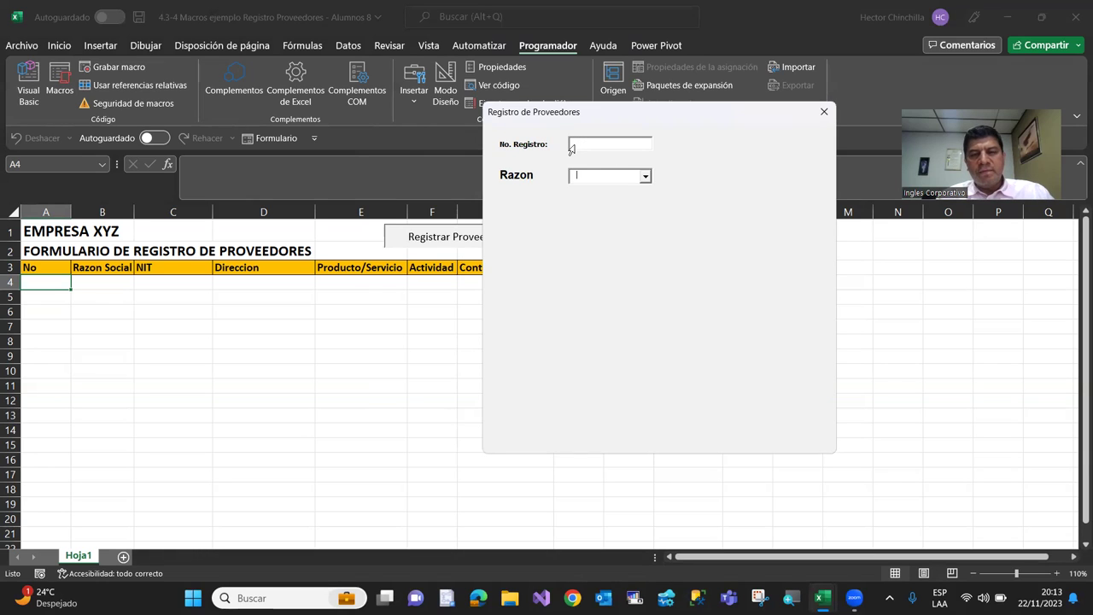
{"action": "key", "text": "Tab"}
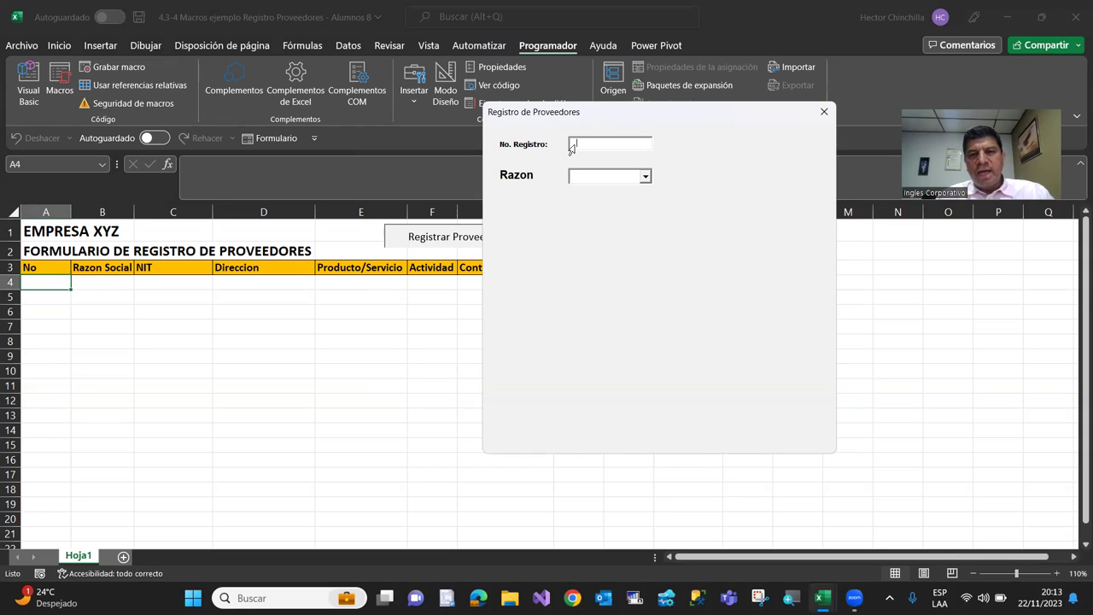
{"action": "key", "text": "Tab"}
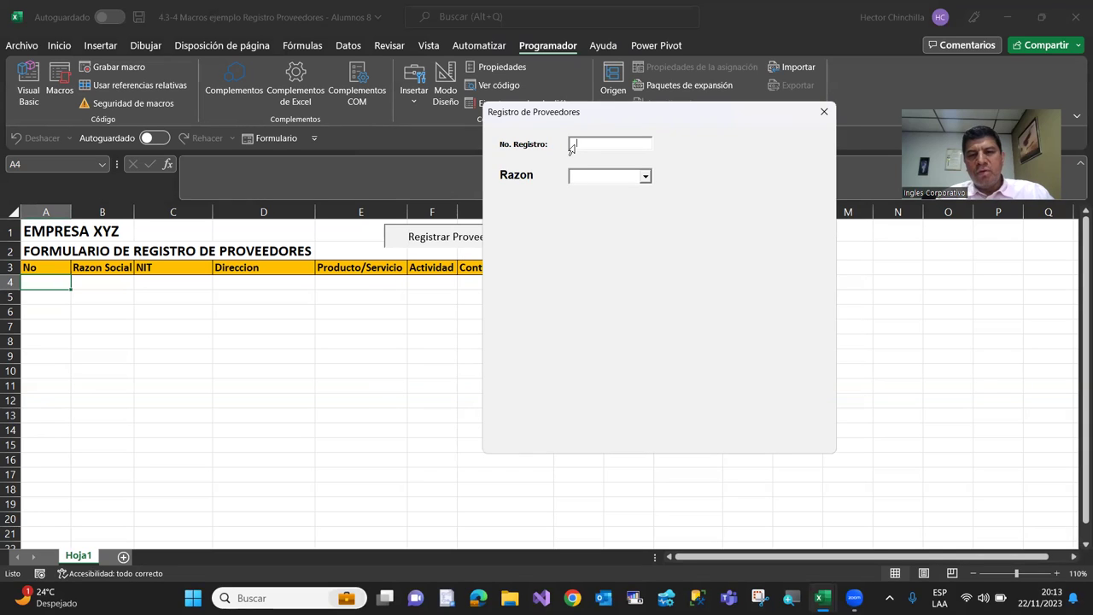
{"action": "key", "text": "Tab"}
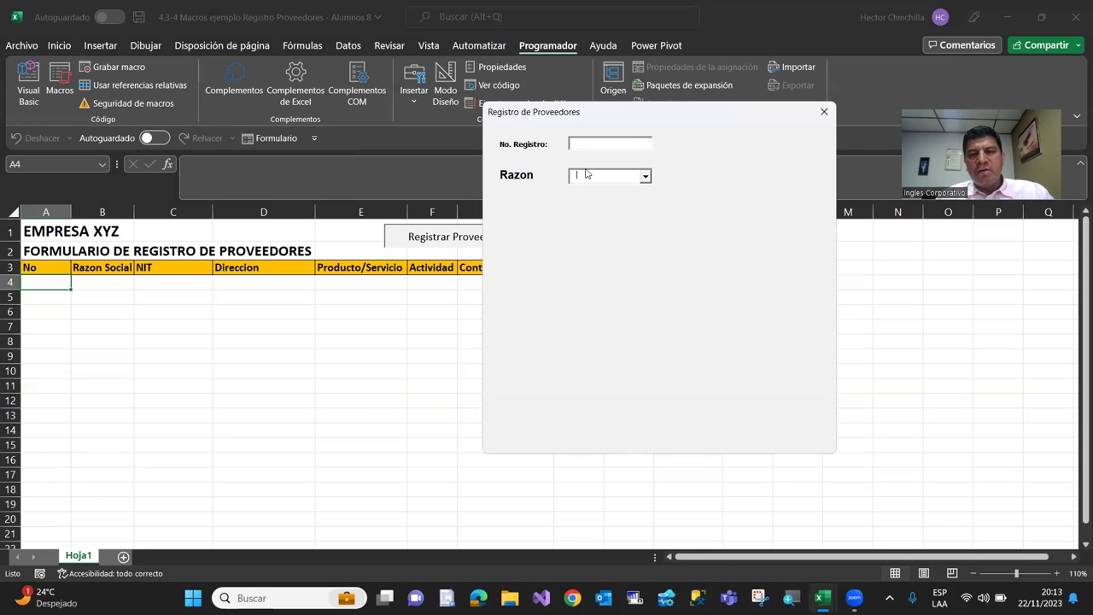
{"action": "left_click", "coordinate": [823, 112]}
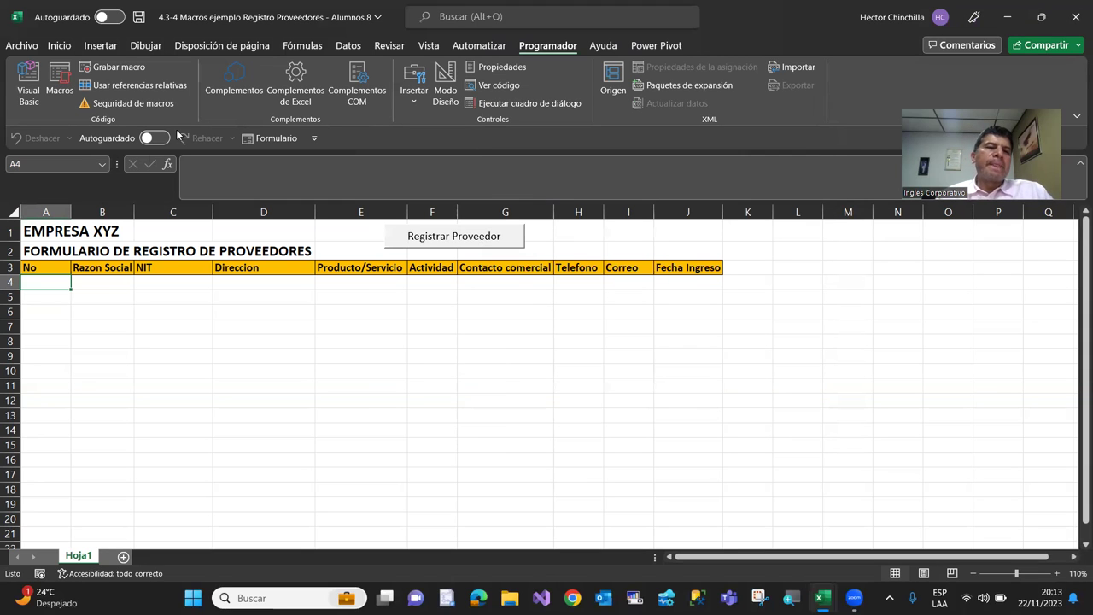
- Return to the form designer, put away the toolbox, and select the No. Registro text box
{"action": "left_click", "coordinate": [24, 90]}
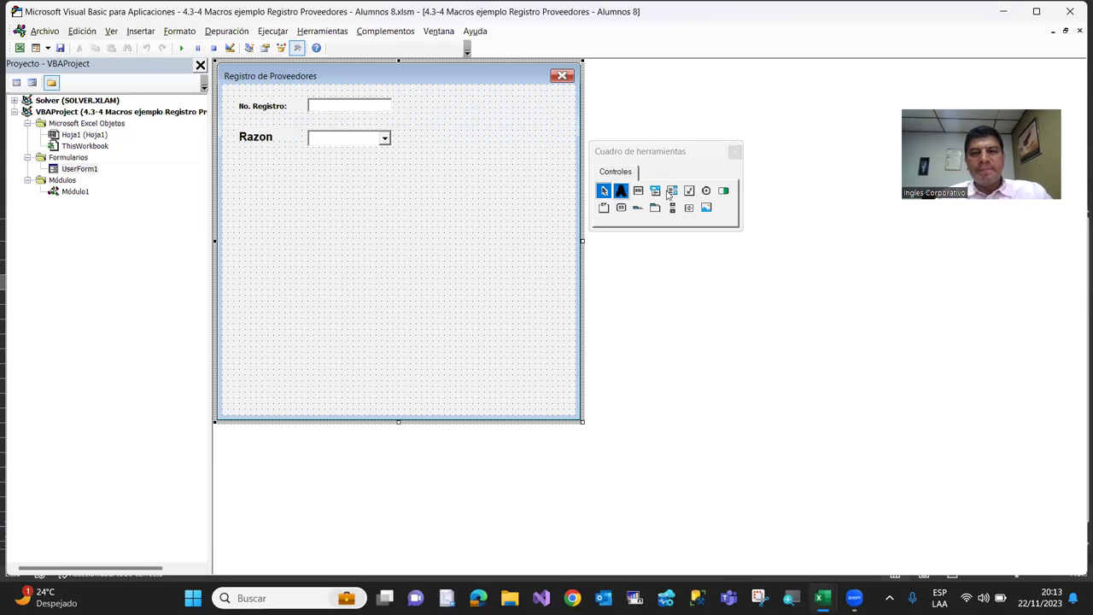
{"action": "left_click", "coordinate": [735, 151]}
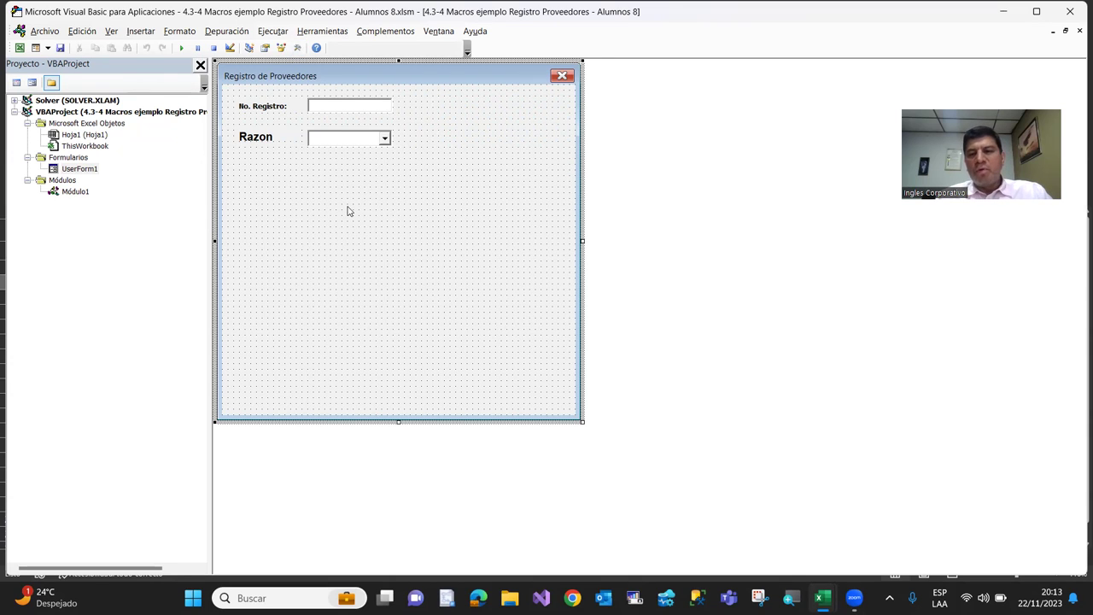
{"action": "left_click", "coordinate": [327, 111]}
{"action": "left_click", "coordinate": [337, 143]}
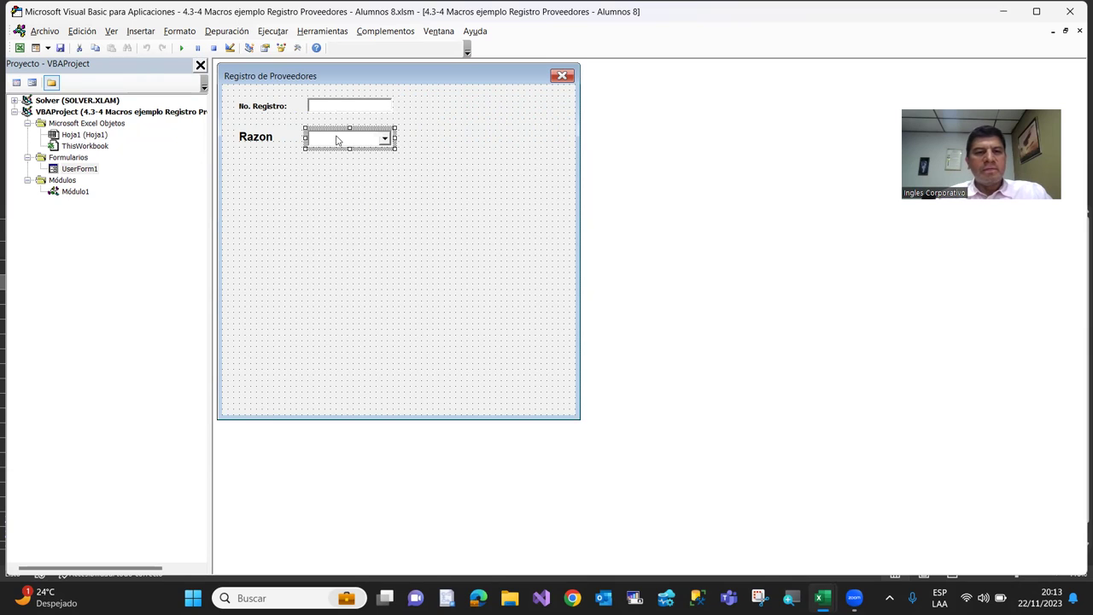
{"action": "left_click", "coordinate": [332, 112]}
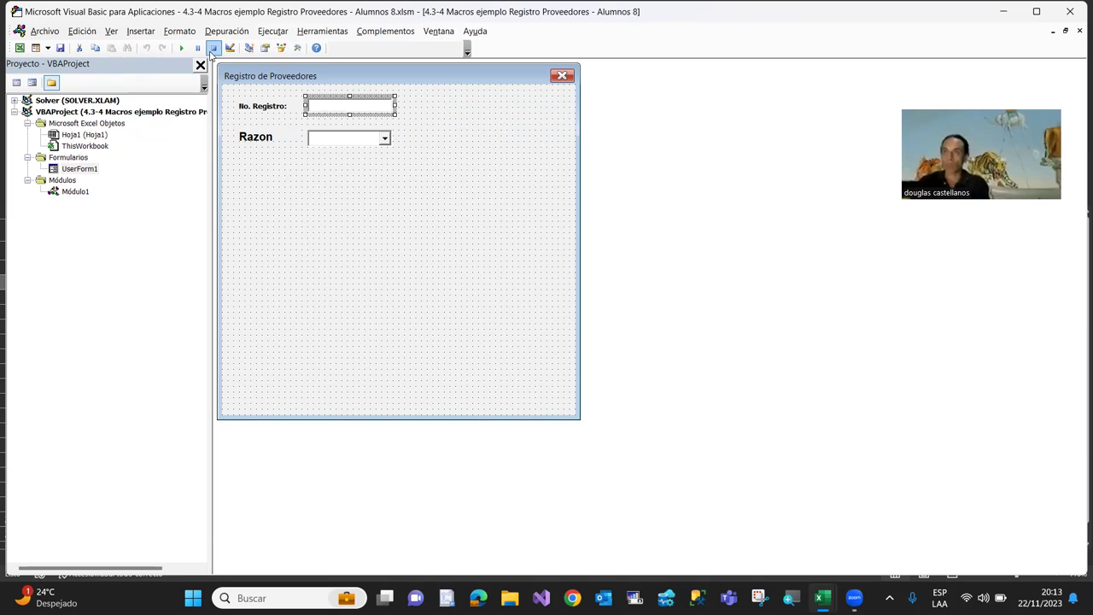
- Set txtRegistro's Enabled property to False in the Properties window
{"action": "left_click", "coordinate": [265, 49]}
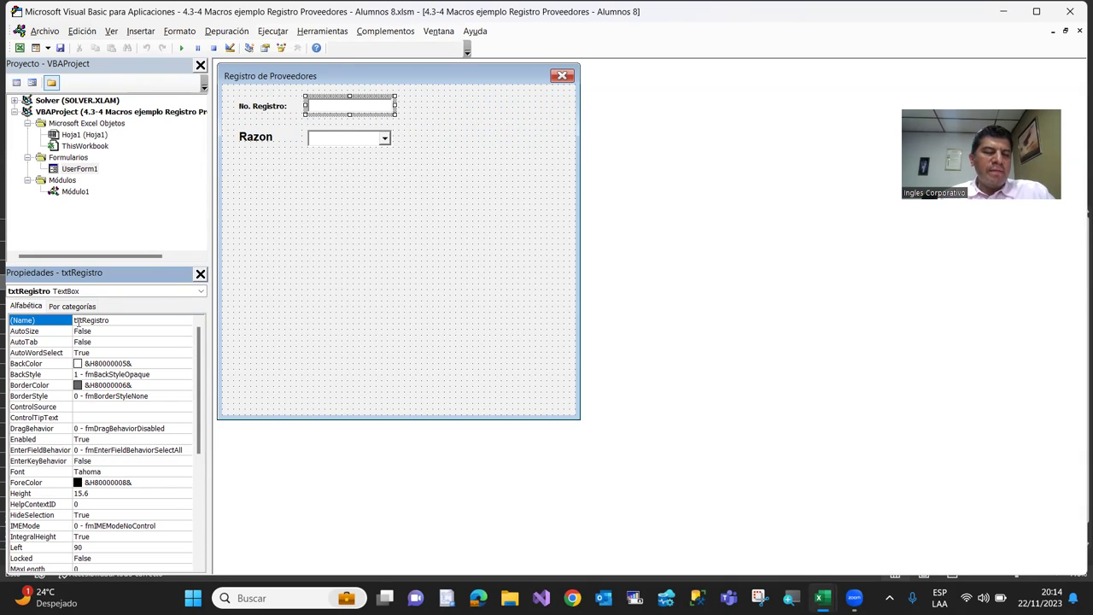
{"action": "scroll", "coordinate": [204, 427], "scroll_direction": "down", "scroll_amount": 2}
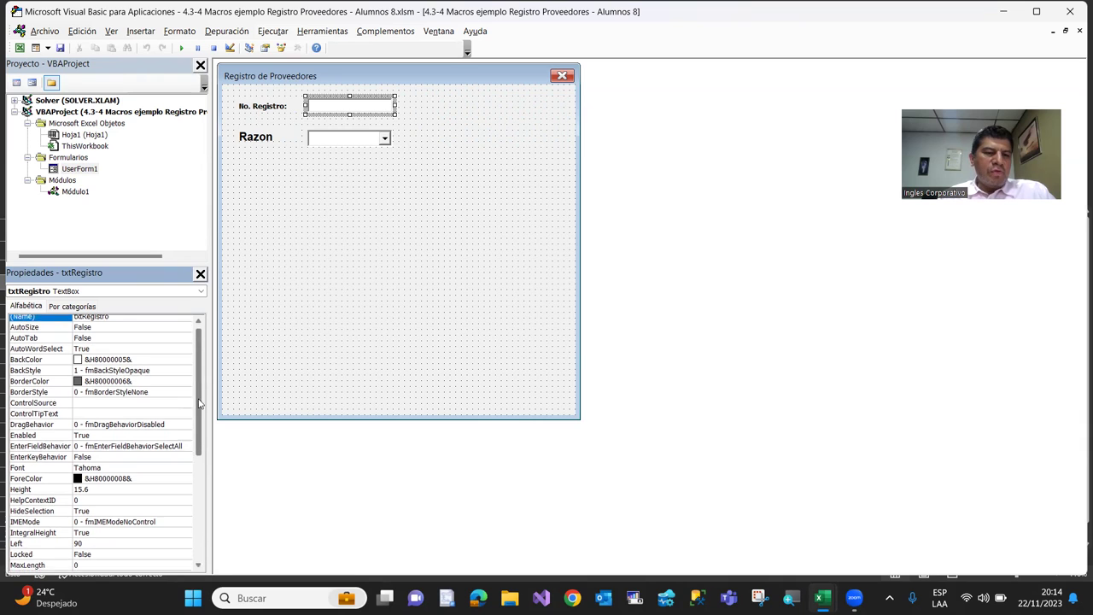
{"action": "mouse_move", "coordinate": [204, 427]}
{"action": "left_mouse_down"}
{"action": "mouse_move", "coordinate": [215, 497]}
{"action": "mouse_move", "coordinate": [211, 449]}
{"action": "left_mouse_up"}
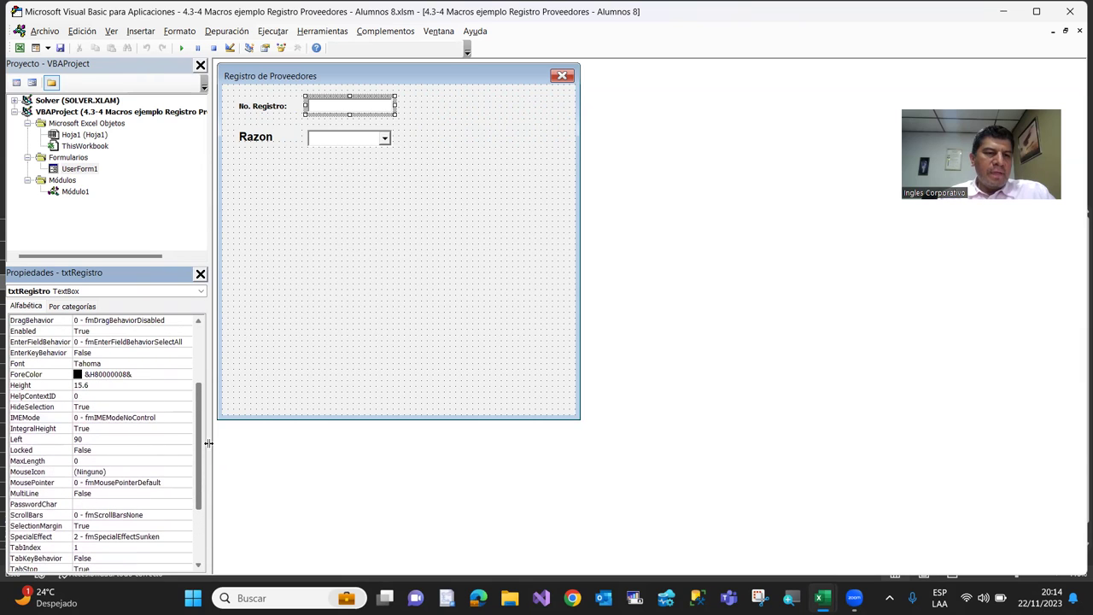
{"action": "left_click", "coordinate": [67, 332]}
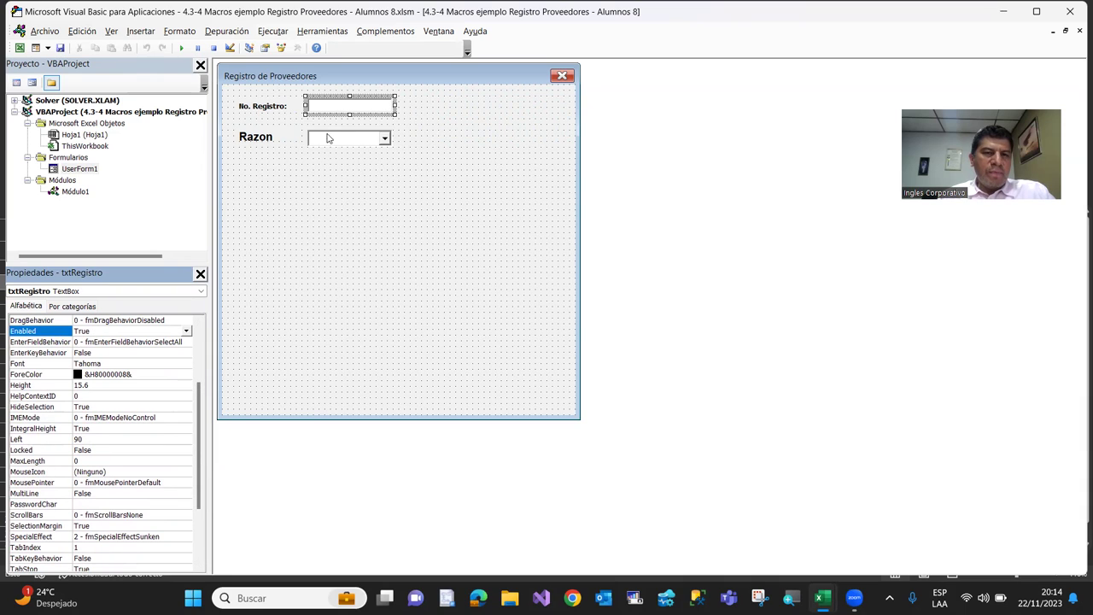
{"action": "left_click", "coordinate": [186, 331]}
{"action": "left_click", "coordinate": [102, 353]}
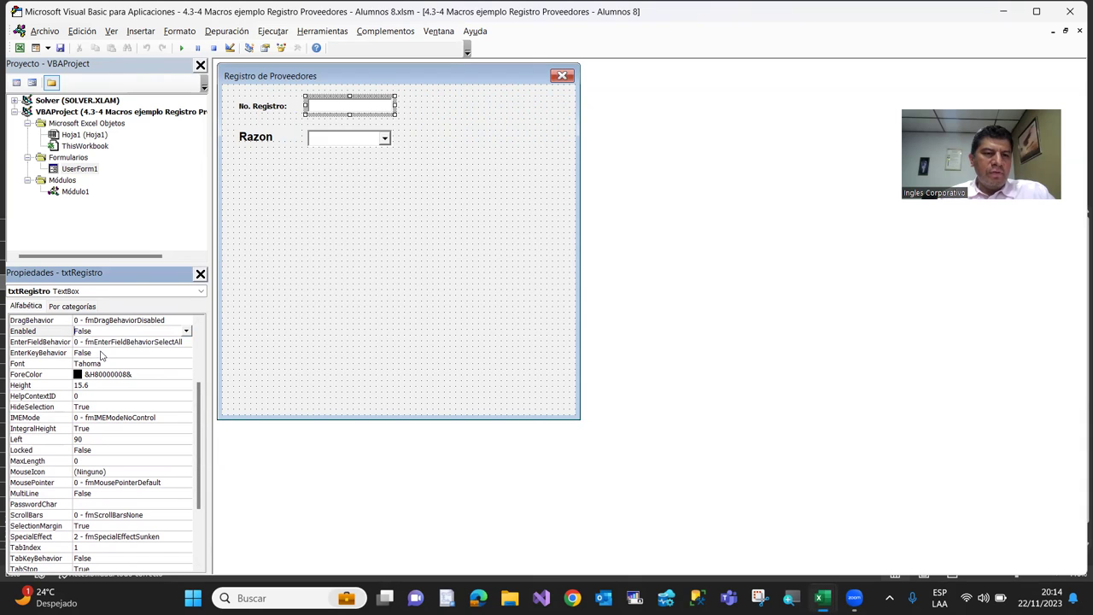
{"action": "left_click", "coordinate": [358, 177]}
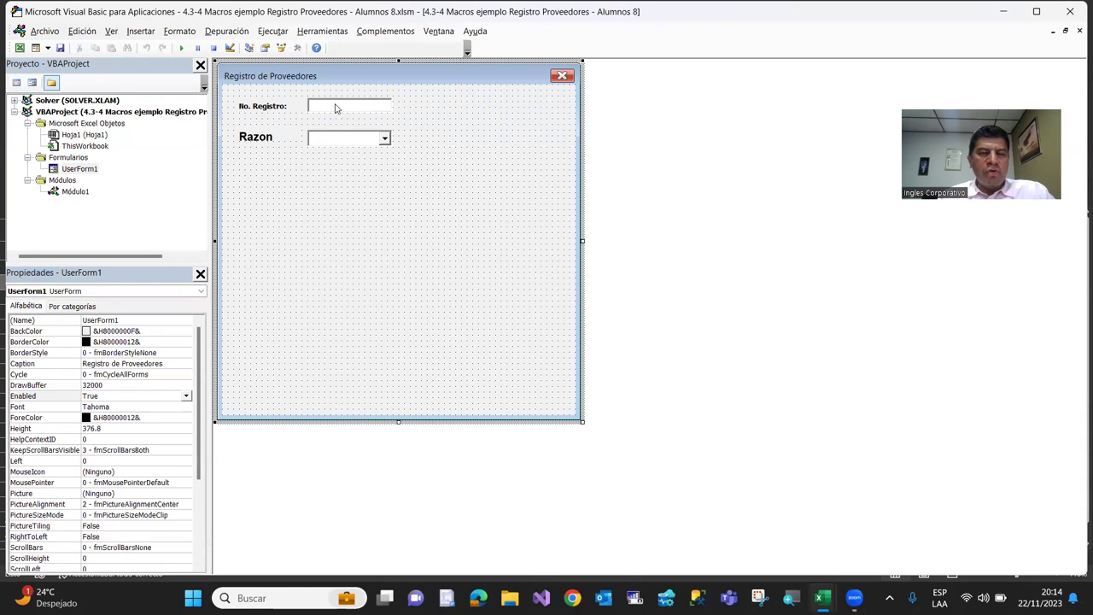
- Run the Registrar Proveedor form in Excel to check the disabled No. Registro field, then close it
{"action": "left_click", "coordinate": [19, 48]}
{"action": "left_click", "coordinate": [19, 48]}
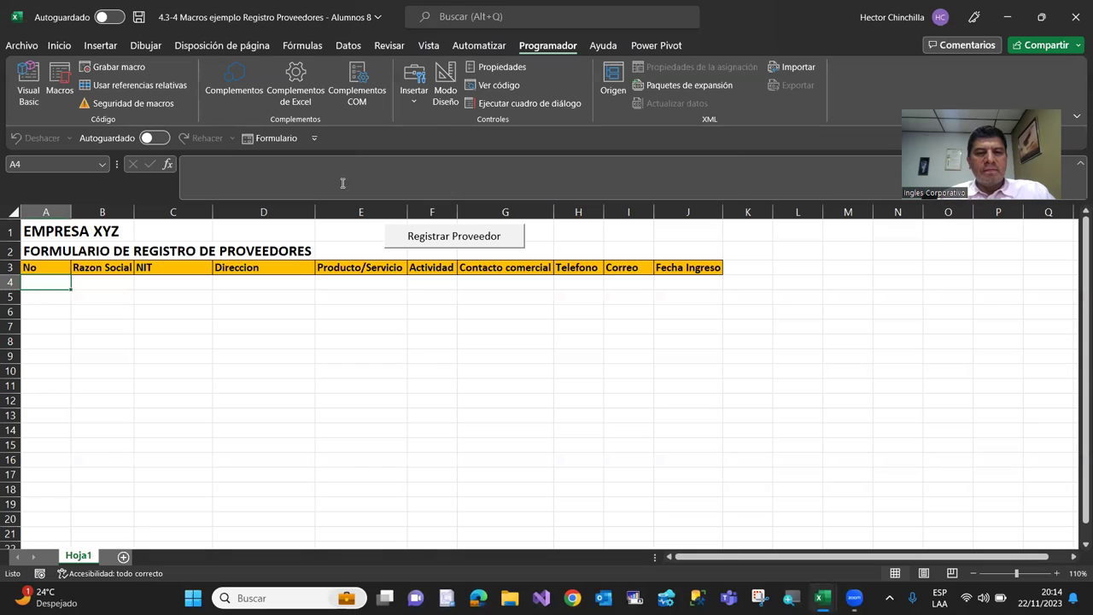
{"action": "left_click", "coordinate": [462, 246]}
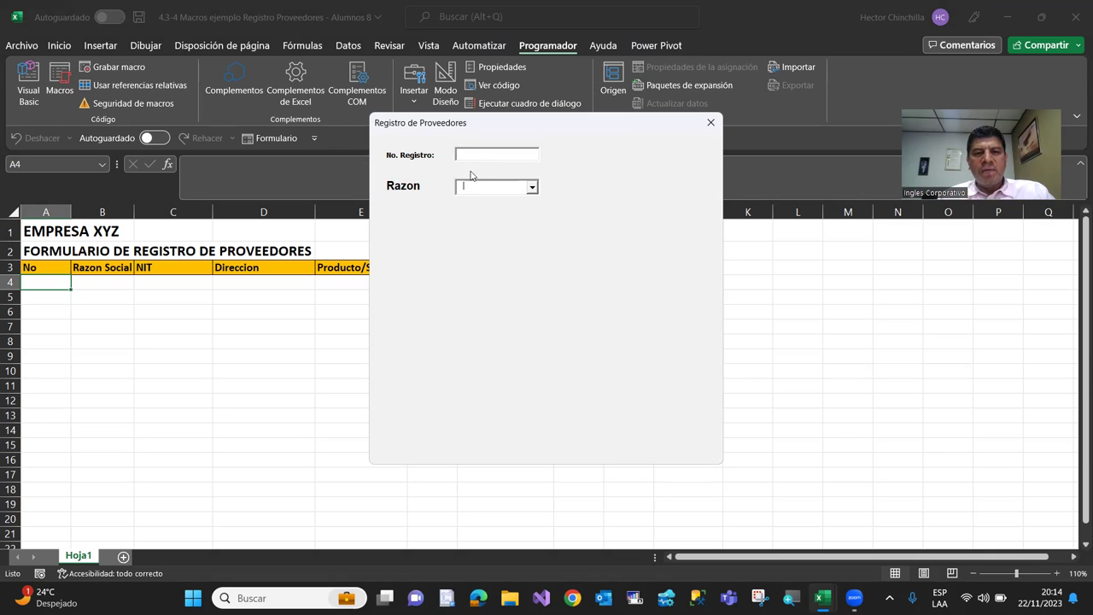
{"action": "left_click", "coordinate": [710, 122]}
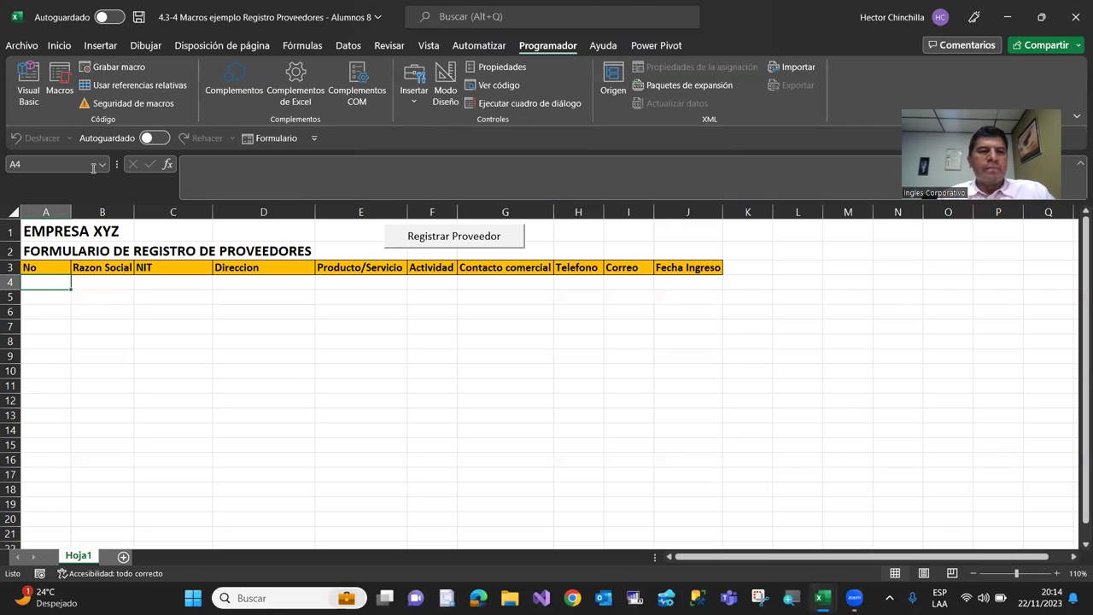
- Switch back and forth between Excel and the UserForm1 designer in the VBA editor
{"action": "left_click", "coordinate": [32, 91]}
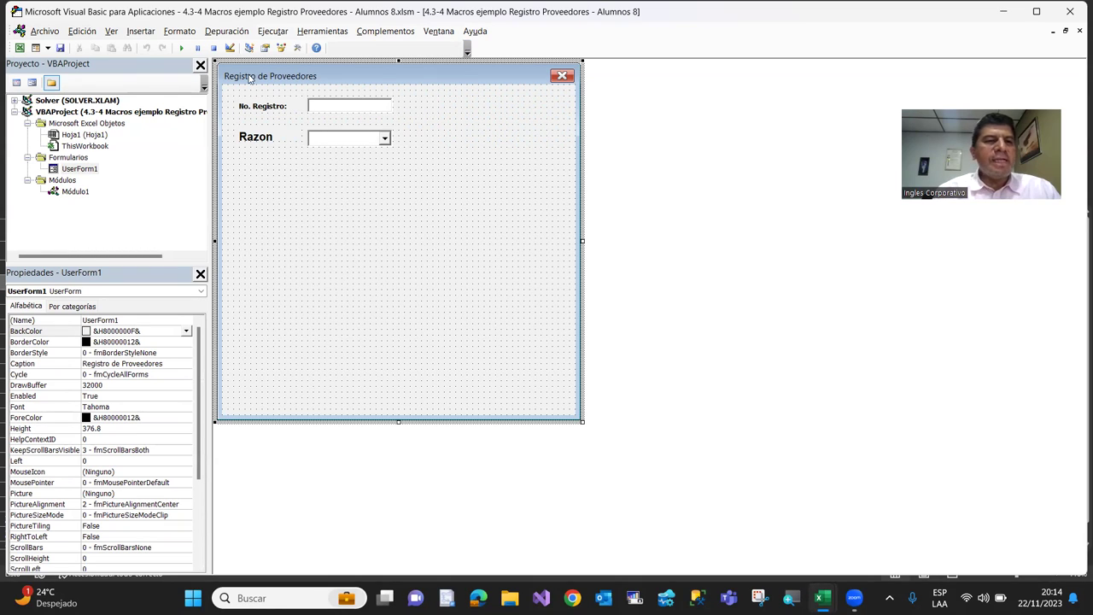
{"action": "left_click", "coordinate": [19, 50]}
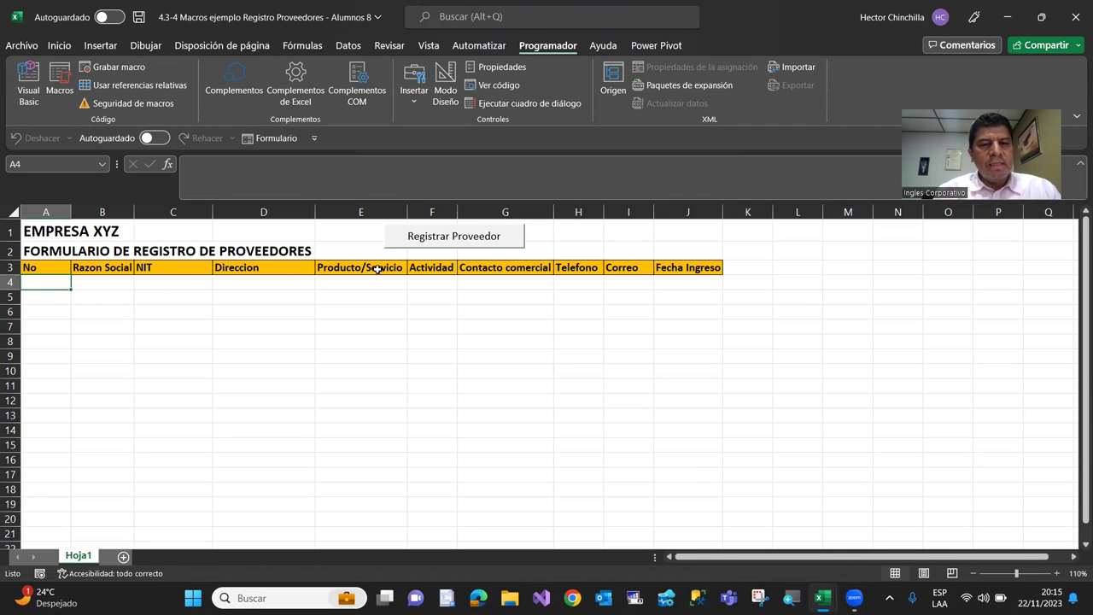
{"action": "left_click", "coordinate": [34, 83]}
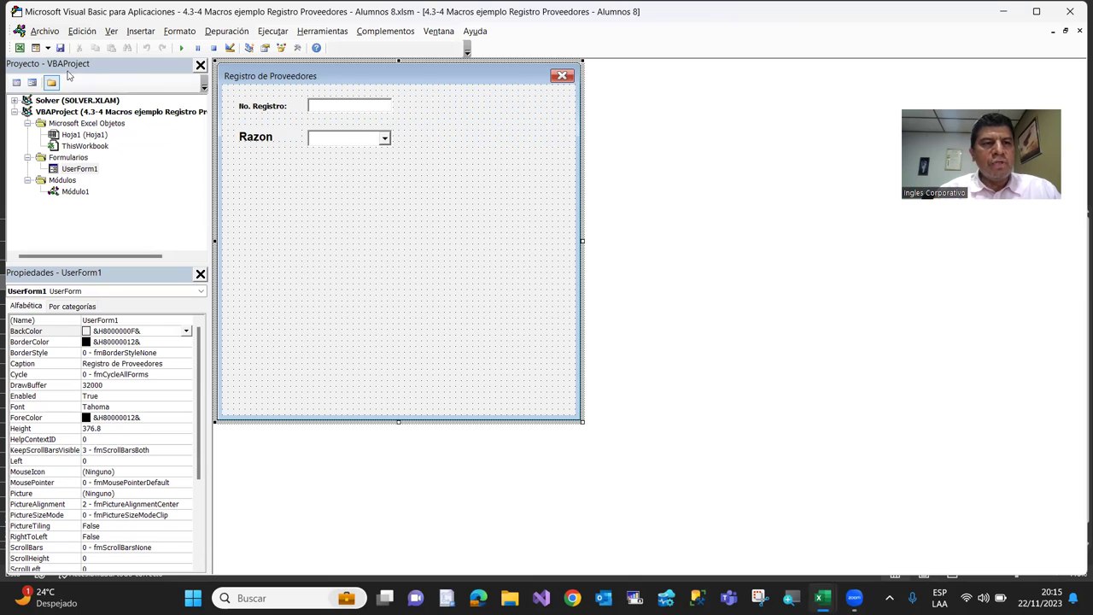
{"action": "left_click", "coordinate": [20, 49]}
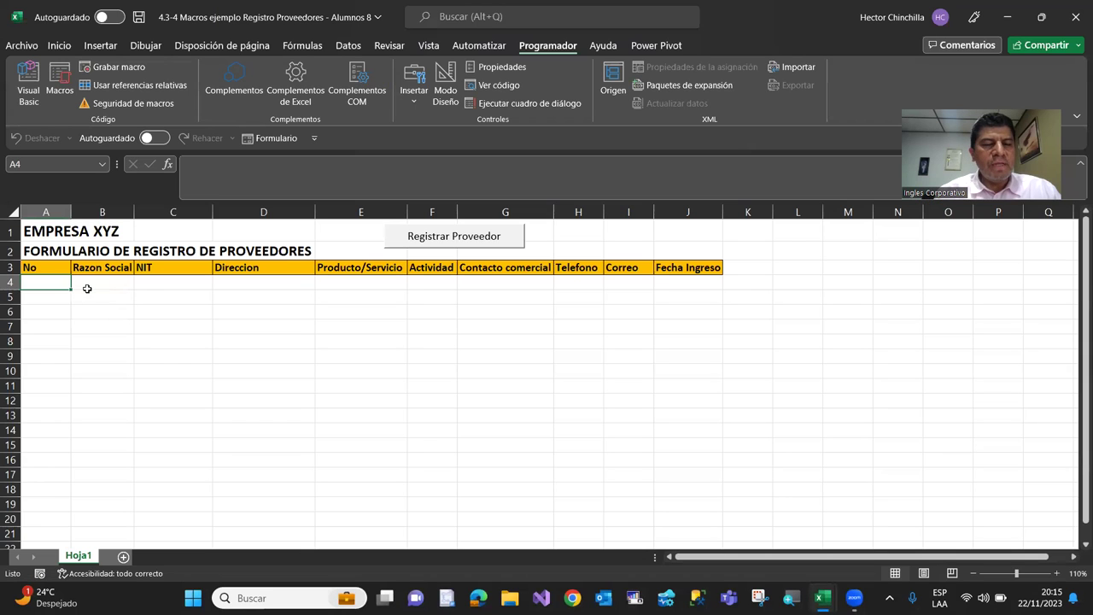
{"action": "left_click", "coordinate": [21, 79]}
- Move the combo box down below the Razon label and close the Properties panel
{"action": "left_click_drag", "start_coordinate": [336, 148], "coordinate": [346, 176]}
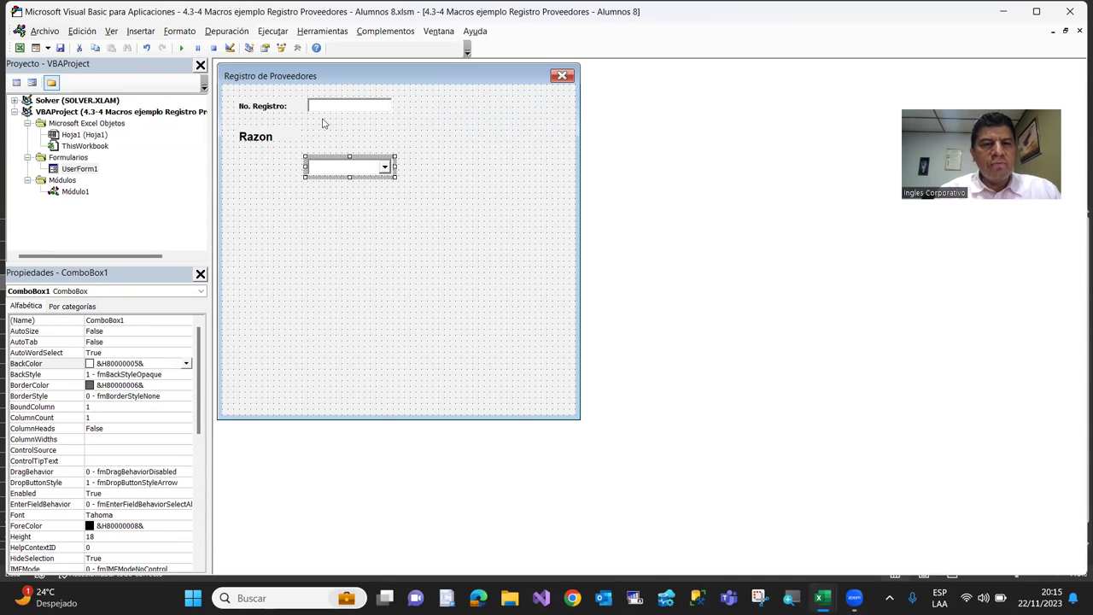
{"action": "left_click", "coordinate": [426, 240]}
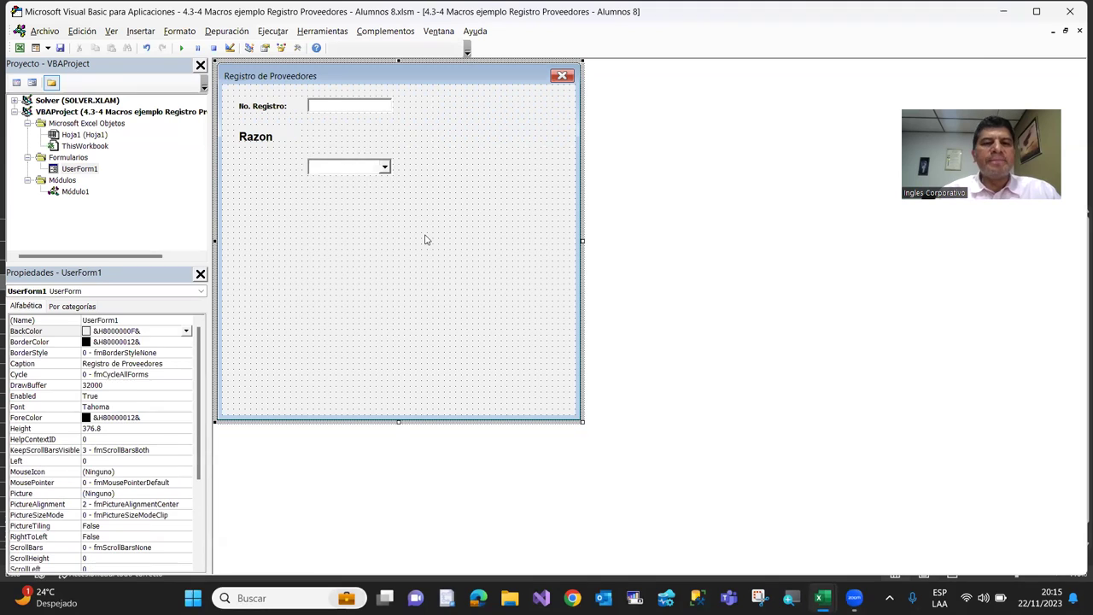
{"action": "left_click", "coordinate": [201, 275]}
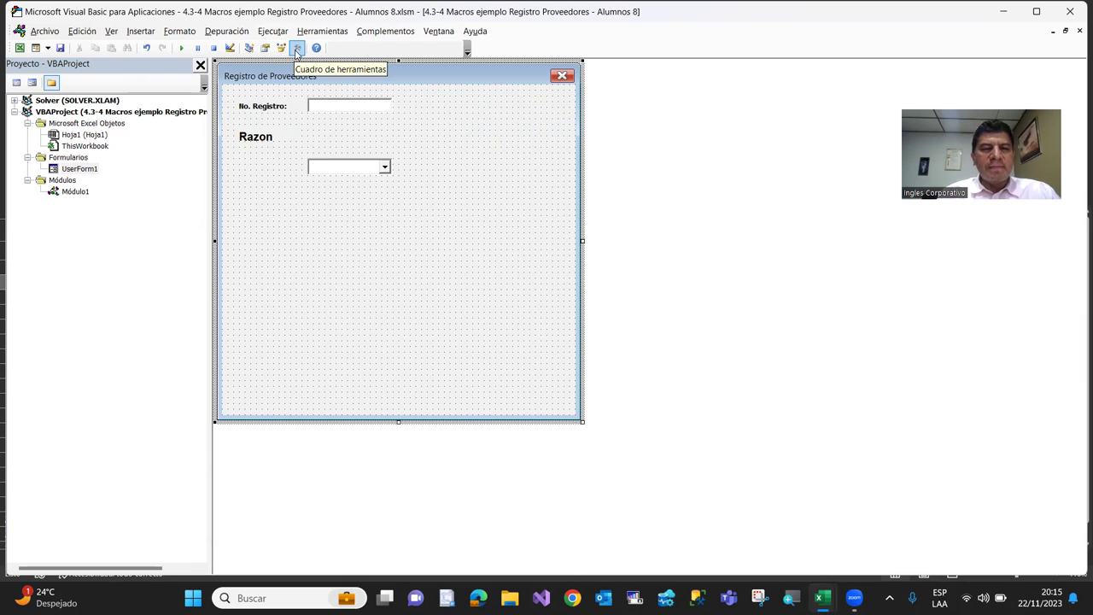
- Draw a new text box beside the Razon label using the controls toolbox
{"action": "left_click", "coordinate": [298, 49]}
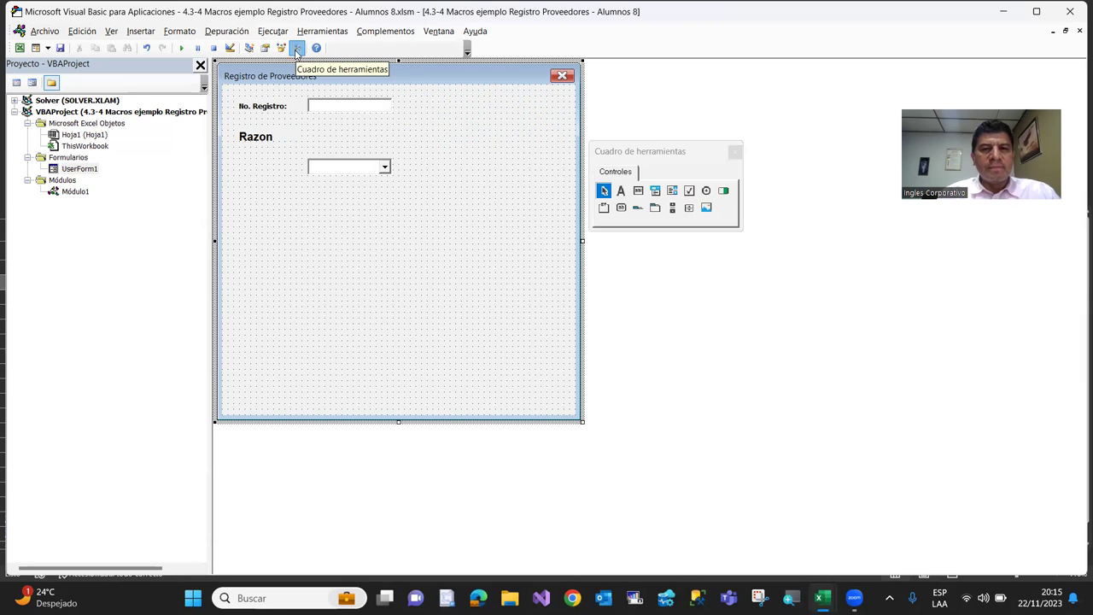
{"action": "left_click", "coordinate": [671, 159]}
{"action": "left_click_drag", "start_coordinate": [697, 162], "coordinate": [735, 171]}
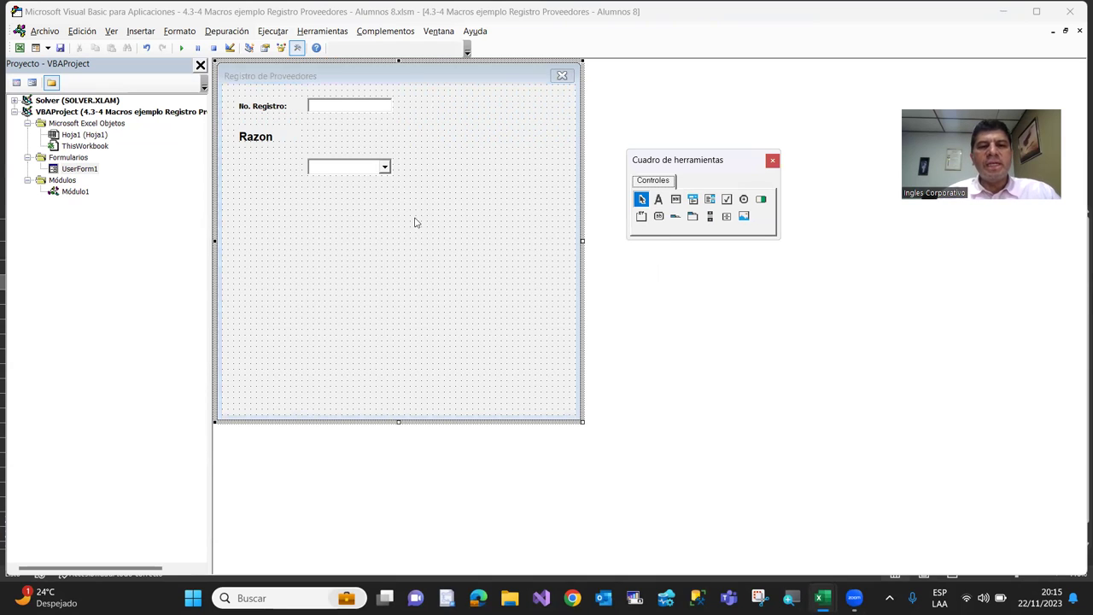
{"action": "left_click", "coordinate": [676, 201]}
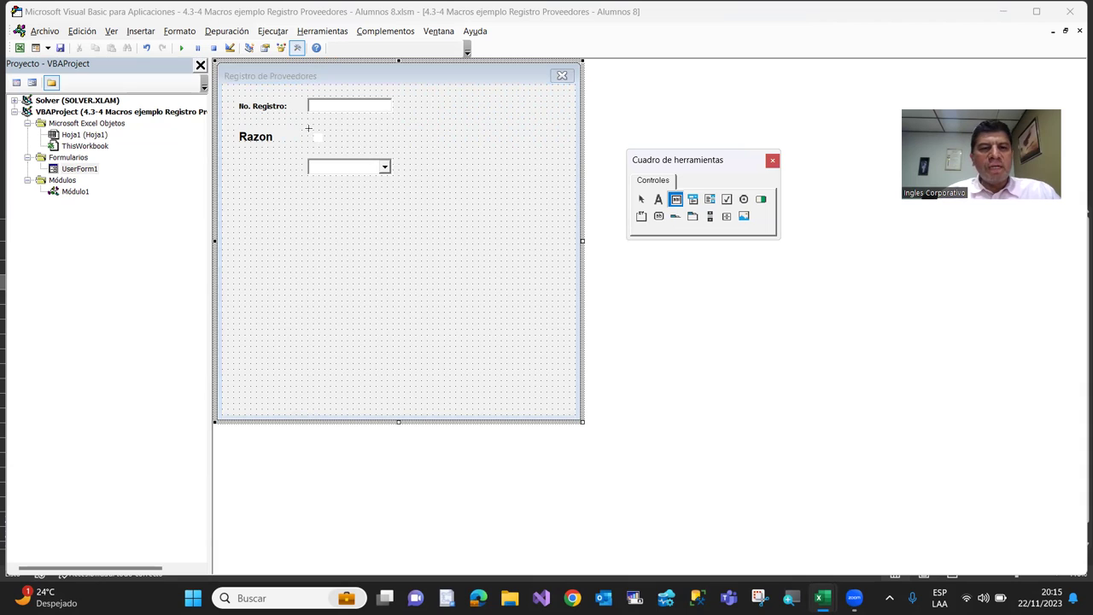
{"action": "left_click_drag", "start_coordinate": [308, 127], "coordinate": [392, 143]}
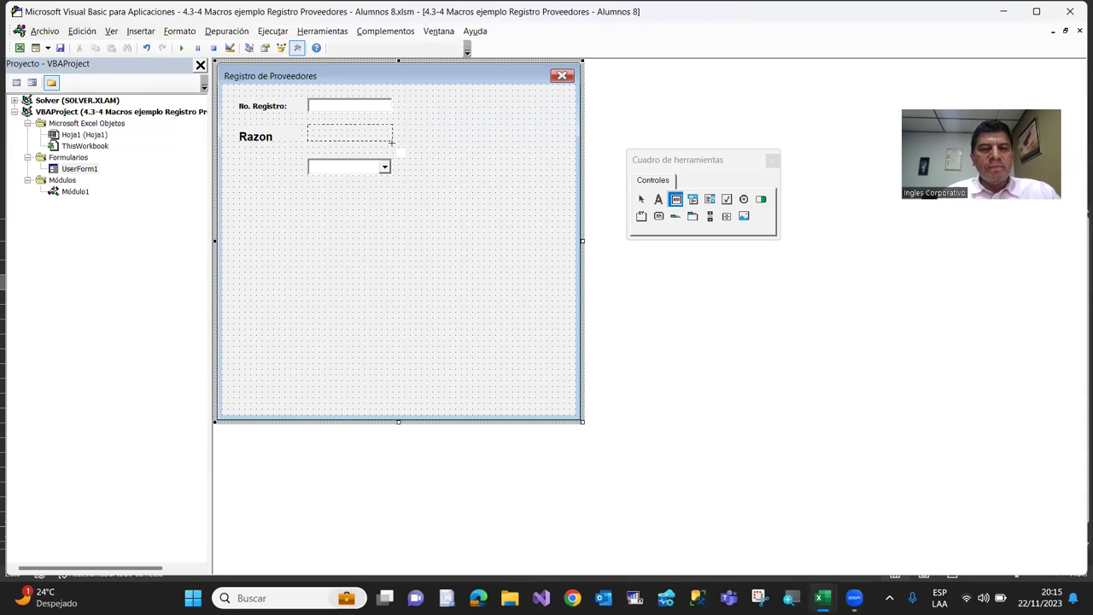
{"action": "left_click_drag", "start_coordinate": [391, 143], "coordinate": [393, 142]}
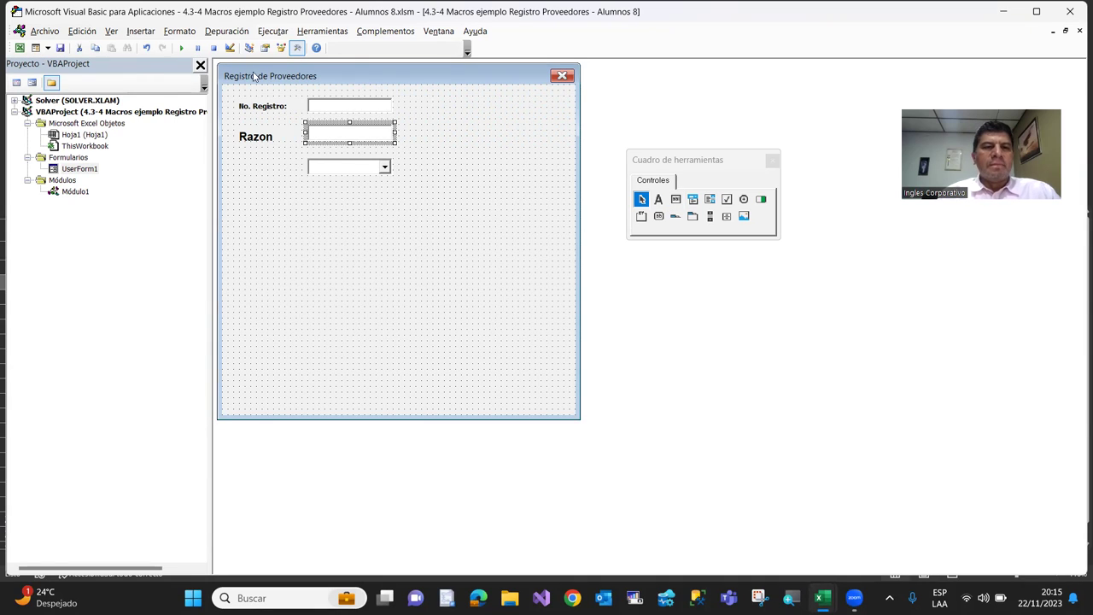
- Begin renaming TextBox1 to txtRazonSocial through its (Name) property
{"action": "left_click", "coordinate": [265, 48]}
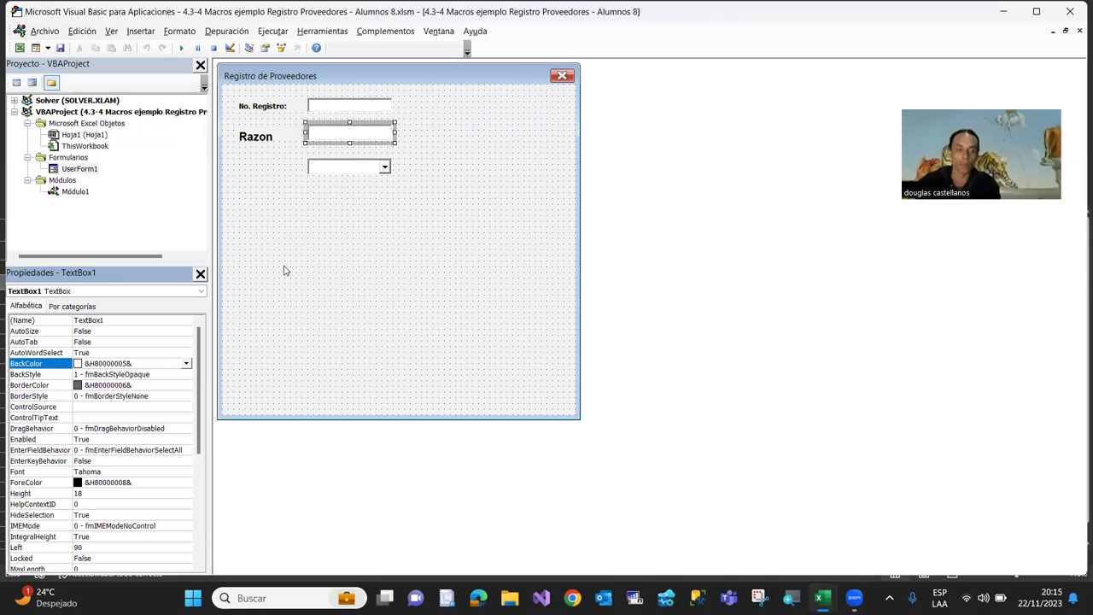
{"action": "left_click", "coordinate": [110, 322]}
{"action": "double_click", "coordinate": [109, 321]}
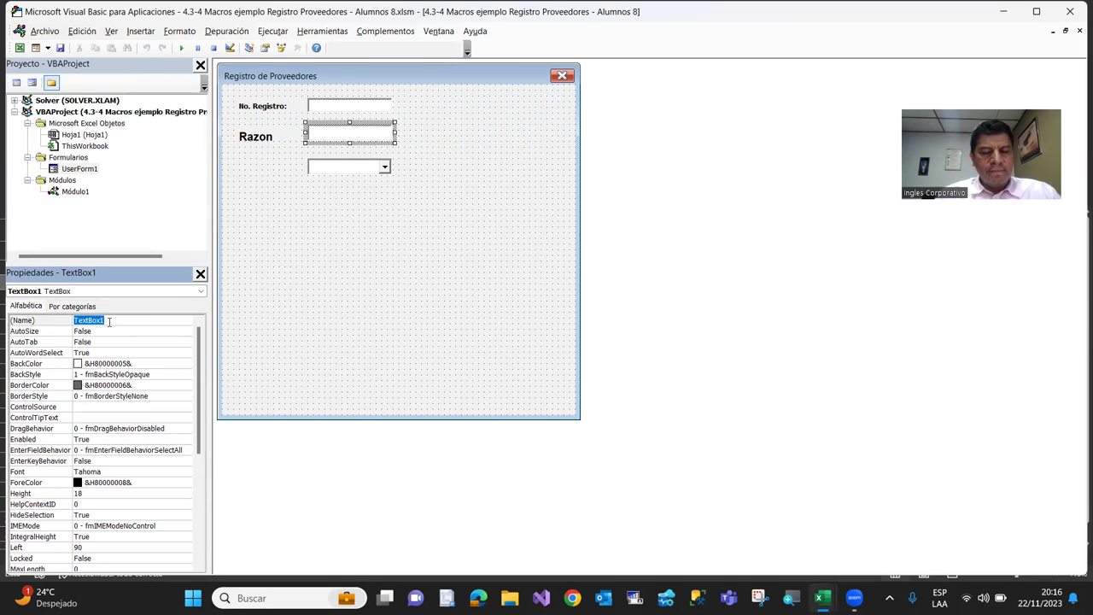
{"action": "type", "text": "txt"}
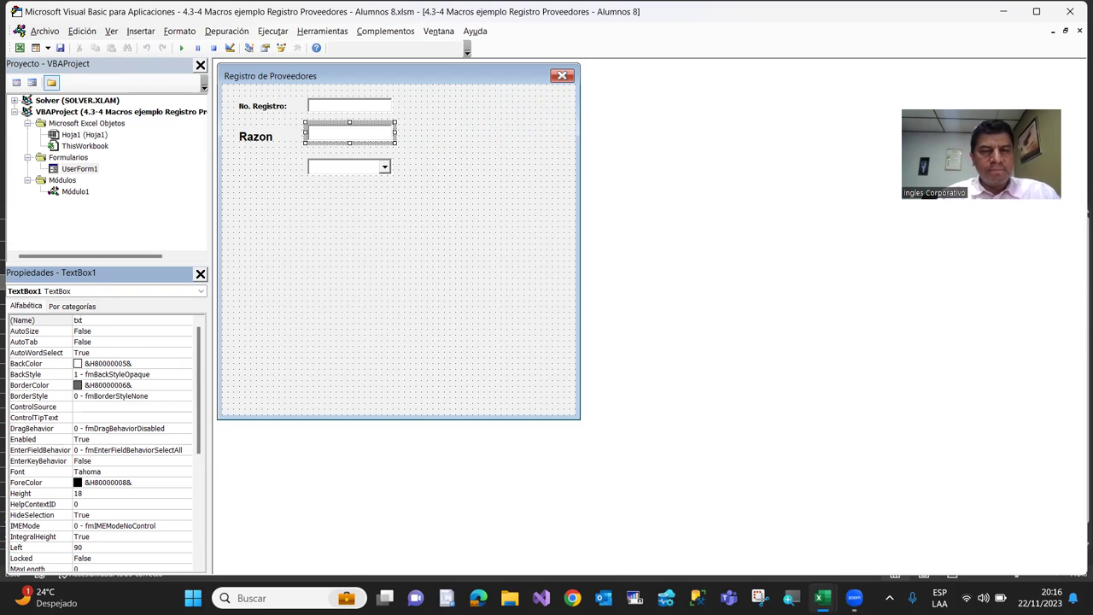
{"action": "type", "text": "RazonSocial"}
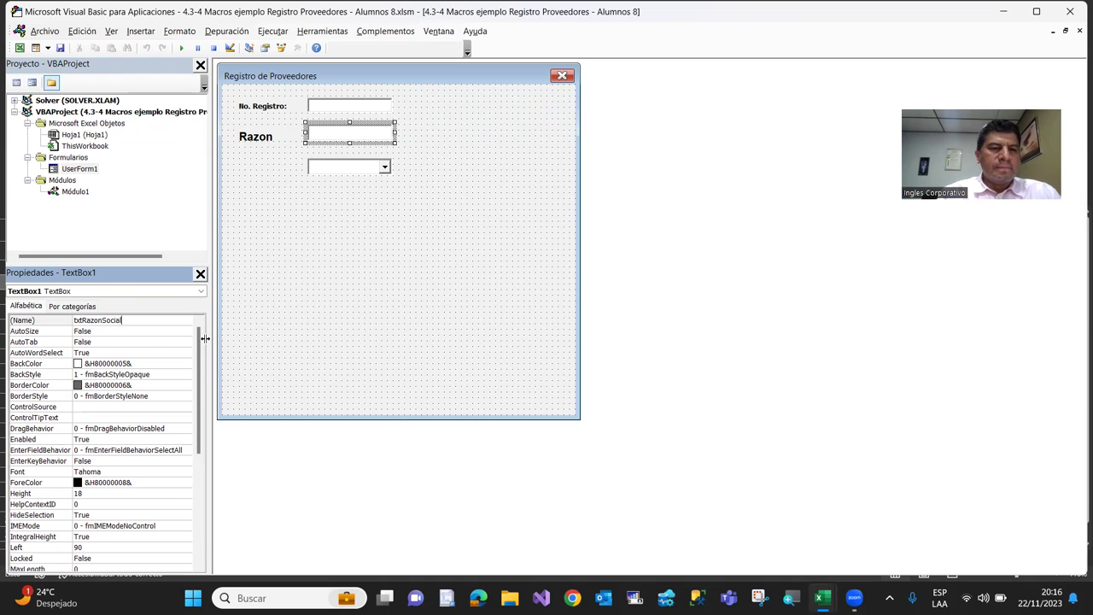
- Set txtRegistro's Enabled back to True and shift the Razon text box to the right
{"action": "left_click", "coordinate": [323, 110]}
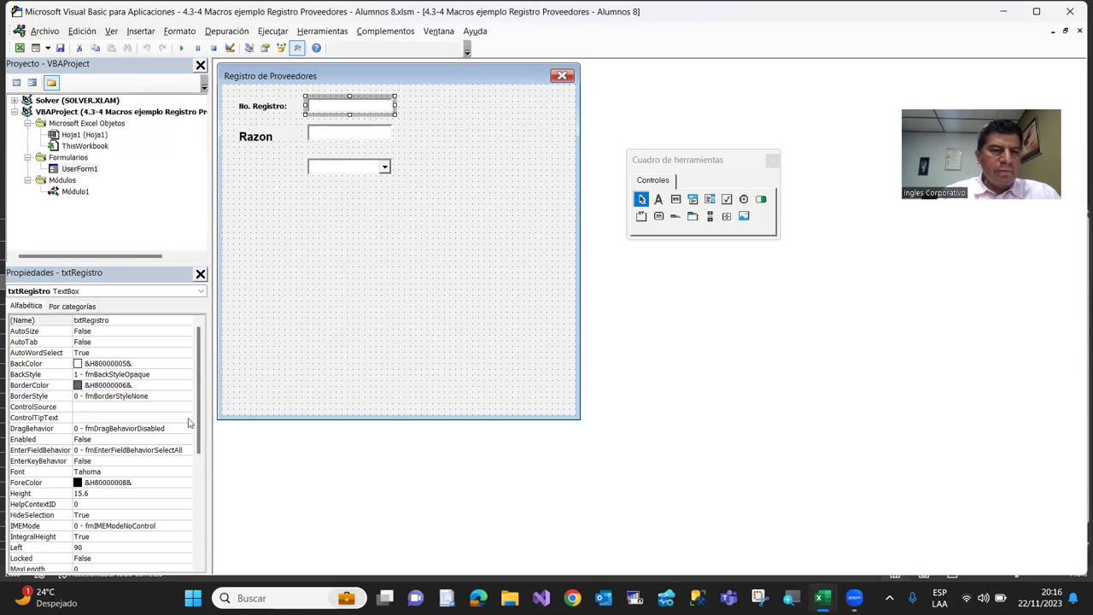
{"action": "left_click_drag", "start_coordinate": [198, 413], "coordinate": [208, 472]}
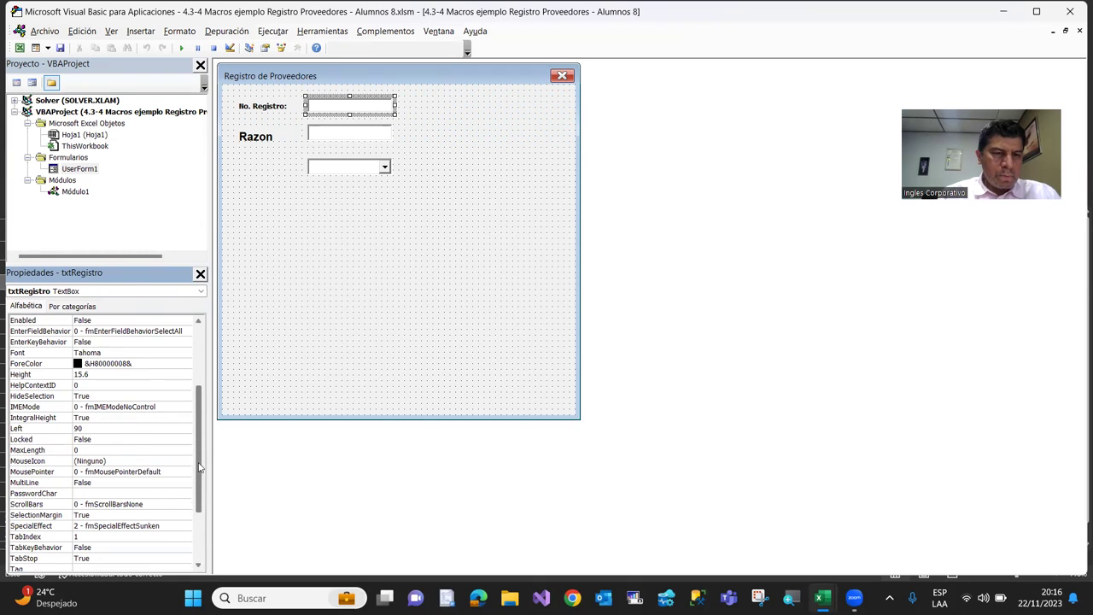
{"action": "left_click_drag", "start_coordinate": [202, 475], "coordinate": [203, 448]}
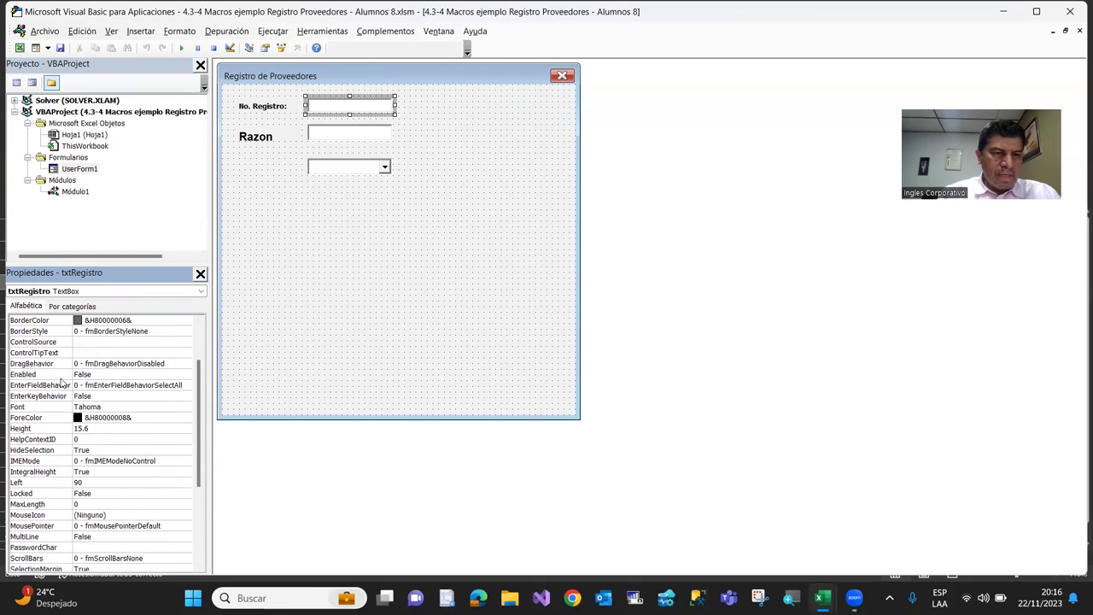
{"action": "left_click", "coordinate": [56, 376]}
{"action": "left_click", "coordinate": [186, 377]}
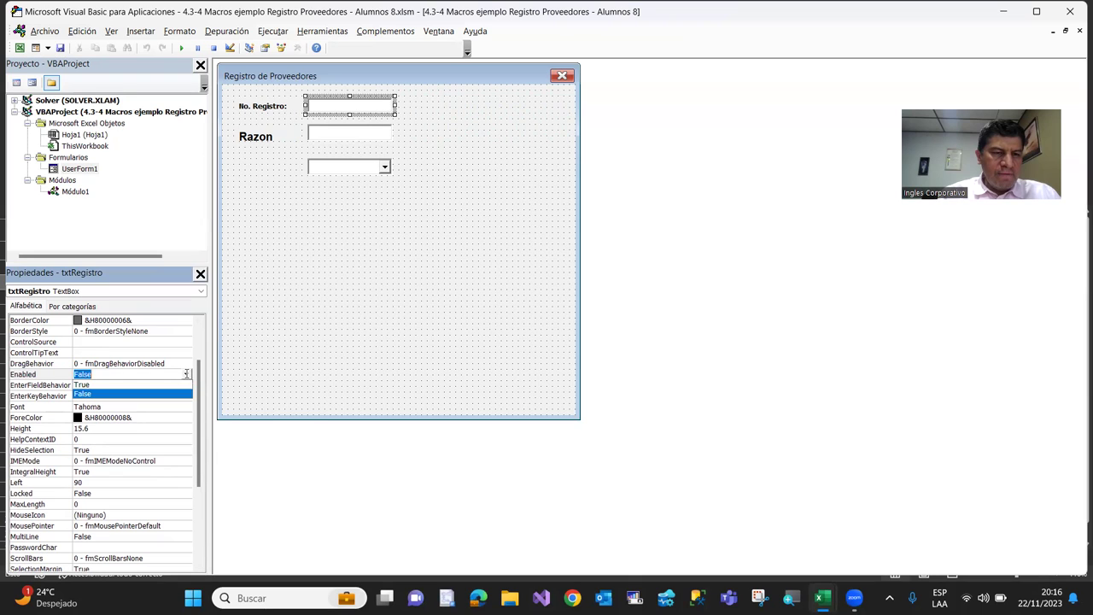
{"action": "left_click", "coordinate": [151, 386]}
{"action": "left_click", "coordinate": [309, 274]}
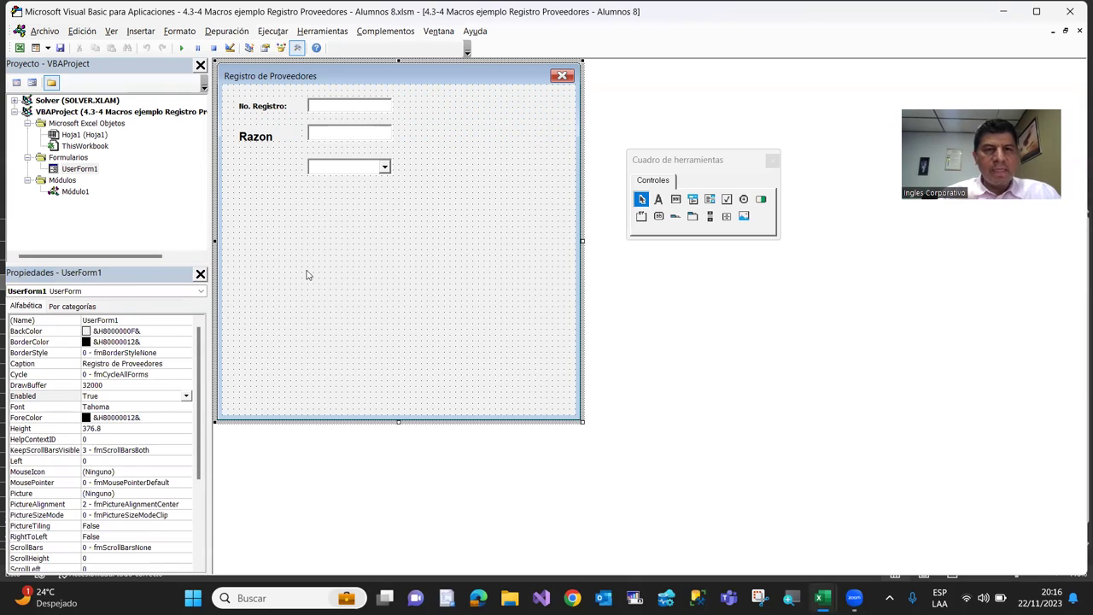
{"action": "mouse_move", "coordinate": [338, 136]}
{"action": "left_mouse_down"}
{"action": "mouse_move", "coordinate": [364, 136]}
{"action": "mouse_move", "coordinate": [365, 114]}
{"action": "left_mouse_up"}
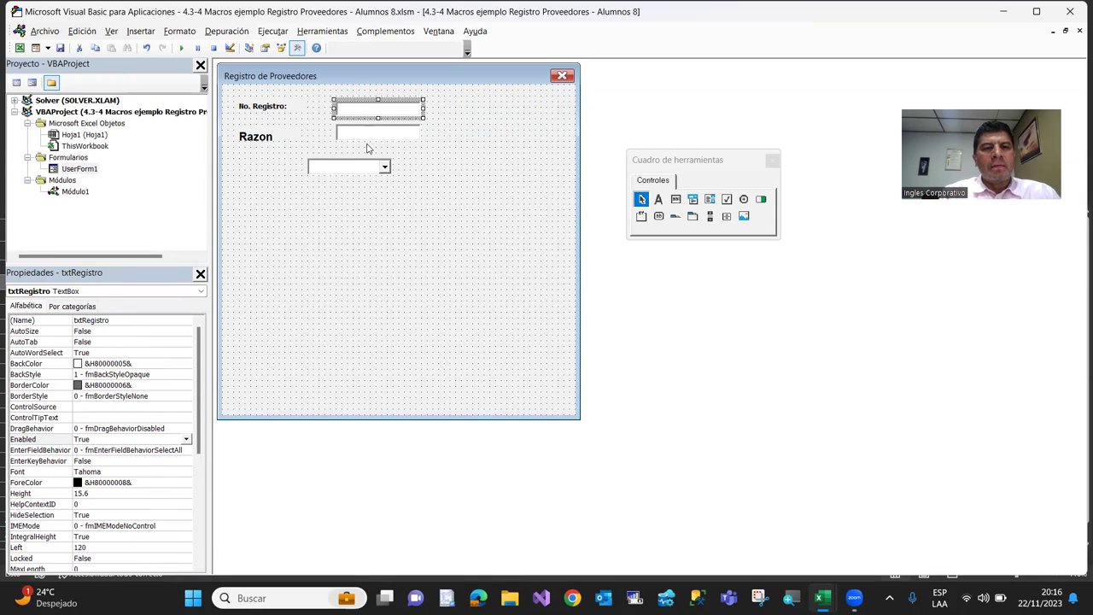
- Reopen the Registro de Proveedores form design after the Razon label's code window opened
{"action": "left_click", "coordinate": [270, 143]}
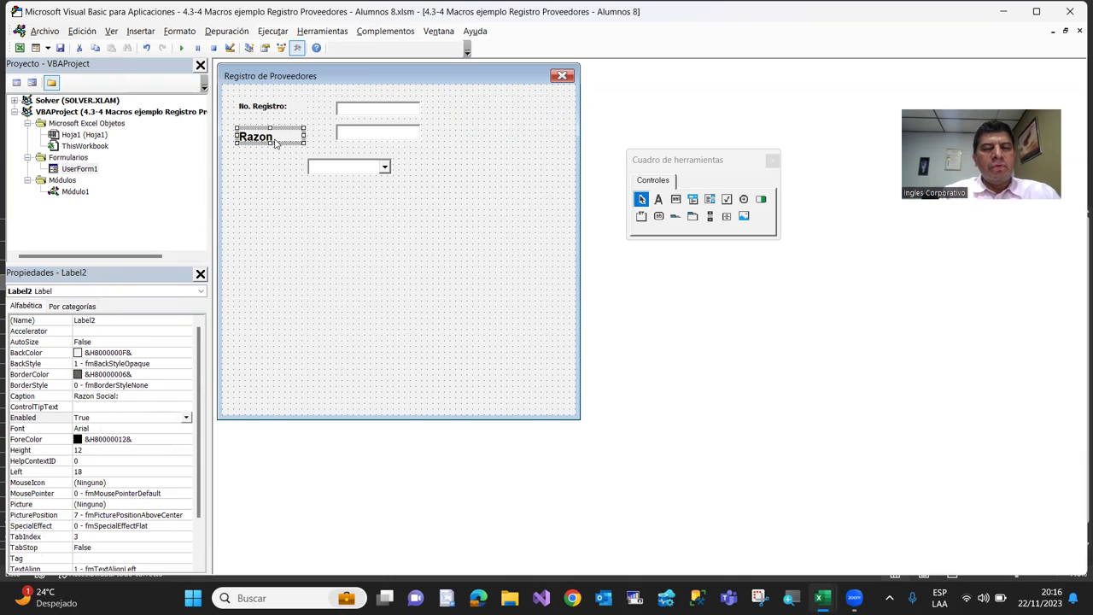
{"action": "double_click", "coordinate": [275, 143]}
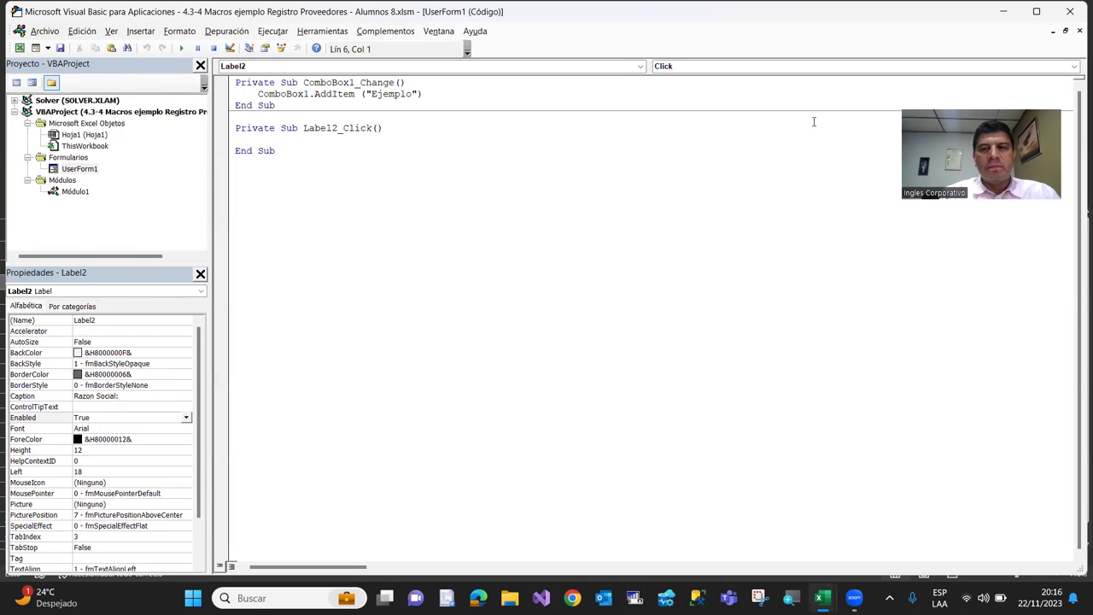
{"action": "left_click", "coordinate": [1070, 11]}
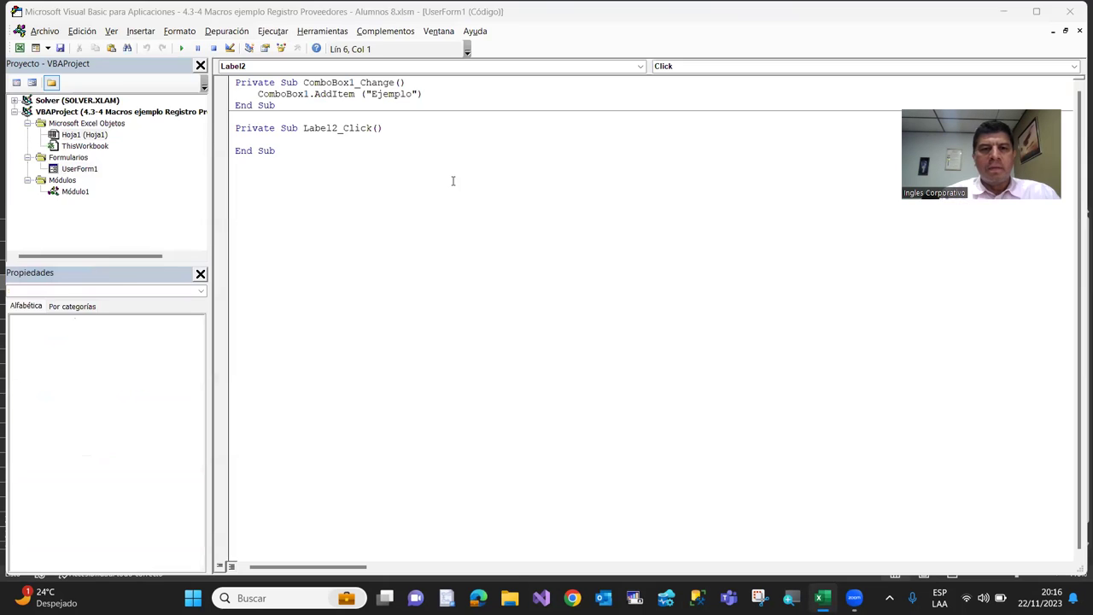
{"action": "left_click", "coordinate": [28, 90]}
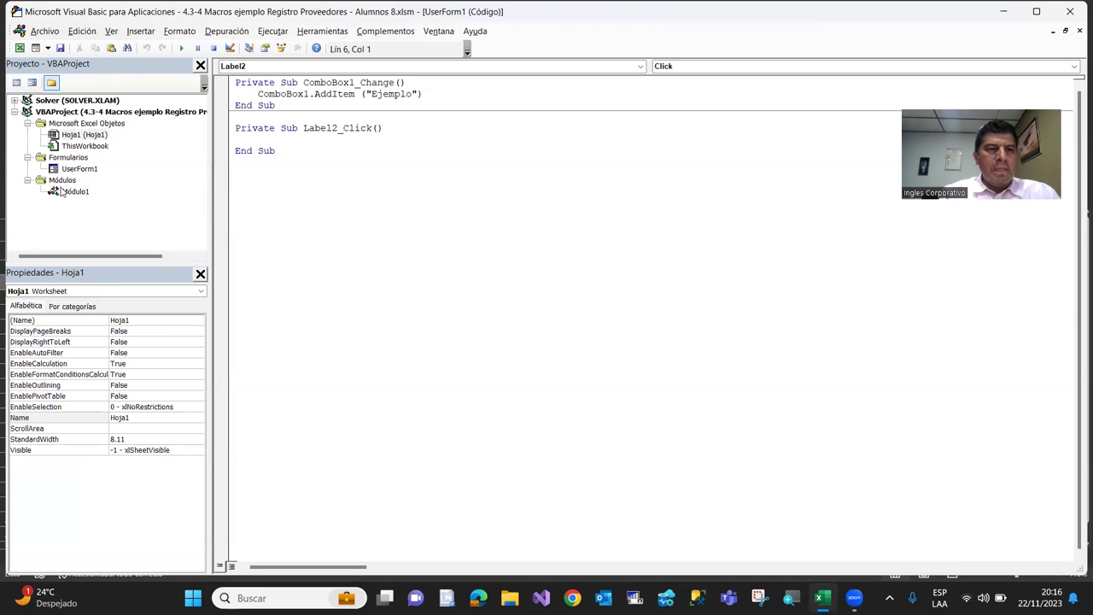
{"action": "double_click", "coordinate": [78, 169]}
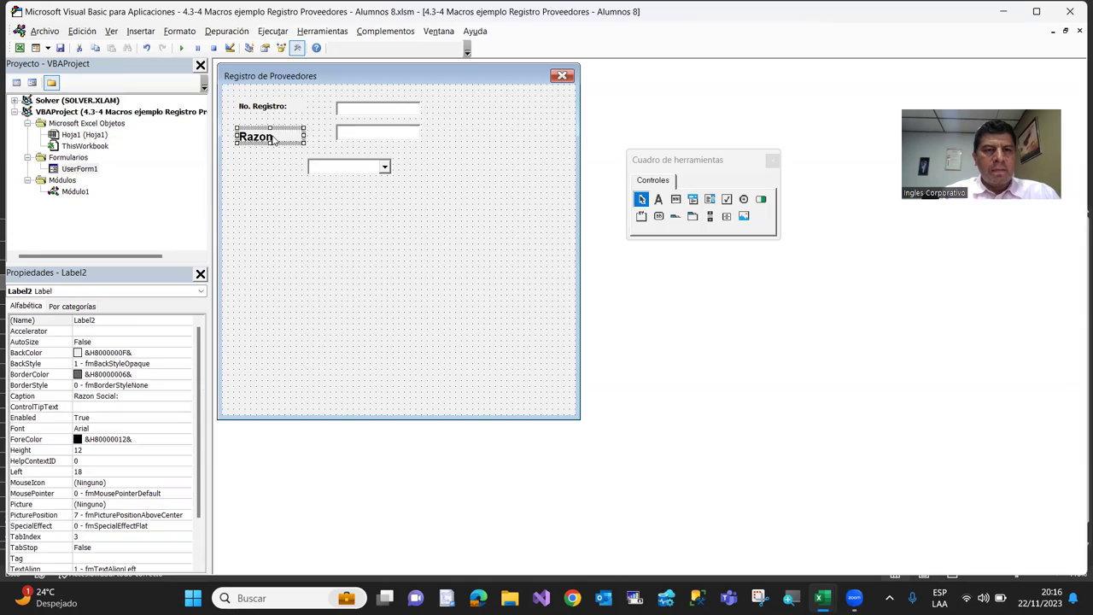
- Change the Razon label's caption to 'Razon Social:' and widen it to fit
{"action": "left_click", "coordinate": [273, 139]}
{"action": "type", "text": "So"}
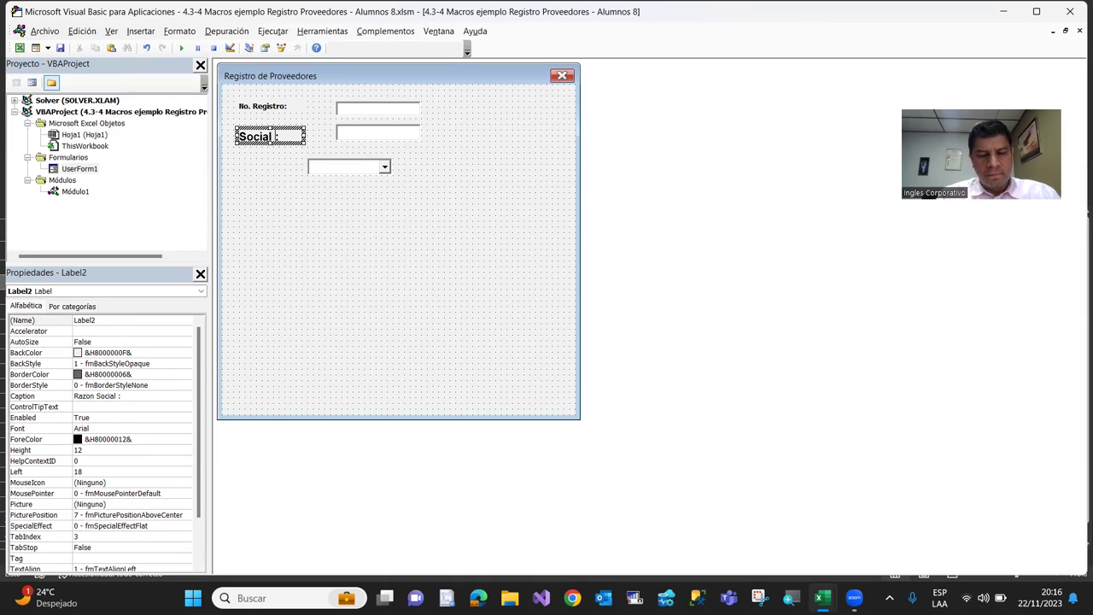
{"action": "type", "text": "cial"}
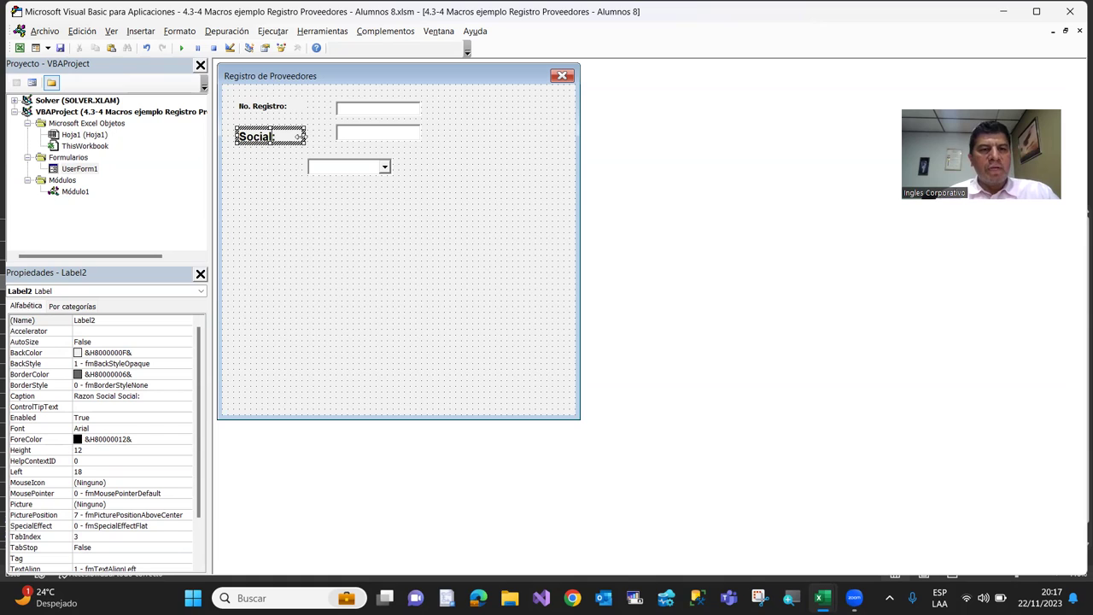
{"action": "left_click_drag", "start_coordinate": [304, 137], "coordinate": [328, 139]}
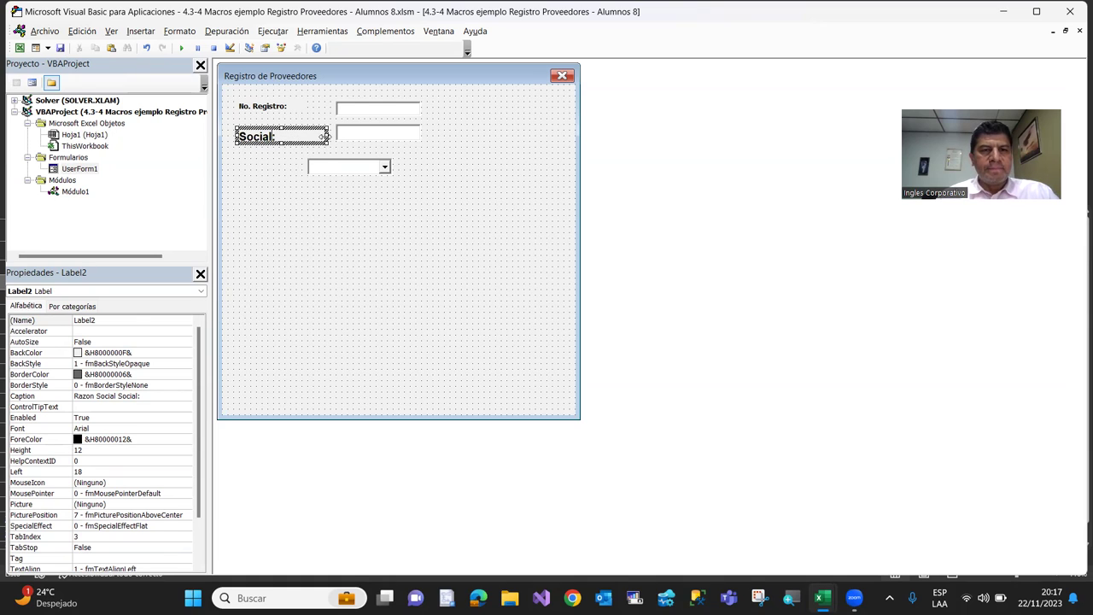
{"action": "left_click_drag", "start_coordinate": [324, 135], "coordinate": [339, 137]}
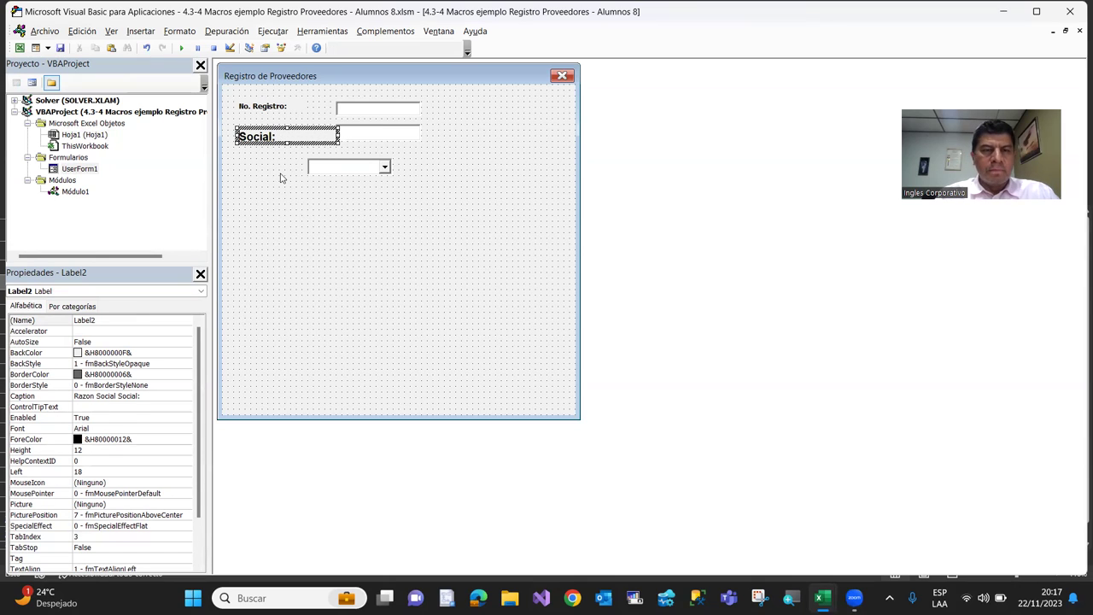
{"action": "type", "text": "Razon"}
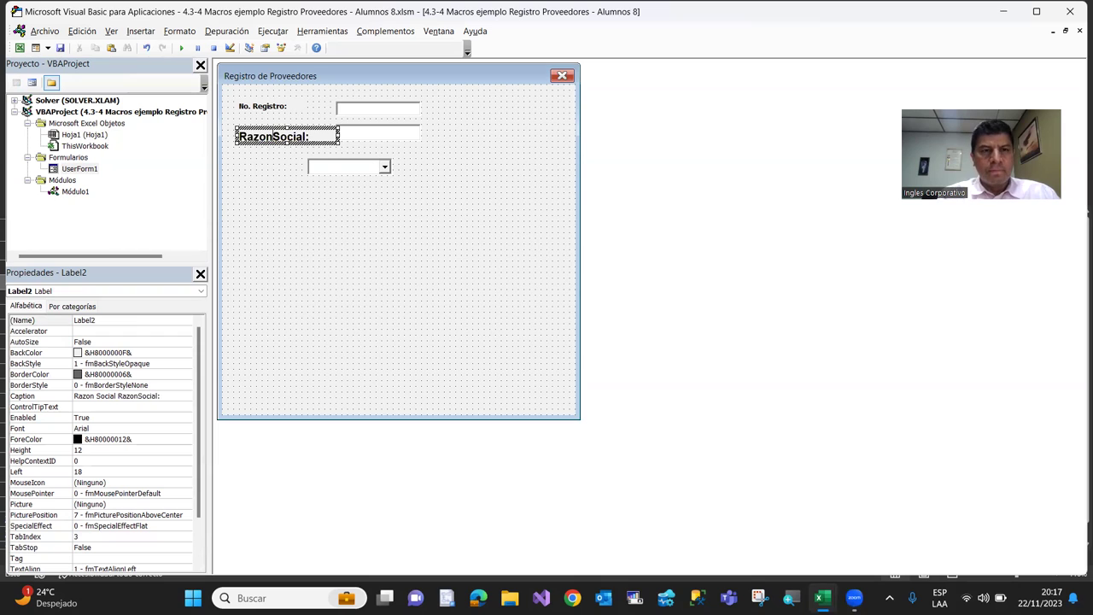
{"action": "left_click", "coordinate": [282, 182]}
- Compare the Razon Social label with the No. Registro label's properties
{"action": "left_click", "coordinate": [279, 143]}
{"action": "left_click", "coordinate": [275, 111]}
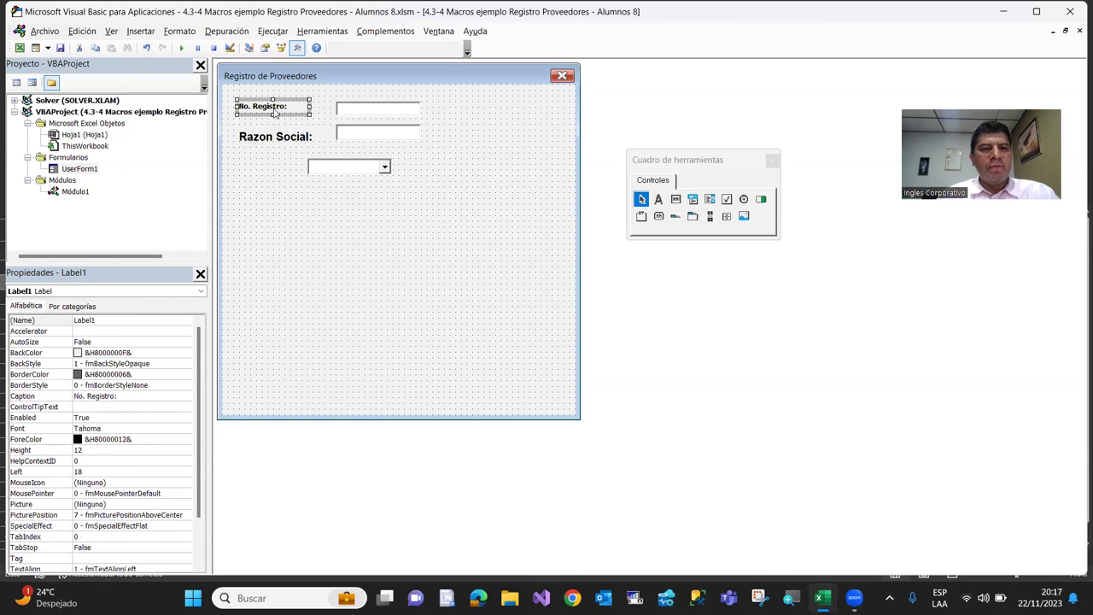
{"action": "left_click", "coordinate": [197, 396]}
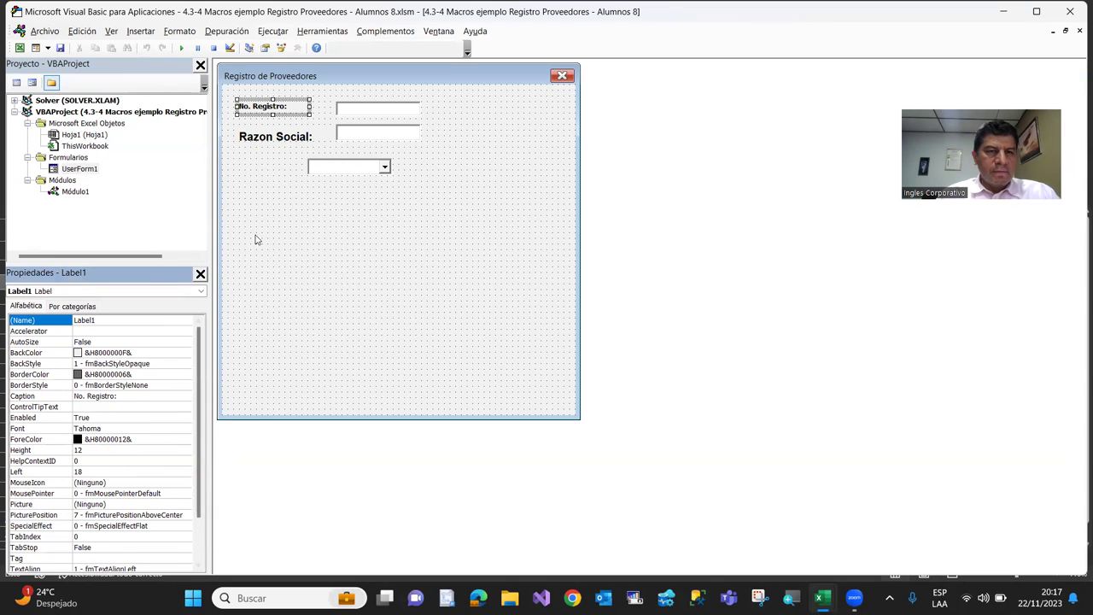
{"action": "left_click", "coordinate": [291, 139]}
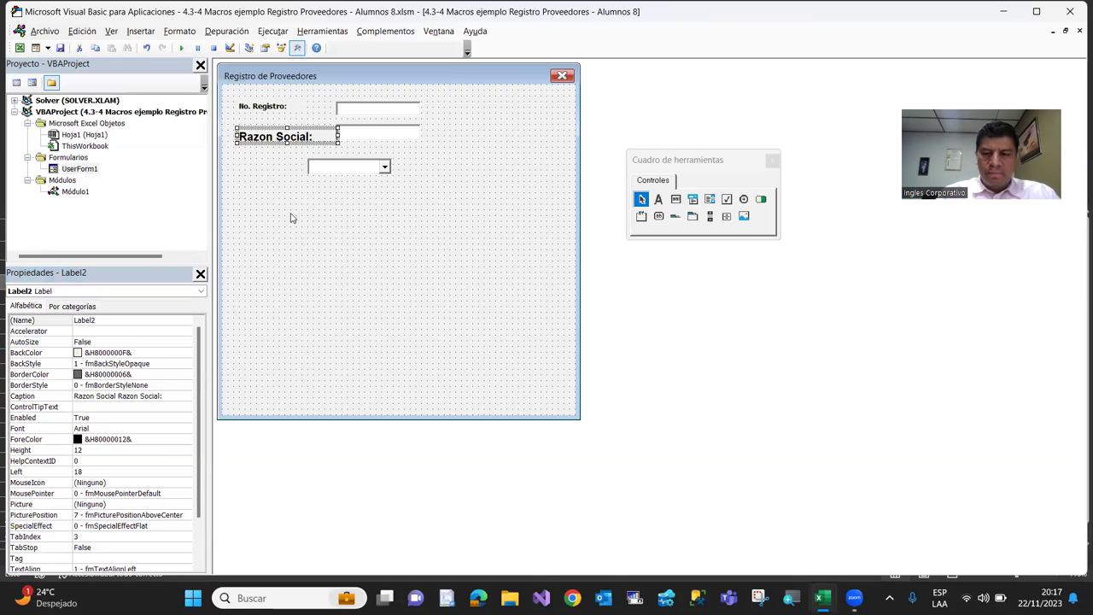
- Replace the oversized Razon Social label with a copy of the No. Registro label beside the second text box
{"action": "key", "text": "Delete"}
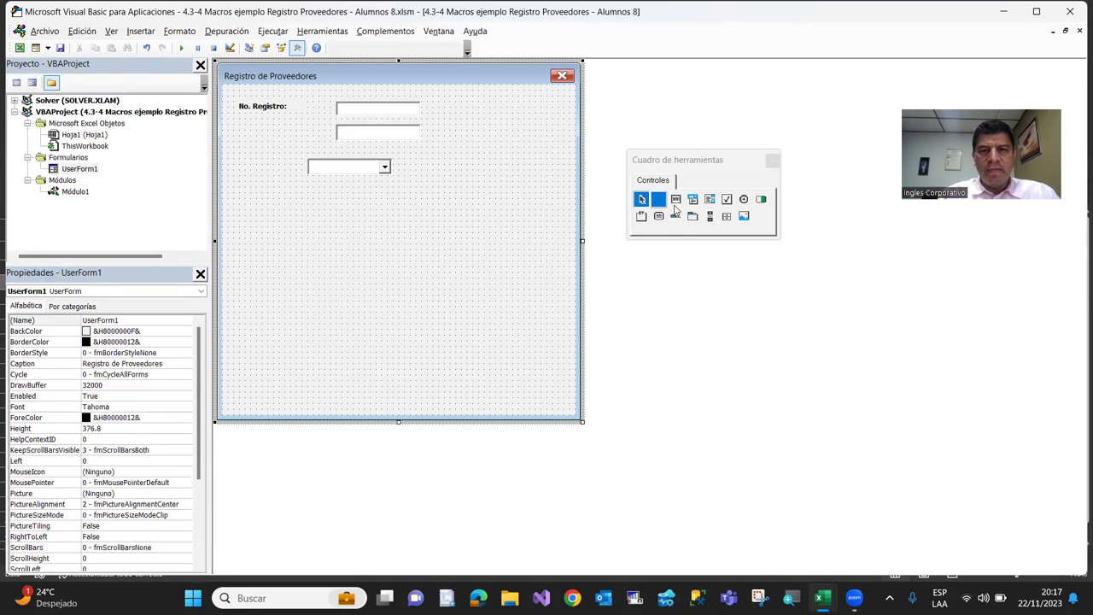
{"action": "left_click", "coordinate": [273, 110]}
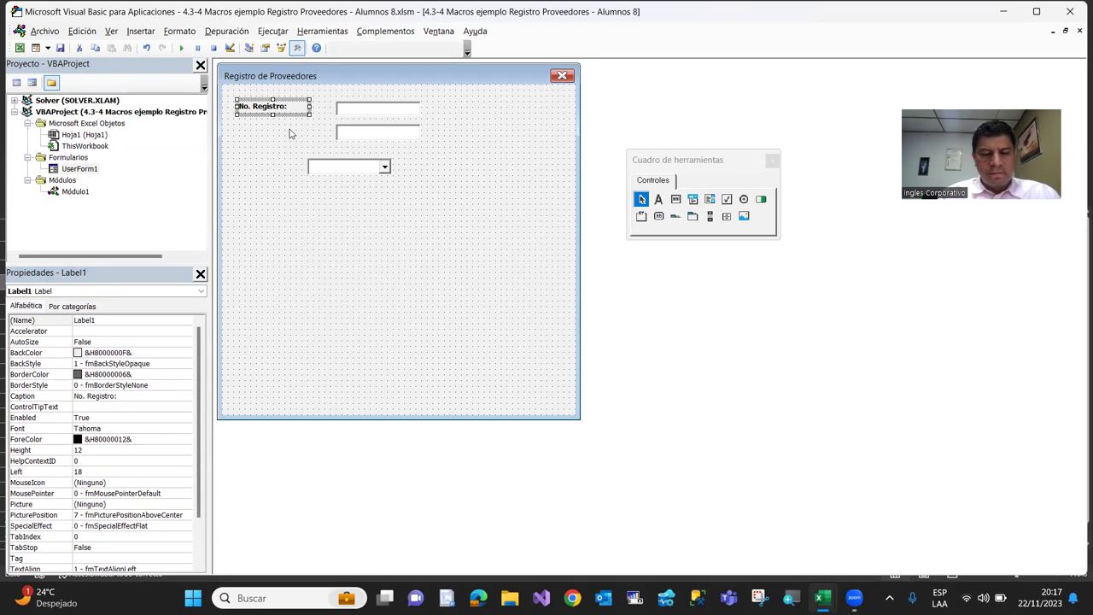
{"action": "key", "text": "ctrl+c"}
{"action": "key", "text": "ctrl+v"}
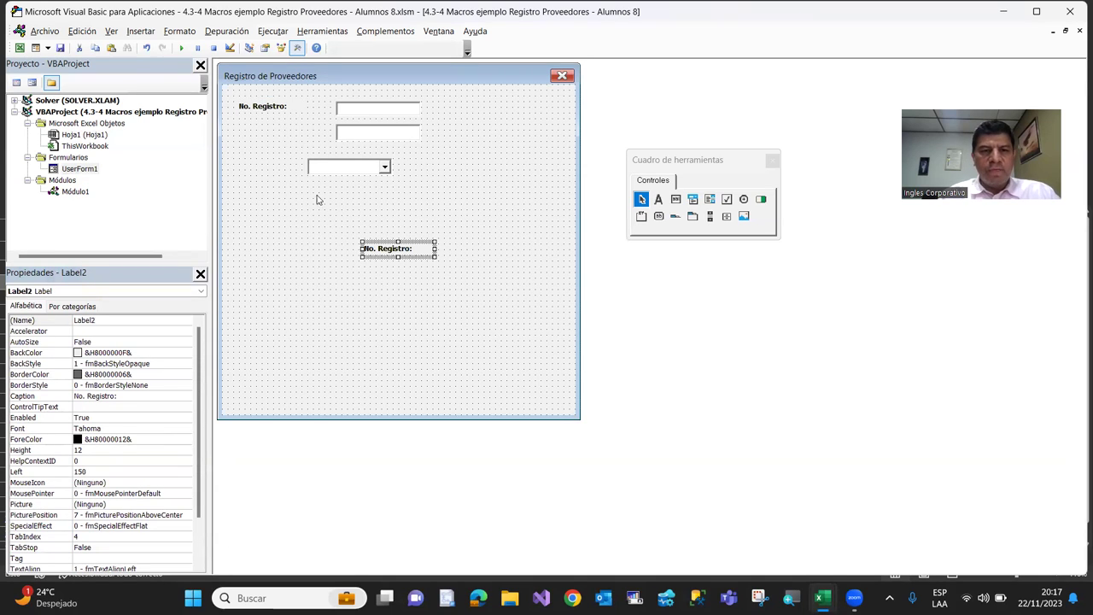
{"action": "left_click_drag", "start_coordinate": [382, 248], "coordinate": [266, 142]}
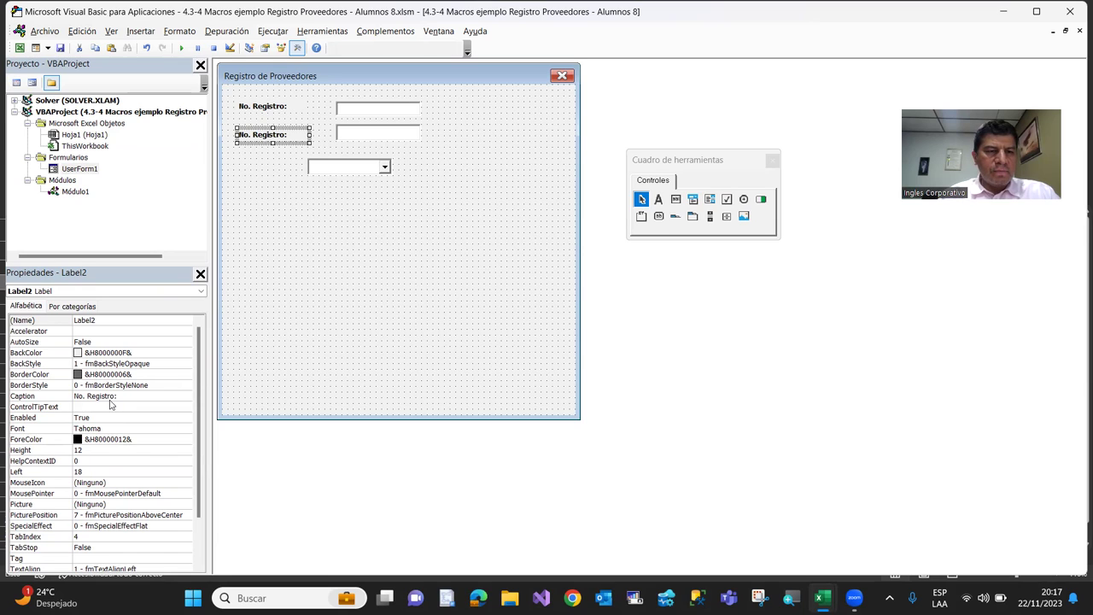
- Set the copied label's caption to 'Razon Social'
{"action": "left_click", "coordinate": [108, 397]}
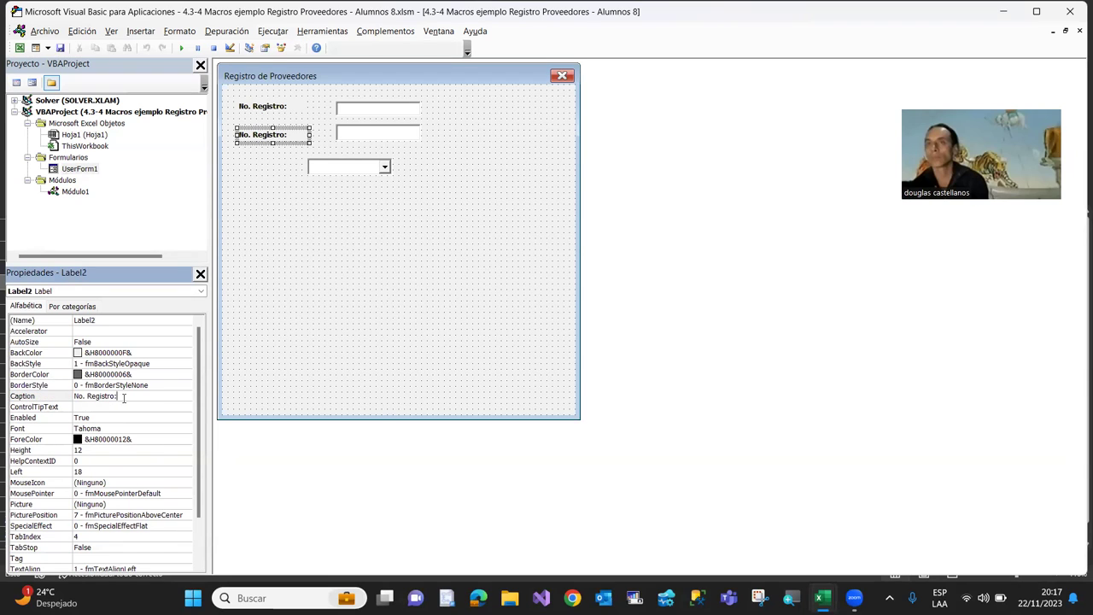
{"action": "key", "text": "BackSpace"}
{"action": "key", "text": "BackSpace"}
{"action": "key", "text": "BackSpace"}
{"action": "key", "text": "BackSpace"}
{"action": "key", "text": "BackSpace"}
{"action": "key", "text": "BackSpace"}
{"action": "key", "text": "BackSpace"}
{"action": "key", "text": "BackSpace"}
{"action": "key", "text": "BackSpace"}
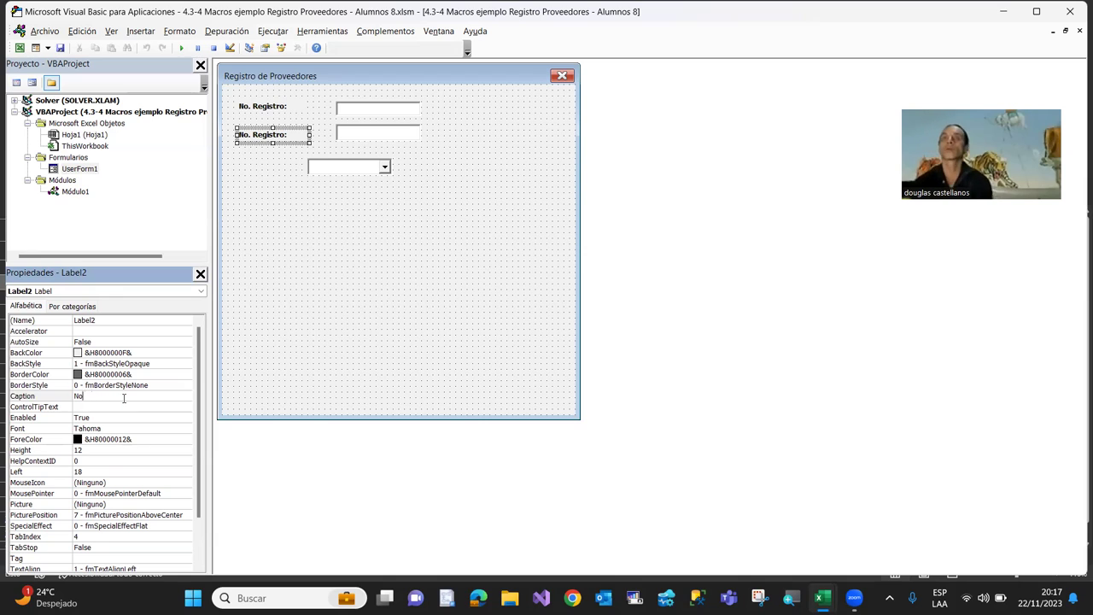
{"action": "key", "text": "BackSpace"}
{"action": "key", "text": "BackSpace"}
{"action": "type", "text": "zon Socia"}
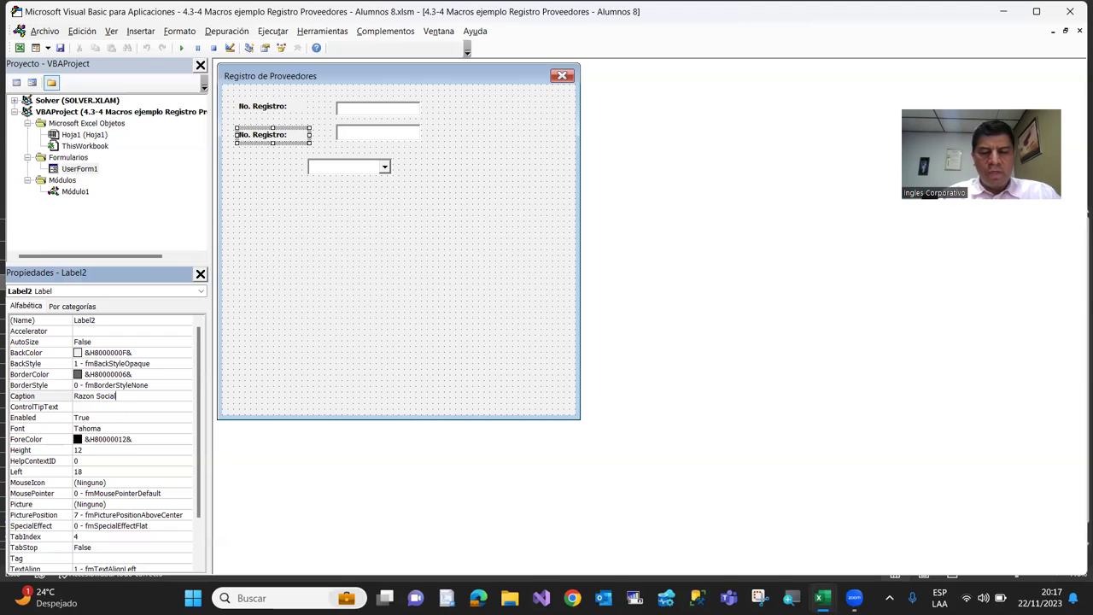
{"action": "type", "text": "l"}
{"action": "left_click", "coordinate": [343, 250]}
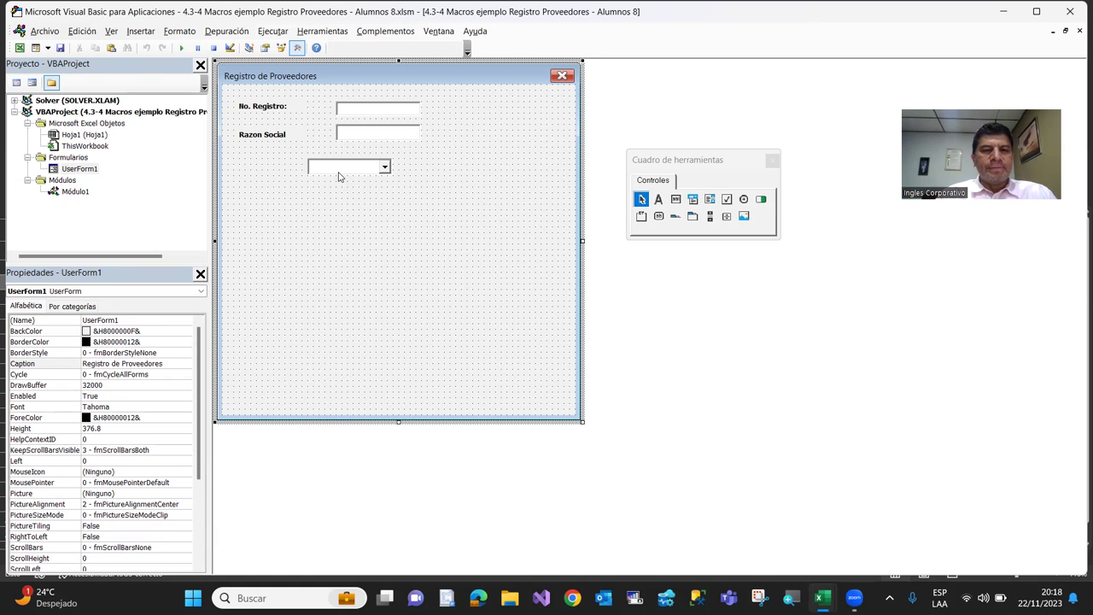
- Move the combo box down and to the right on the form
{"action": "left_click_drag", "start_coordinate": [338, 177], "coordinate": [369, 205]}
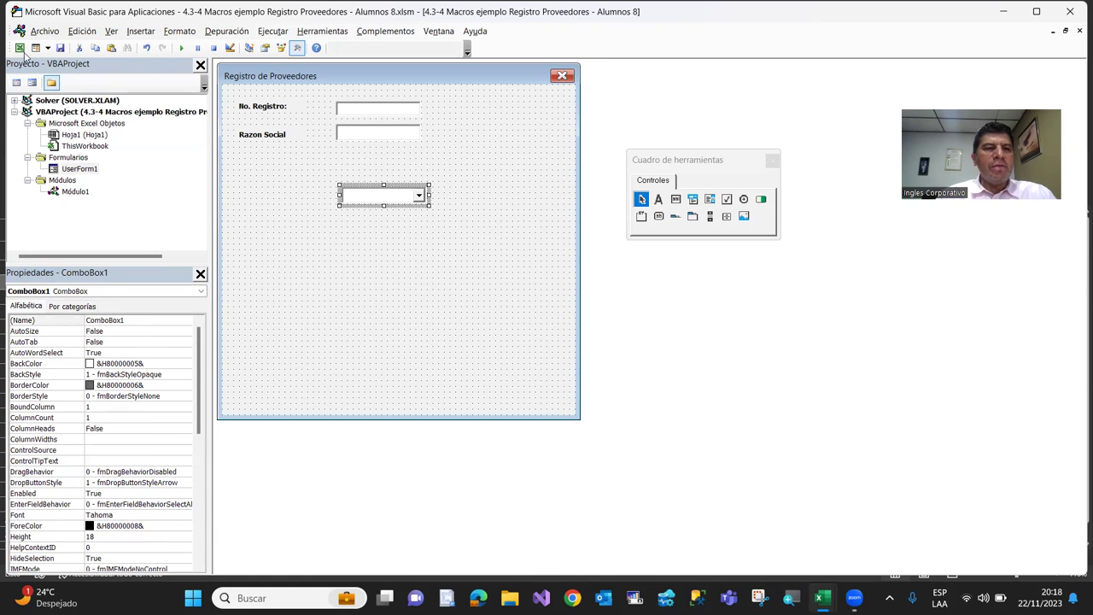
{"action": "left_click", "coordinate": [20, 49]}
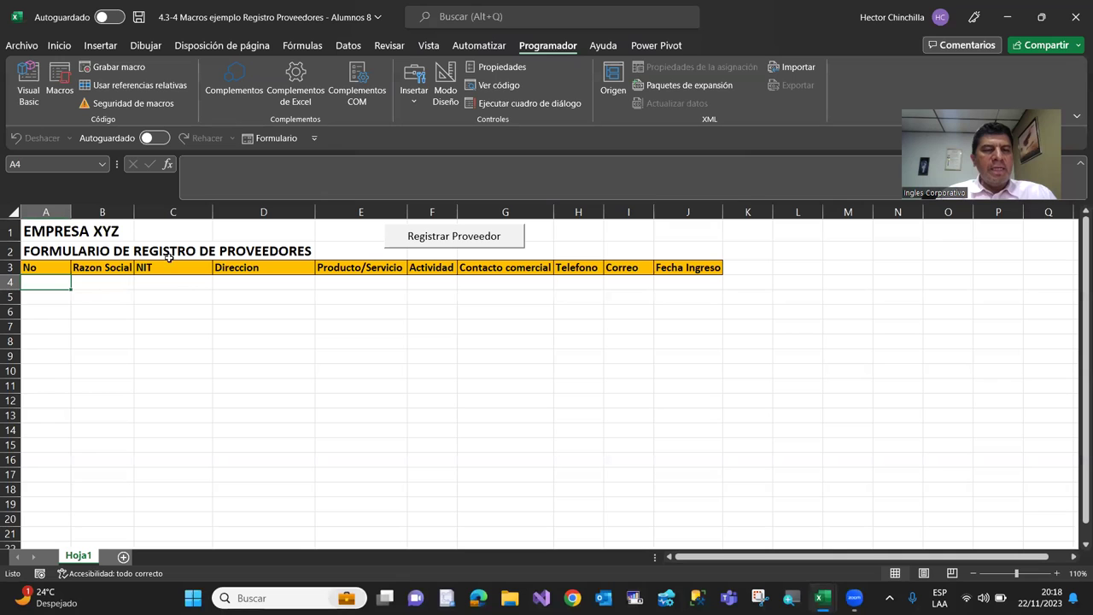
{"action": "left_click", "coordinate": [26, 89]}
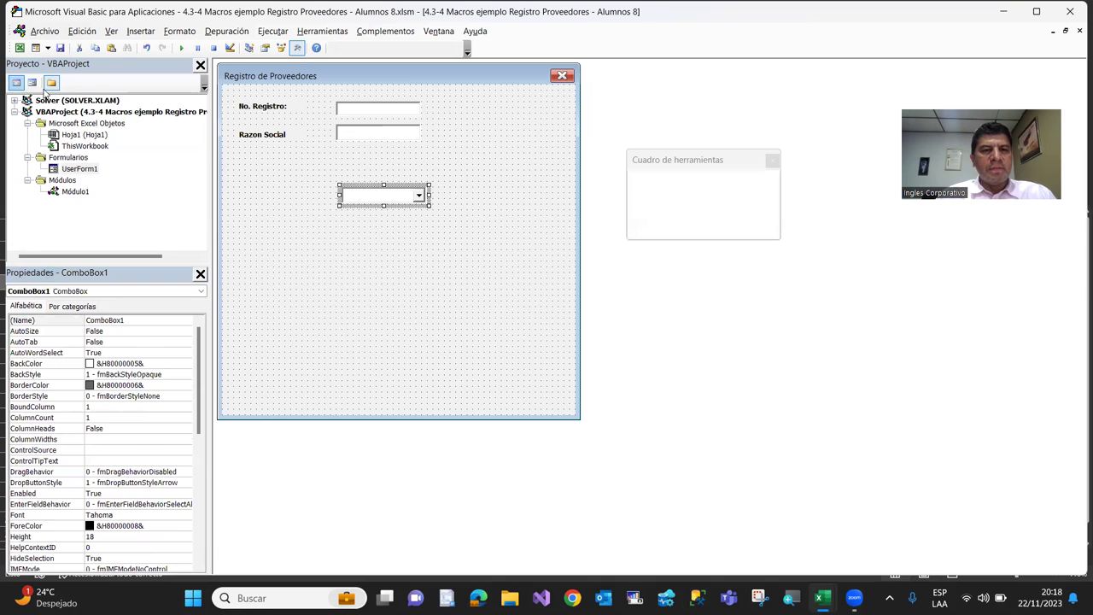
{"action": "left_click", "coordinate": [358, 263]}
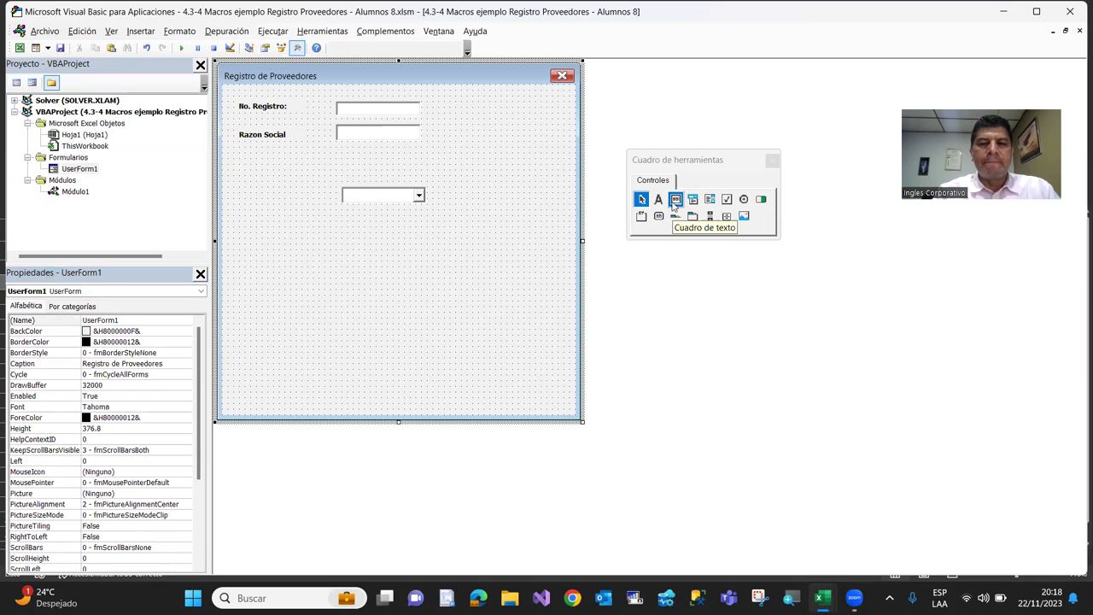
- Paste a copy of the Razon Social label below it, captioned 'NIT:'
{"action": "left_click", "coordinate": [269, 142]}
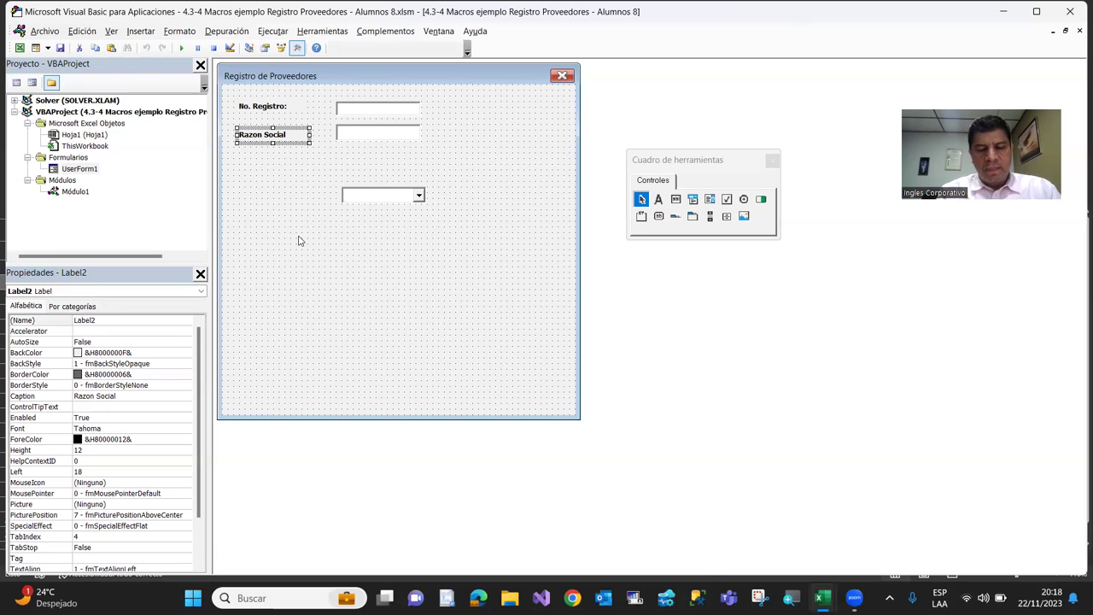
{"action": "key", "text": "ctrl+v"}
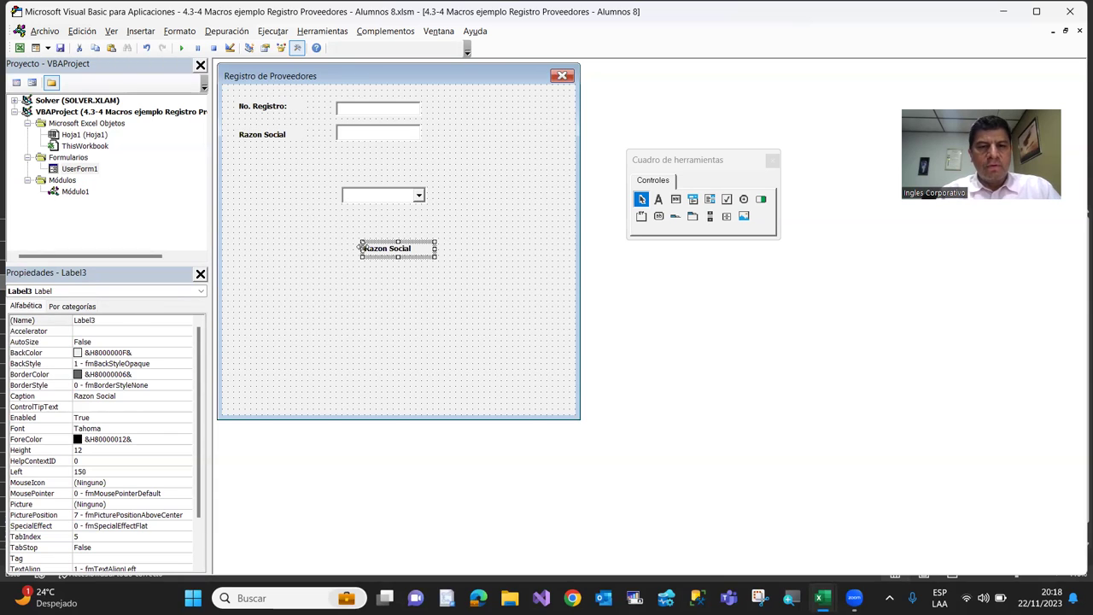
{"action": "left_click_drag", "start_coordinate": [381, 255], "coordinate": [255, 171]}
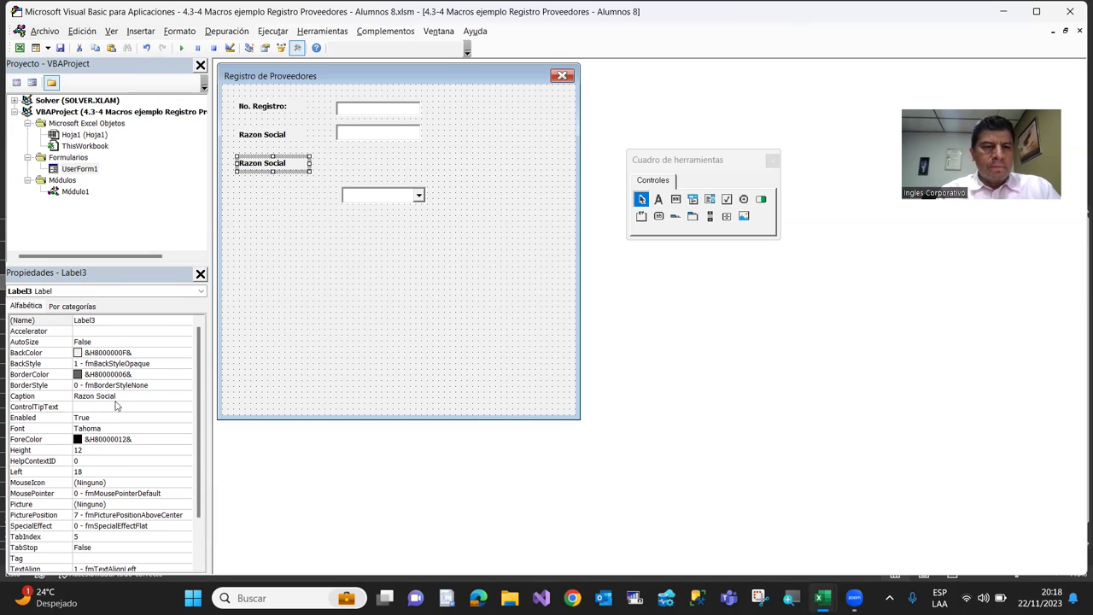
{"action": "left_click", "coordinate": [125, 397]}
{"action": "double_click", "coordinate": [126, 397]}
{"action": "key", "text": "Home"}
{"action": "key", "text": "ctrl+shift+Right"}
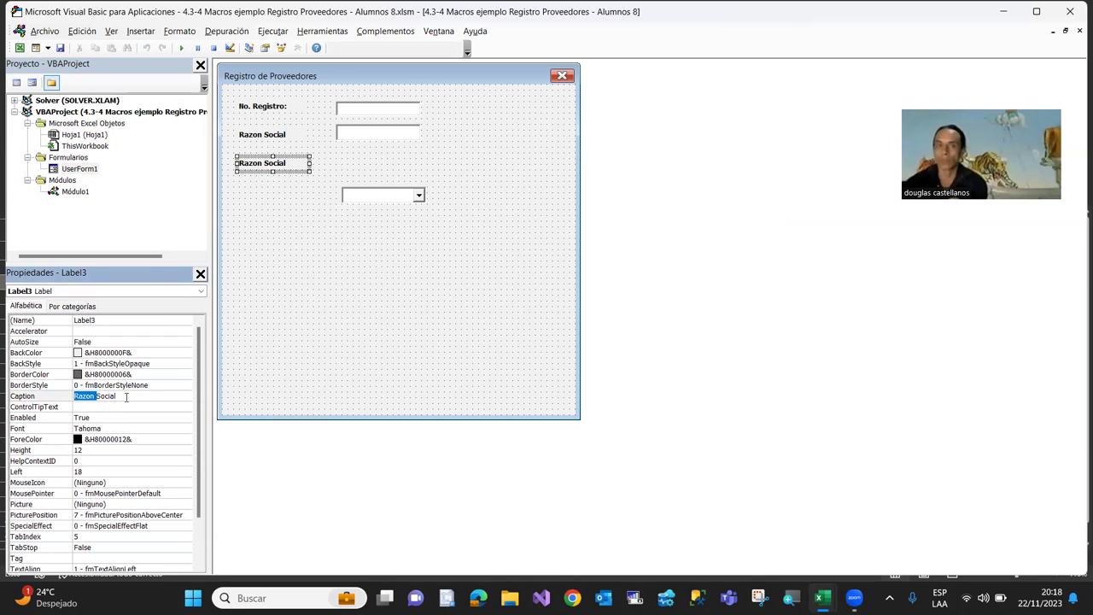
{"action": "double_click", "coordinate": [126, 397]}
{"action": "key", "text": "BackSpace"}
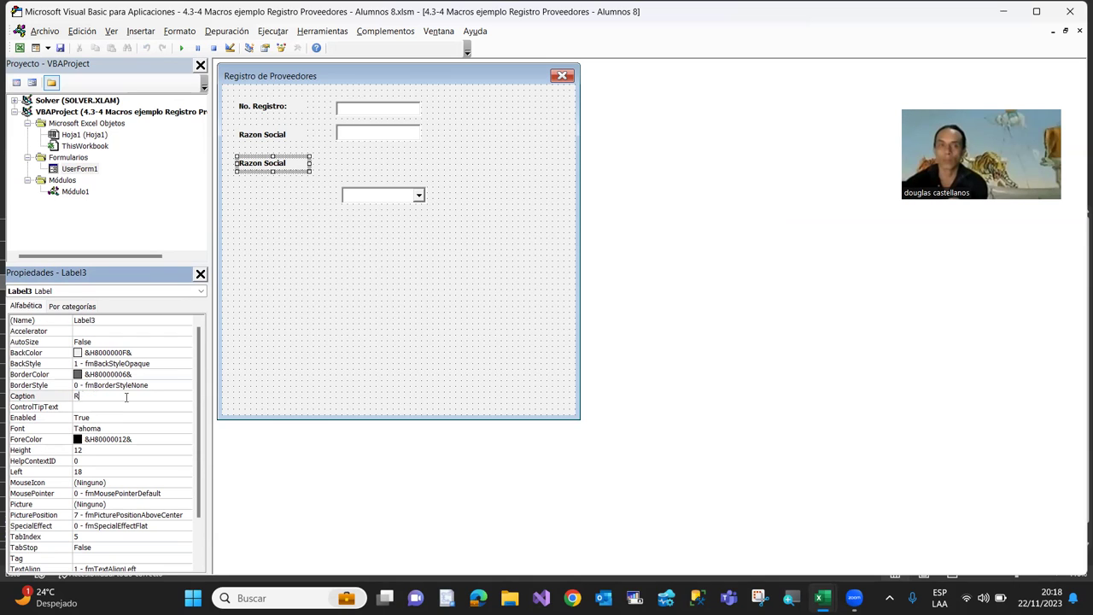
{"action": "key", "text": "BackSpace"}
{"action": "type", "text": "NIT"}
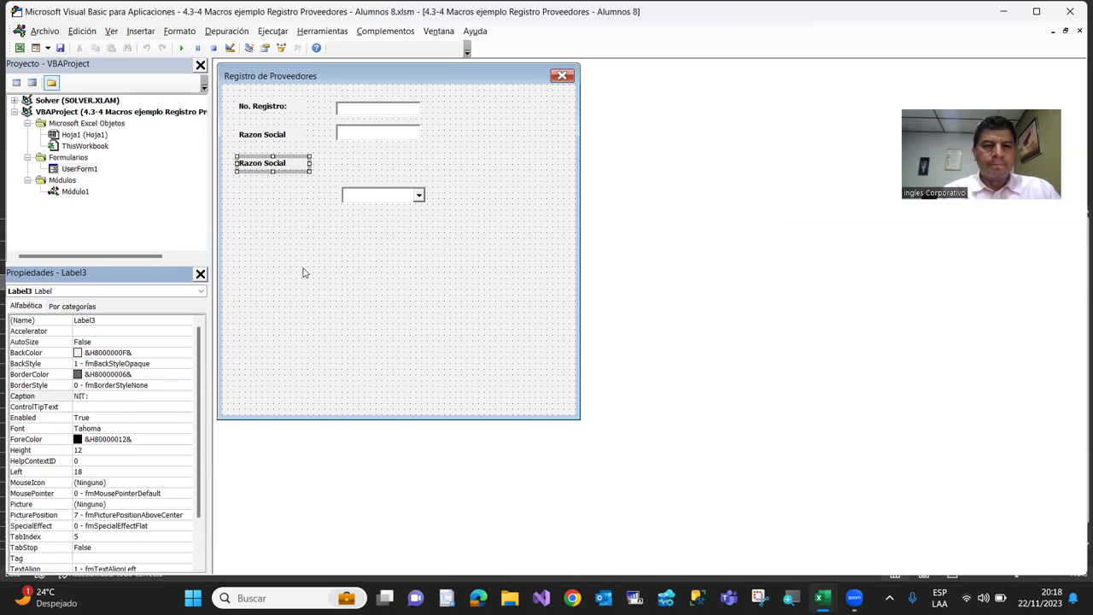
{"action": "type", "text": ":"}
{"action": "key", "text": "Return"}
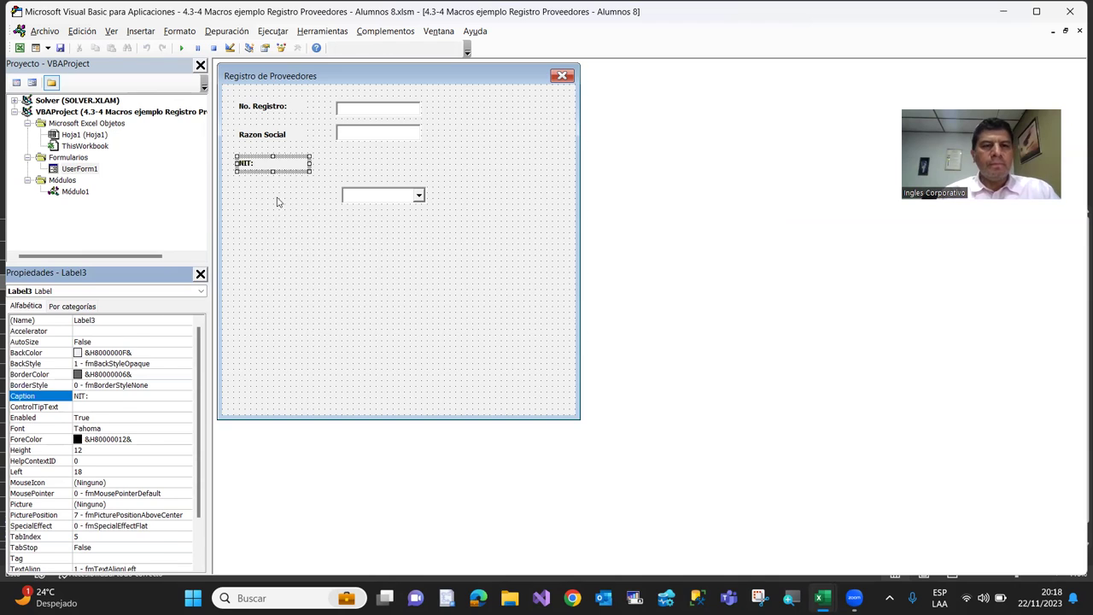
{"action": "left_click", "coordinate": [277, 202]}
- Paste another label below NIT:, captioned 'Direccion:'
{"action": "left_click", "coordinate": [251, 168]}
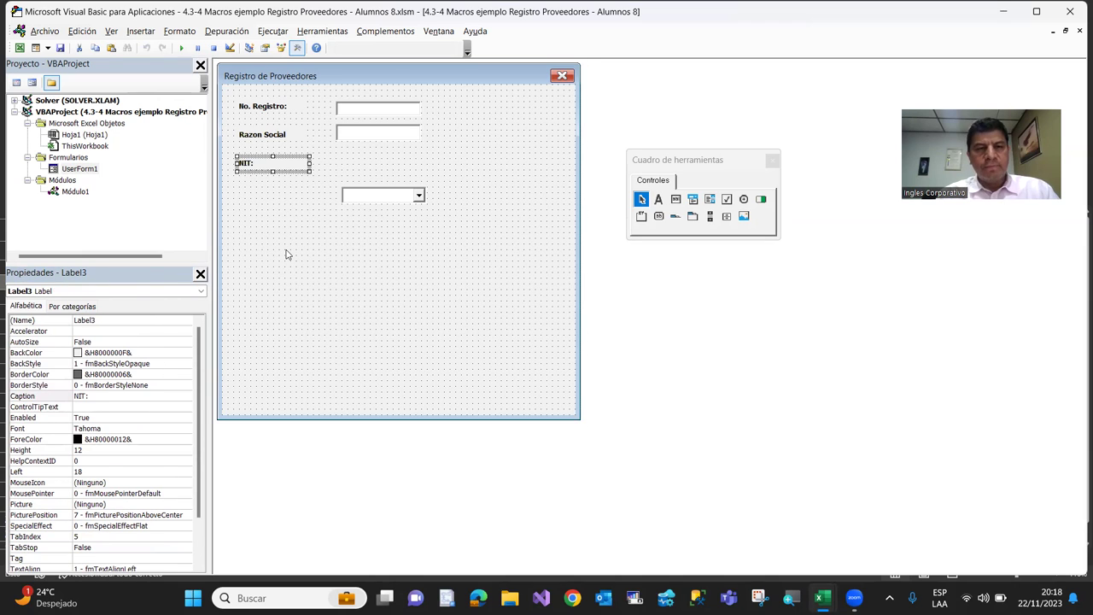
{"action": "key", "text": "ctrl+v"}
{"action": "left_click_drag", "start_coordinate": [377, 255], "coordinate": [254, 193]}
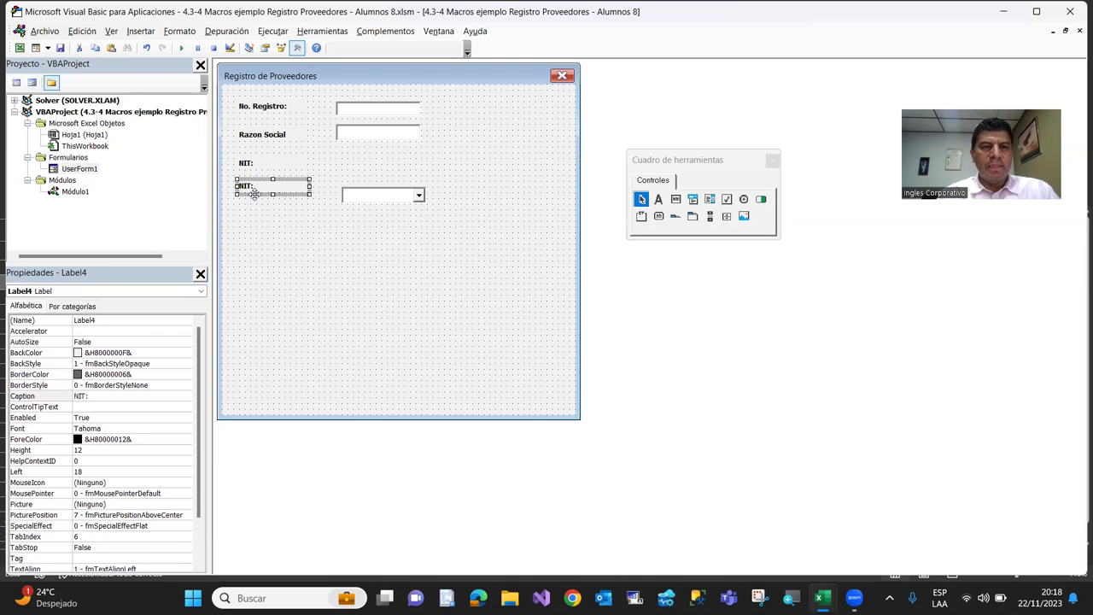
{"action": "left_click", "coordinate": [116, 396]}
{"action": "key", "text": "BackSpace"}
{"action": "key", "text": "BackSpace"}
{"action": "key", "text": "BackSpace"}
{"action": "type", "text": "ccion:"}
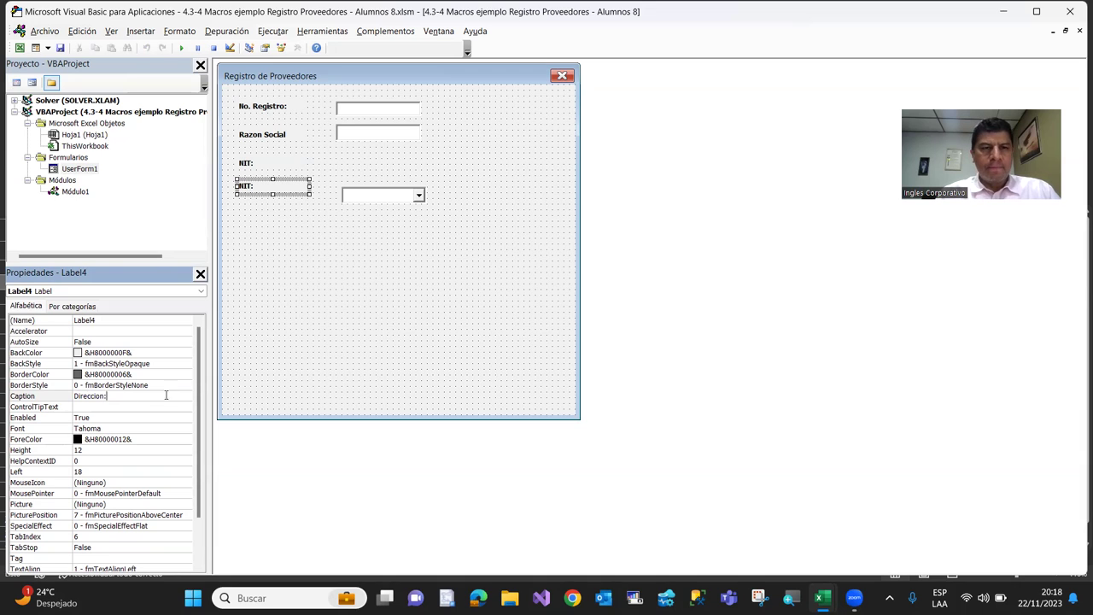
{"action": "key", "text": "Return"}
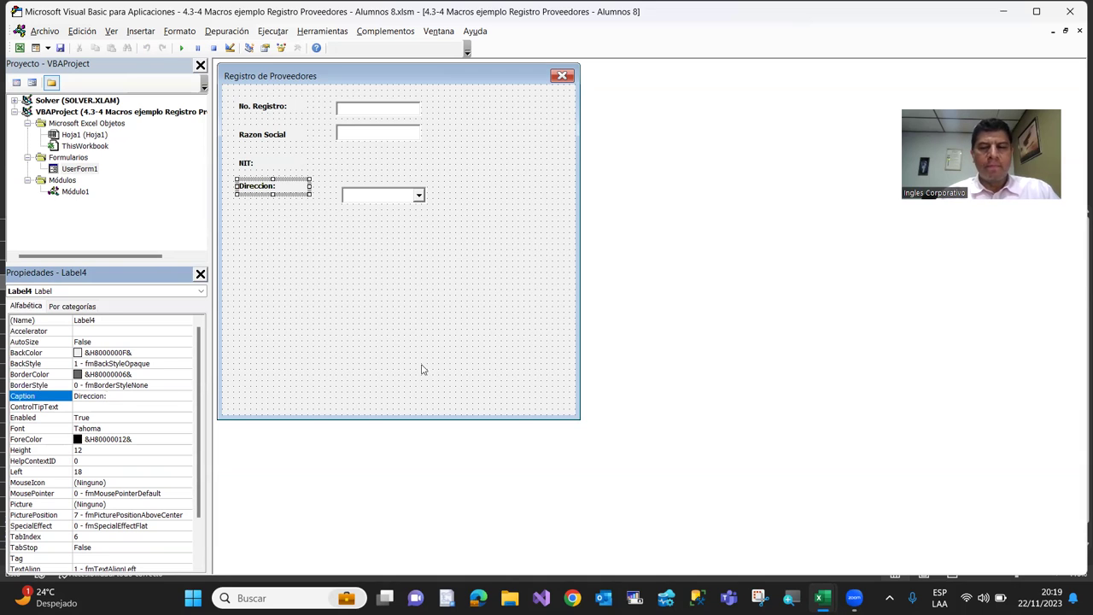
{"action": "left_click", "coordinate": [398, 330]}
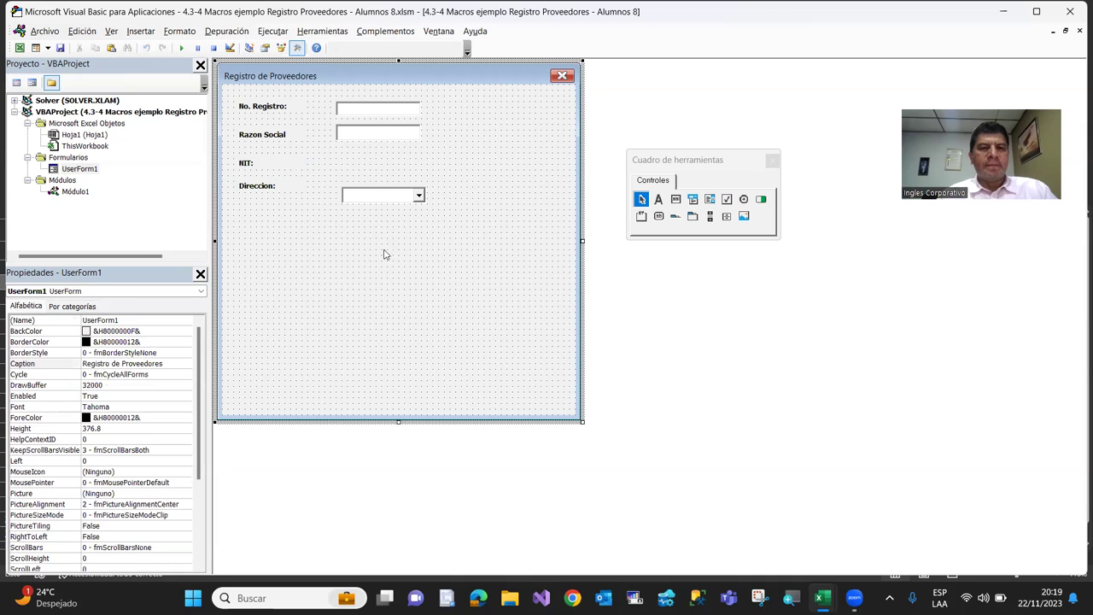
- Move the combo box lower and draw a text box named NIT beside the NIT: label
{"action": "left_click", "coordinate": [377, 198]}
{"action": "left_click_drag", "start_coordinate": [381, 199], "coordinate": [375, 250]}
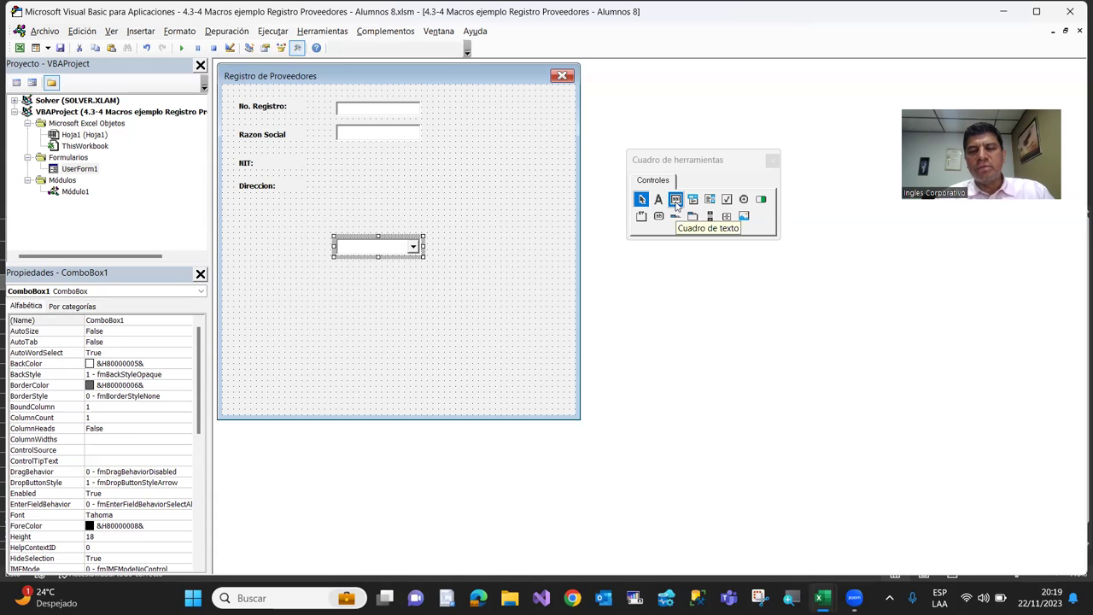
{"action": "left_click", "coordinate": [676, 202]}
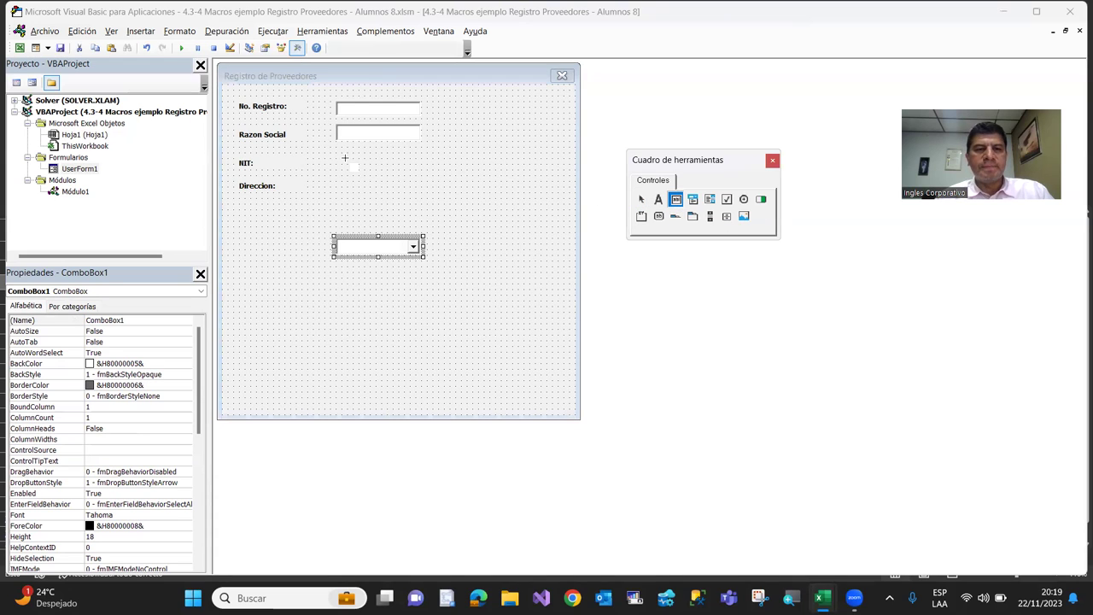
{"action": "left_click_drag", "start_coordinate": [335, 157], "coordinate": [432, 168]}
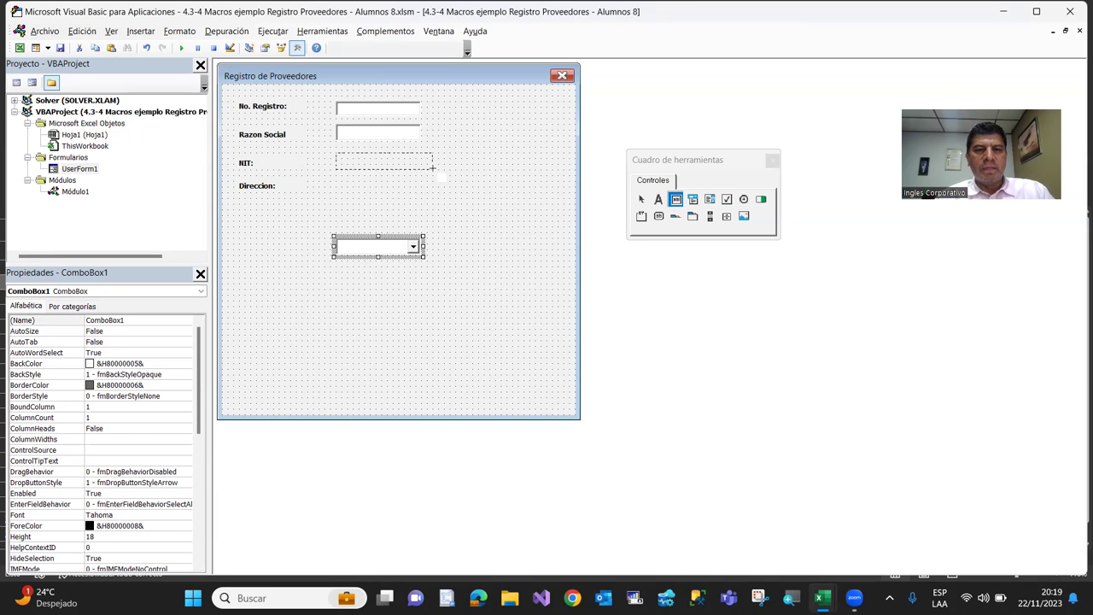
{"action": "left_click_drag", "start_coordinate": [432, 167], "coordinate": [434, 169]}
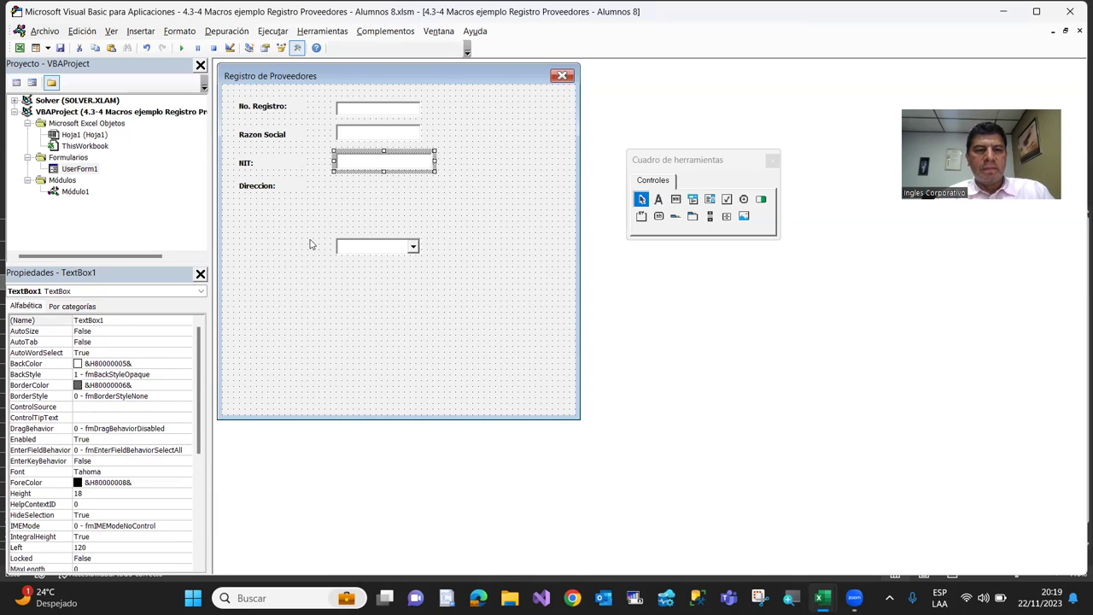
{"action": "left_click", "coordinate": [106, 319]}
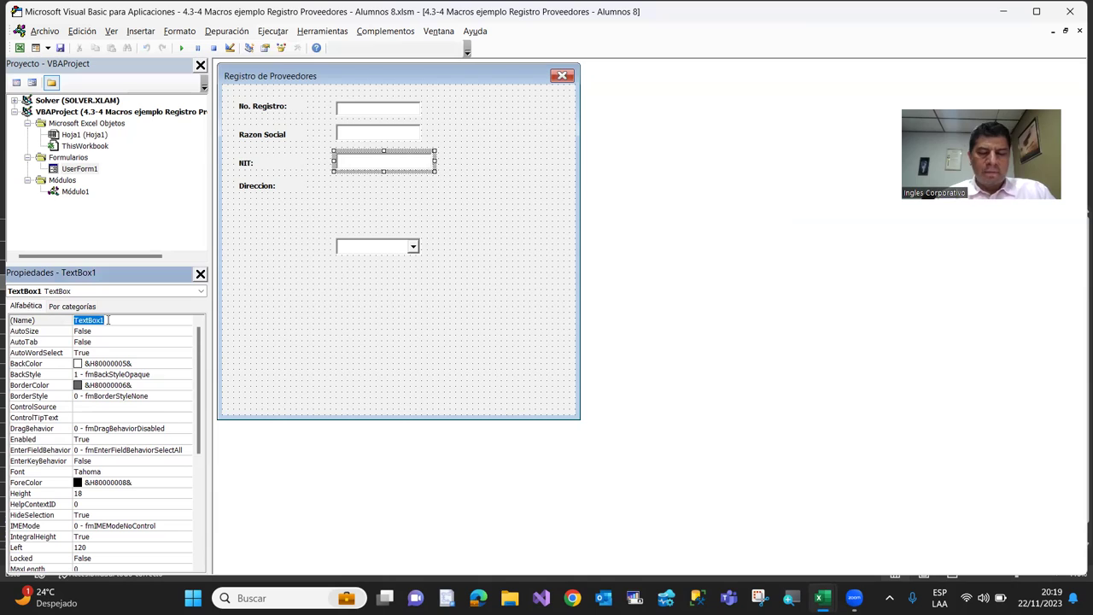
{"action": "type", "text": "NIT"}
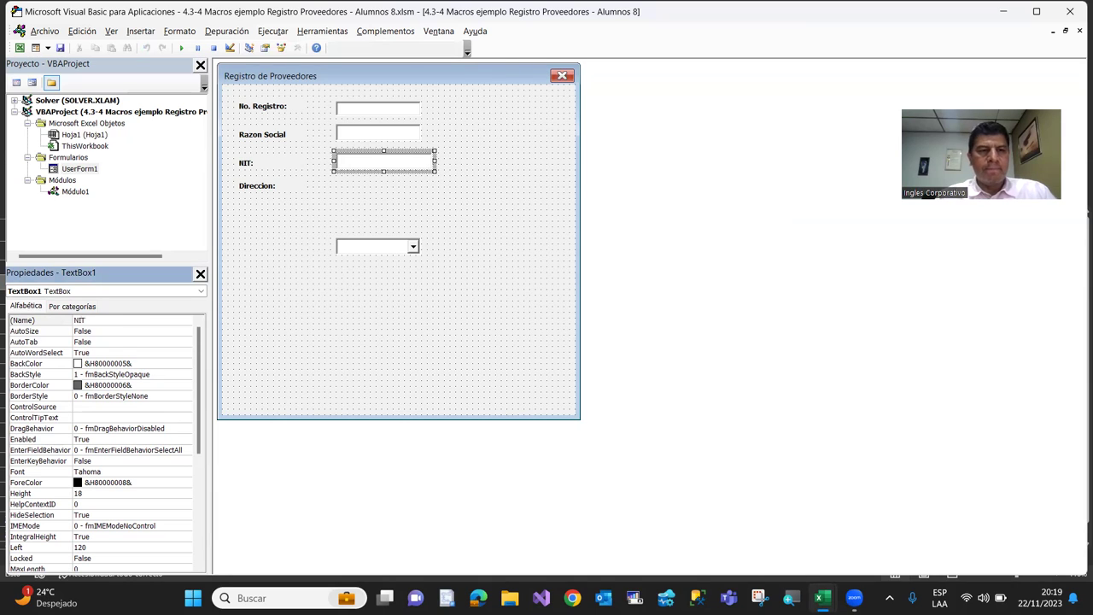
{"action": "key", "text": "Return"}
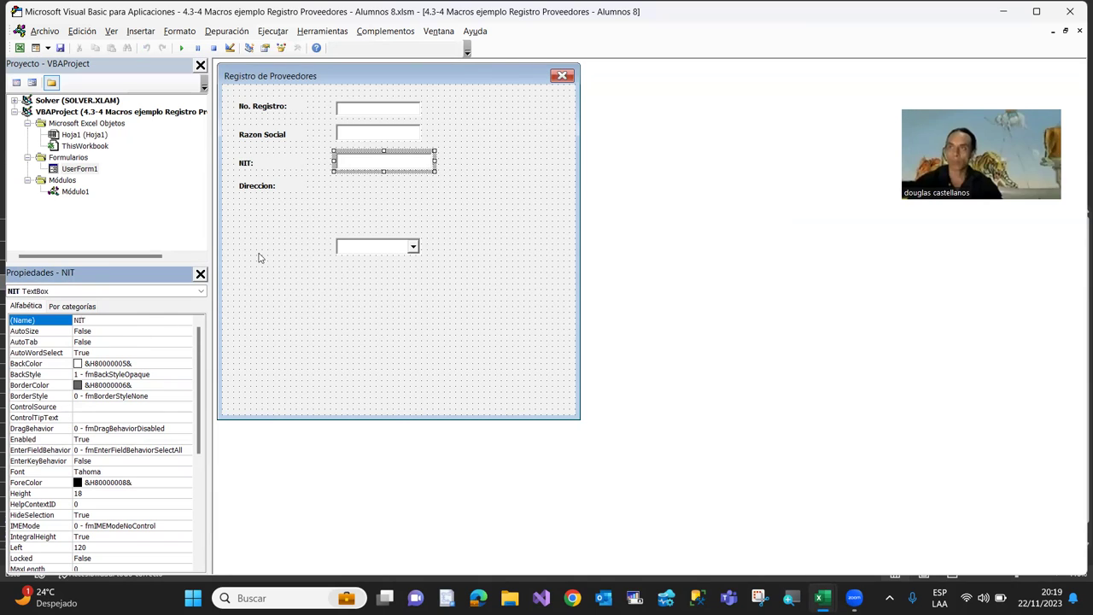
{"action": "left_click", "coordinate": [354, 213]}
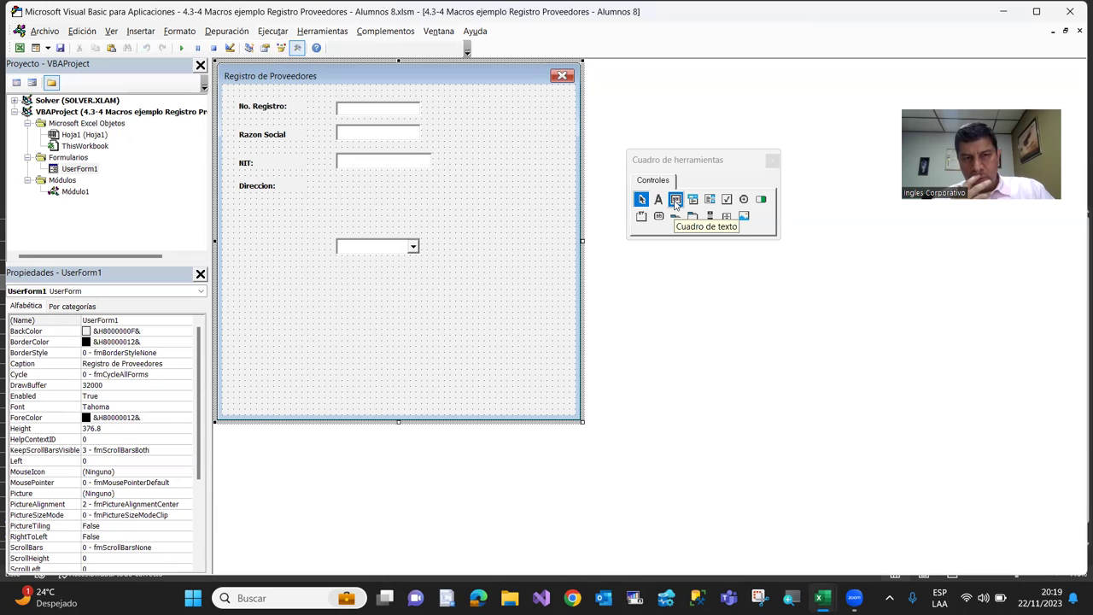
- Paste a copy of the NIT text box beside Direccion: and name it txtDireccion
{"action": "left_click", "coordinate": [19, 48]}
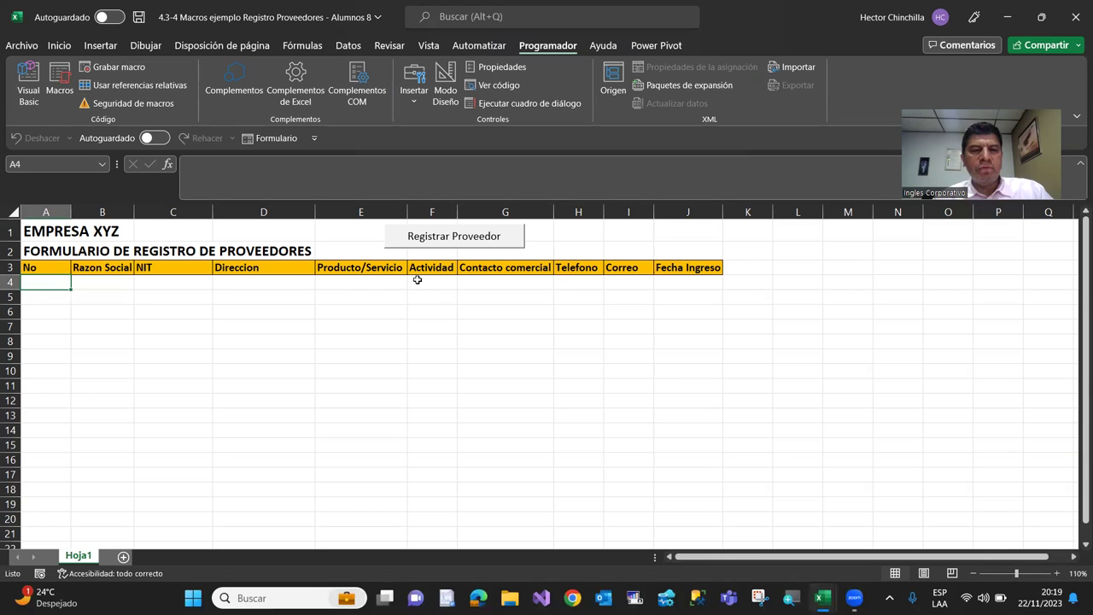
{"action": "left_click", "coordinate": [29, 92]}
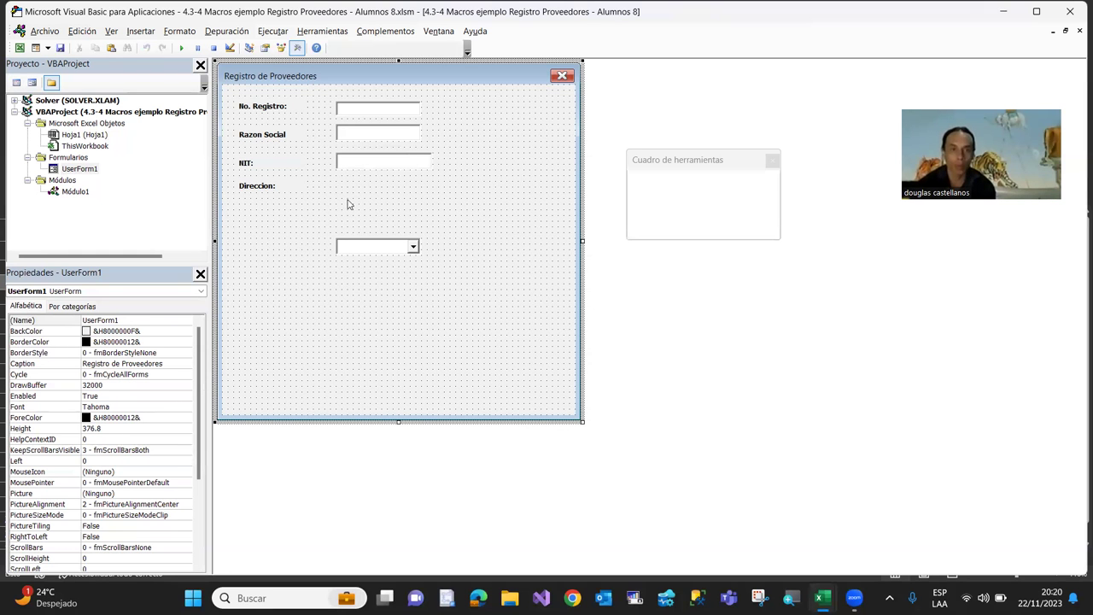
{"action": "left_click", "coordinate": [371, 168]}
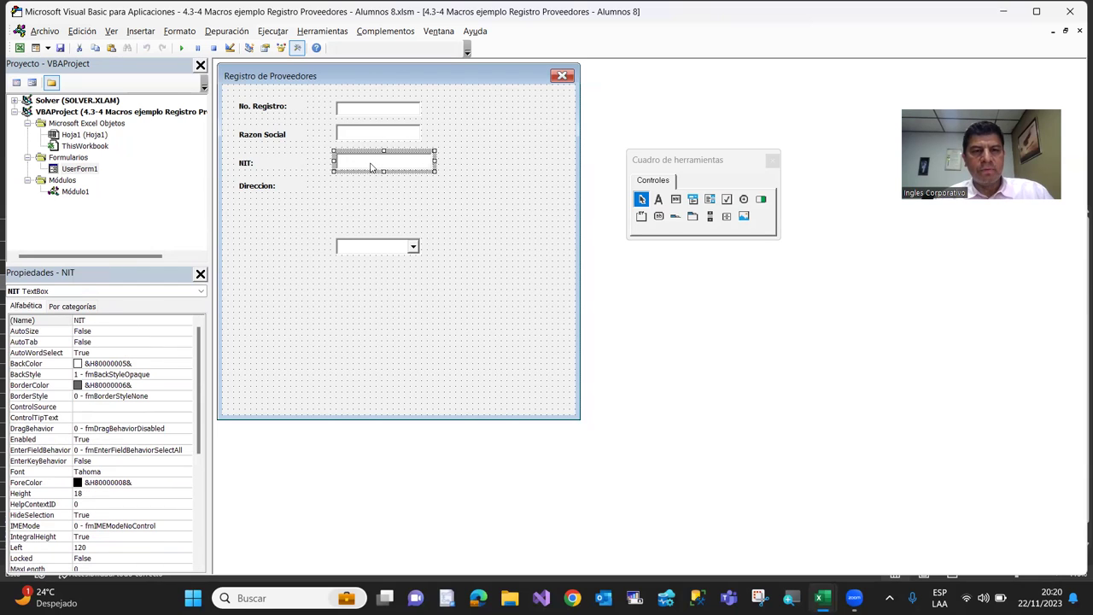
{"action": "key", "text": "ctrl+v"}
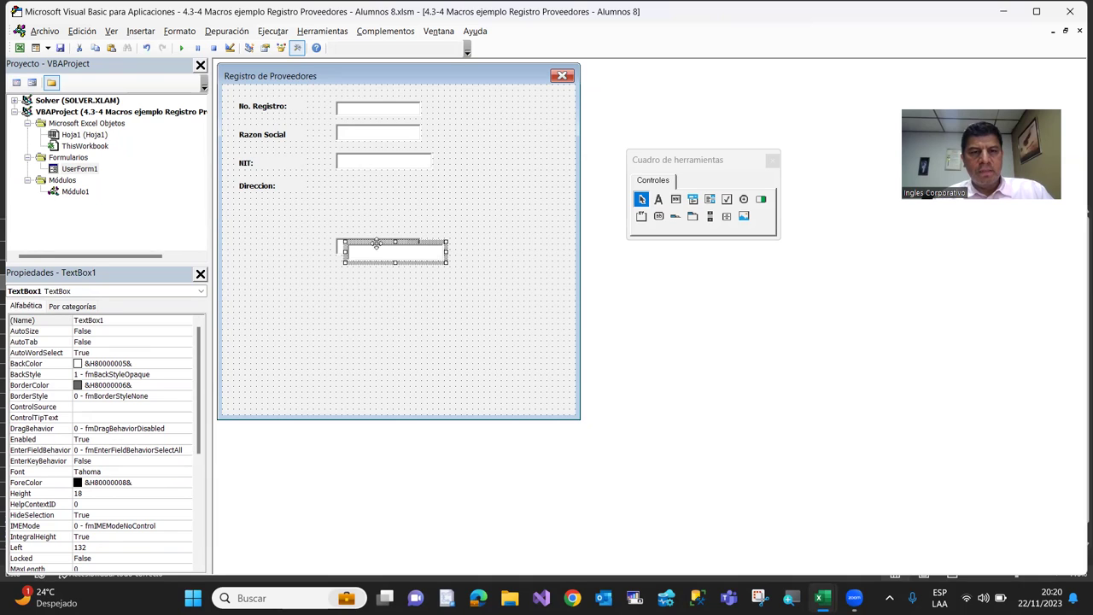
{"action": "left_click_drag", "start_coordinate": [374, 243], "coordinate": [363, 181]}
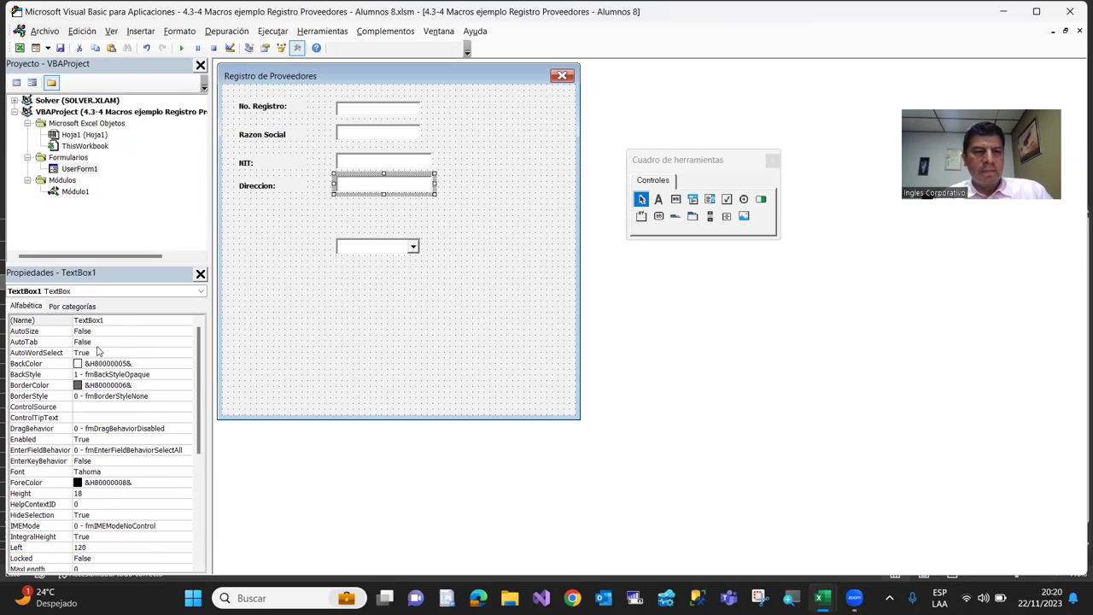
{"action": "left_click", "coordinate": [125, 320]}
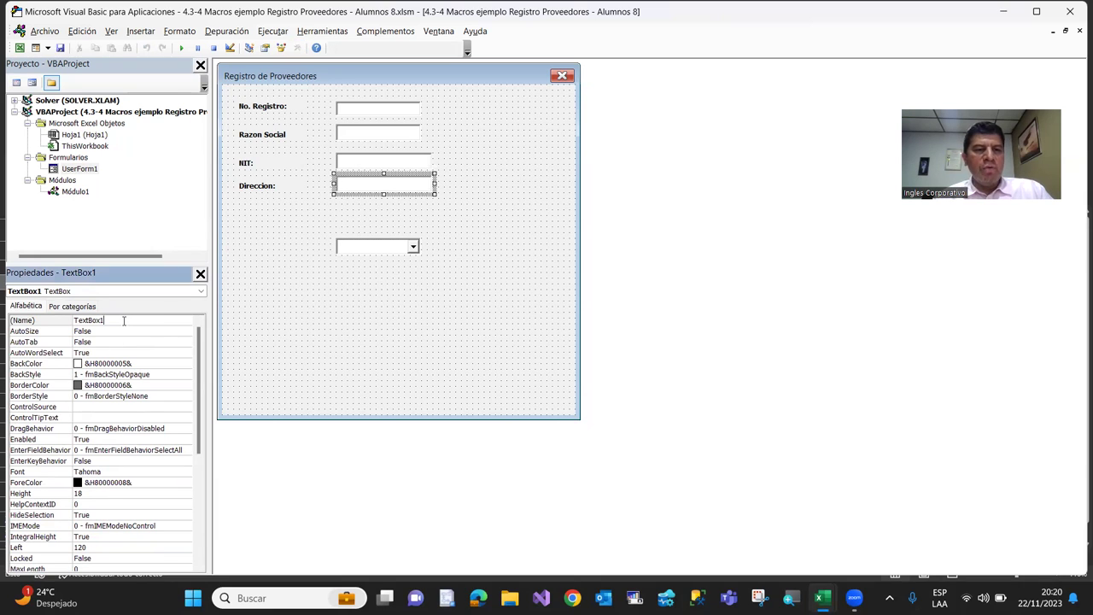
{"action": "type", "text": "txtDirecc"}
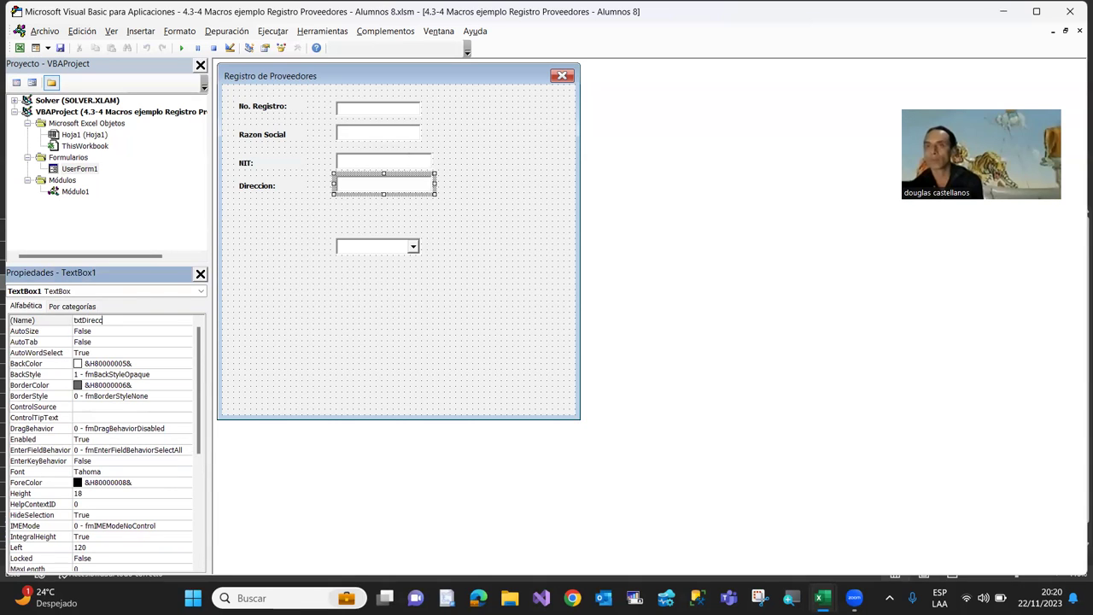
{"action": "type", "text": "ion"}
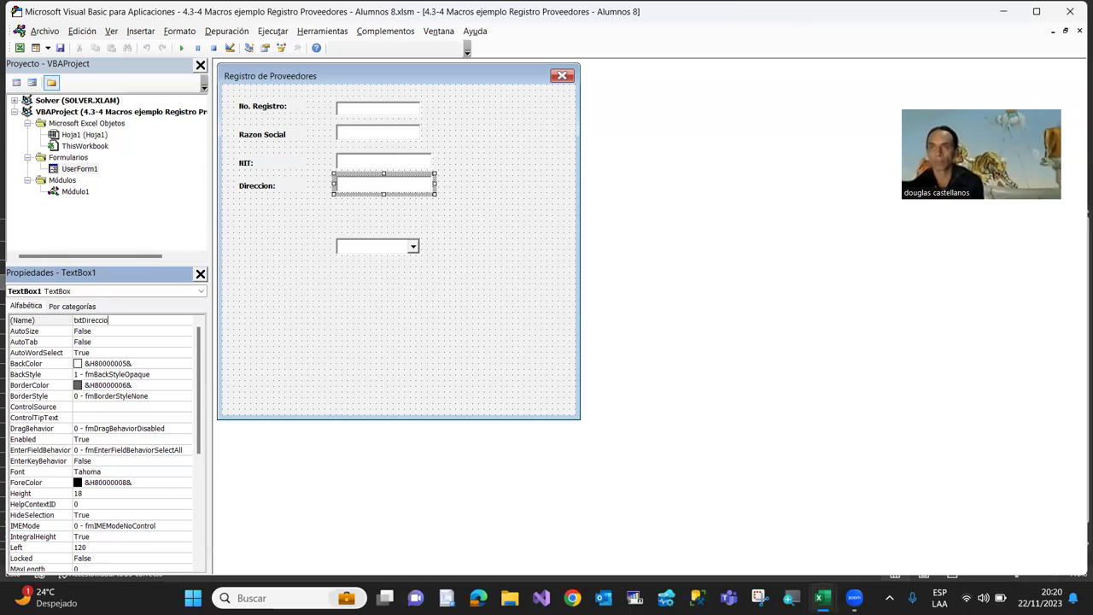
{"action": "key", "text": "Return"}
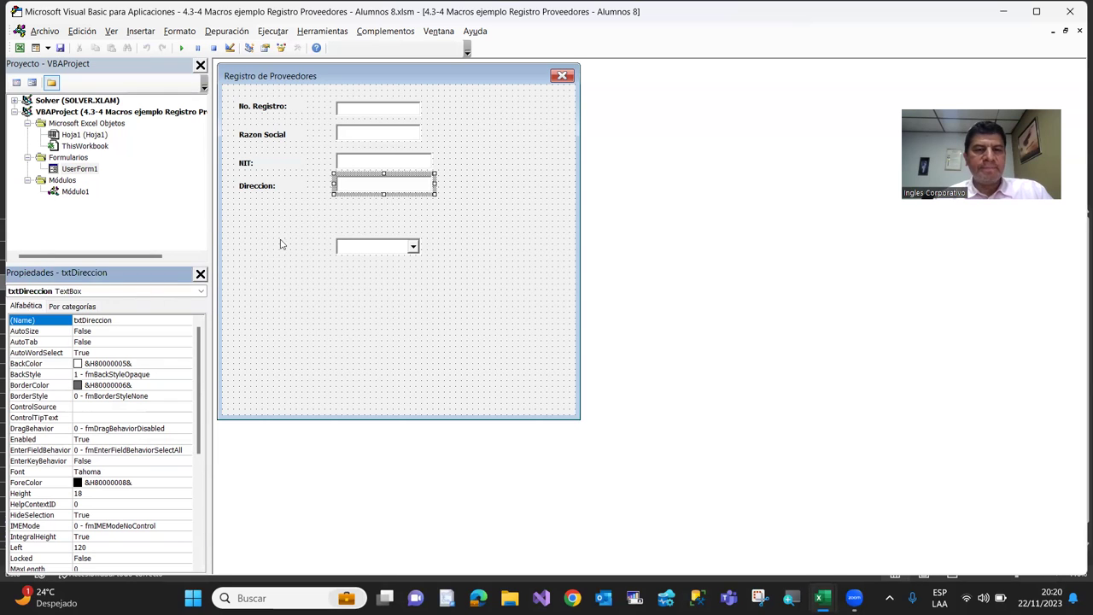
- Rename the NIT text box to txtNit and nudge the Direccion text box slightly down
{"action": "left_click", "coordinate": [349, 169]}
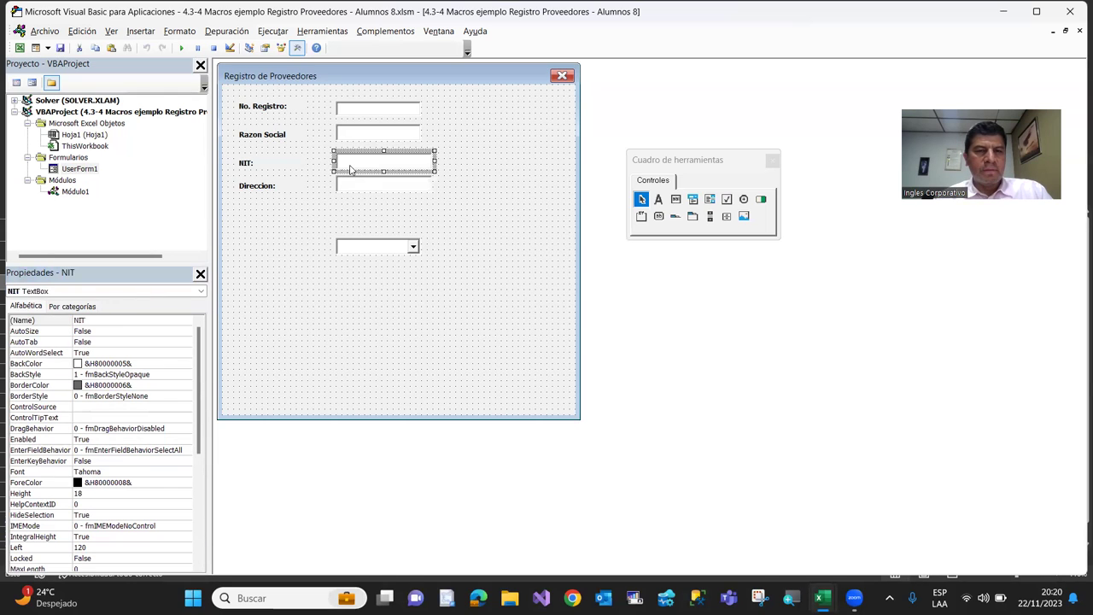
{"action": "left_click", "coordinate": [125, 322]}
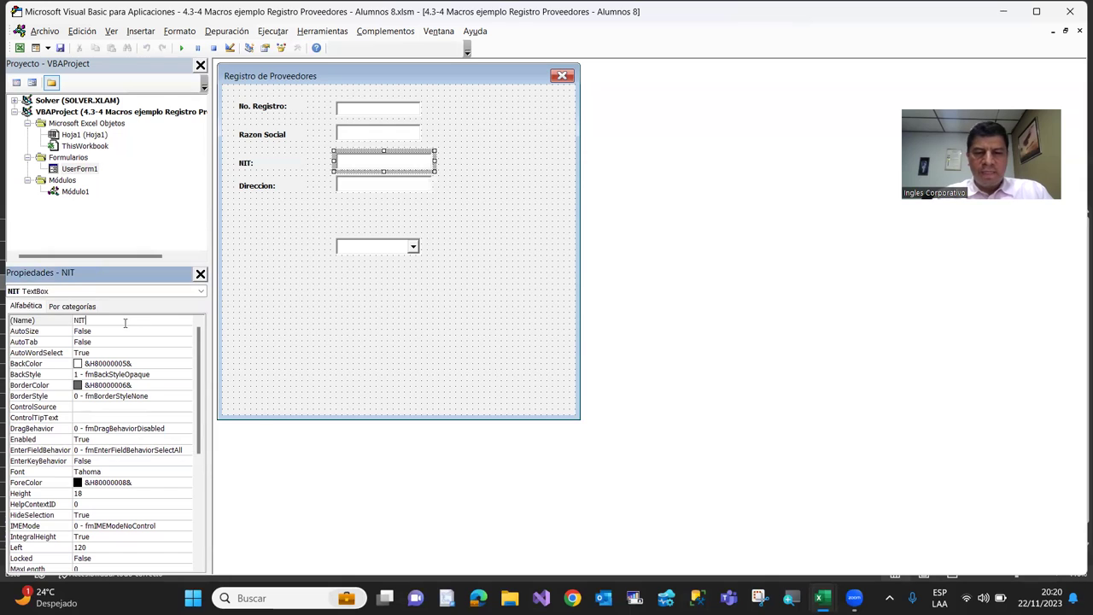
{"action": "key", "text": "BackSpace"}
{"action": "type", "text": "txtNit"}
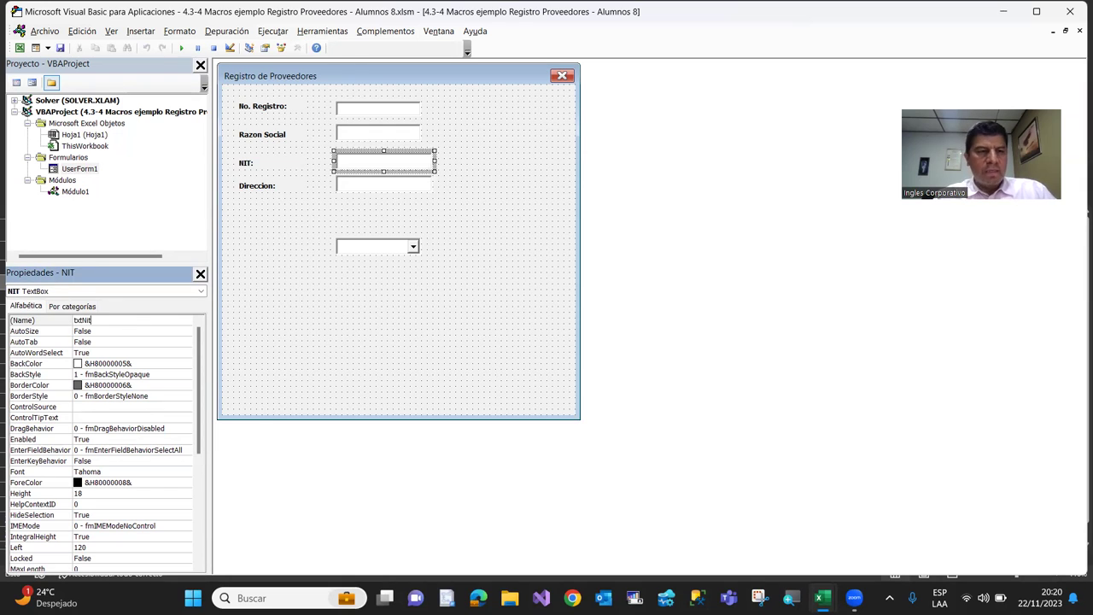
{"action": "left_click", "coordinate": [348, 189]}
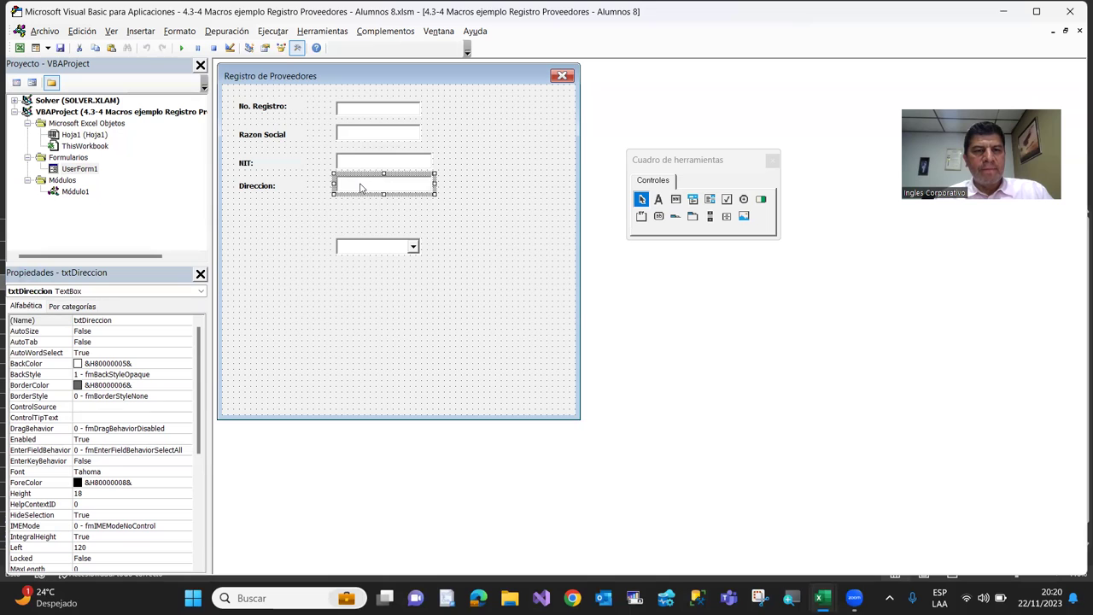
{"action": "left_click_drag", "start_coordinate": [360, 188], "coordinate": [362, 195]}
{"action": "left_click", "coordinate": [304, 283]}
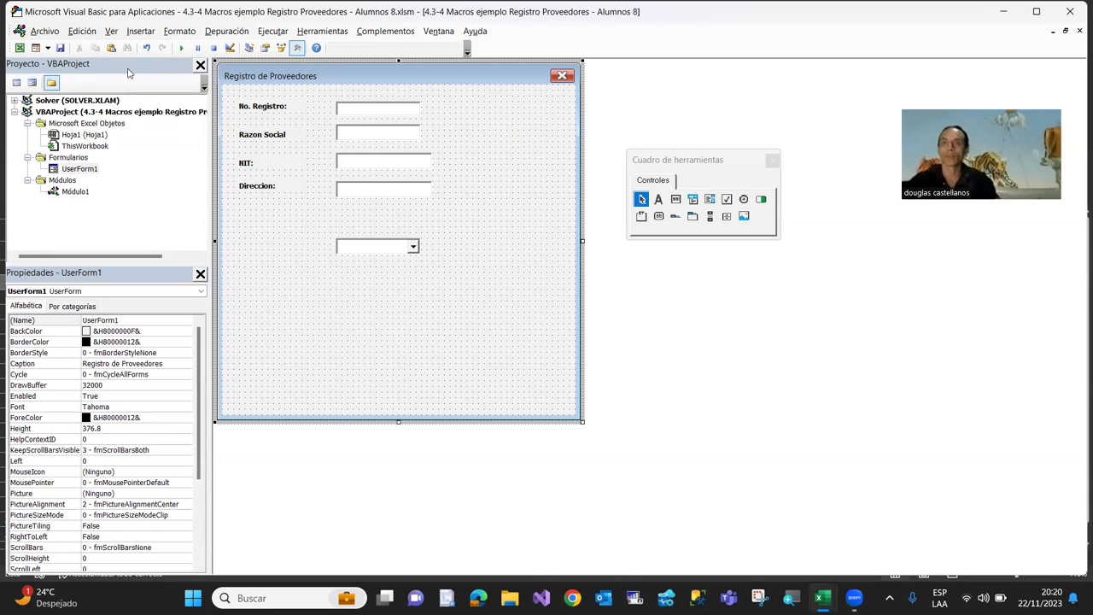
- Run the Registro de Proveedores form from Excel, tab through its fields, close it and return to VBA
{"action": "left_click", "coordinate": [21, 49]}
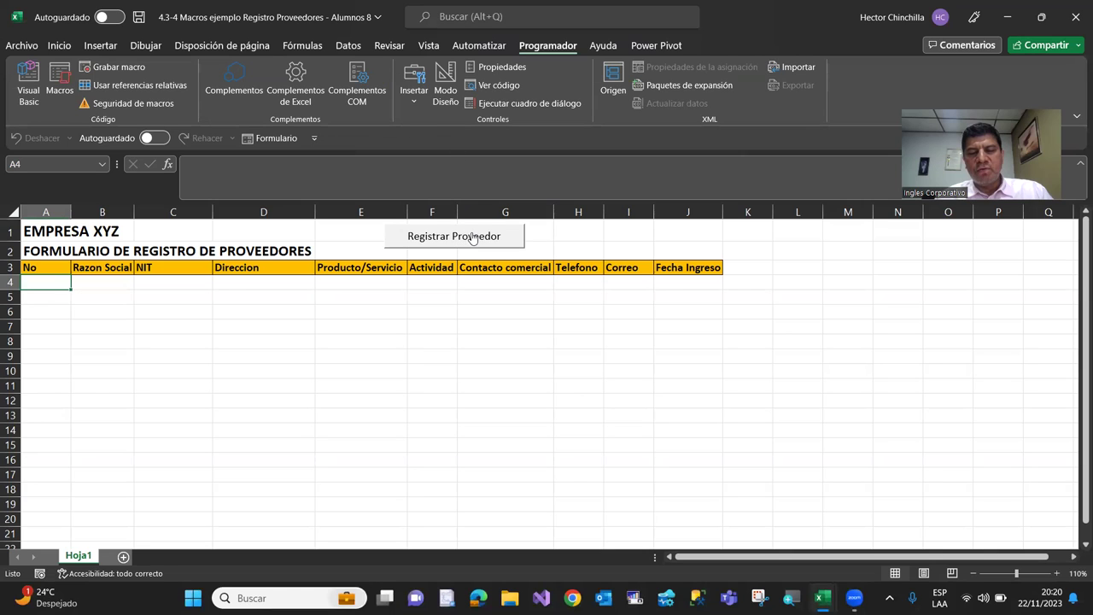
{"action": "left_click", "coordinate": [445, 245]}
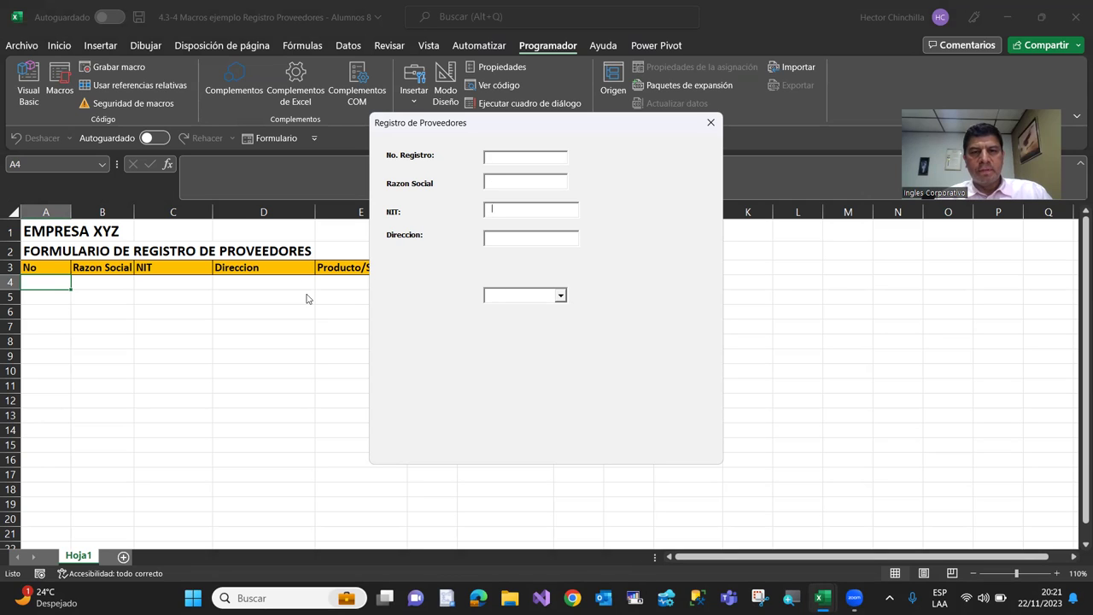
{"action": "key", "text": "Tab"}
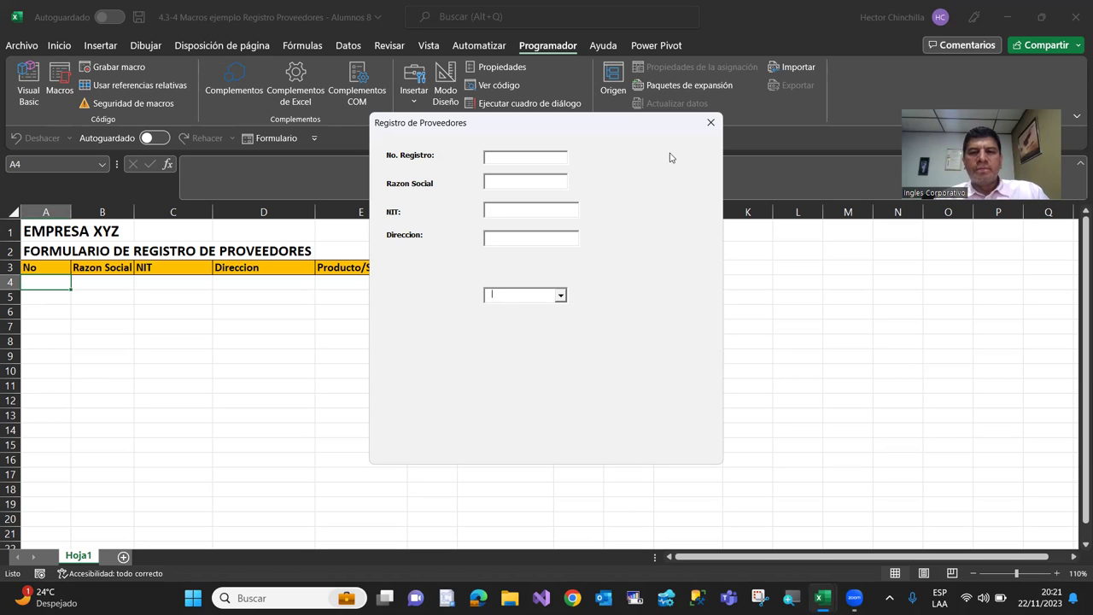
{"action": "left_click", "coordinate": [709, 124]}
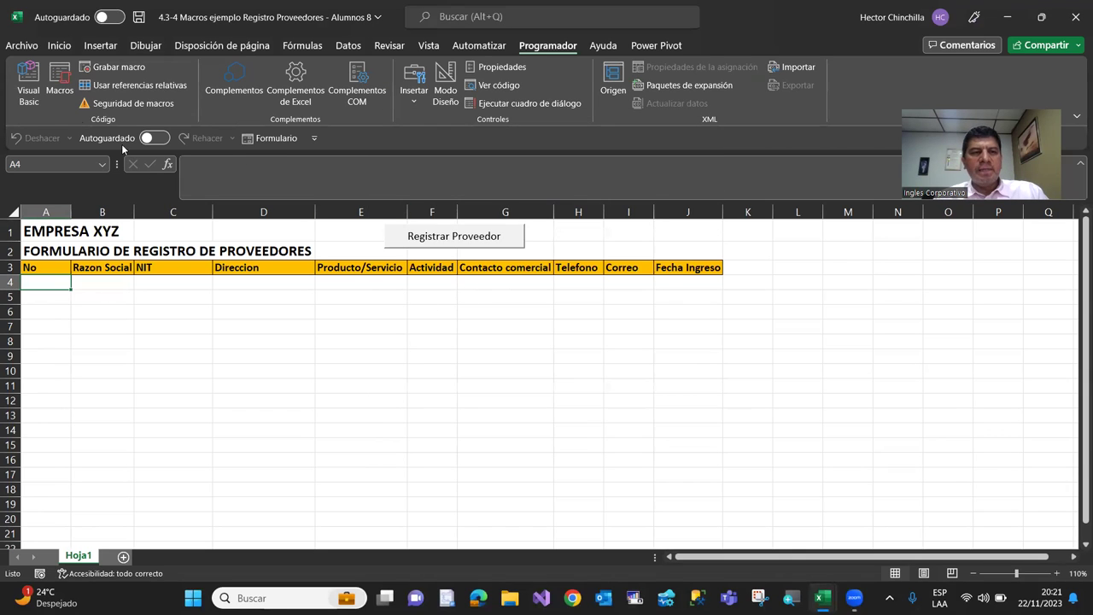
{"action": "left_click", "coordinate": [24, 84]}
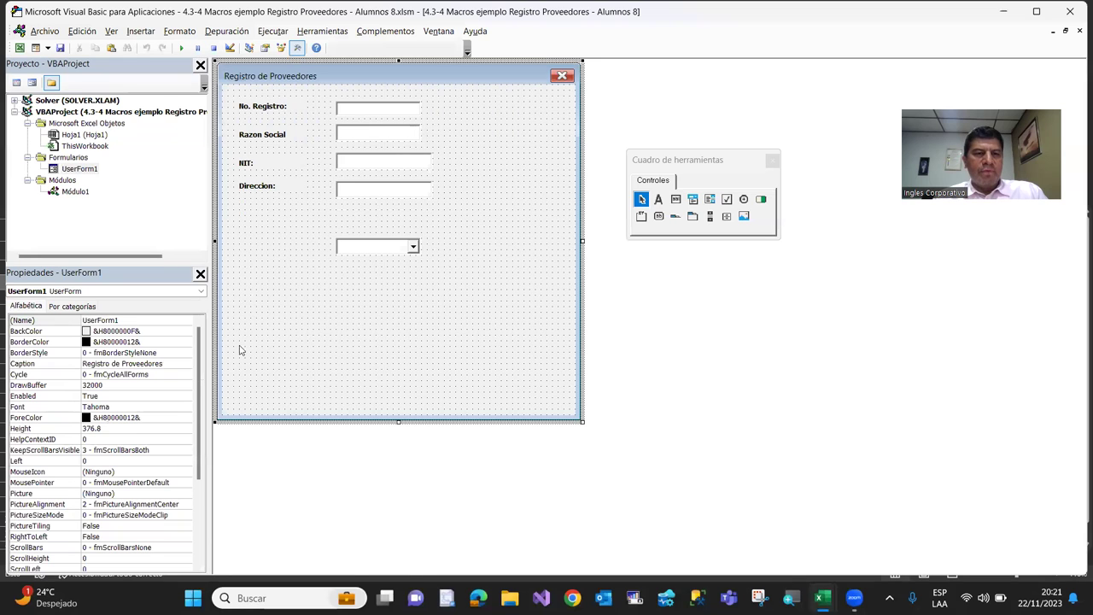
- Check the TabIndex values of the Direccion, No. Registro, Razon Social and NIT text boxes
{"action": "left_click", "coordinate": [354, 196]}
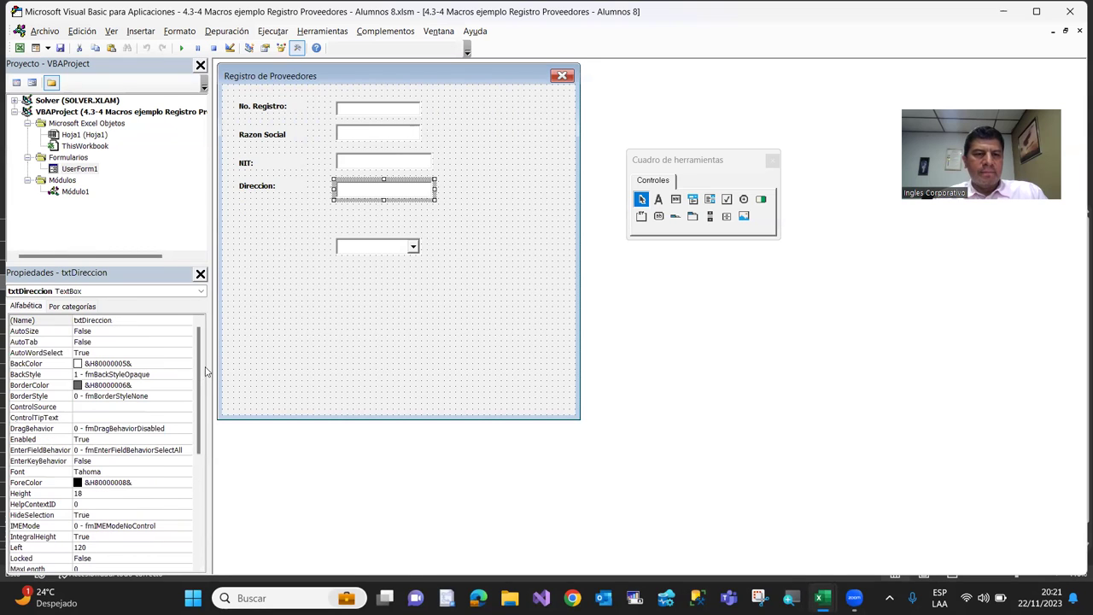
{"action": "left_click_drag", "start_coordinate": [199, 371], "coordinate": [200, 479]}
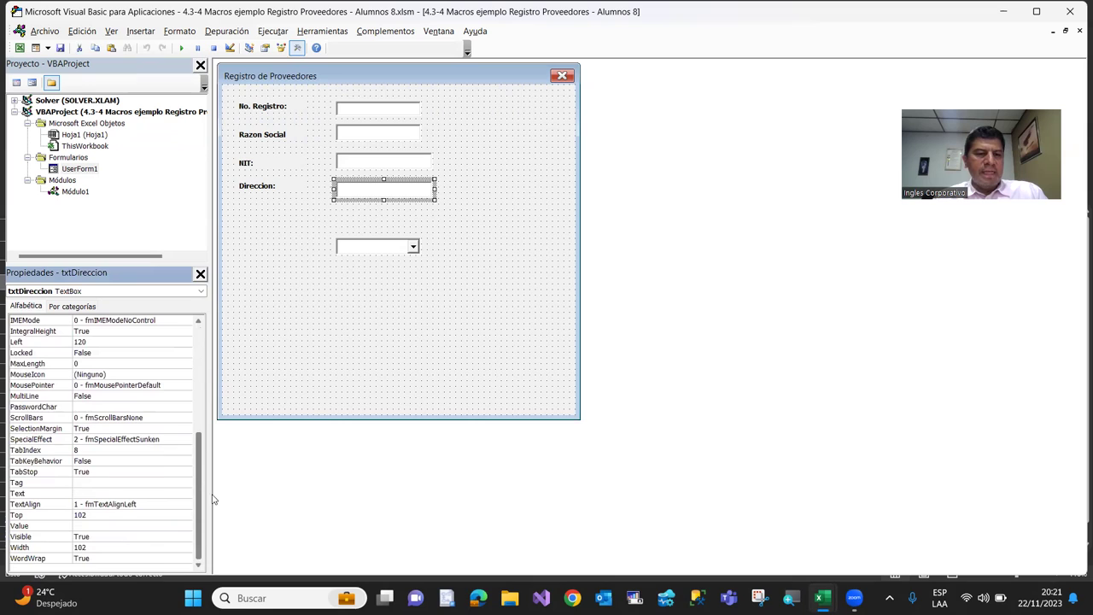
{"action": "left_click", "coordinate": [50, 452]}
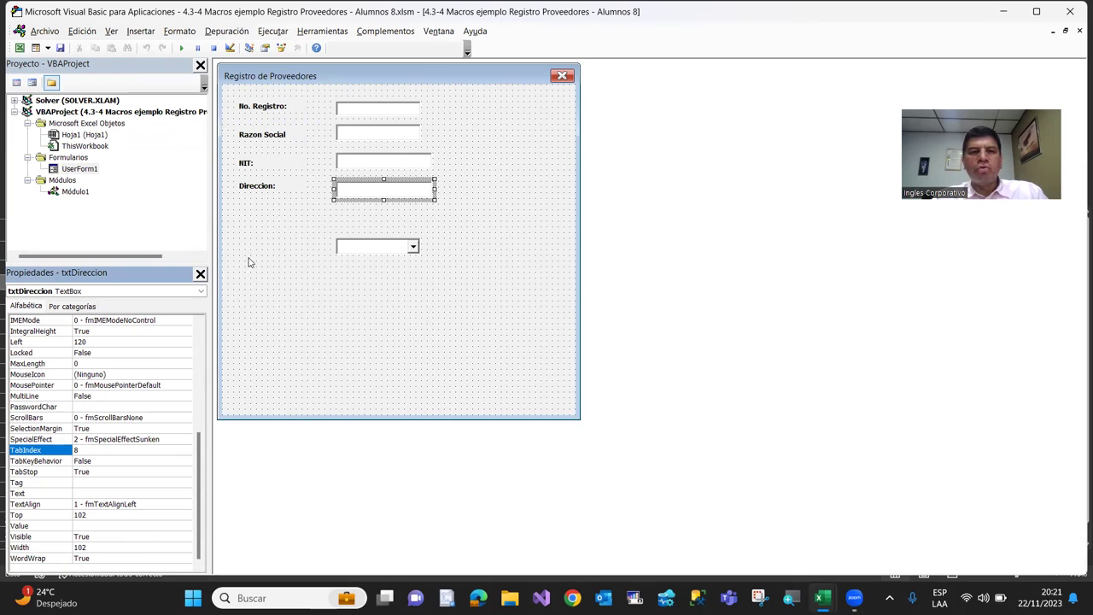
{"action": "left_click", "coordinate": [350, 117]}
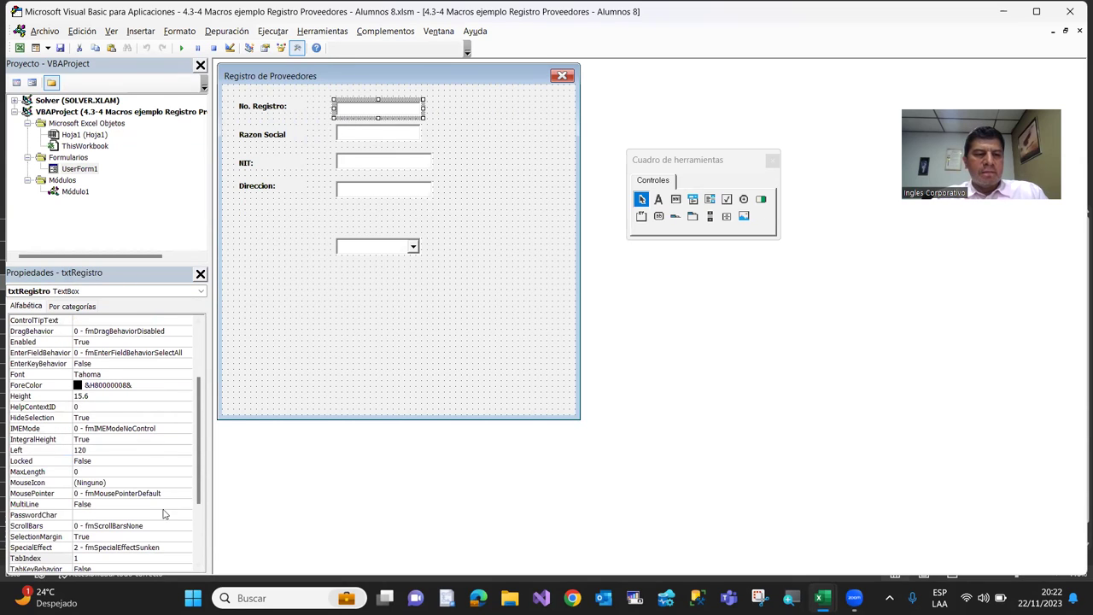
{"action": "left_click", "coordinate": [61, 560]}
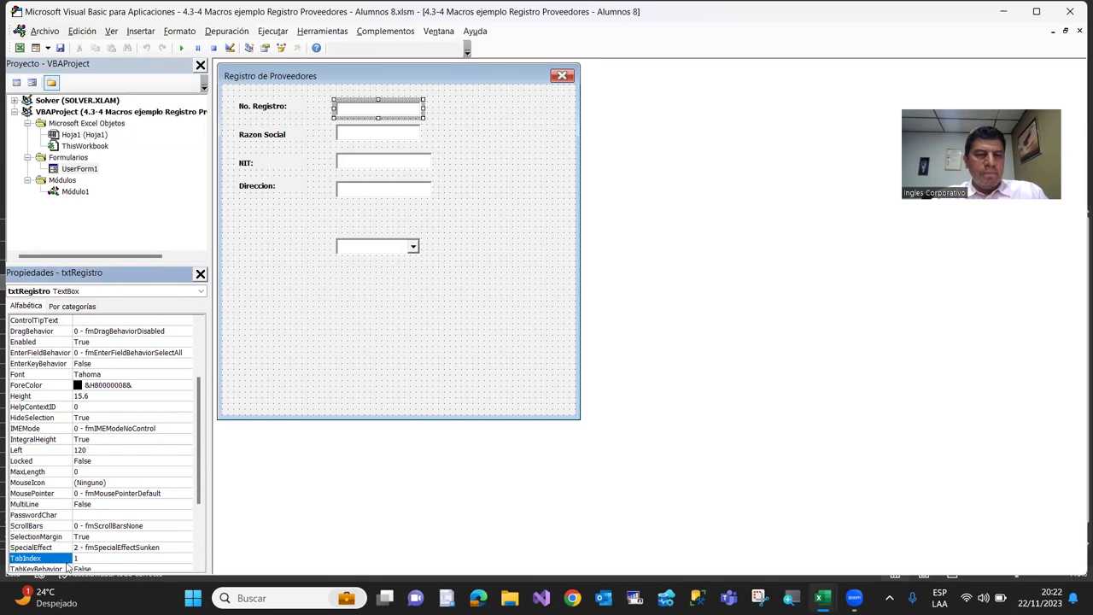
{"action": "left_click", "coordinate": [340, 137]}
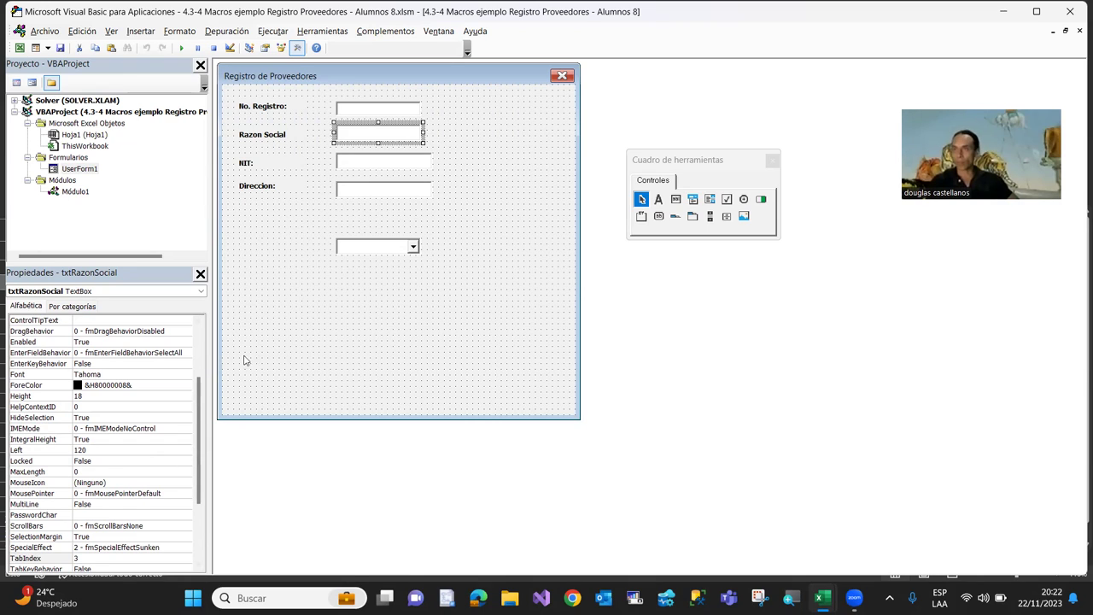
{"action": "left_click", "coordinate": [345, 165]}
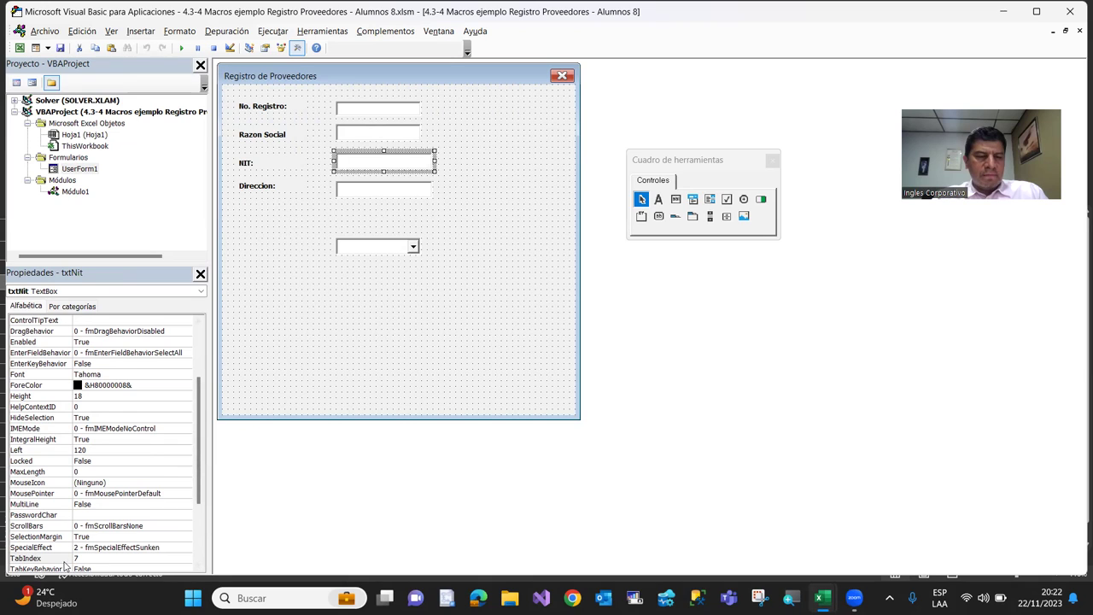
{"action": "left_click", "coordinate": [348, 115]}
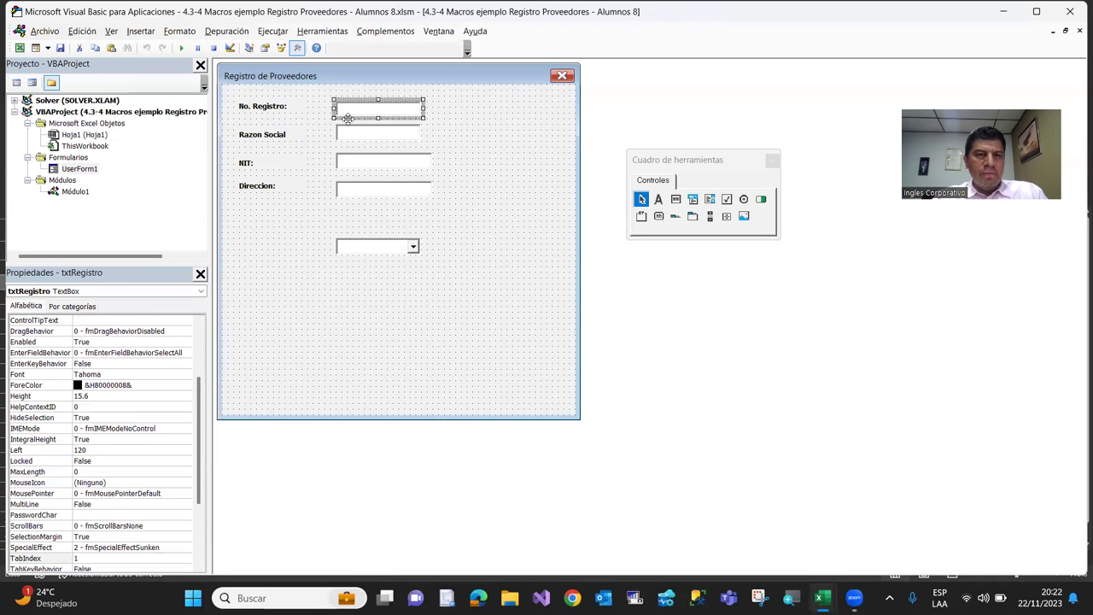
{"action": "left_click", "coordinate": [361, 135]}
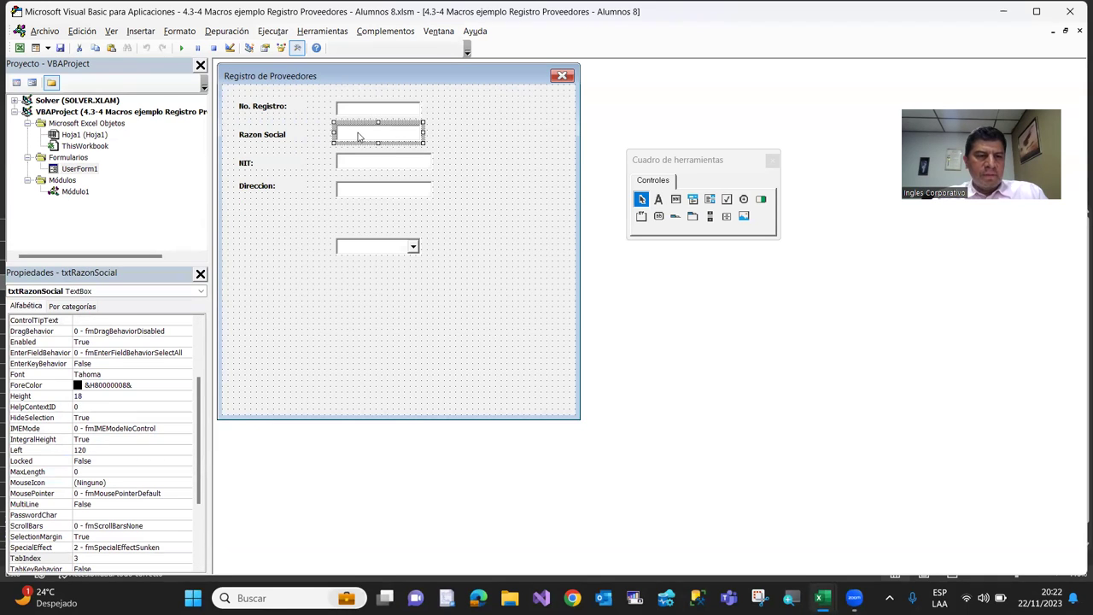
- Set TabIndex to 2 for Razon Social, 3 for NIT and 4 for Direccion
{"action": "left_click", "coordinate": [79, 557]}
{"action": "type", "text": "2"}
{"action": "key", "text": "Return"}
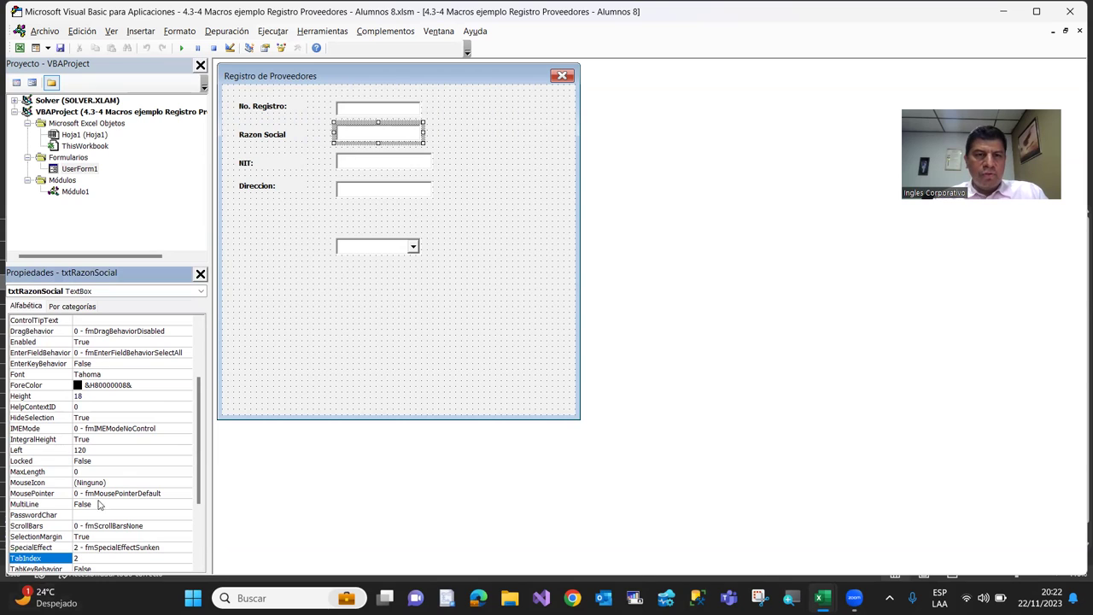
{"action": "left_click", "coordinate": [344, 166]}
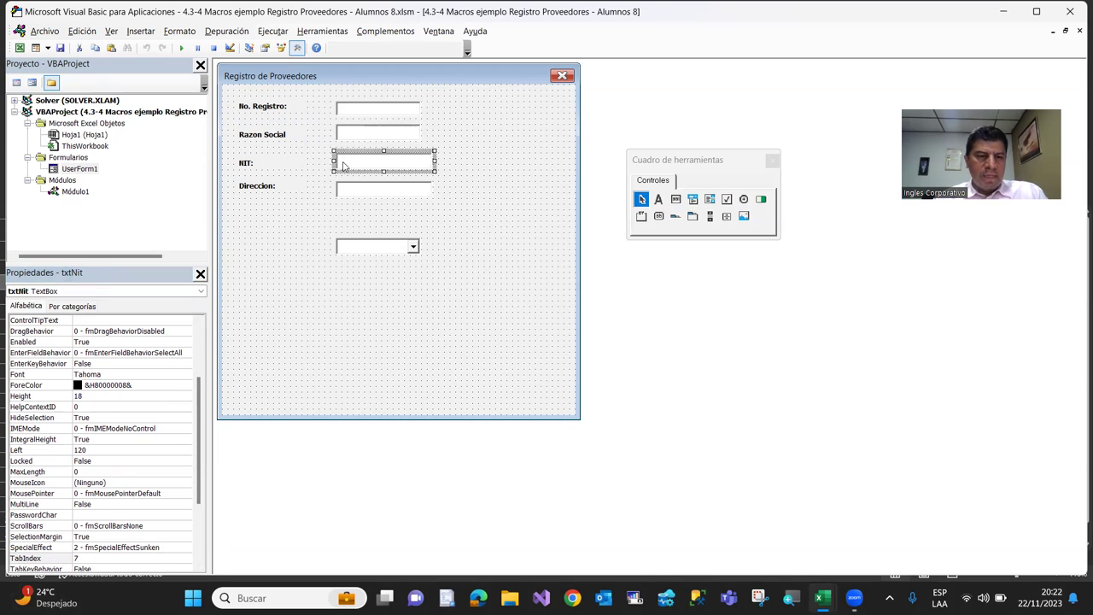
{"action": "left_click", "coordinate": [82, 557]}
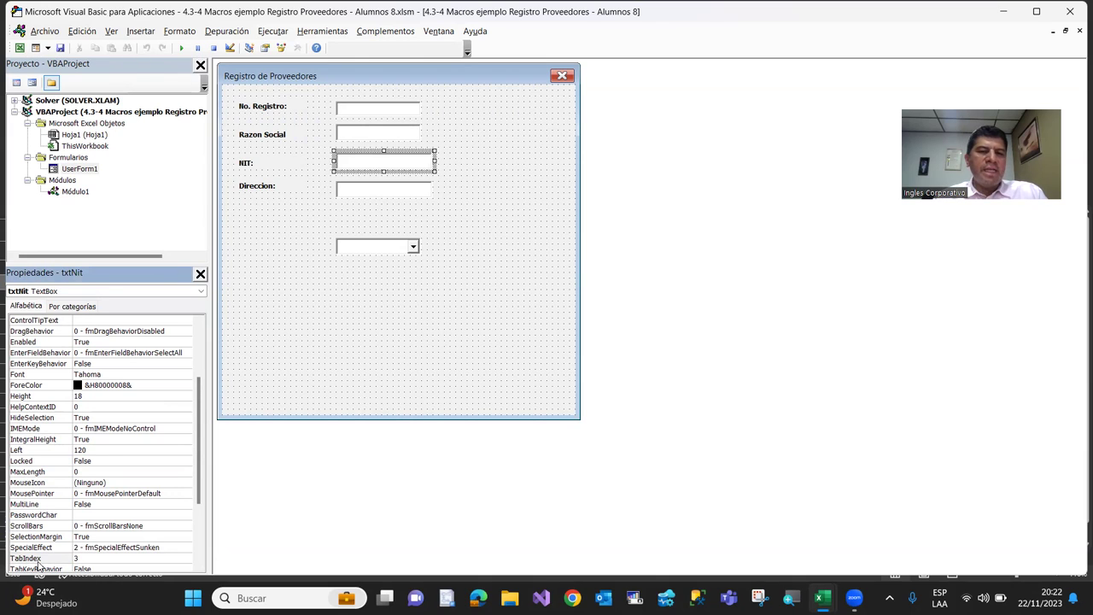
{"action": "left_click", "coordinate": [348, 197]}
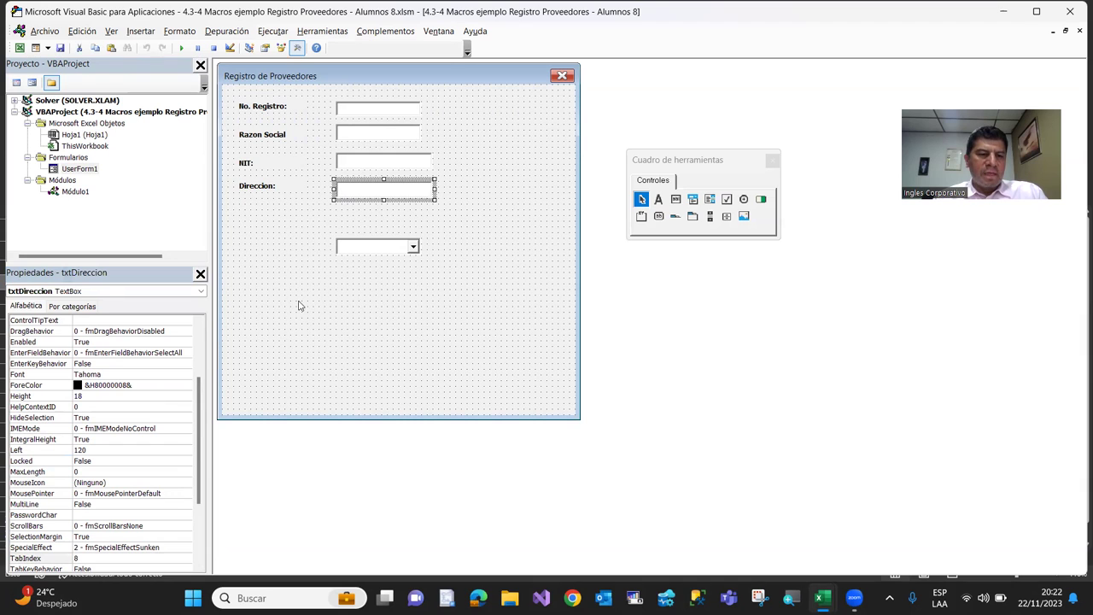
{"action": "left_click", "coordinate": [78, 559]}
{"action": "type", "text": "4"}
{"action": "key", "text": "Return"}
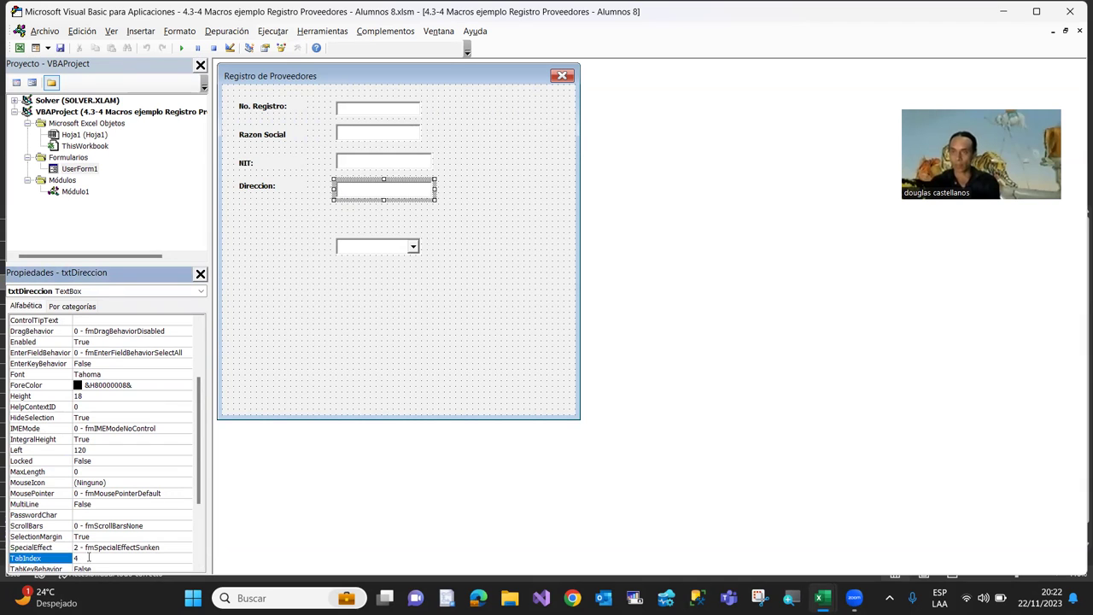
{"action": "left_click", "coordinate": [343, 332]}
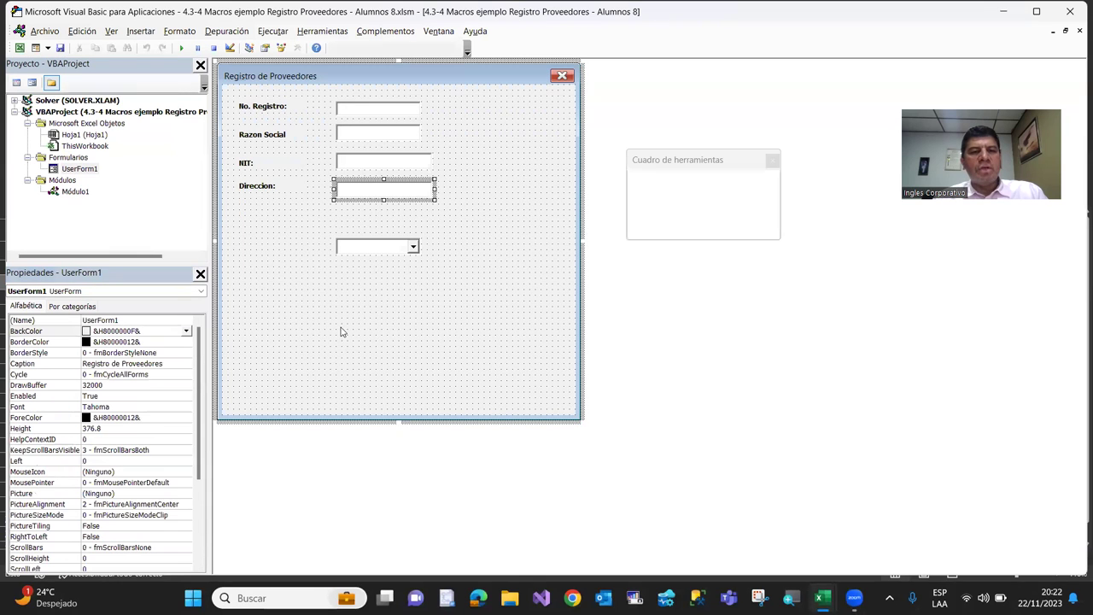
- Test the Registrar Proveedor form's tab order in Excel, then close it and return to the designer
{"action": "left_click", "coordinate": [20, 48]}
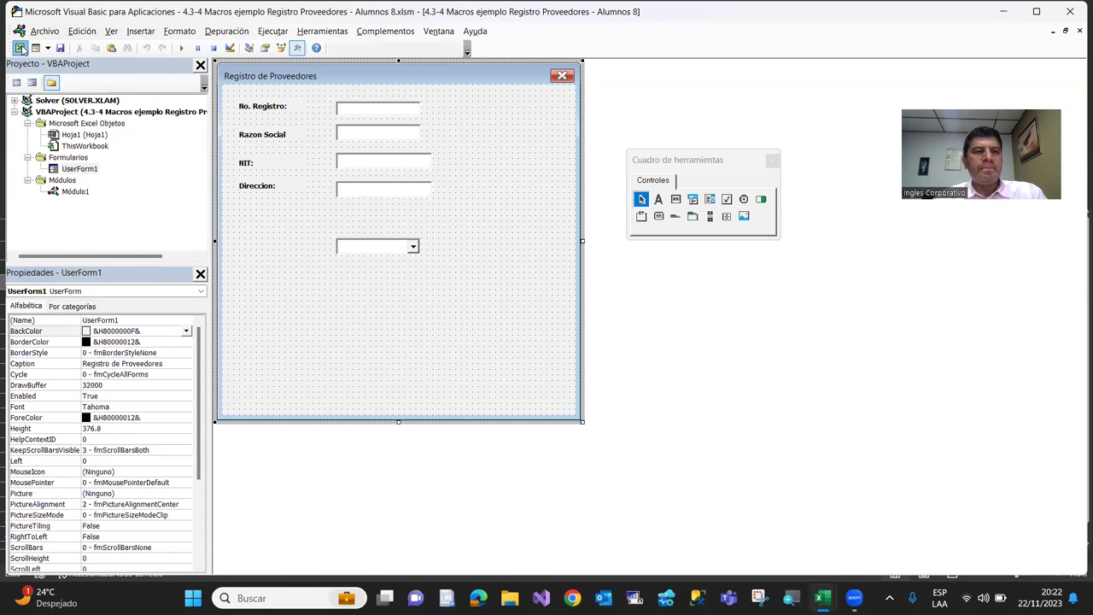
{"action": "left_click", "coordinate": [440, 239]}
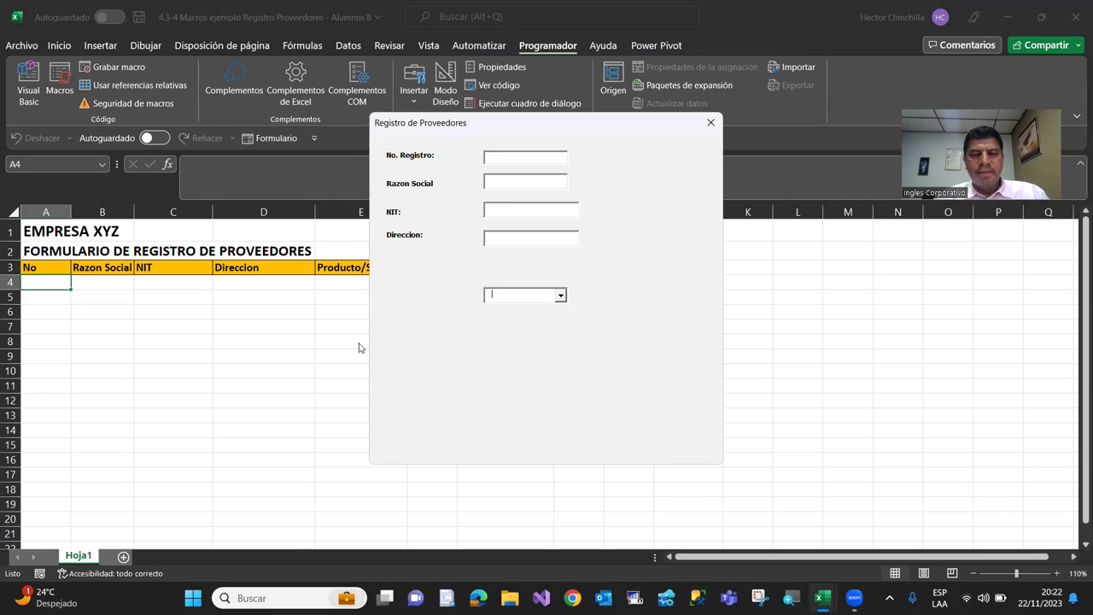
{"action": "key", "text": "Tab"}
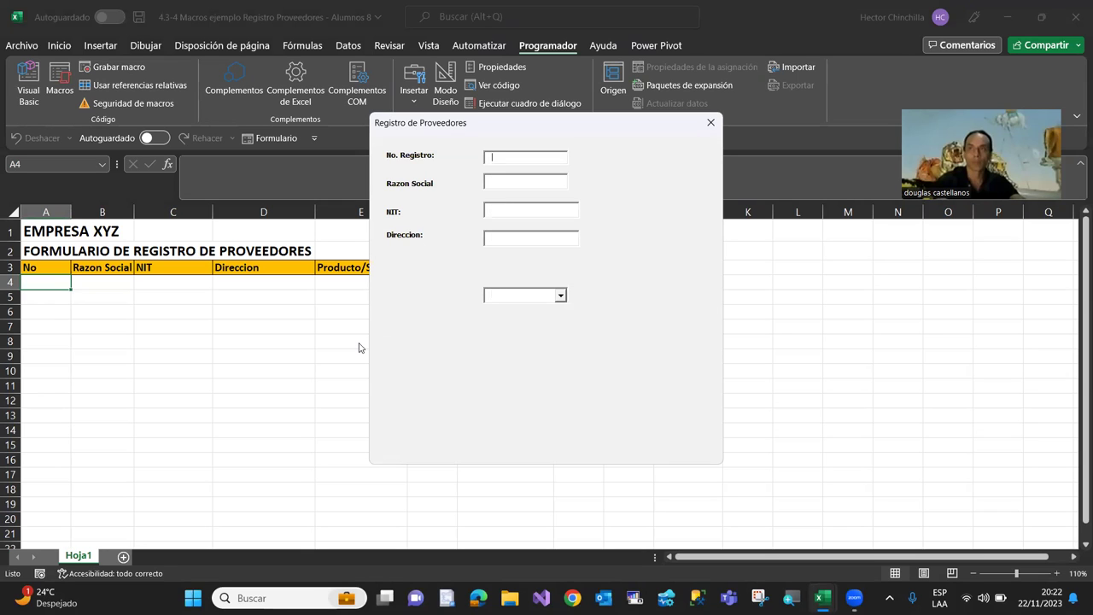
{"action": "key", "text": "Tab"}
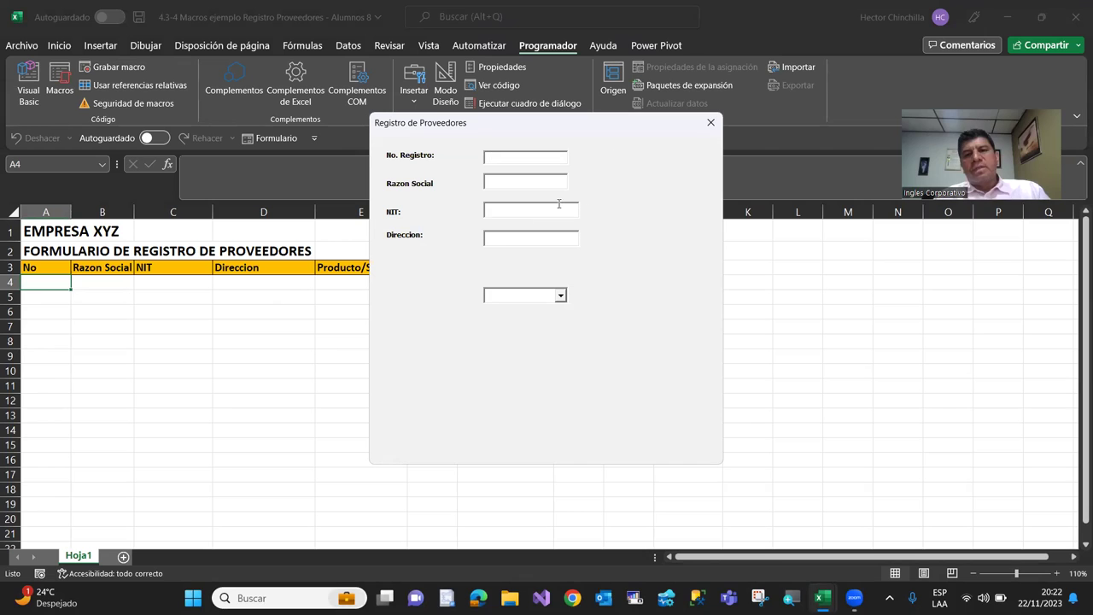
{"action": "left_click", "coordinate": [710, 122]}
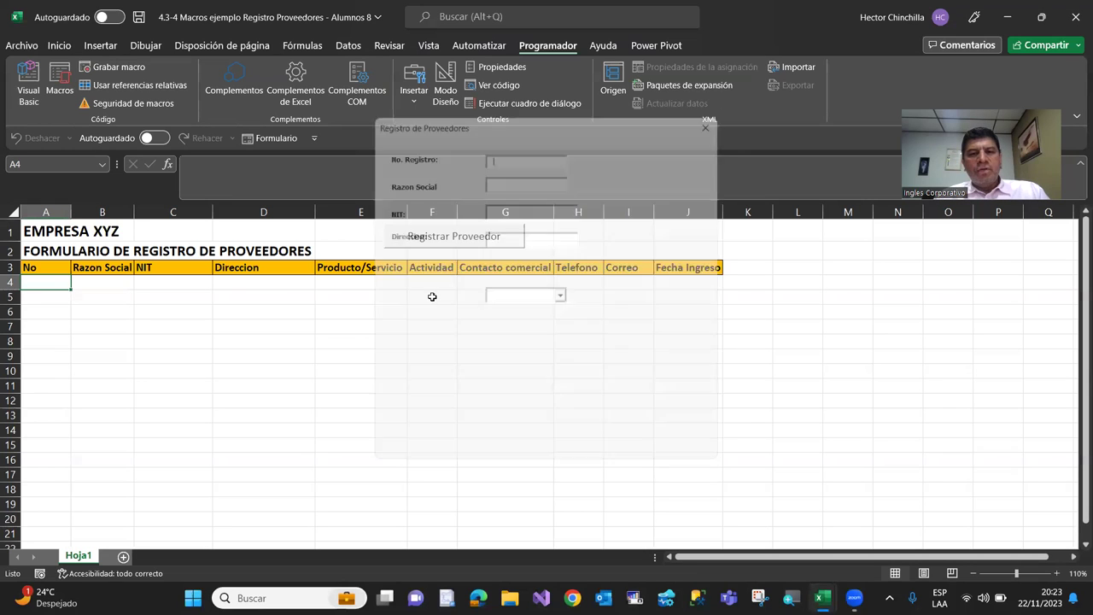
{"action": "left_click", "coordinate": [32, 86]}
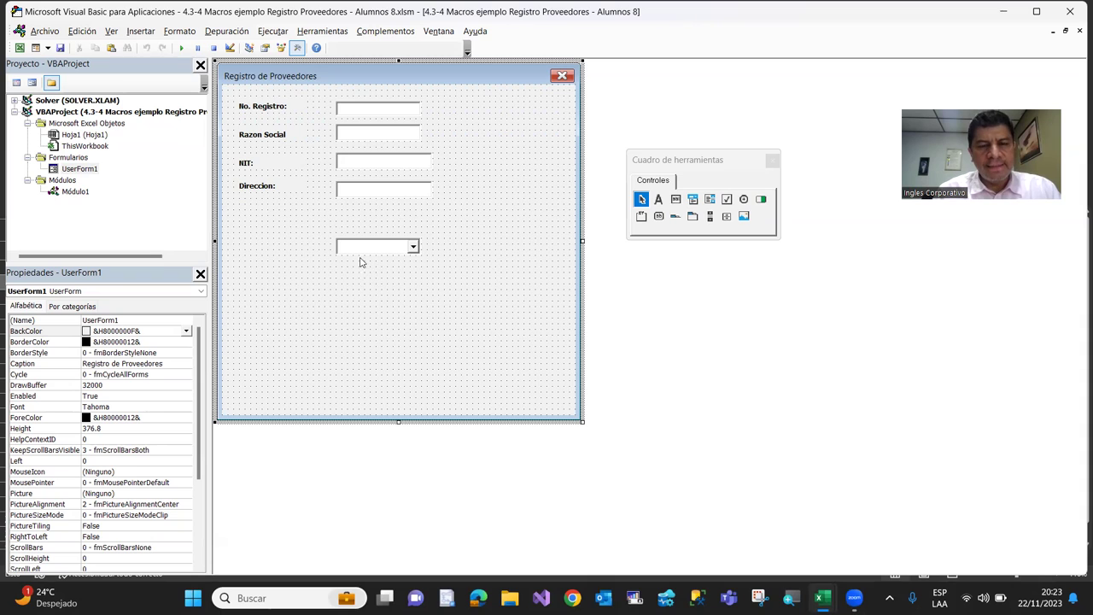
- Drag ComboBox1 a few grid rows lower below the Direccion field
{"action": "left_click_drag", "start_coordinate": [360, 254], "coordinate": [363, 236]}
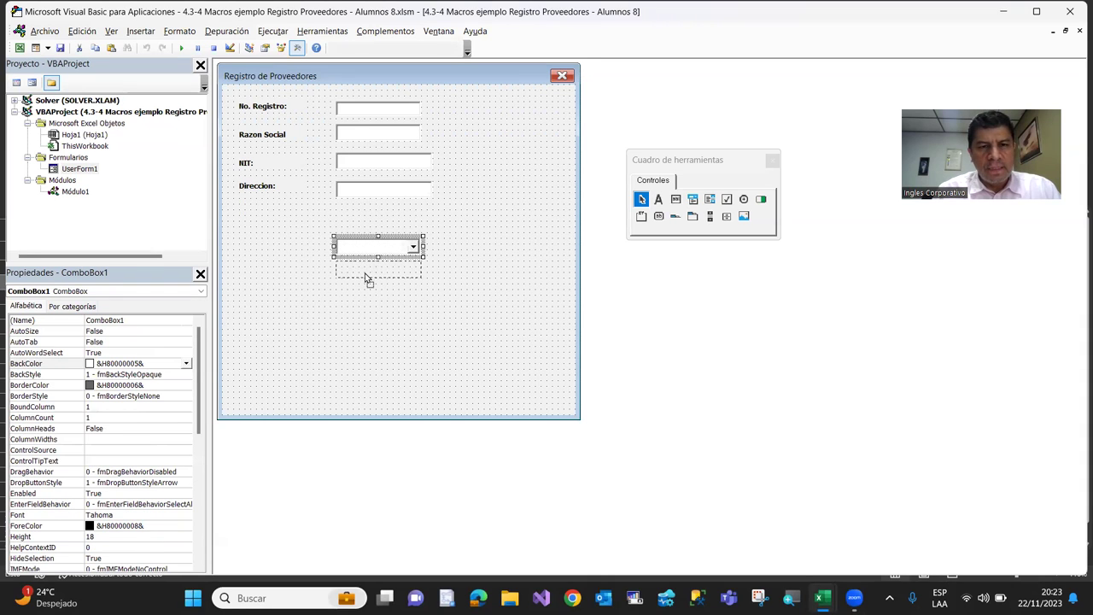
{"action": "left_click_drag", "start_coordinate": [362, 234], "coordinate": [366, 276]}
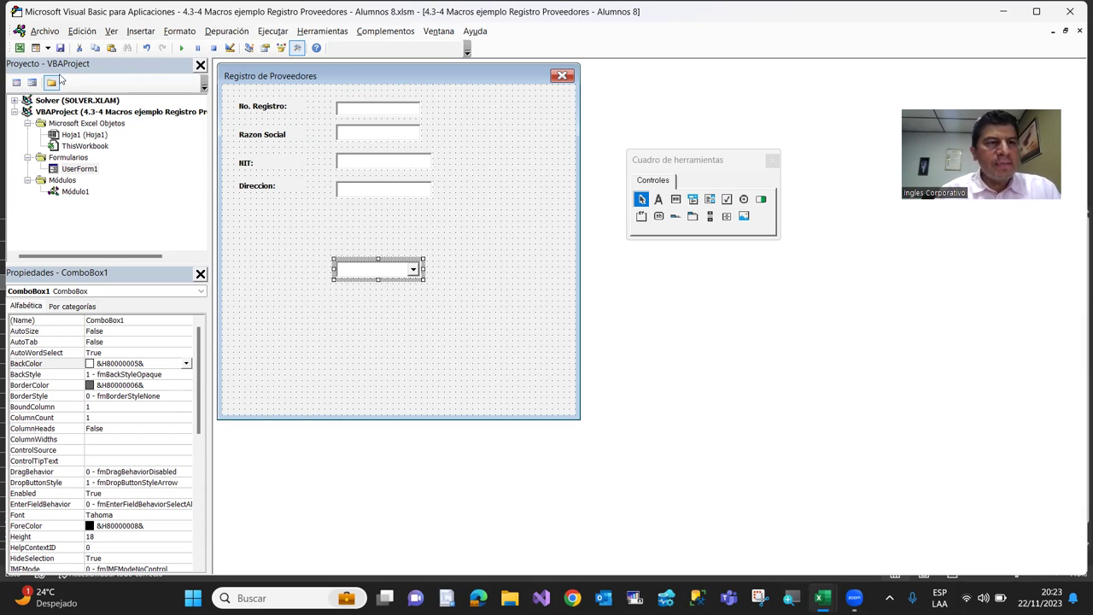
{"action": "left_click", "coordinate": [20, 48]}
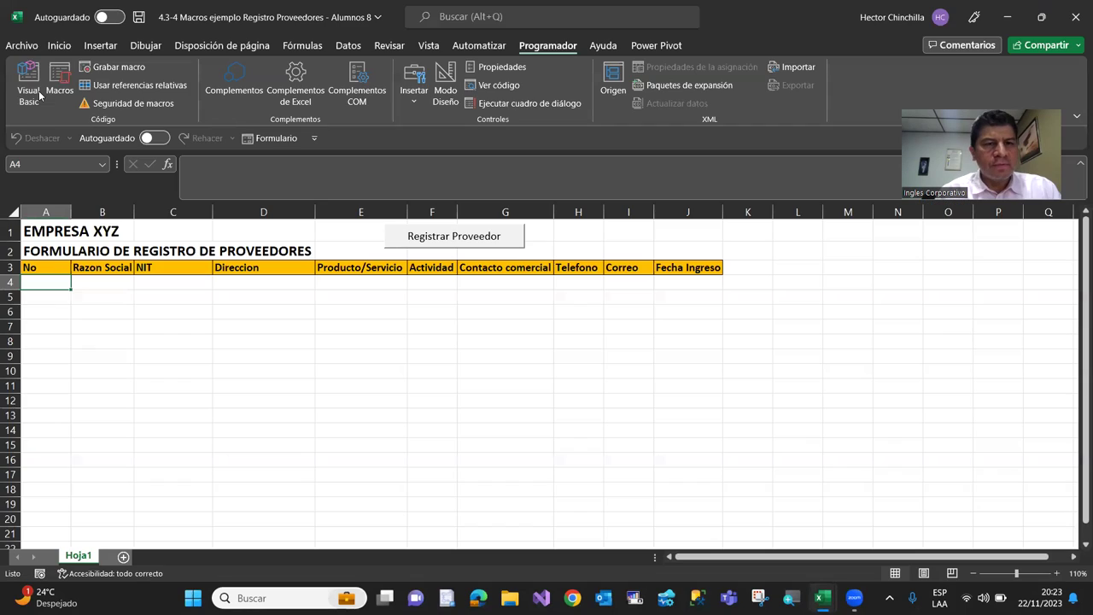
{"action": "left_click", "coordinate": [350, 271]}
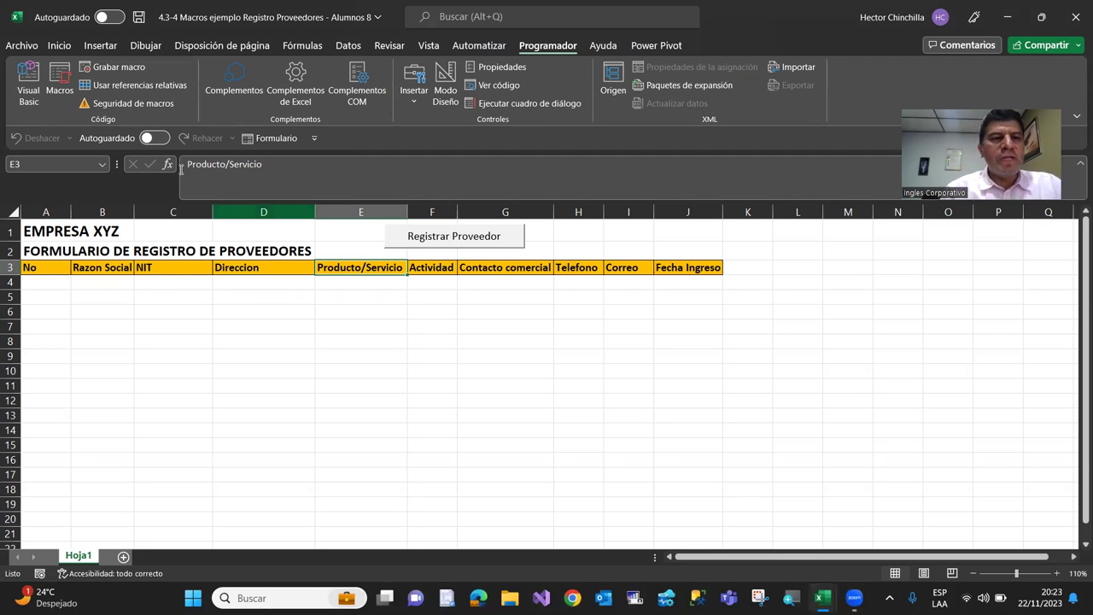
{"action": "left_click", "coordinate": [23, 81]}
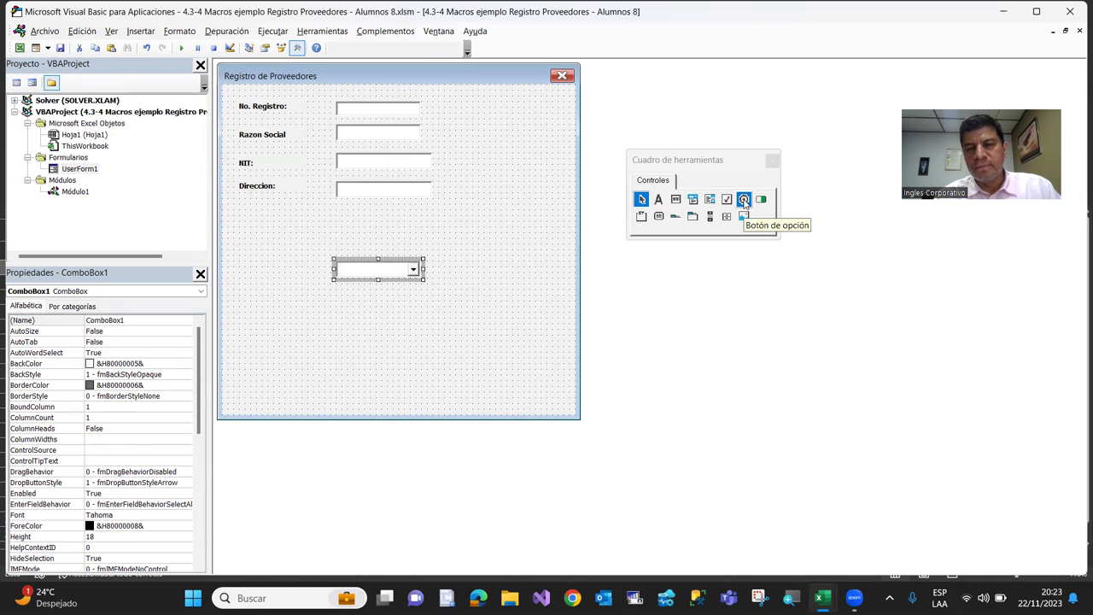
- Draw OptionButton1 and OptionButton2 side by side below the Dirección field
{"action": "left_click", "coordinate": [744, 200]}
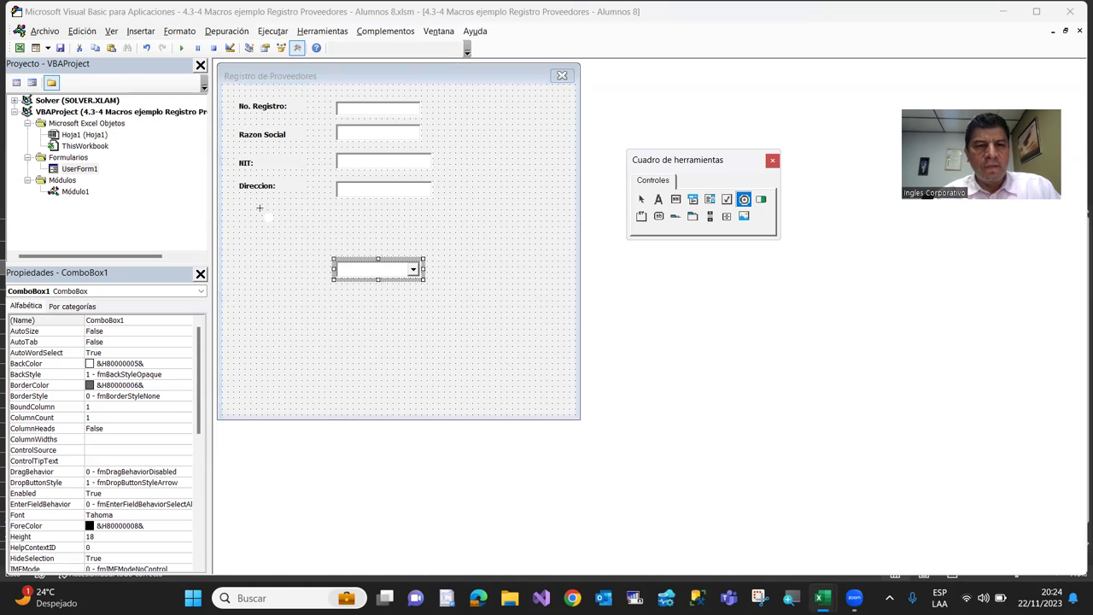
{"action": "left_click_drag", "start_coordinate": [244, 211], "coordinate": [320, 228]}
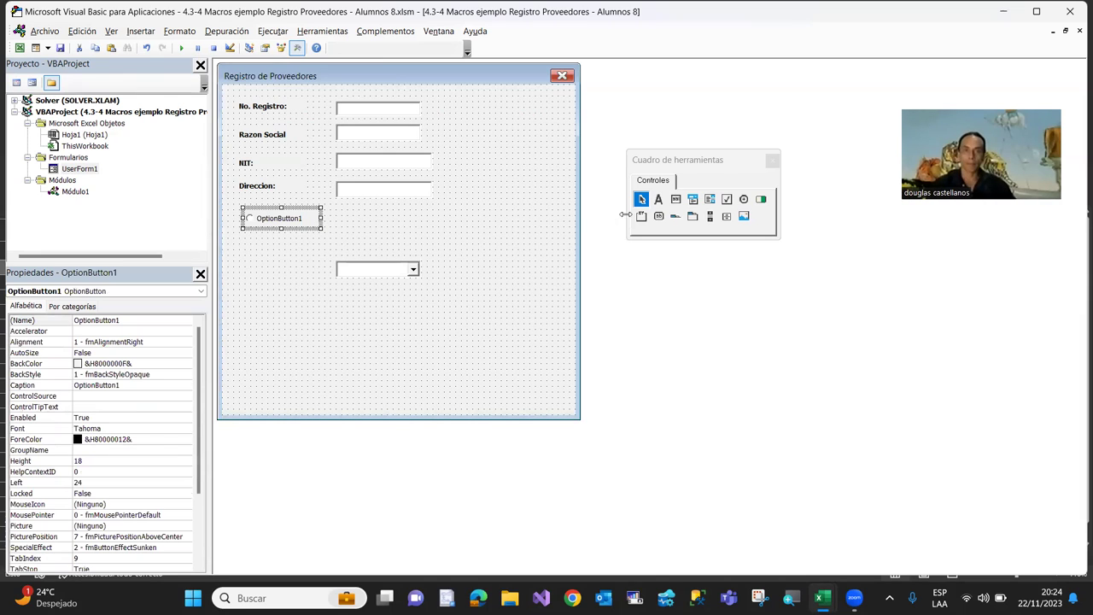
{"action": "left_click", "coordinate": [530, 248]}
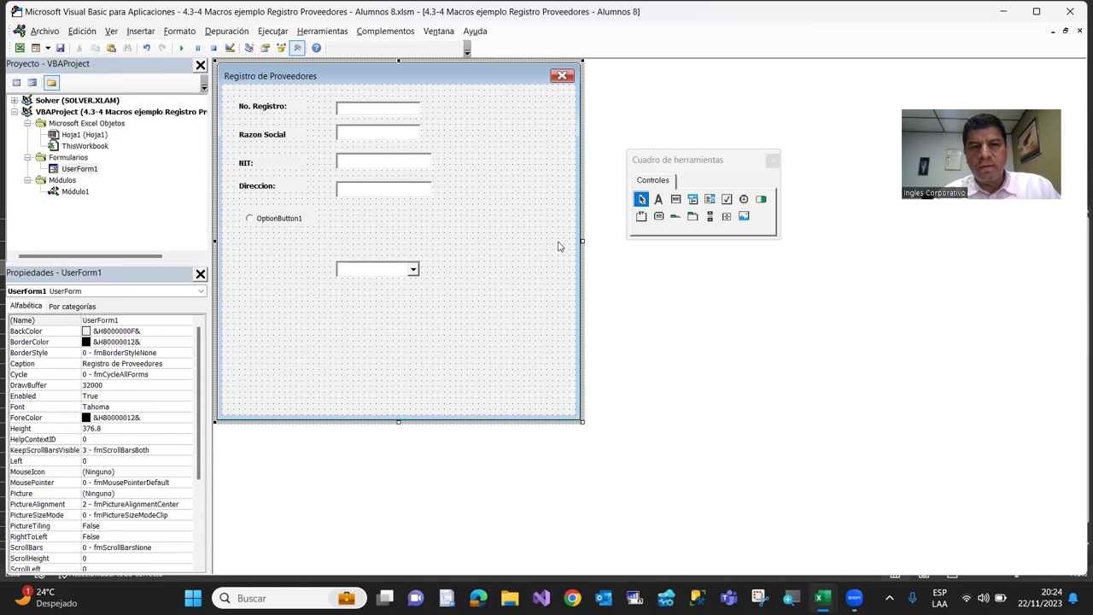
{"action": "left_click", "coordinate": [743, 204]}
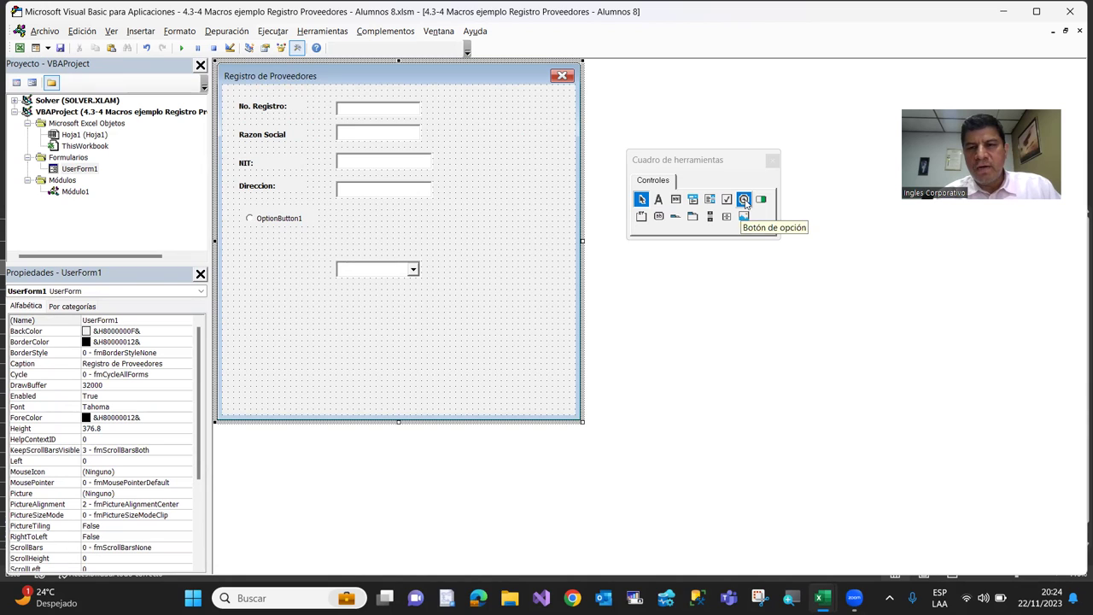
{"action": "left_click", "coordinate": [745, 200]}
{"action": "left_click_drag", "start_coordinate": [335, 211], "coordinate": [434, 225]}
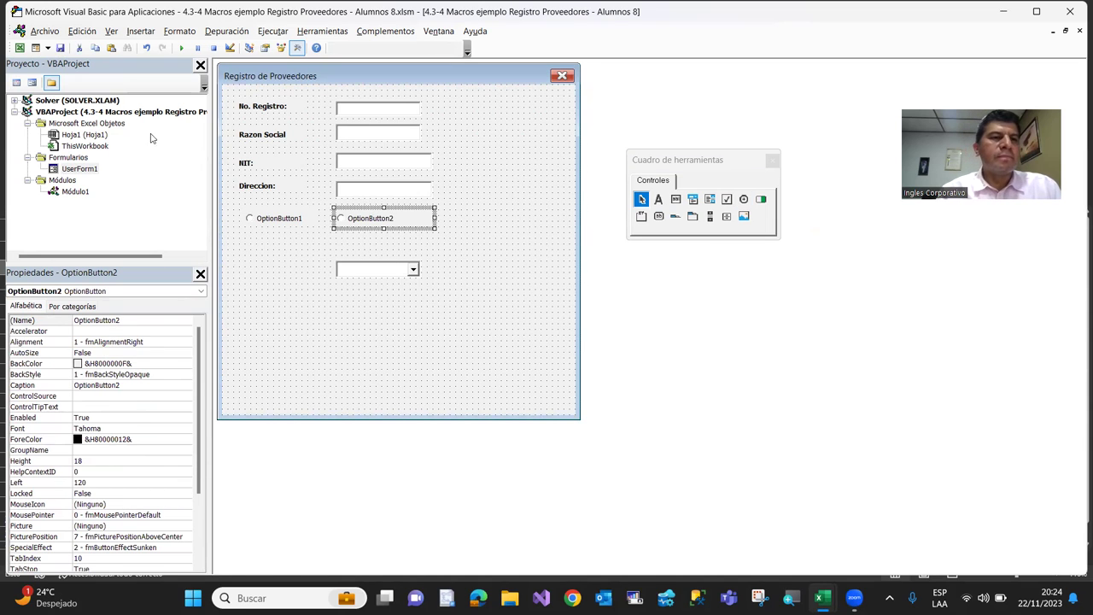
- Back in the form designer, select the two option buttons in turn, ending on OptionButton1
{"action": "left_click", "coordinate": [20, 48]}
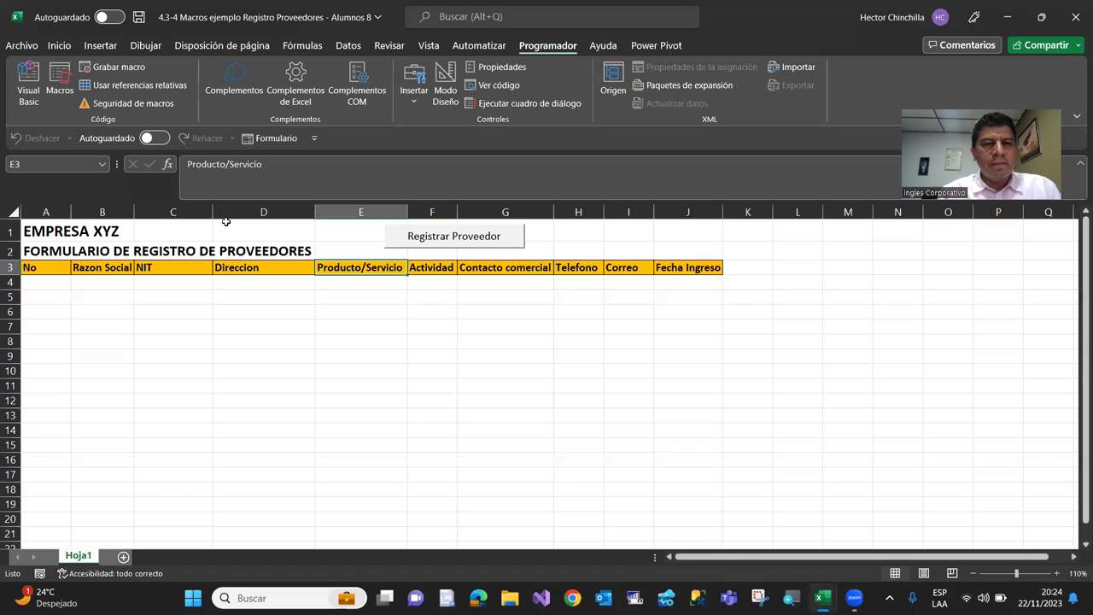
{"action": "left_click", "coordinate": [26, 103]}
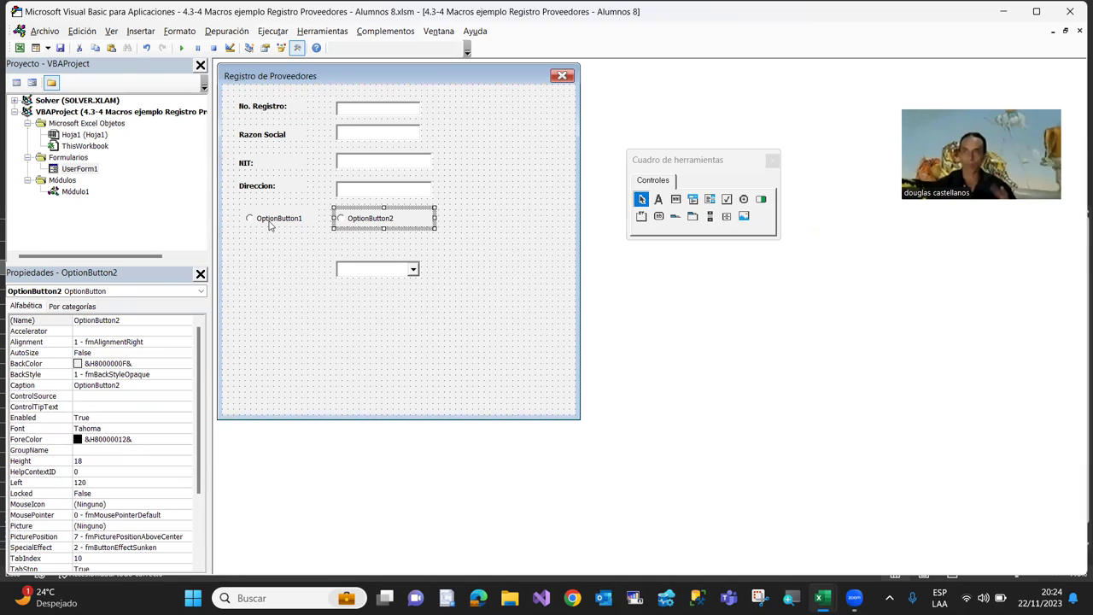
{"action": "left_click", "coordinate": [272, 224]}
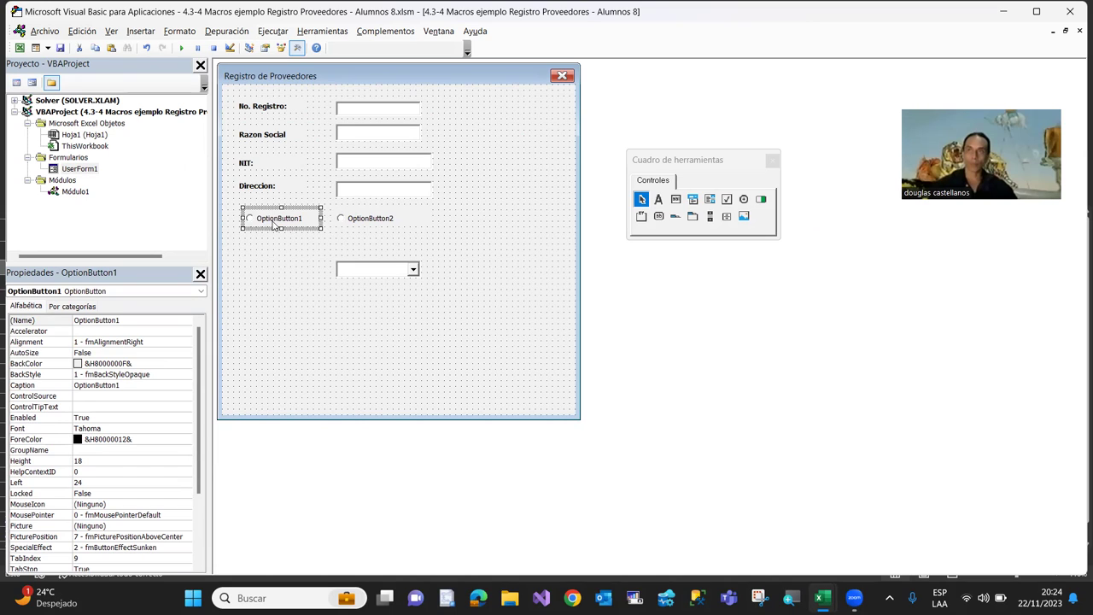
{"action": "left_click", "coordinate": [366, 226]}
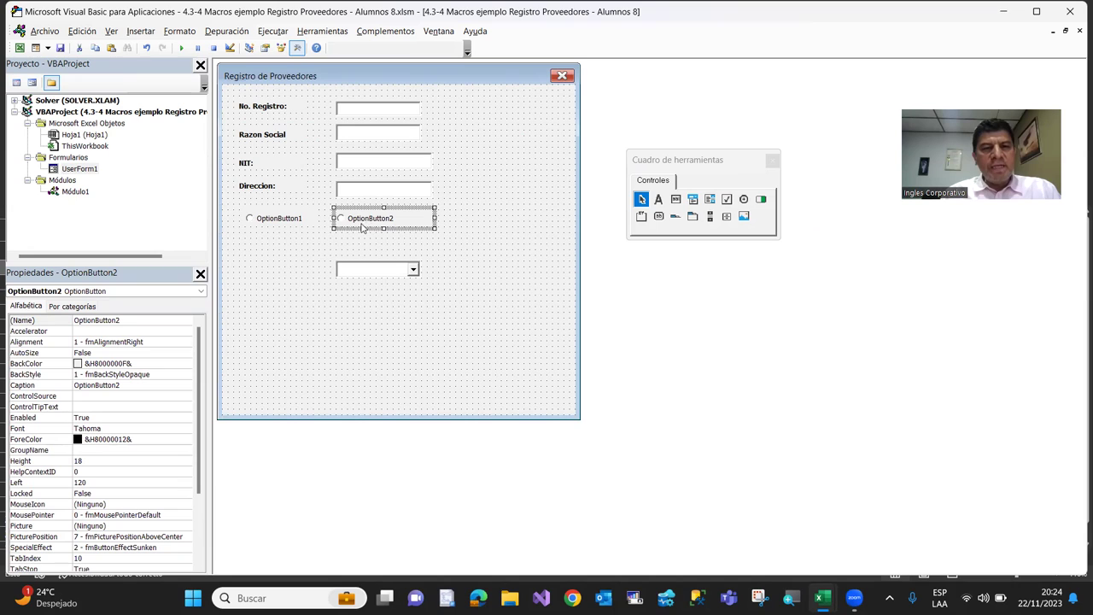
{"action": "left_click", "coordinate": [288, 224]}
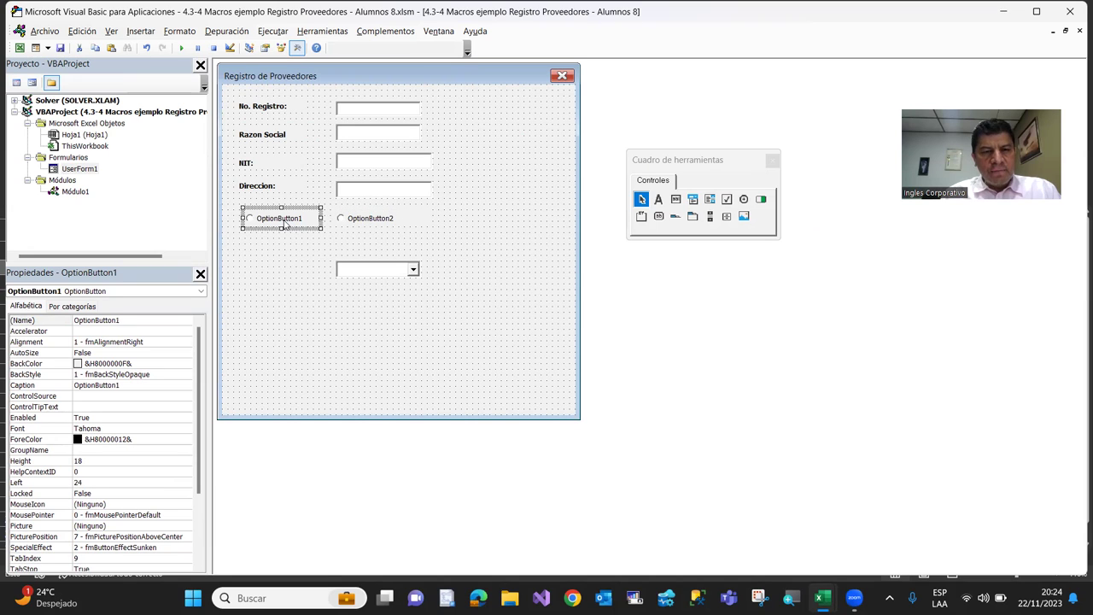
{"action": "left_click", "coordinate": [390, 223]}
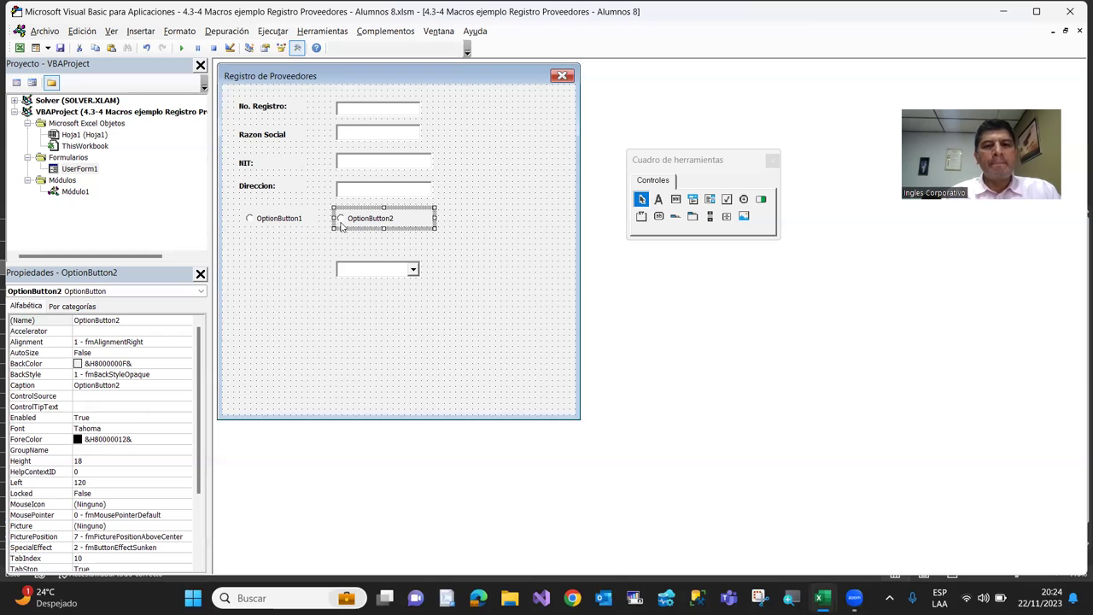
{"action": "left_click", "coordinate": [291, 226]}
{"action": "left_click", "coordinate": [358, 227]}
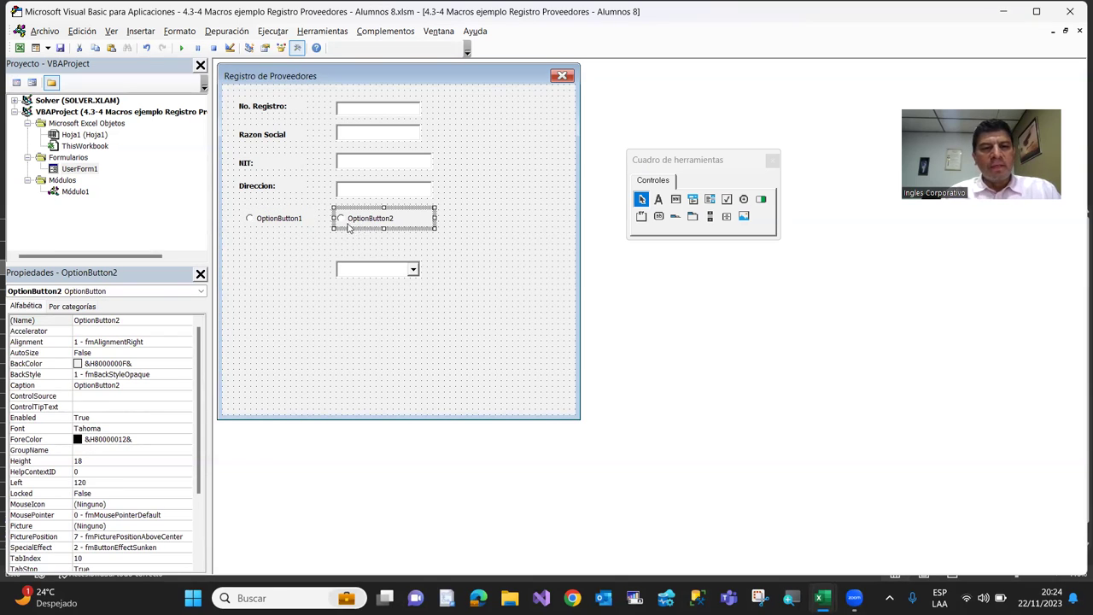
{"action": "left_click", "coordinate": [290, 227]}
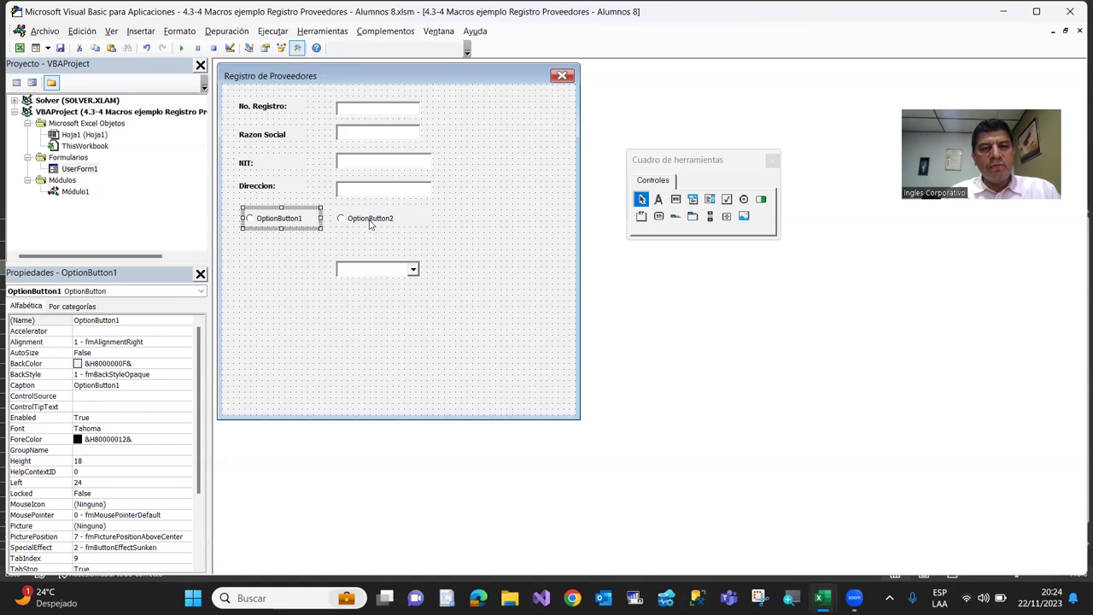
{"action": "left_click", "coordinate": [340, 224]}
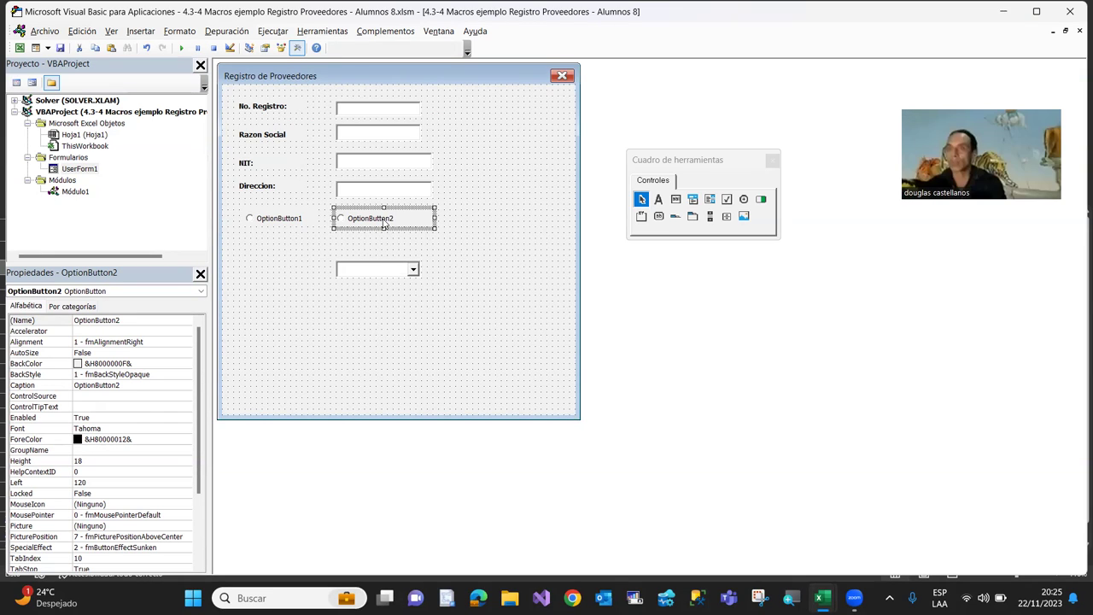
{"action": "left_click", "coordinate": [277, 218]}
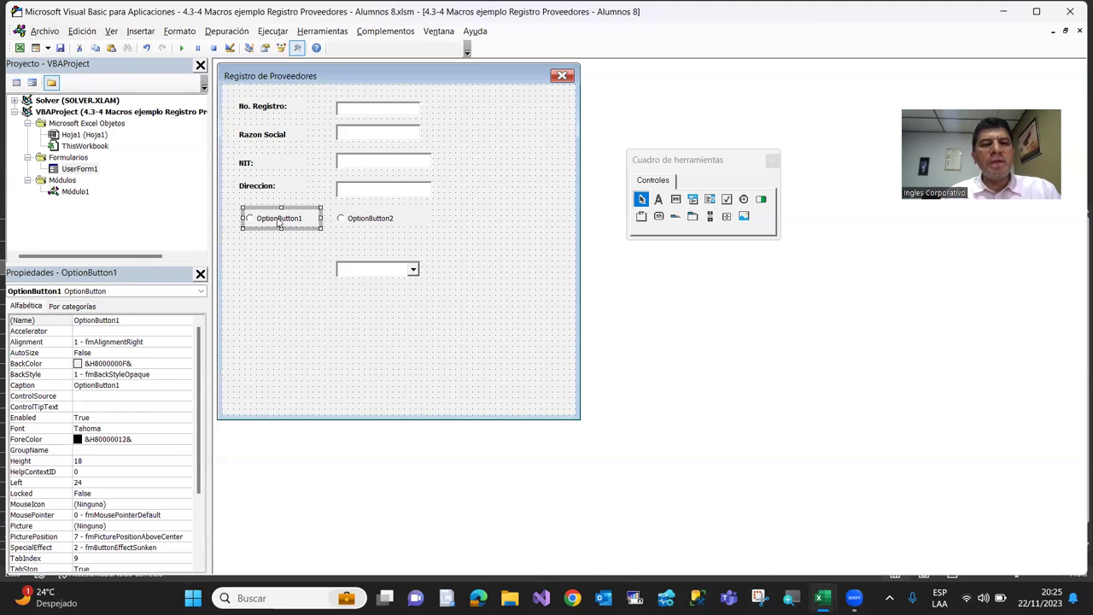
{"action": "left_click", "coordinate": [360, 221]}
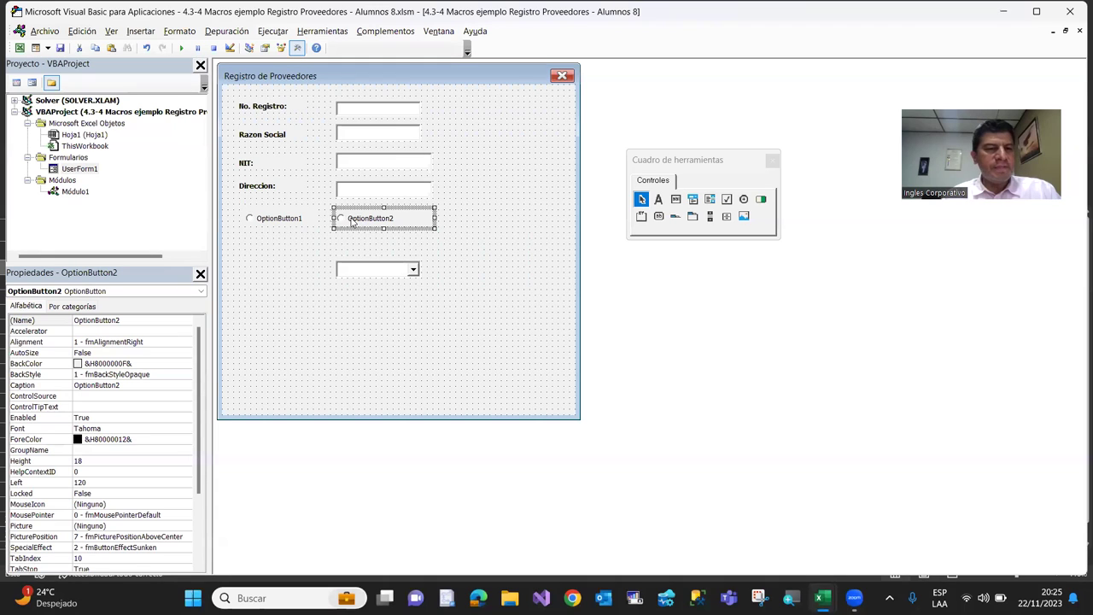
{"action": "left_click", "coordinate": [289, 226]}
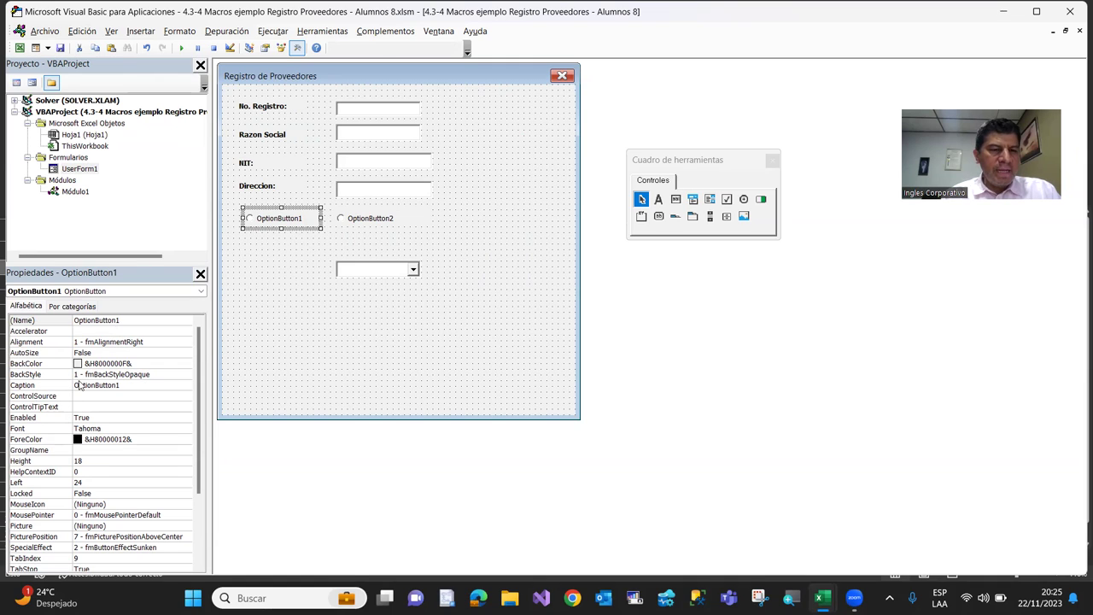
- Caption OptionButton1 'Producto' and OptionButton2 'Servicio' in the Properties window
{"action": "left_click", "coordinate": [66, 388]}
{"action": "left_click", "coordinate": [68, 388]}
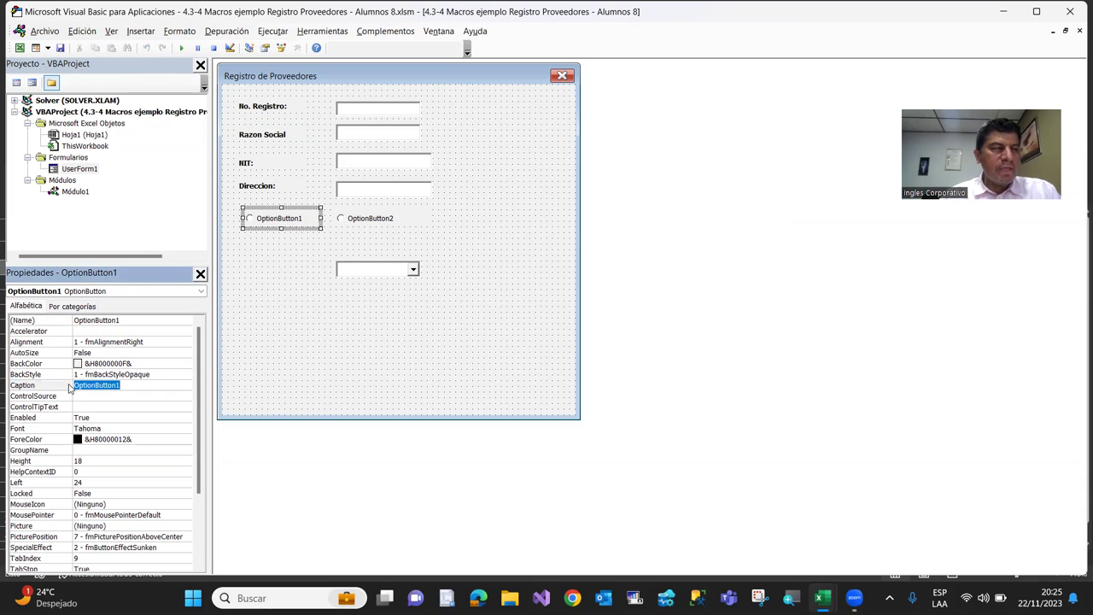
{"action": "type", "text": "P"}
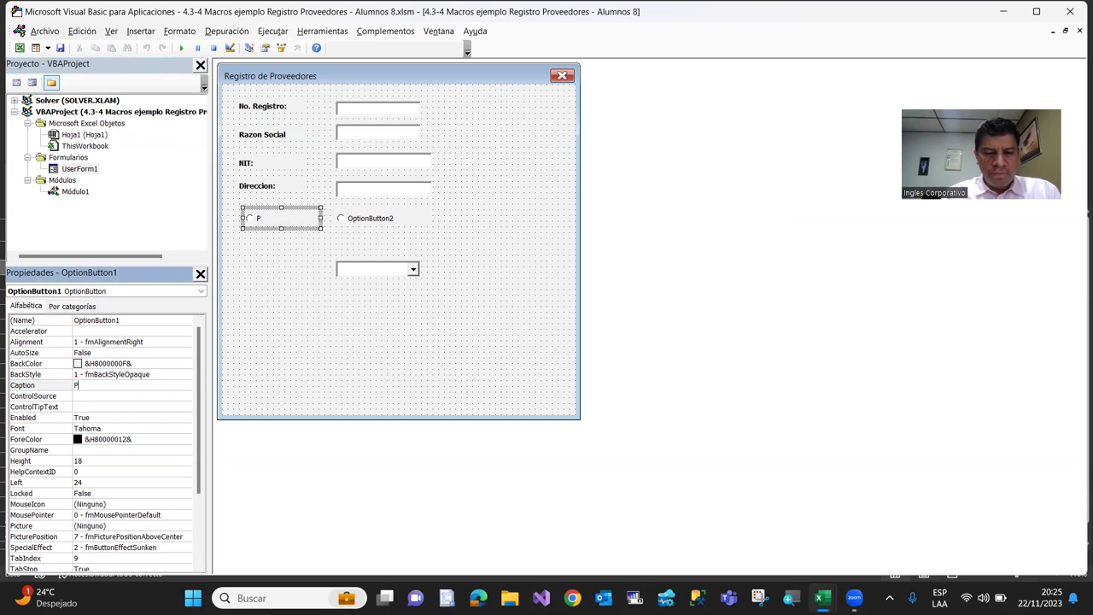
{"action": "type", "text": "roducto"}
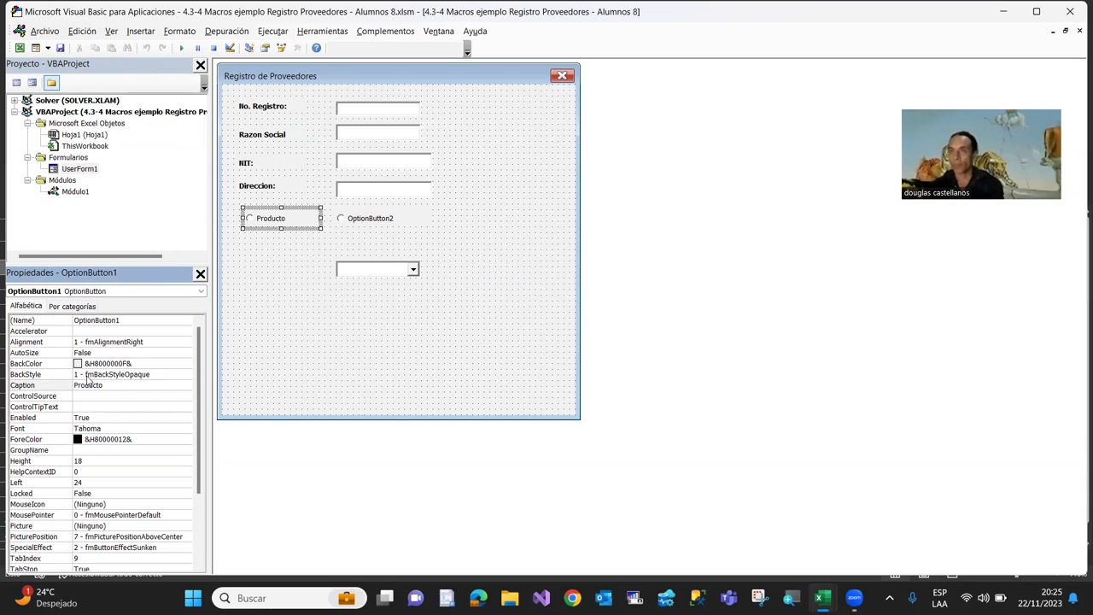
{"action": "left_click", "coordinate": [361, 224]}
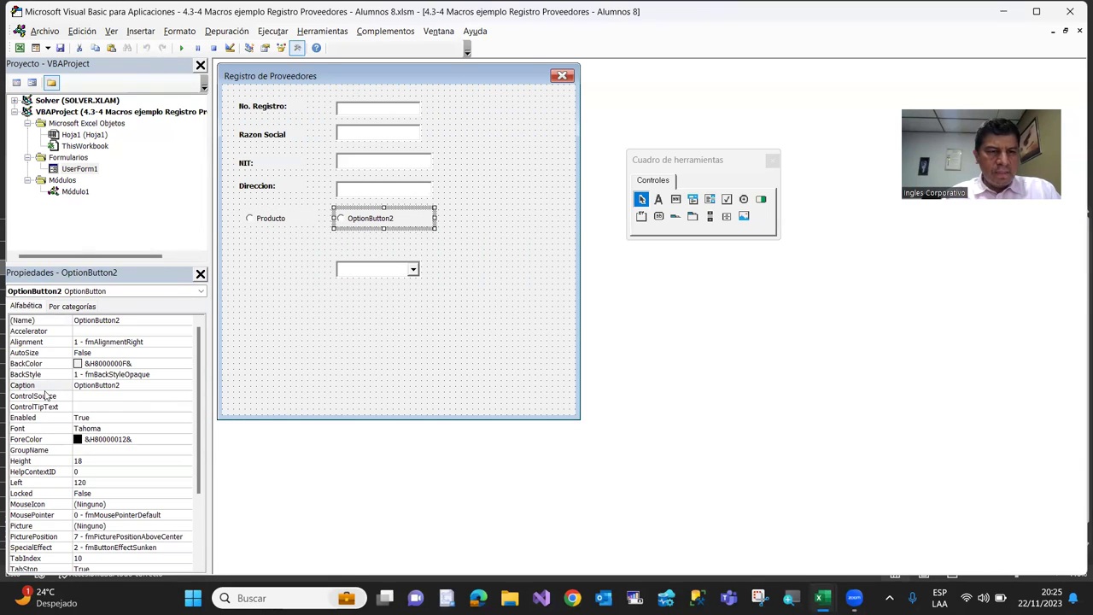
{"action": "left_click", "coordinate": [46, 386]}
{"action": "type", "text": "Servicio"}
{"action": "key", "text": "Return"}
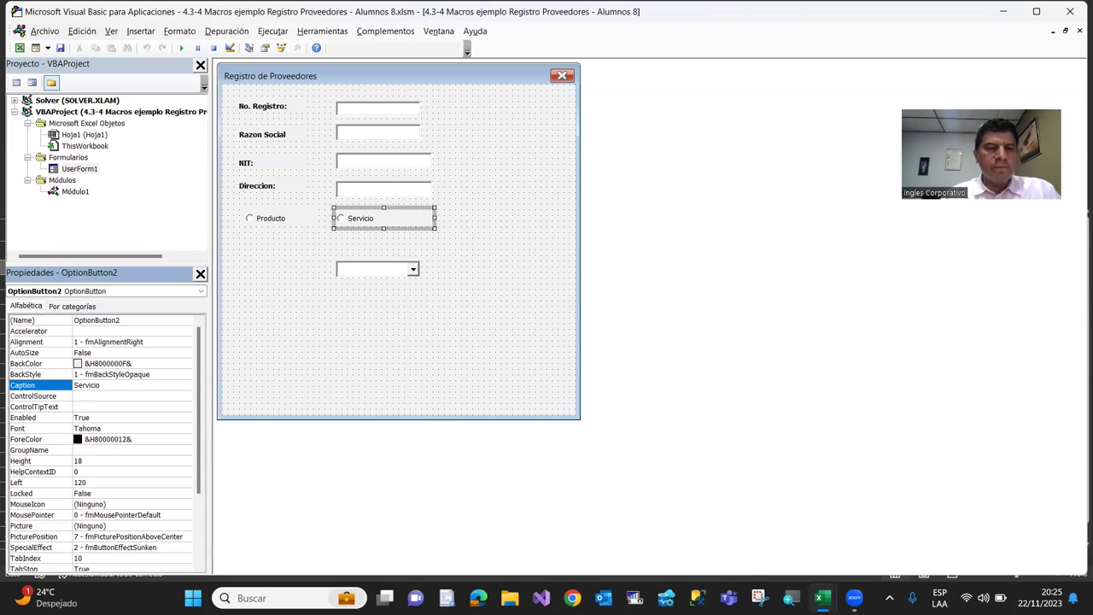
{"action": "left_click", "coordinate": [265, 223]}
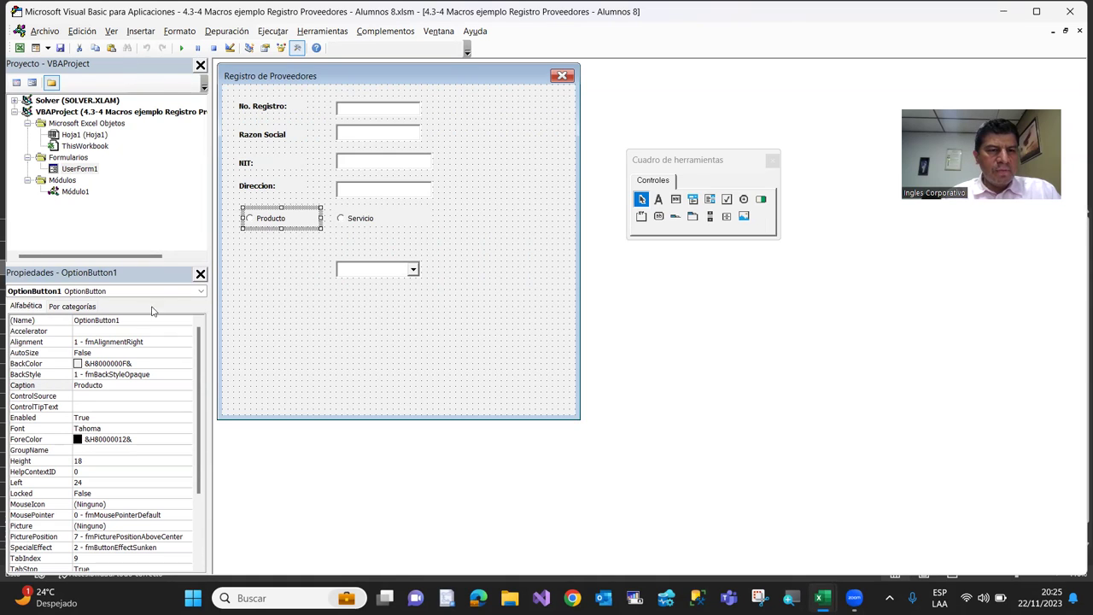
{"action": "left_click", "coordinate": [129, 321]}
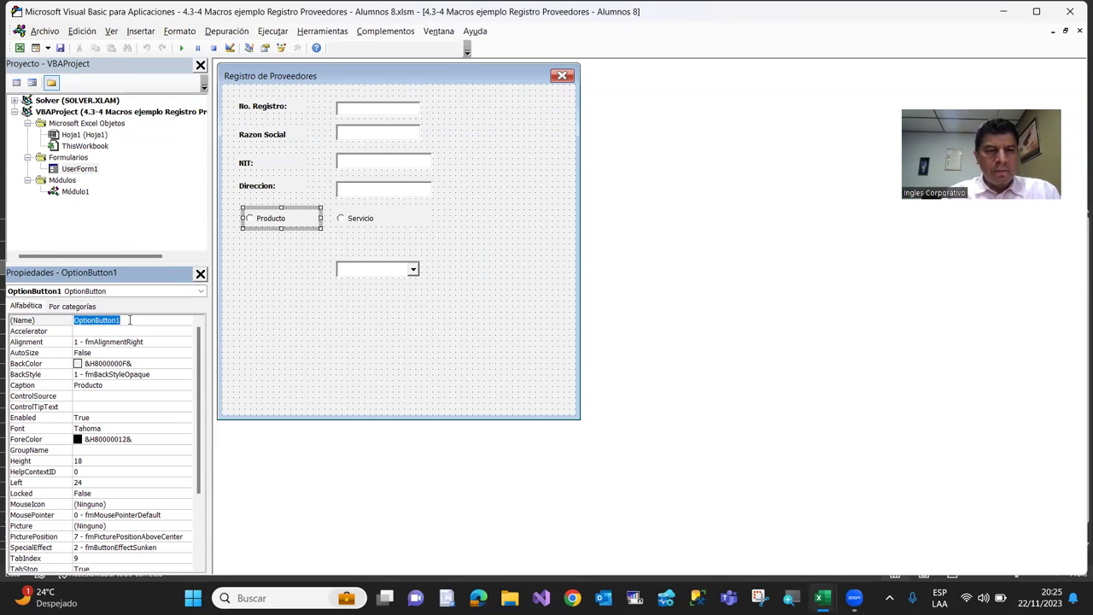
{"action": "type", "text": "opt"}
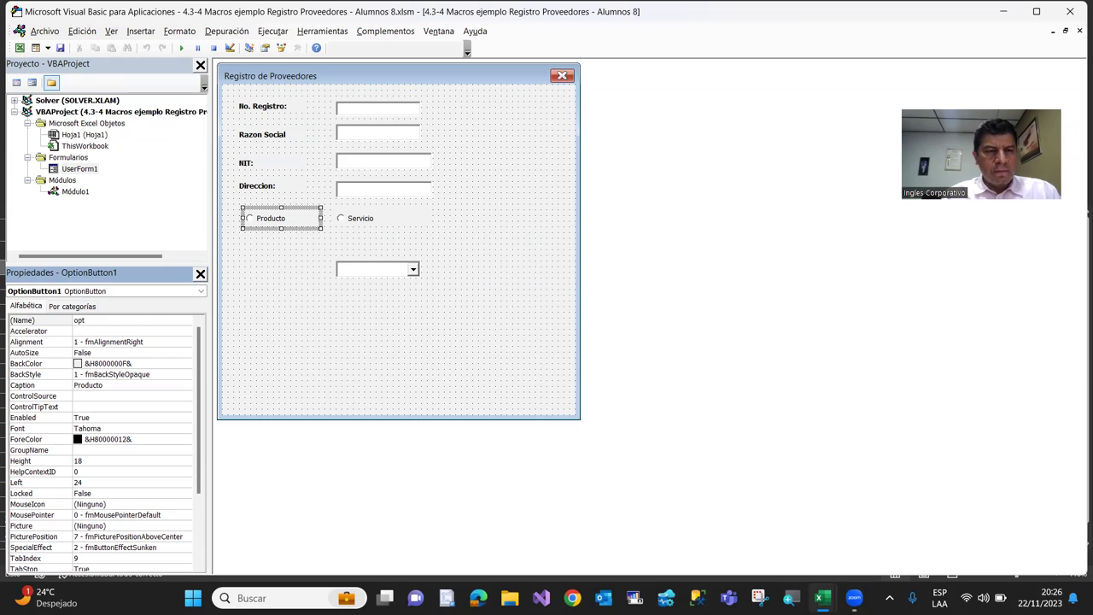
{"action": "key", "text": "Escape"}
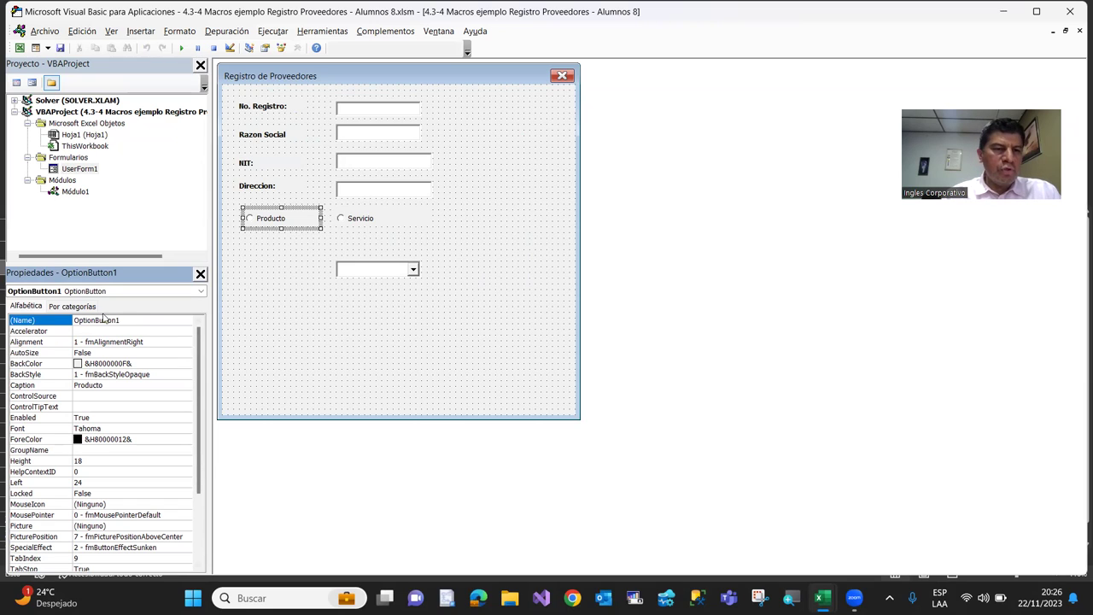
{"action": "left_click", "coordinate": [349, 227]}
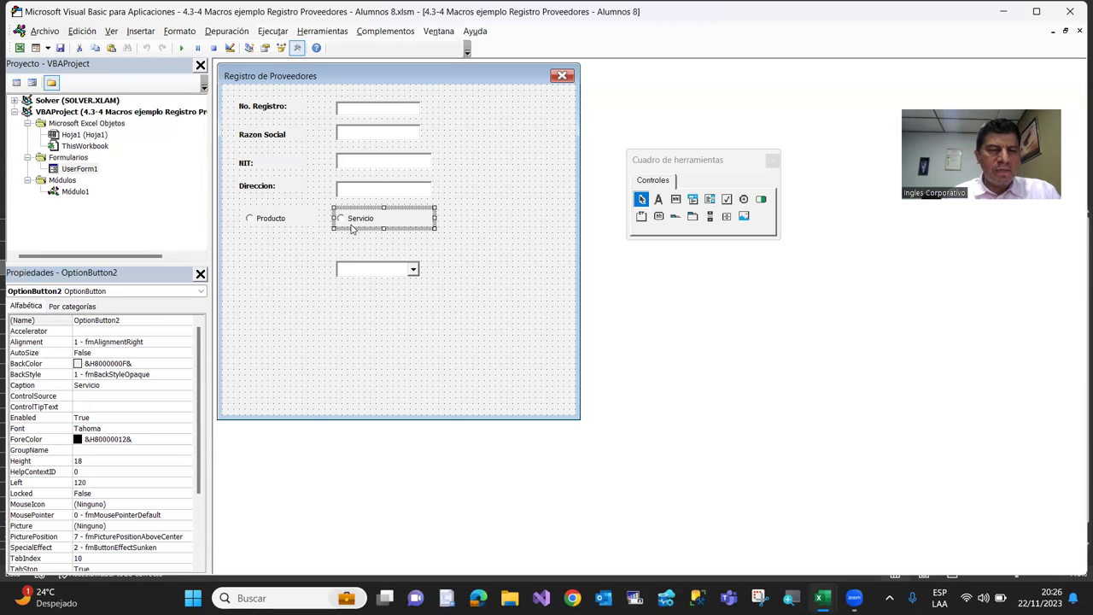
{"action": "left_click", "coordinate": [291, 229]}
{"action": "left_click", "coordinate": [354, 227]}
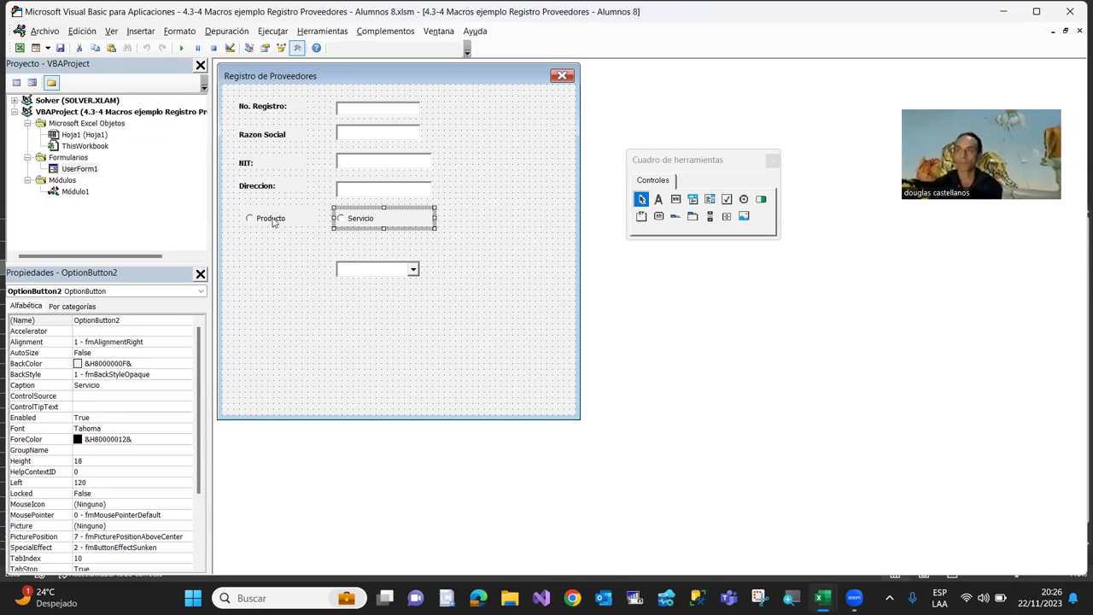
{"action": "left_click", "coordinate": [284, 220]}
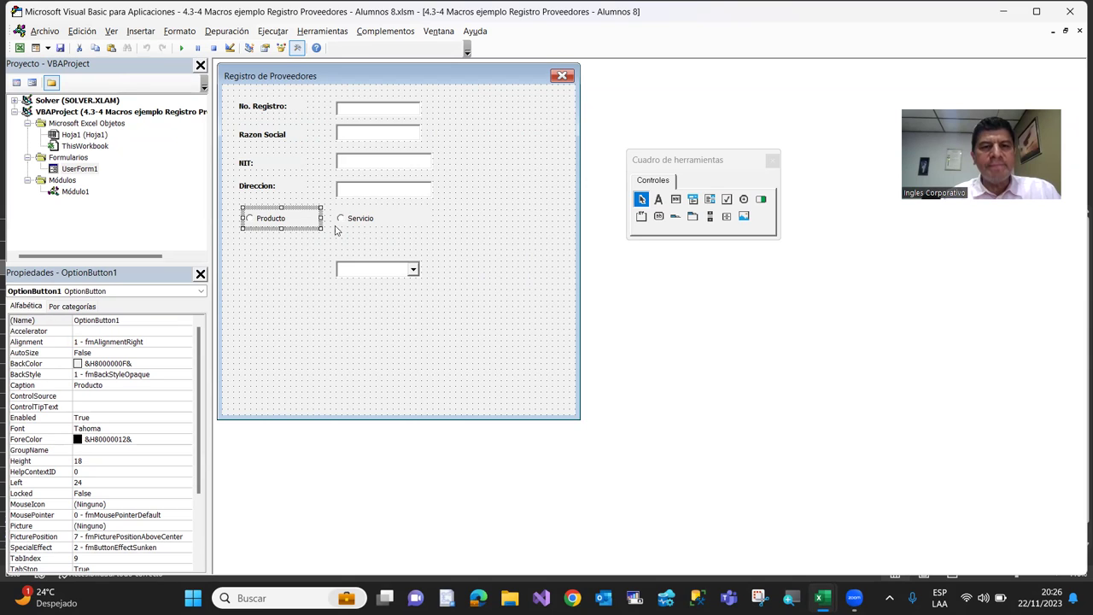
{"action": "left_click", "coordinate": [370, 224]}
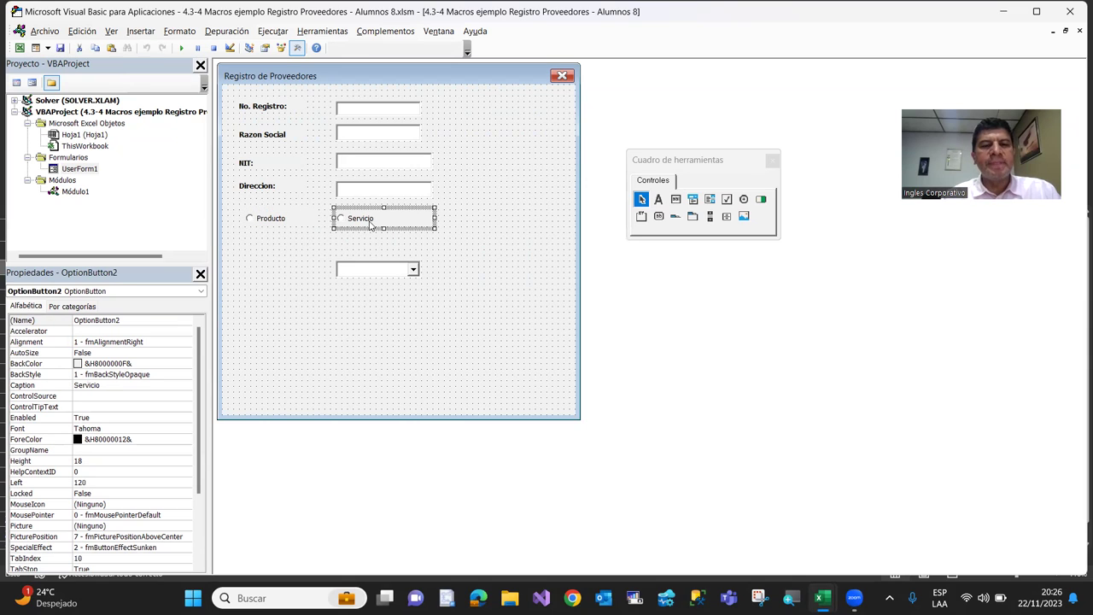
{"action": "left_click", "coordinate": [273, 229]}
{"action": "left_click", "coordinate": [368, 226]}
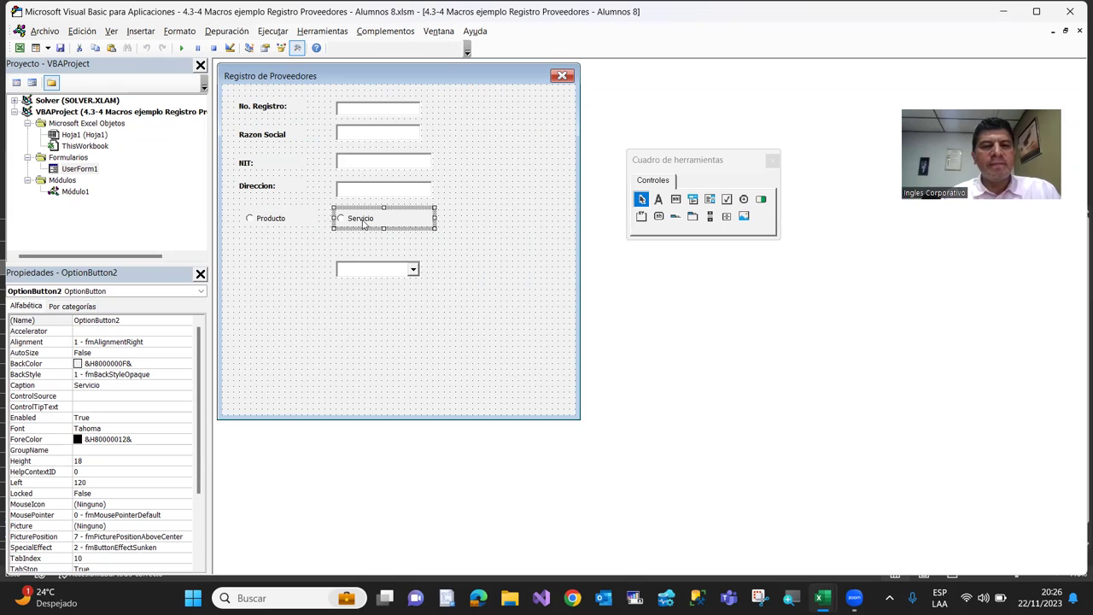
{"action": "left_click", "coordinate": [284, 229]}
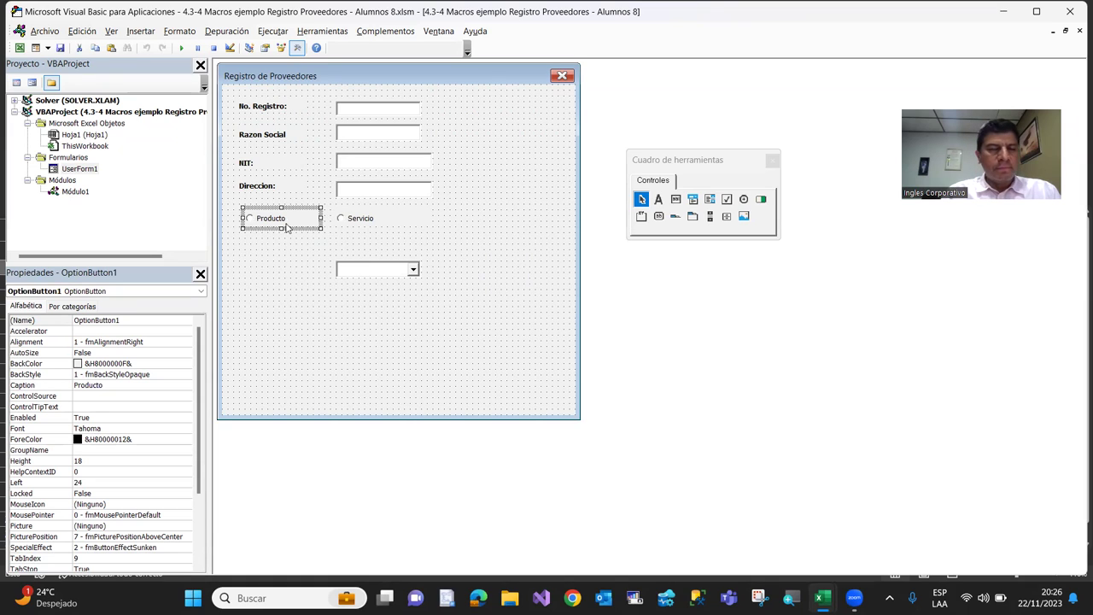
{"action": "left_click", "coordinate": [199, 340]}
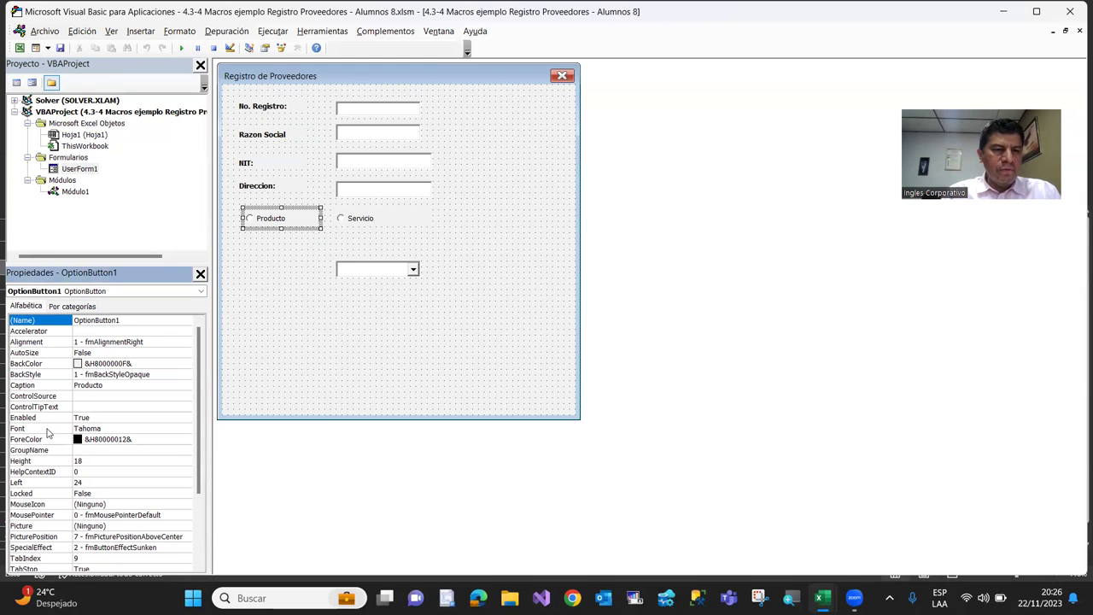
{"action": "left_click", "coordinate": [48, 431]}
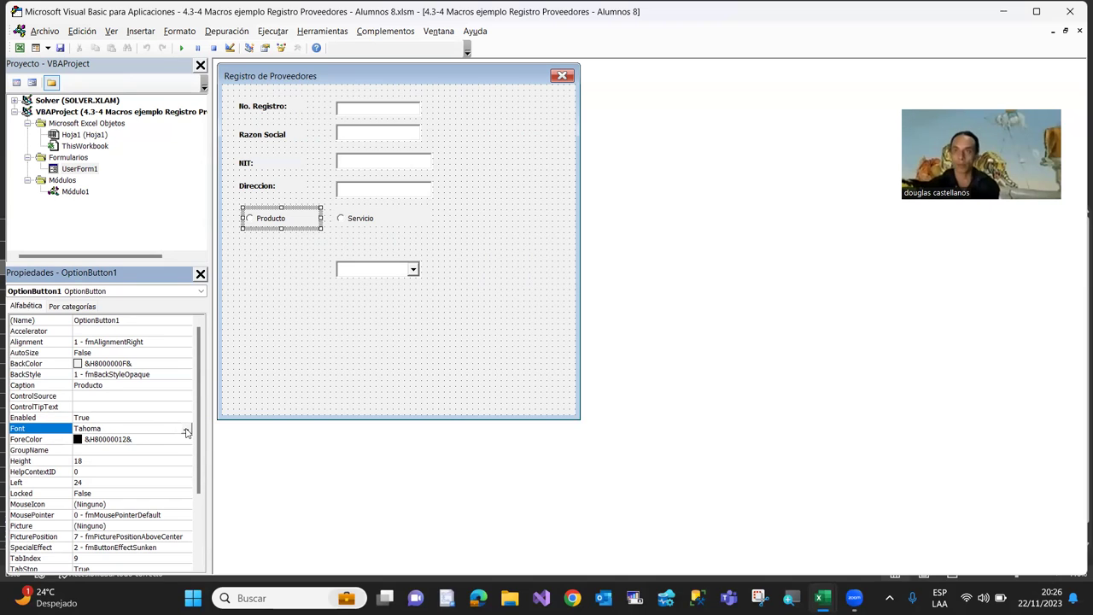
- Set the Font of both the Producto and Servicio option buttons to Negrita
{"action": "left_click", "coordinate": [185, 428]}
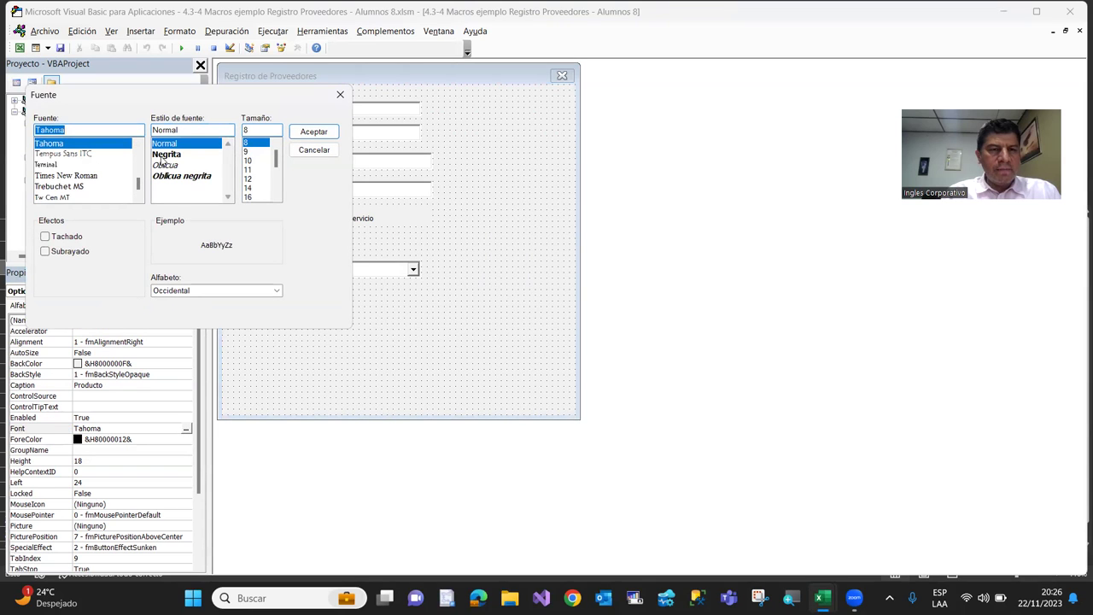
{"action": "left_click", "coordinate": [166, 154]}
{"action": "left_click", "coordinate": [313, 131]}
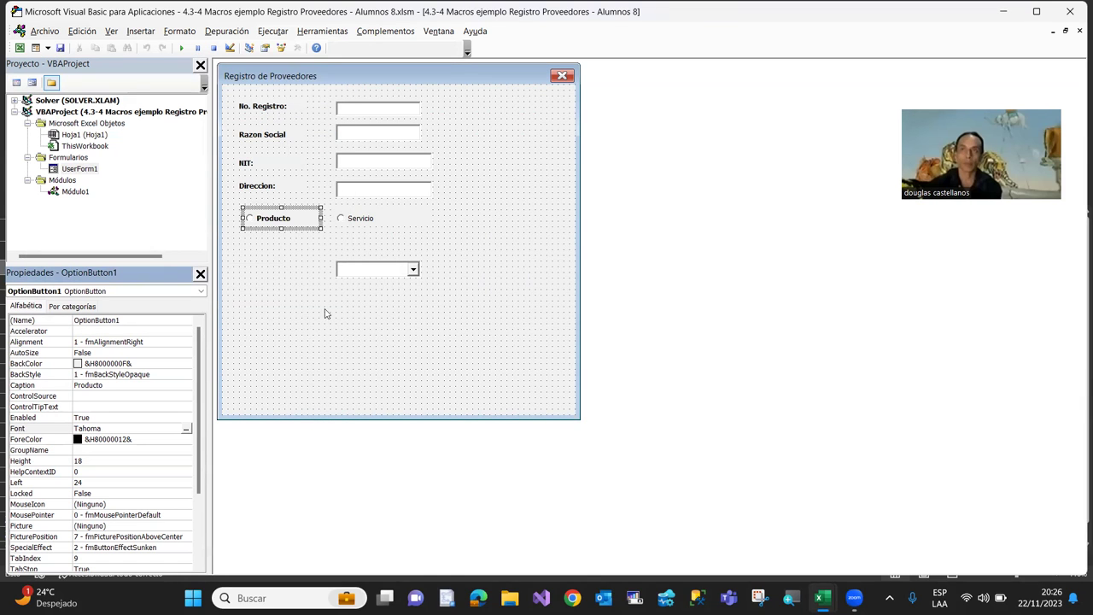
{"action": "left_click", "coordinate": [364, 221]}
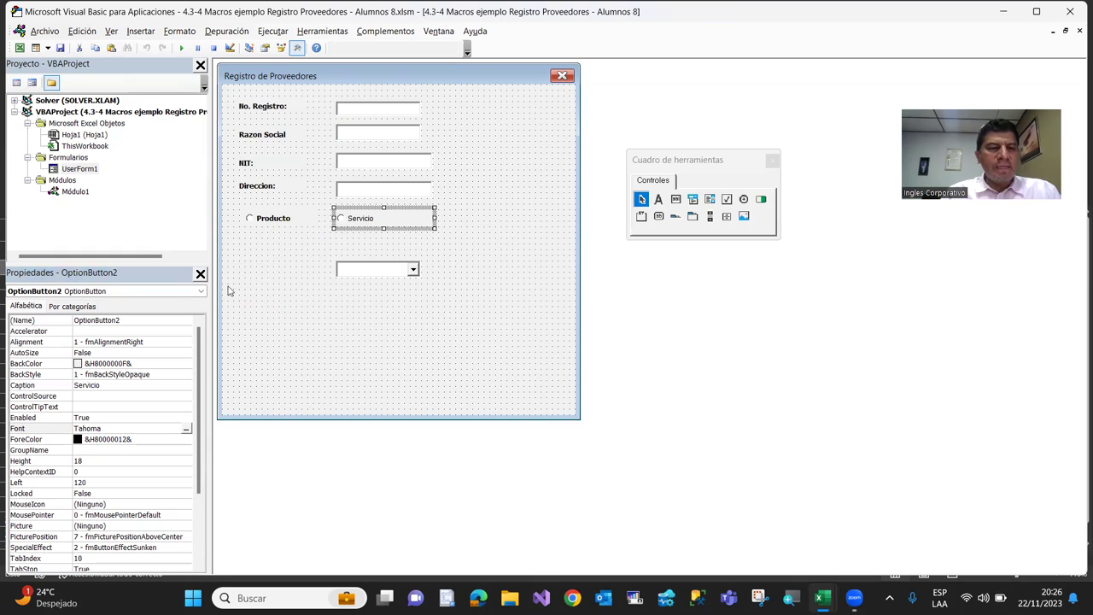
{"action": "left_click", "coordinate": [67, 429]}
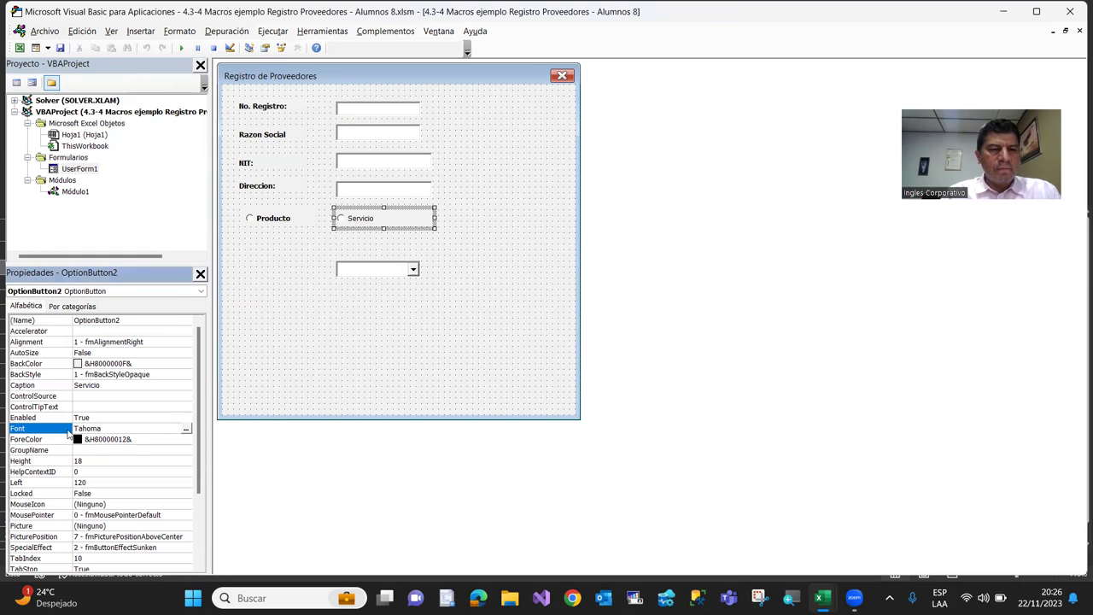
{"action": "left_click", "coordinate": [185, 430]}
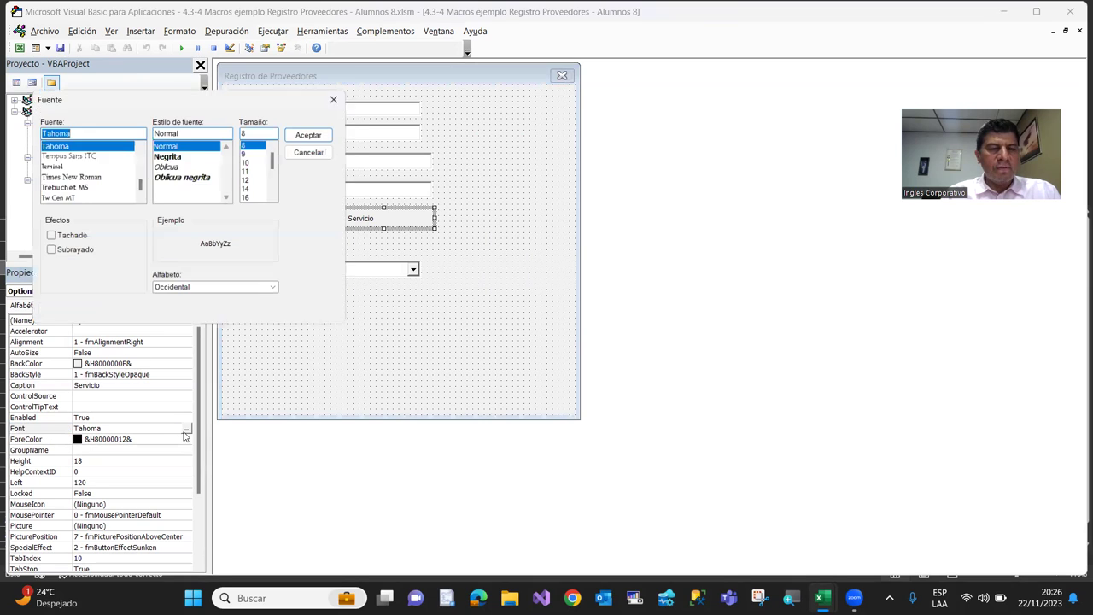
{"action": "left_click", "coordinate": [165, 155]}
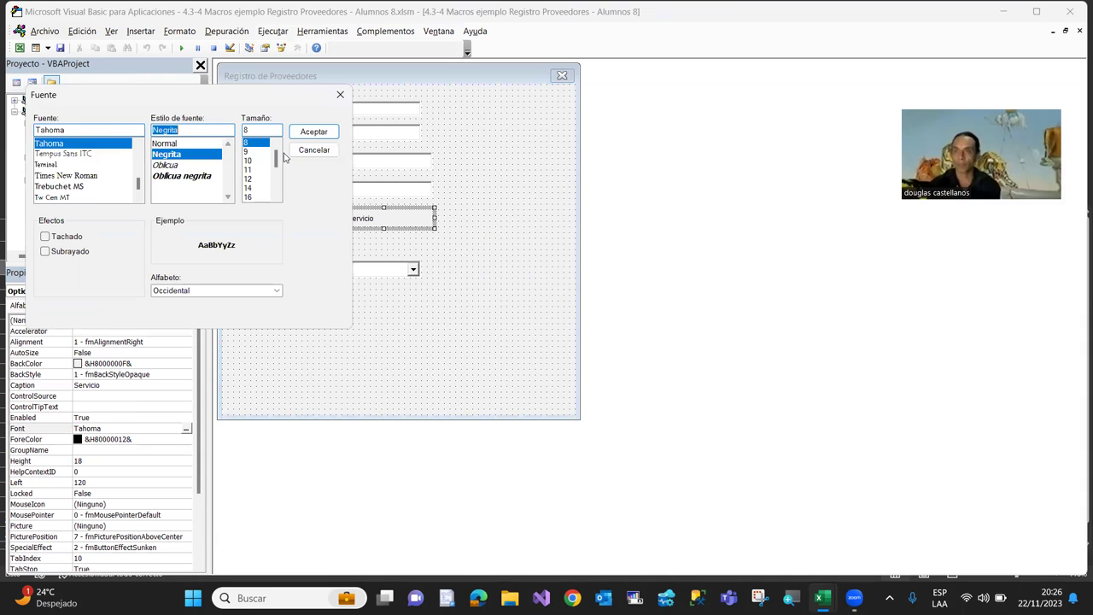
{"action": "left_click", "coordinate": [314, 132]}
{"action": "left_click", "coordinate": [355, 399]}
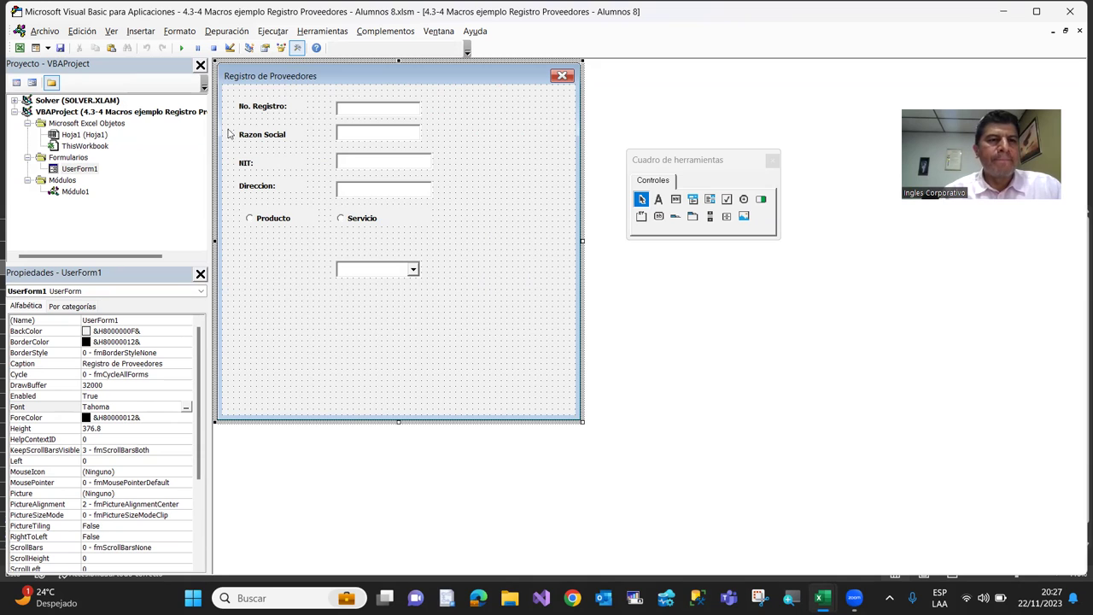
- Go back to the Excel supplier sheet and select cell F4 under the Actividad header
{"action": "left_click", "coordinate": [18, 48]}
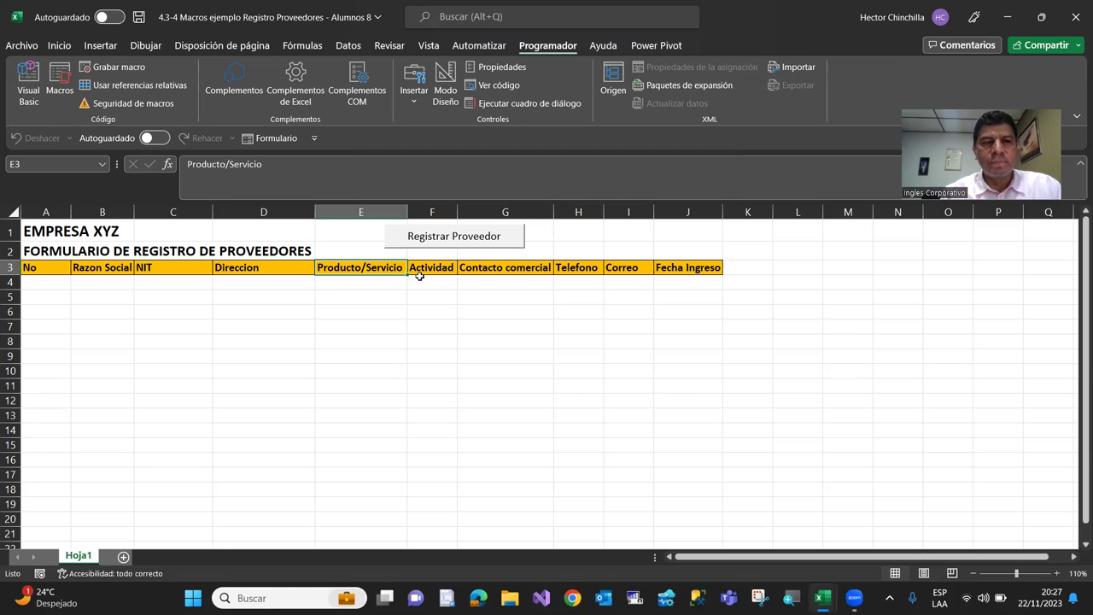
{"action": "left_click", "coordinate": [31, 88]}
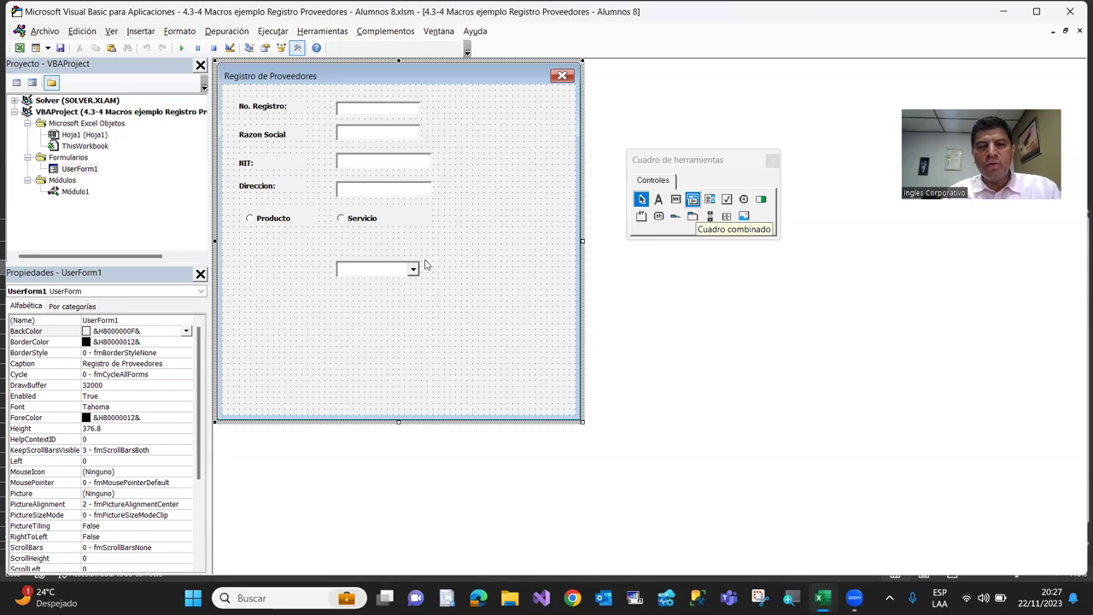
{"action": "left_click", "coordinate": [365, 274]}
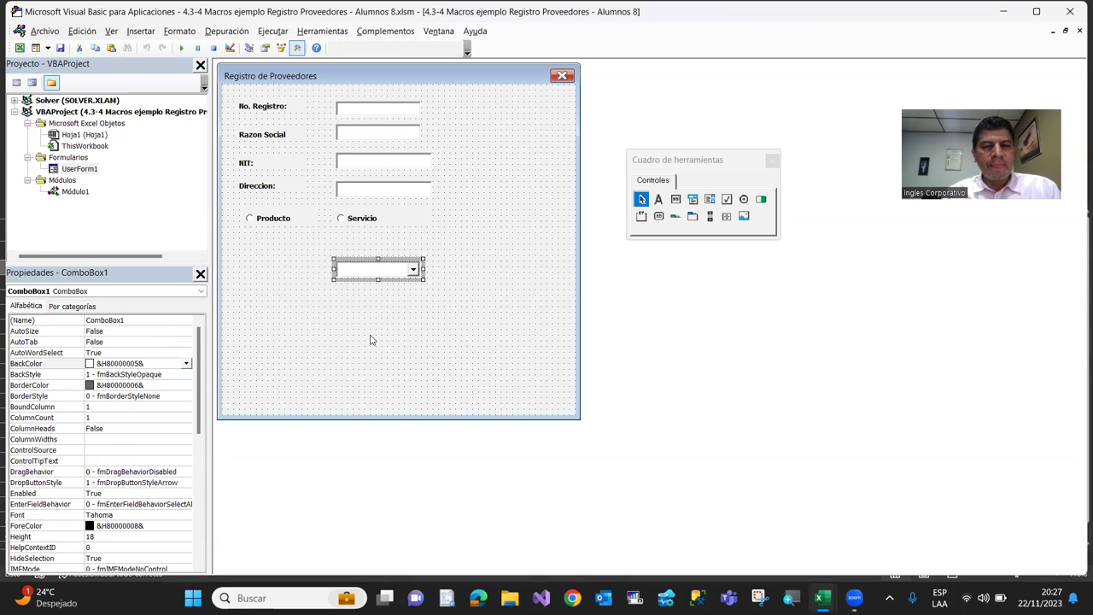
{"action": "left_click", "coordinate": [20, 49]}
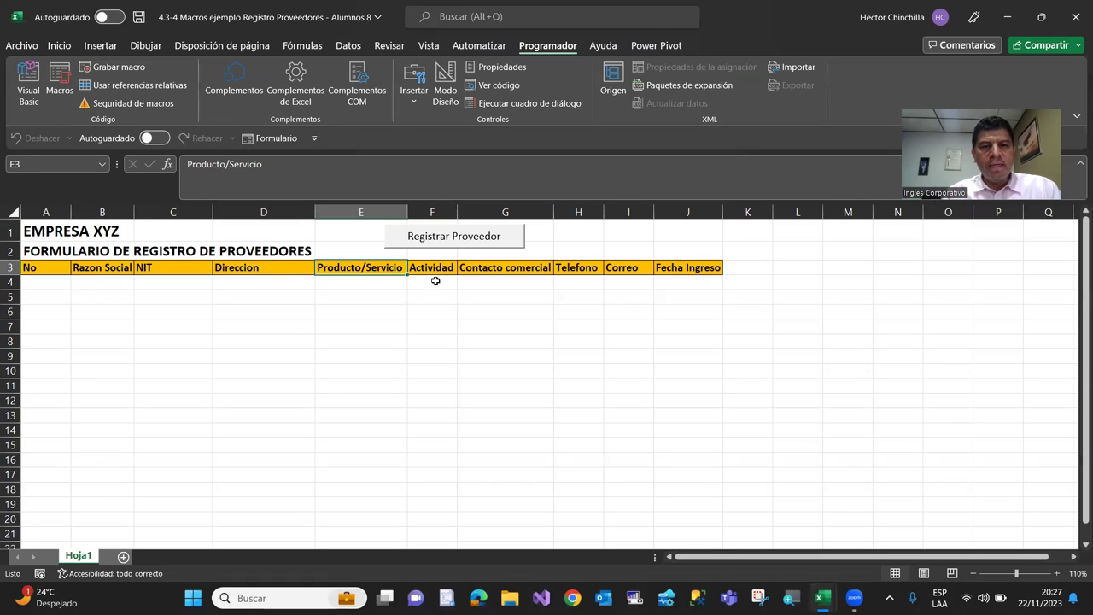
{"action": "left_click", "coordinate": [434, 281]}
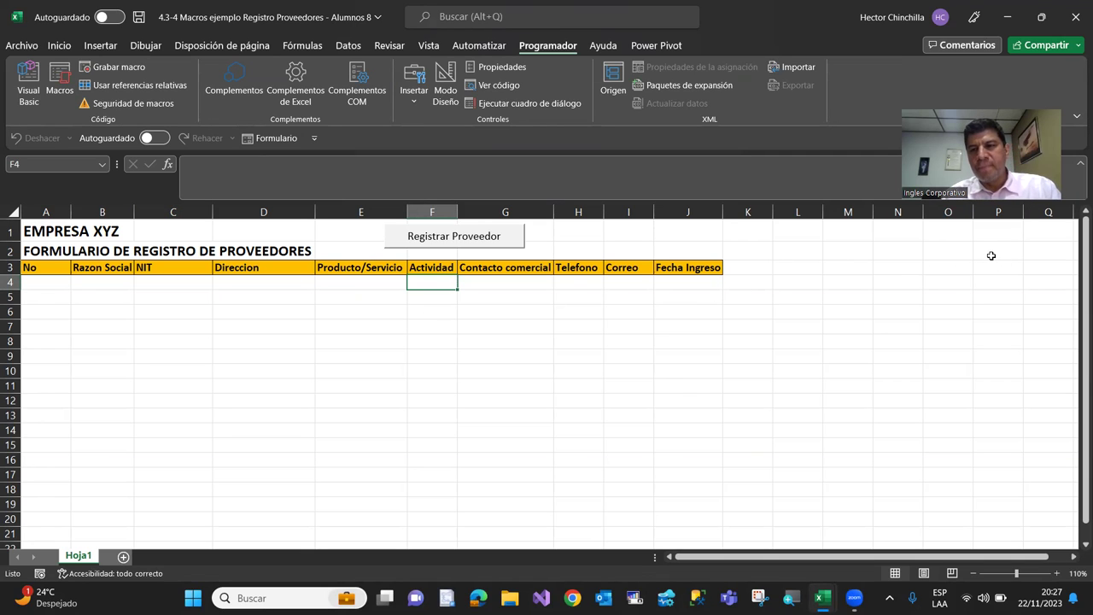
- Enter Comercial, Servicios, Ventas, Agricola, Tecnologia and Medicos down cells P2:P7, then select F4
{"action": "left_click", "coordinate": [992, 256]}
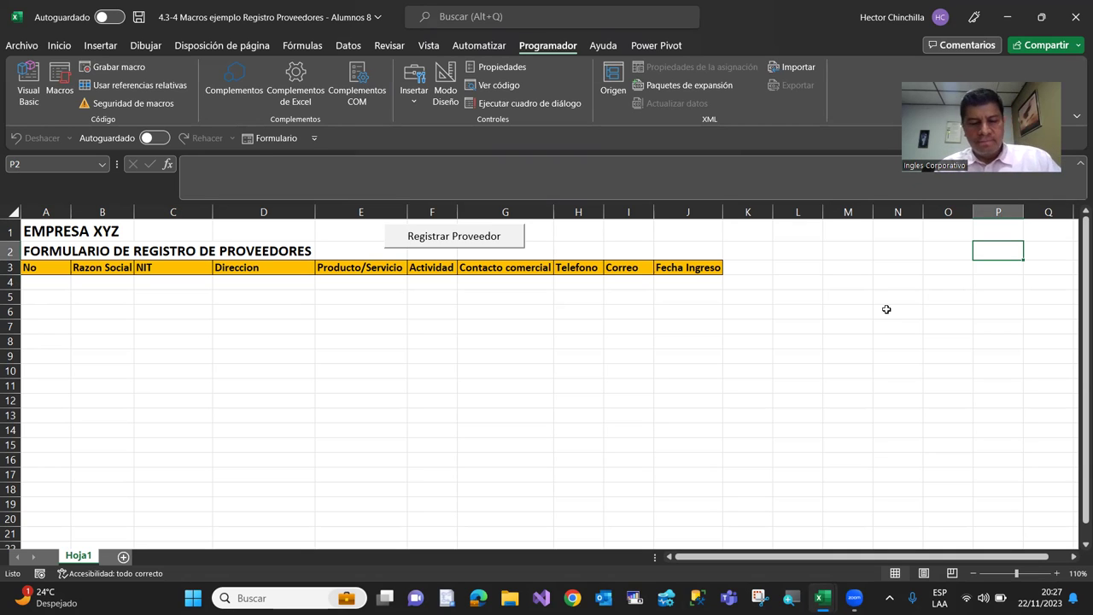
{"action": "type", "text": "Come"}
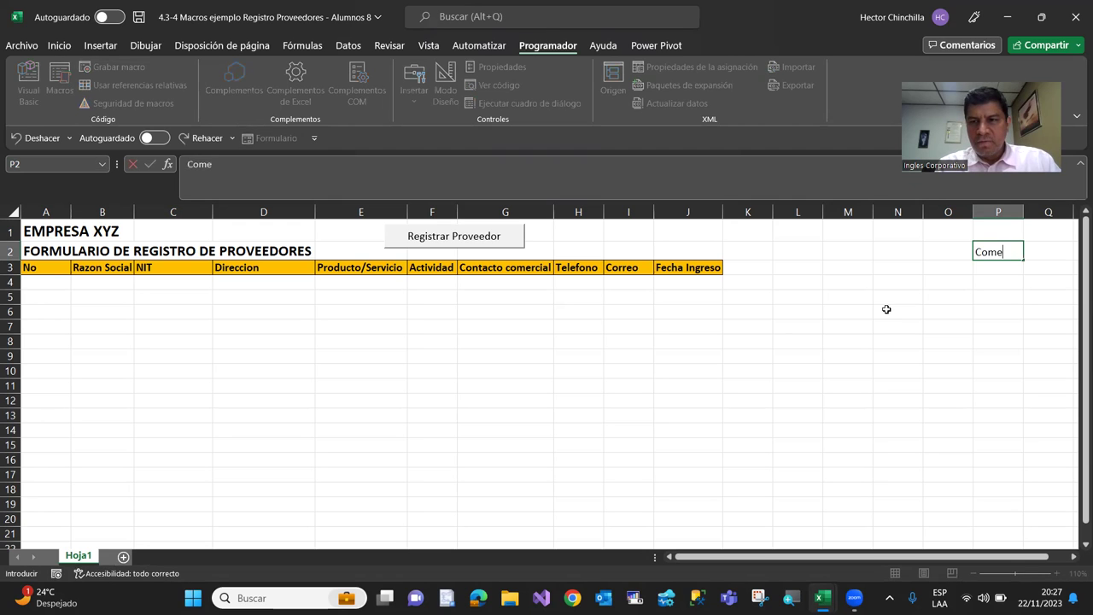
{"action": "type", "text": "rcial"}
{"action": "key", "text": "Return"}
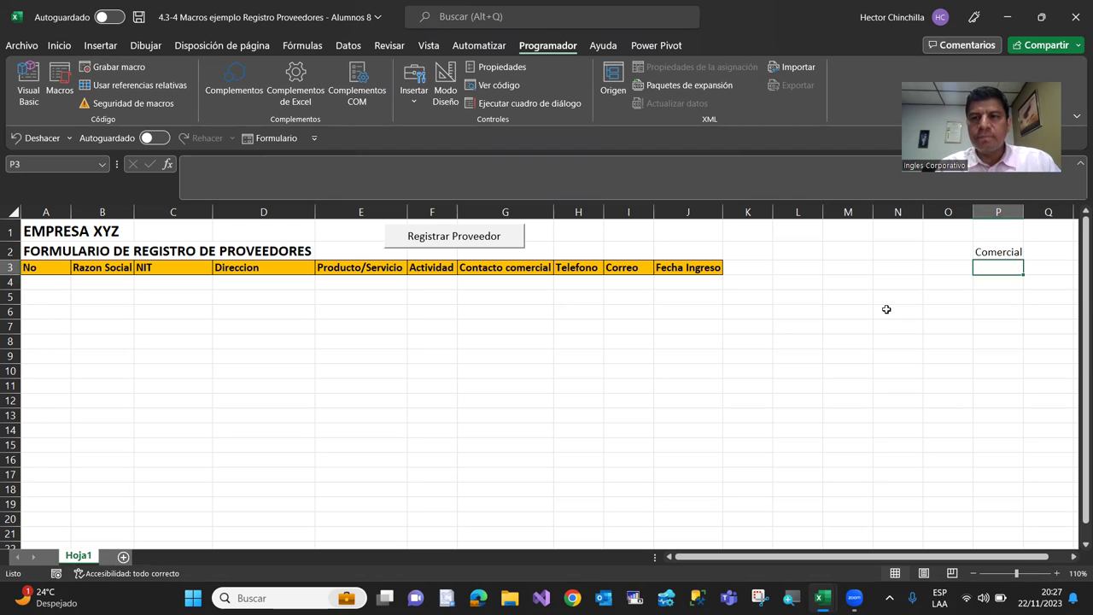
{"action": "type", "text": "Se"}
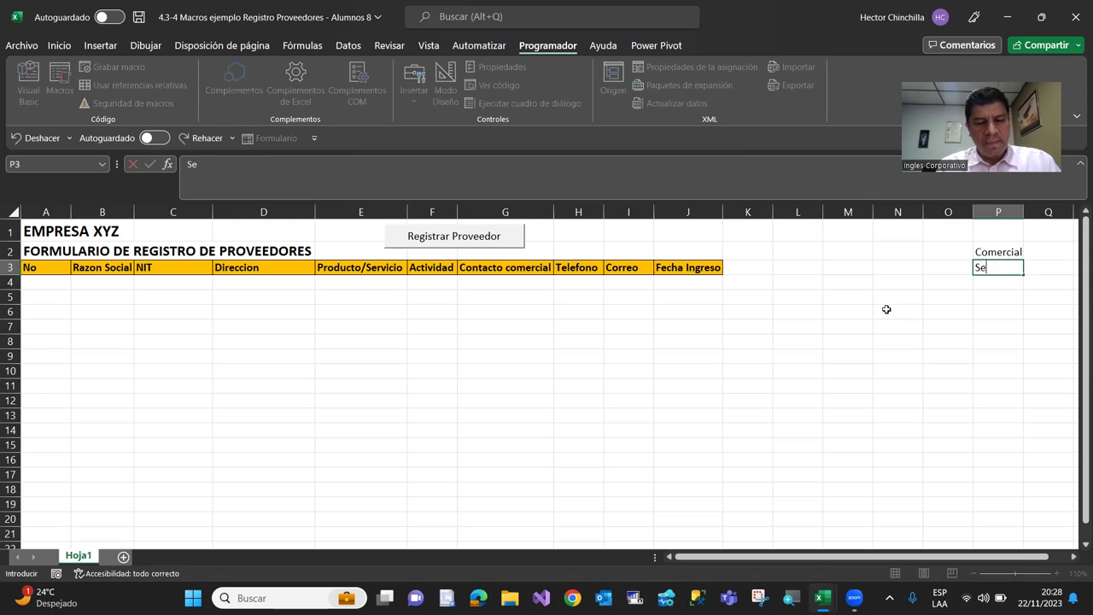
{"action": "type", "text": "rvicios"}
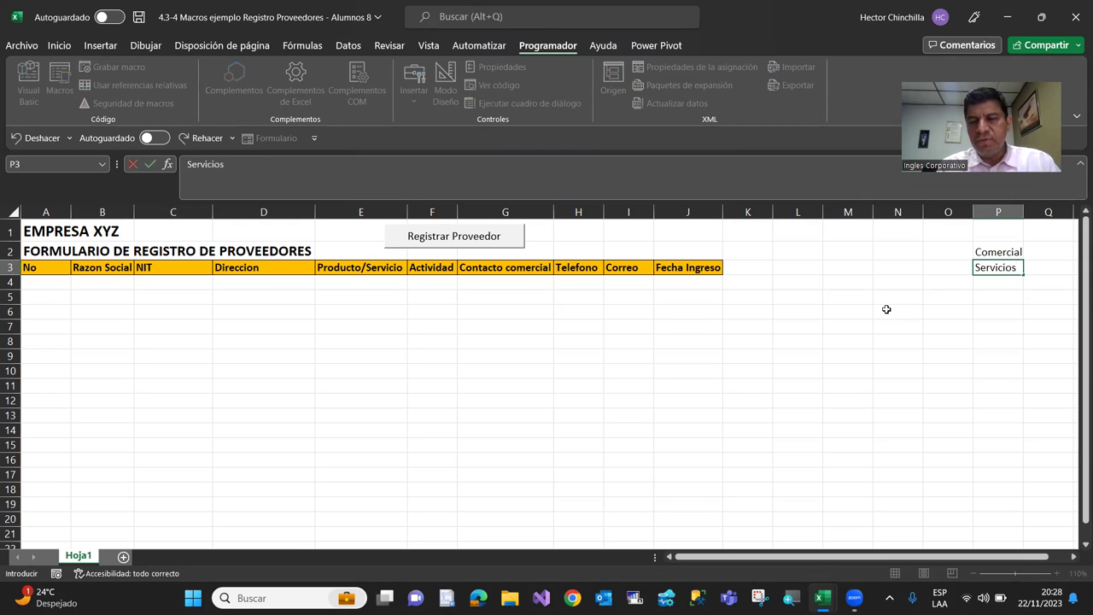
{"action": "key", "text": "Return"}
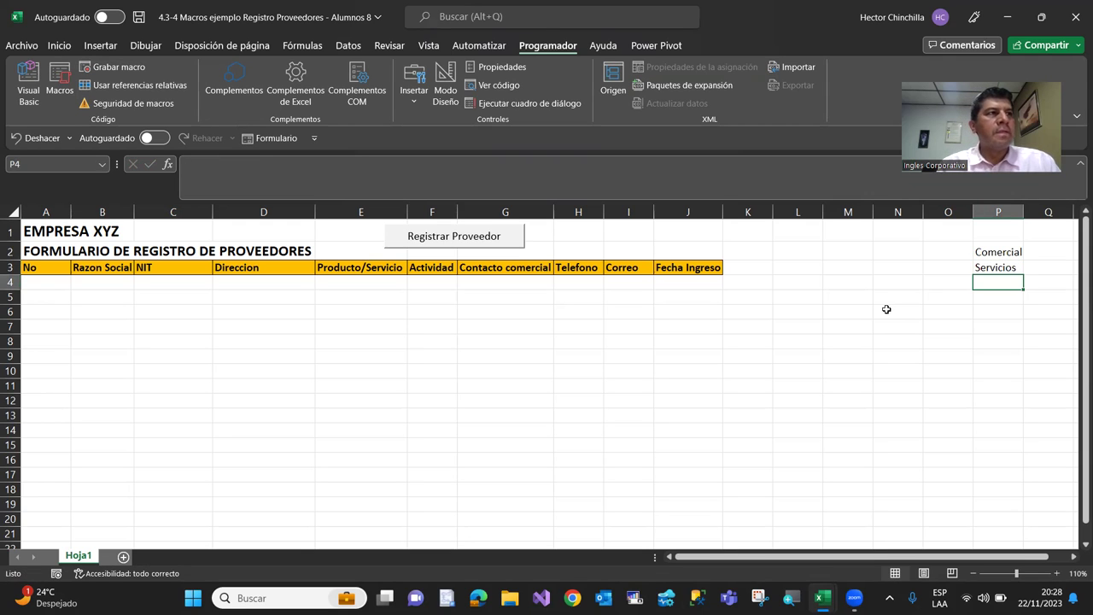
{"action": "type", "text": "Ventas"}
{"action": "key", "text": "Return"}
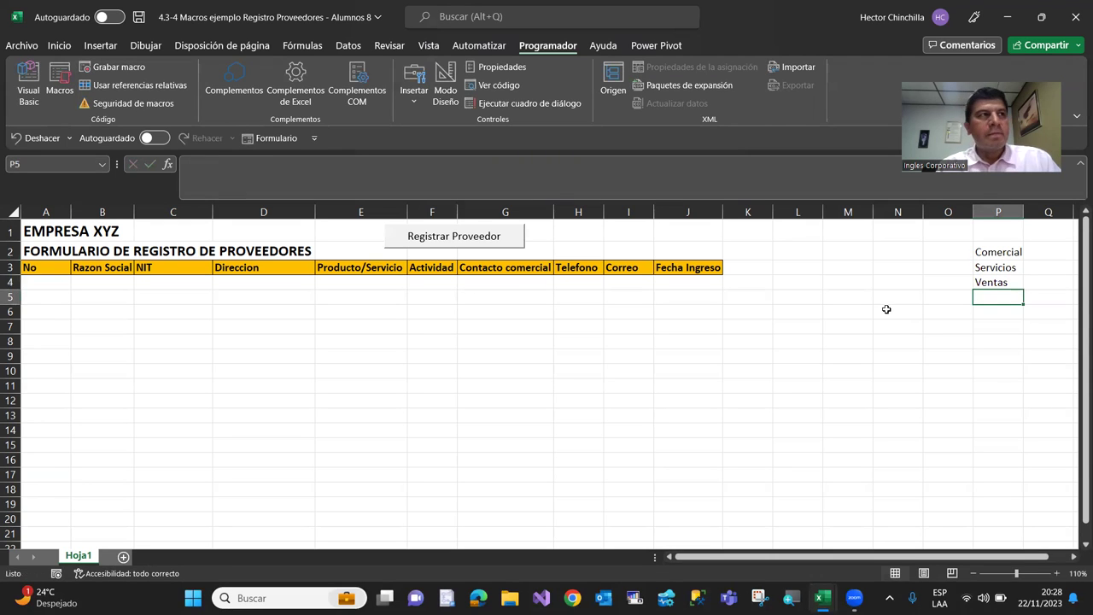
{"action": "type", "text": "Agri"}
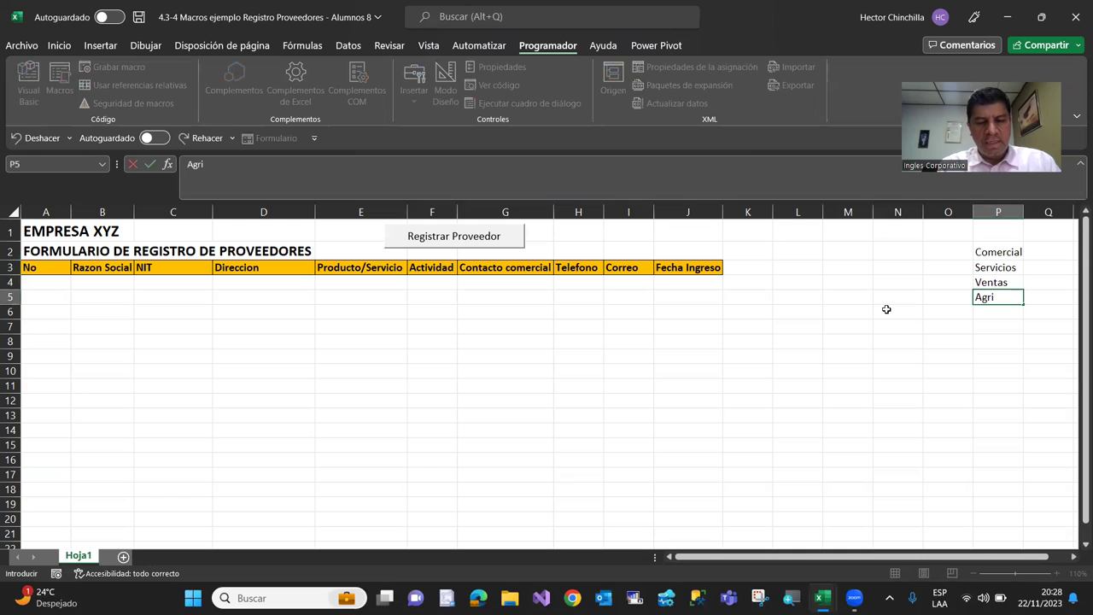
{"action": "type", "text": "cola"}
{"action": "key", "text": "Return"}
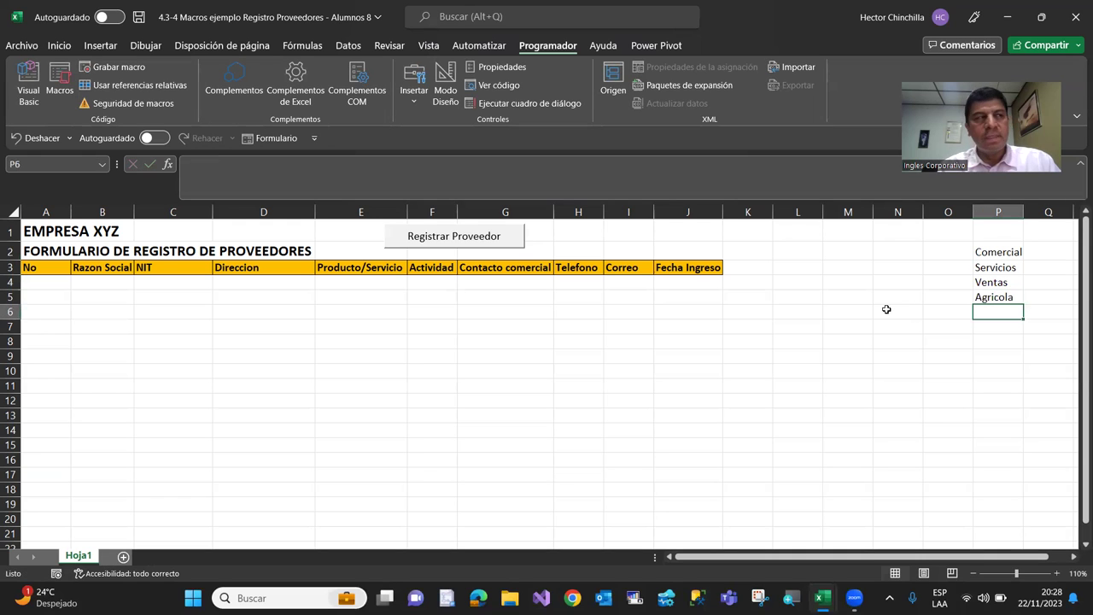
{"action": "type", "text": "Tecnologia"}
{"action": "key", "text": "Return"}
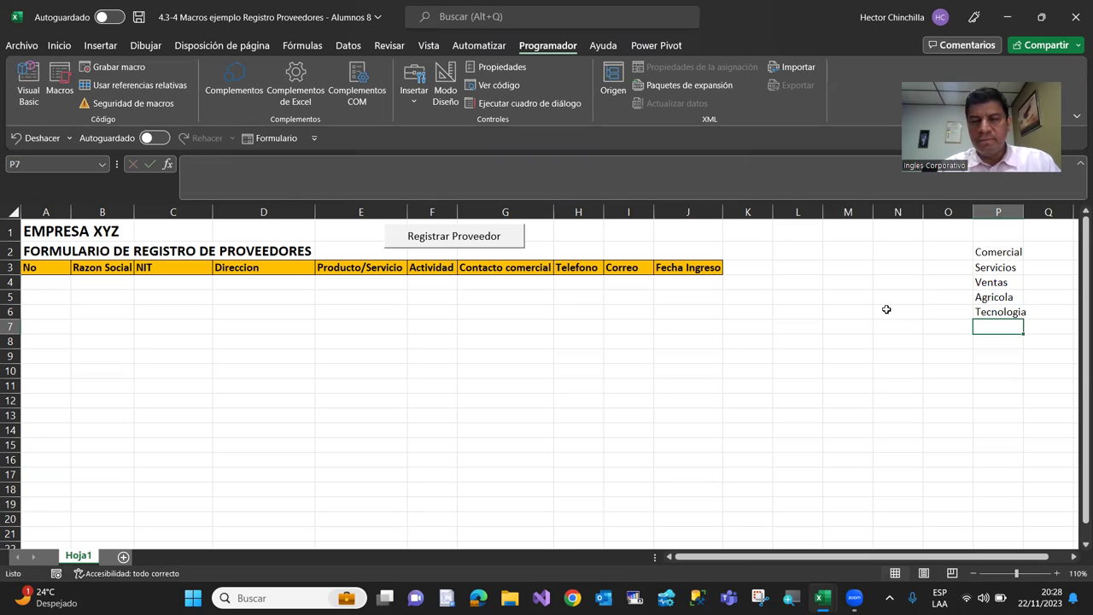
{"action": "type", "text": "Medicos"}
{"action": "key", "text": "Return"}
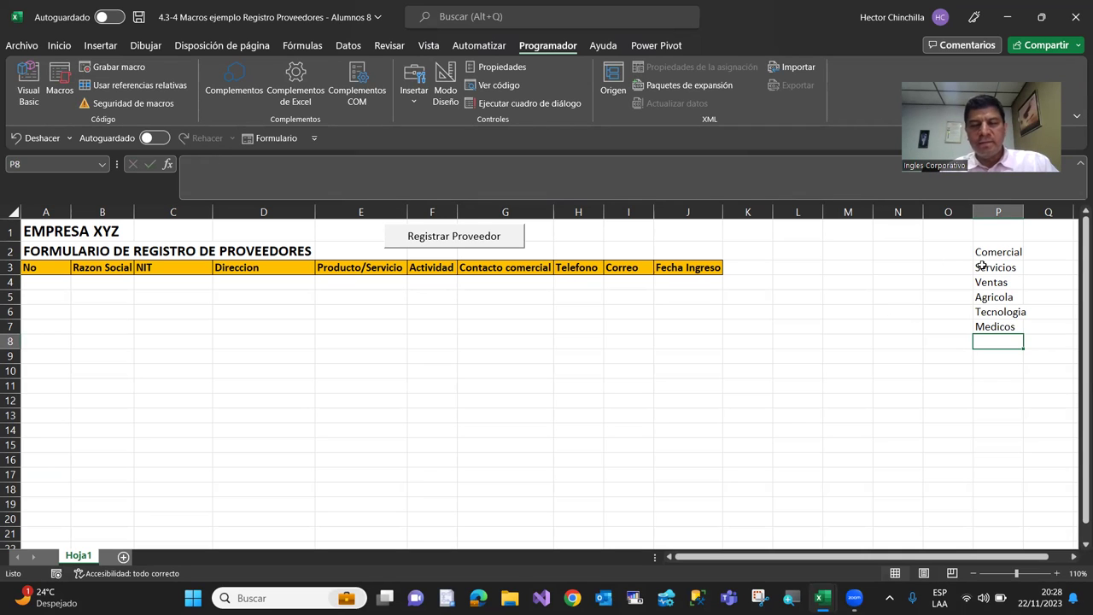
{"action": "left_click", "coordinate": [419, 283]}
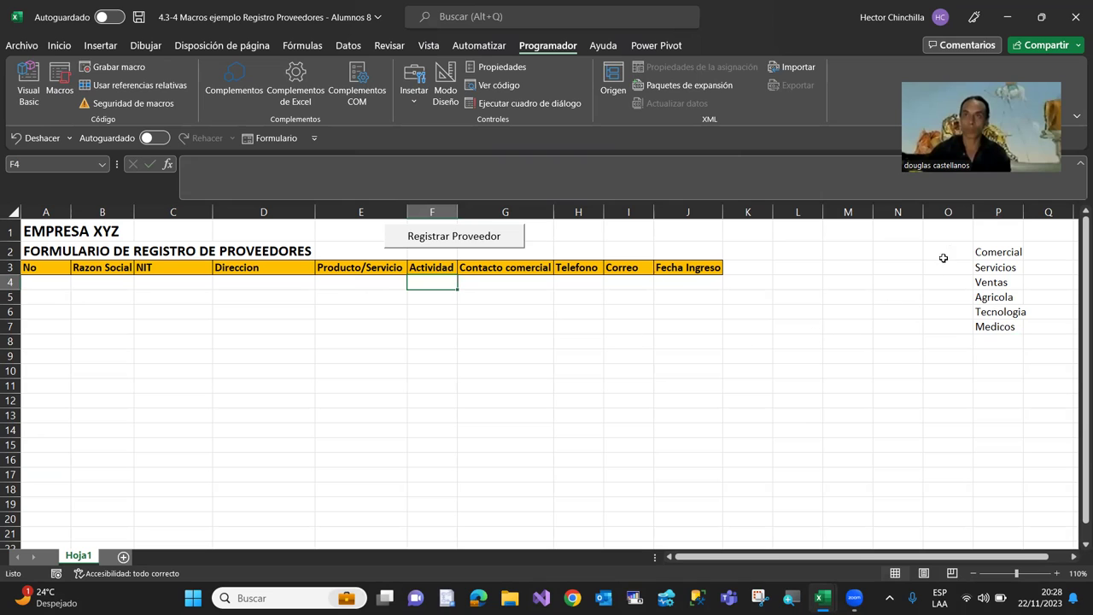
- Select the activity list in P2:P7 and view the form in the VBA editor
{"action": "left_click", "coordinate": [945, 253]}
{"action": "left_click", "coordinate": [991, 256]}
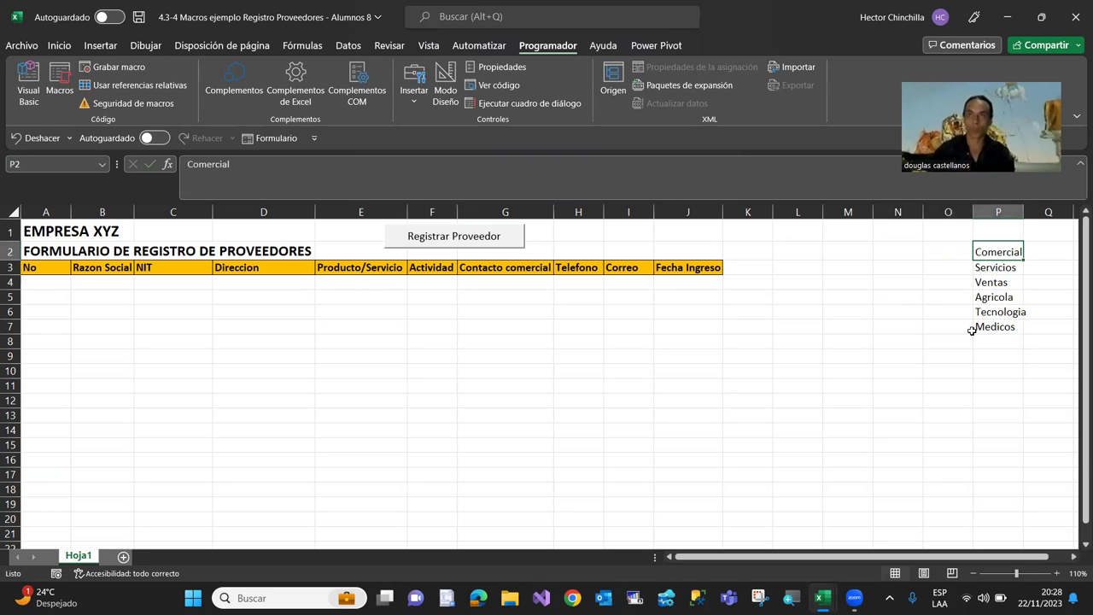
{"action": "left_click", "coordinate": [936, 276]}
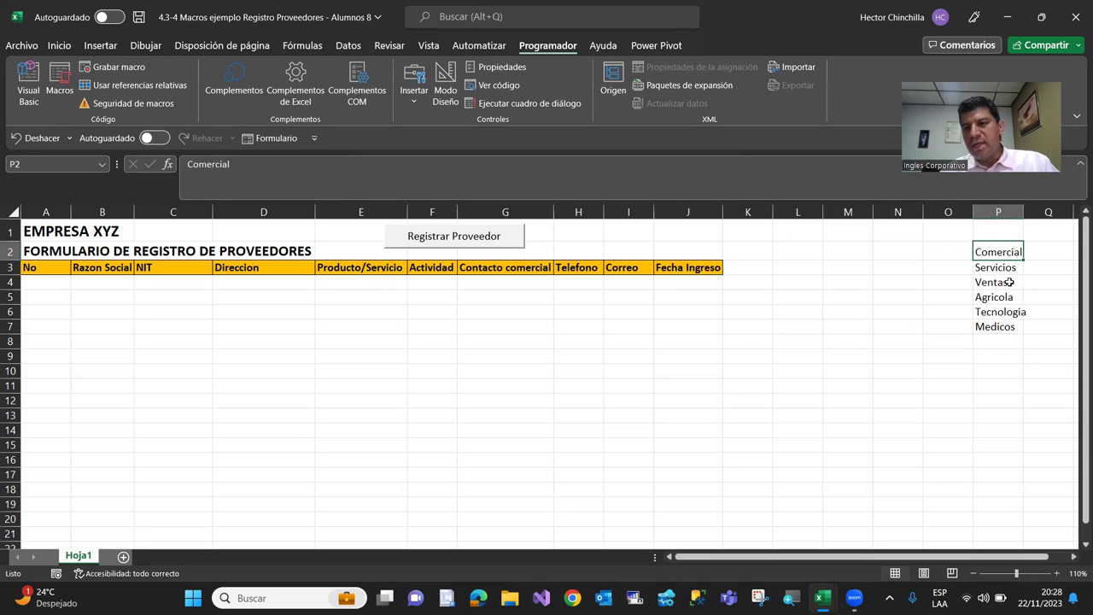
{"action": "left_click_drag", "start_coordinate": [984, 252], "coordinate": [995, 327]}
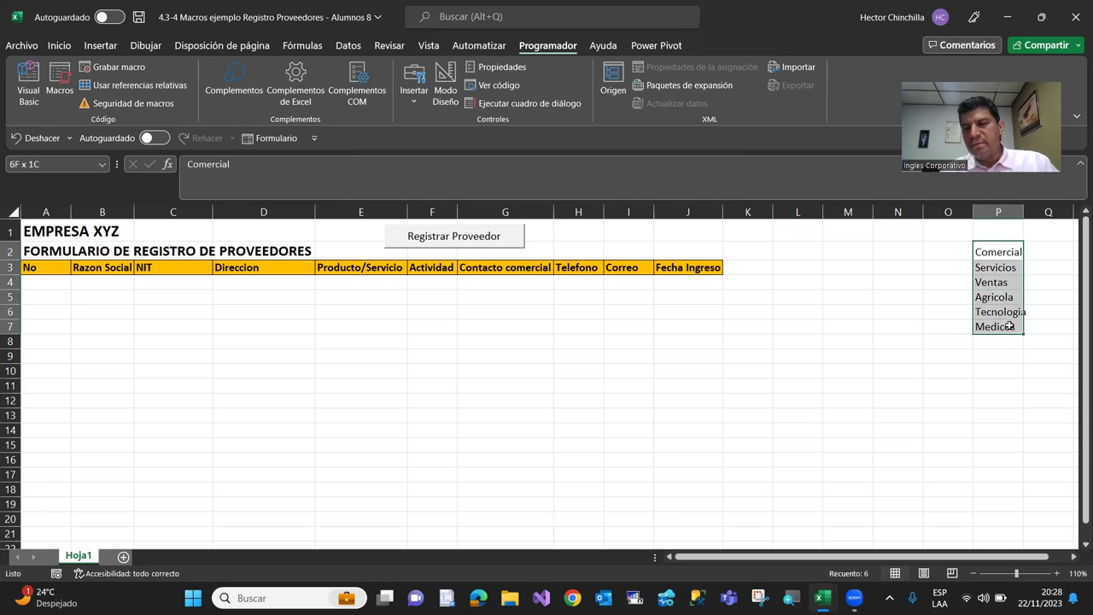
{"action": "left_click", "coordinate": [960, 255]}
{"action": "left_click", "coordinate": [991, 252]}
{"action": "left_click_drag", "start_coordinate": [1002, 293], "coordinate": [998, 328]}
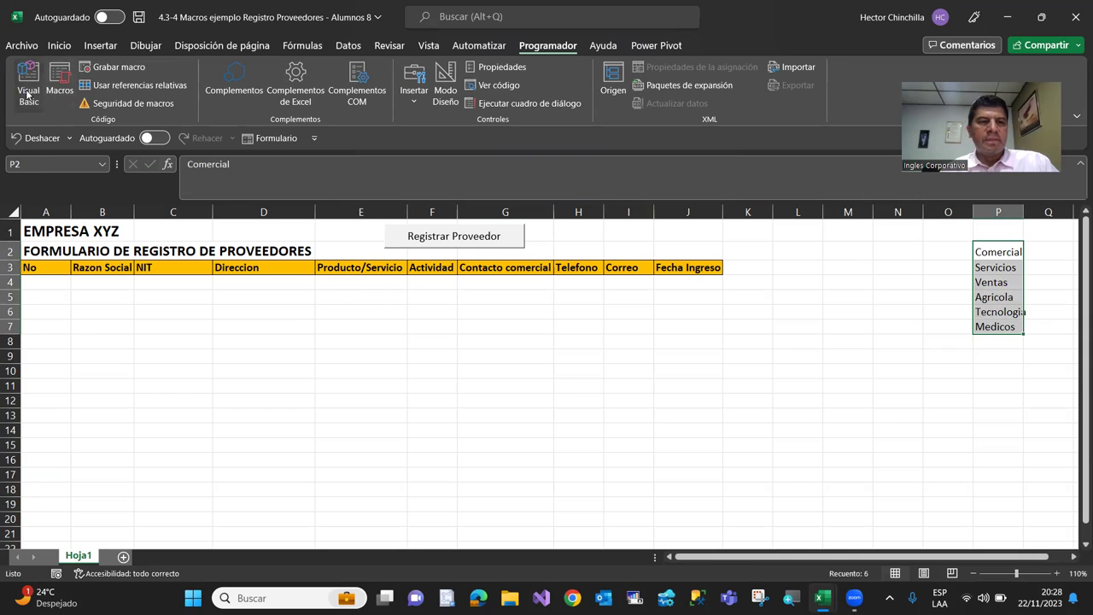
{"action": "left_click", "coordinate": [28, 94]}
{"action": "left_click", "coordinate": [437, 284]}
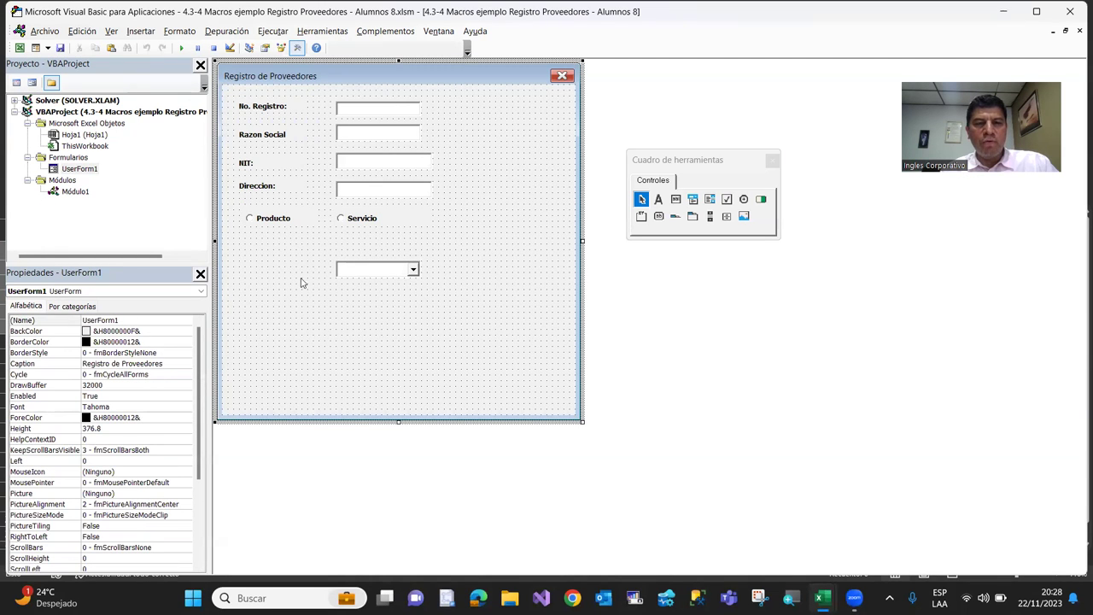
- Run the form via Registrar Proveedor, find its activity dropdown empty, and close it
{"action": "left_click", "coordinate": [17, 48]}
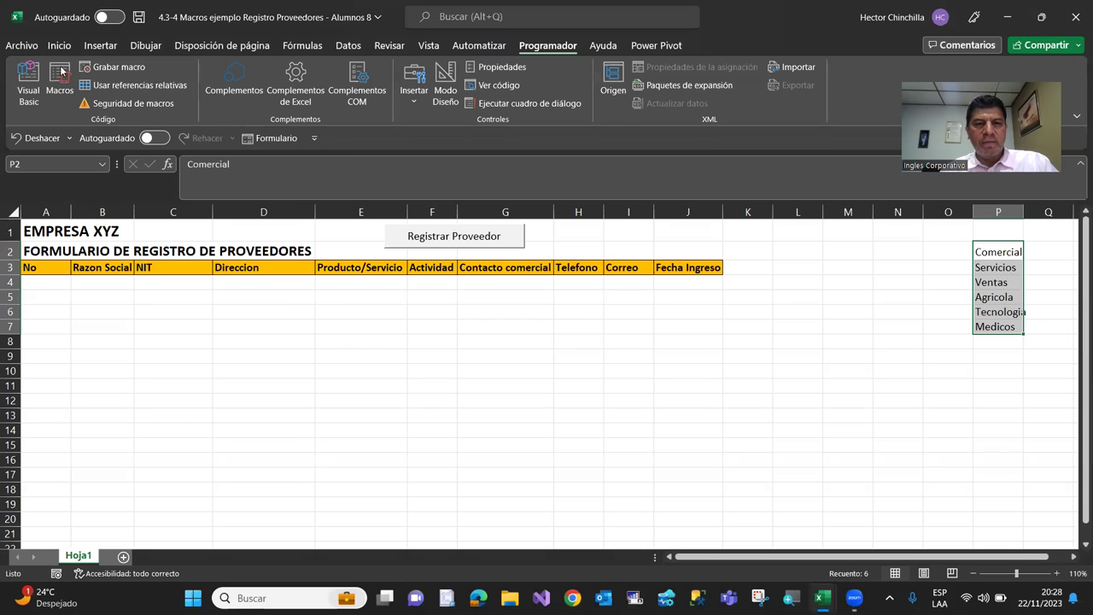
{"action": "left_click", "coordinate": [440, 246]}
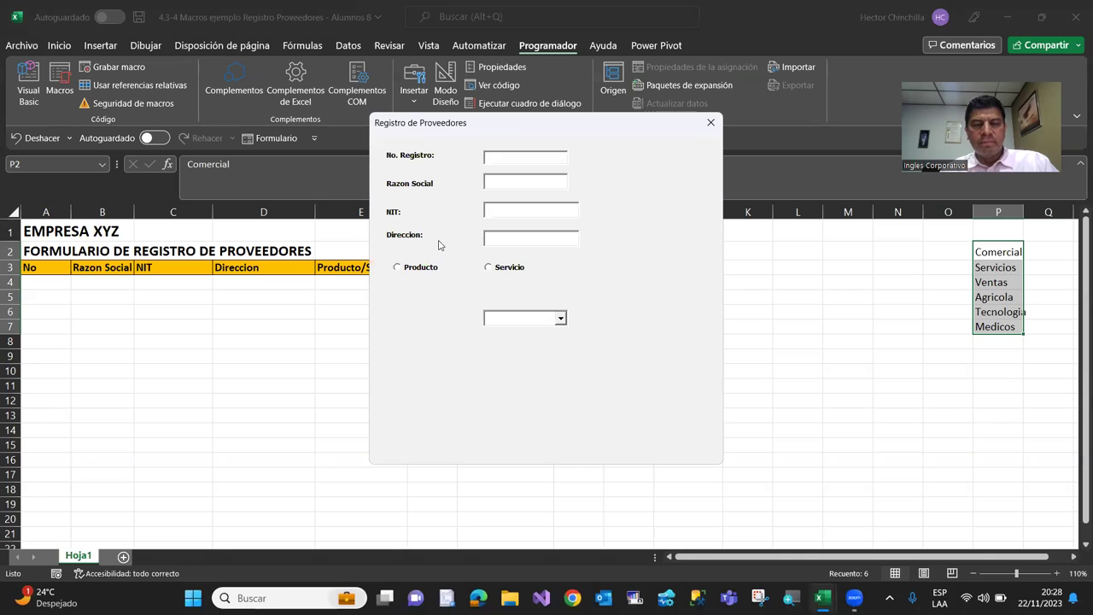
{"action": "left_click", "coordinate": [561, 320]}
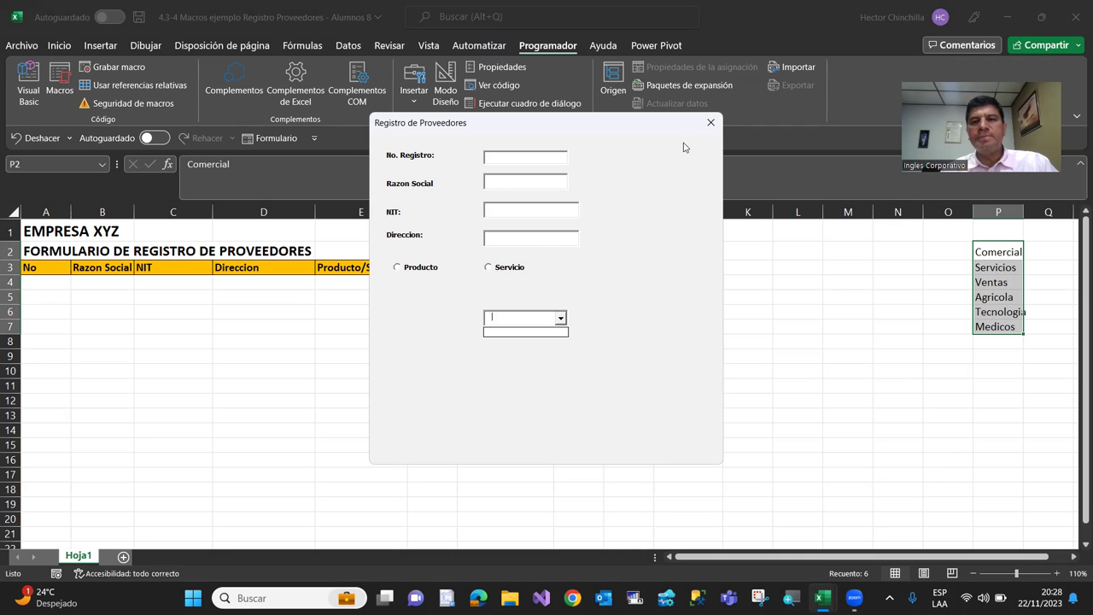
{"action": "left_click", "coordinate": [710, 125]}
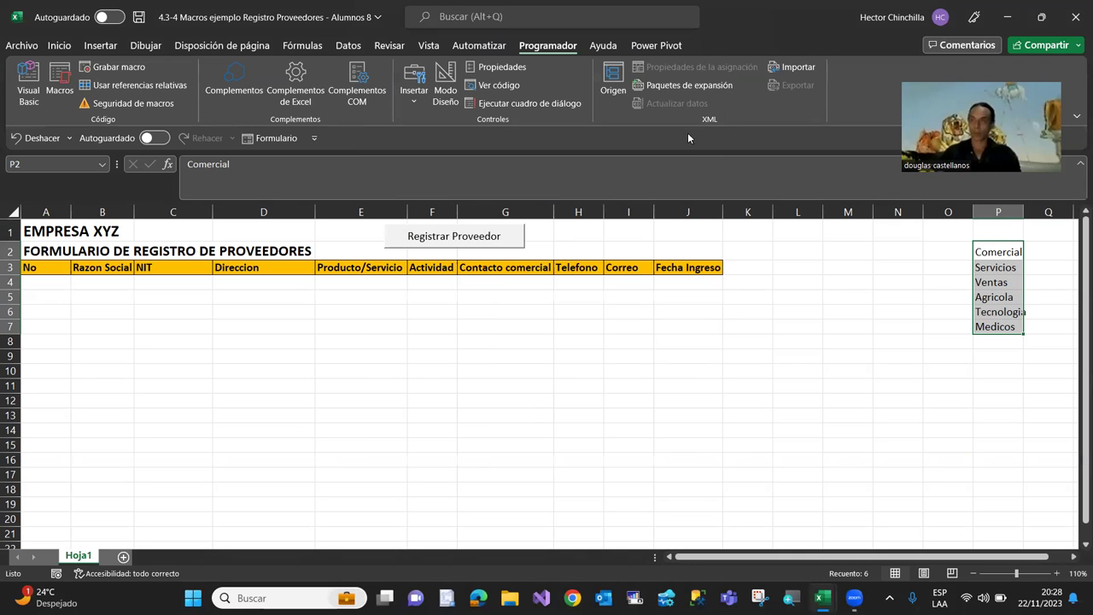
{"action": "left_click", "coordinate": [461, 329]}
{"action": "left_click", "coordinate": [28, 85]}
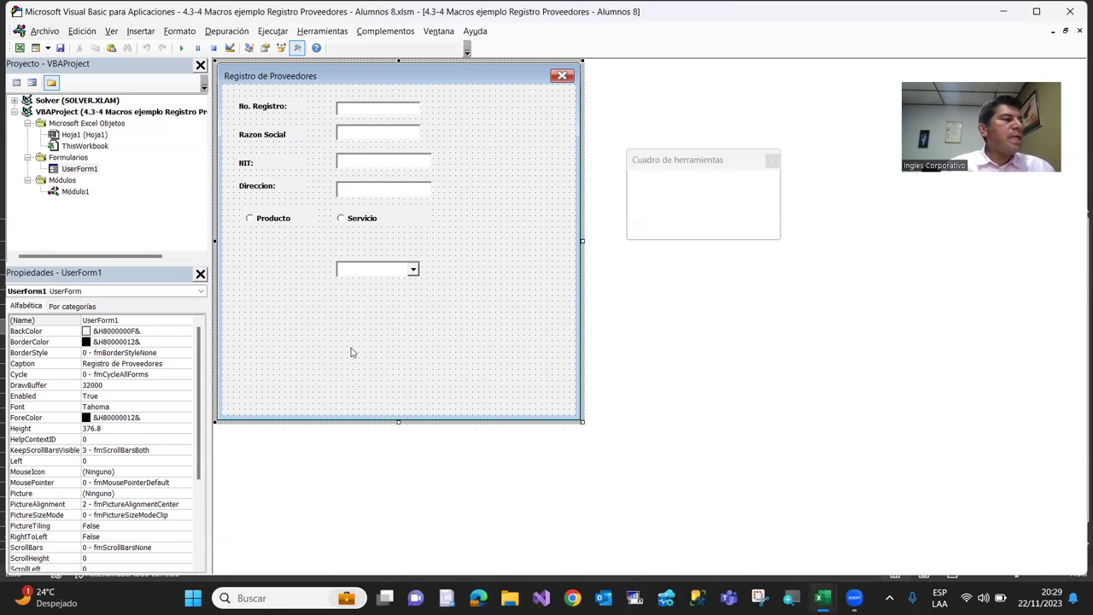
- Move the combo box up under the options and place a copy of the Direccion: label left of it
{"action": "left_click", "coordinate": [367, 276]}
{"action": "left_click_drag", "start_coordinate": [367, 275], "coordinate": [365, 255]}
{"action": "left_click", "coordinate": [271, 259]}
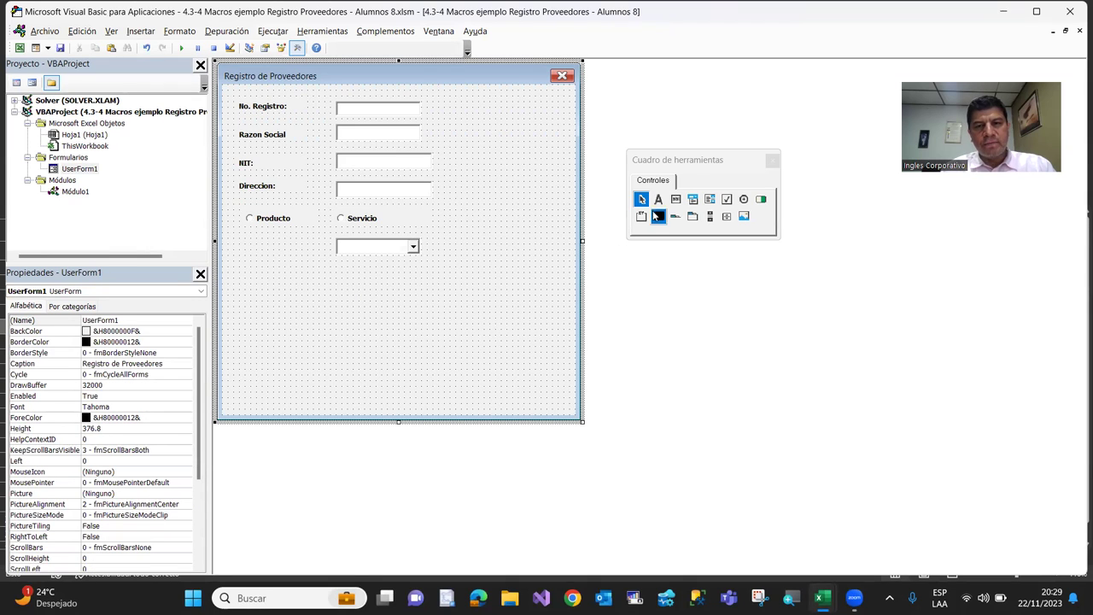
{"action": "left_click", "coordinate": [263, 190]}
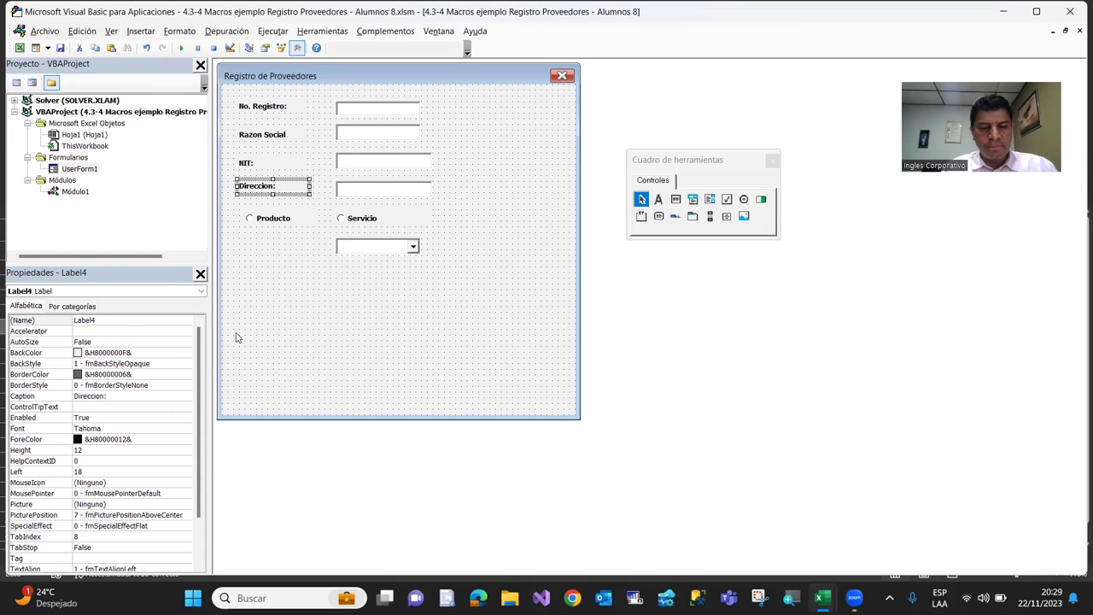
{"action": "left_click", "coordinate": [287, 252]}
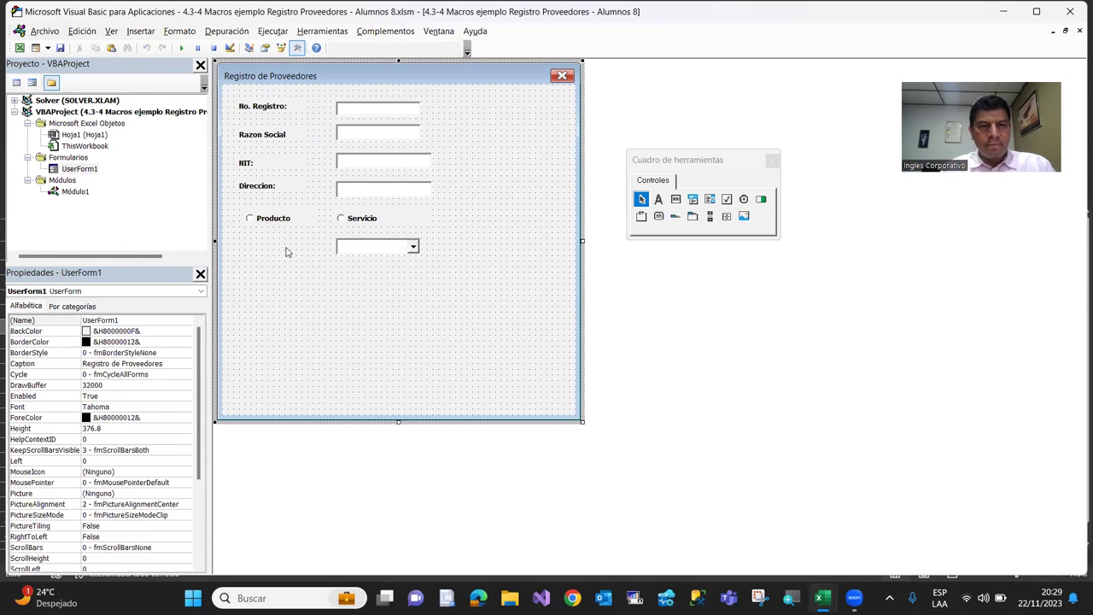
{"action": "key", "text": "ctrl+v"}
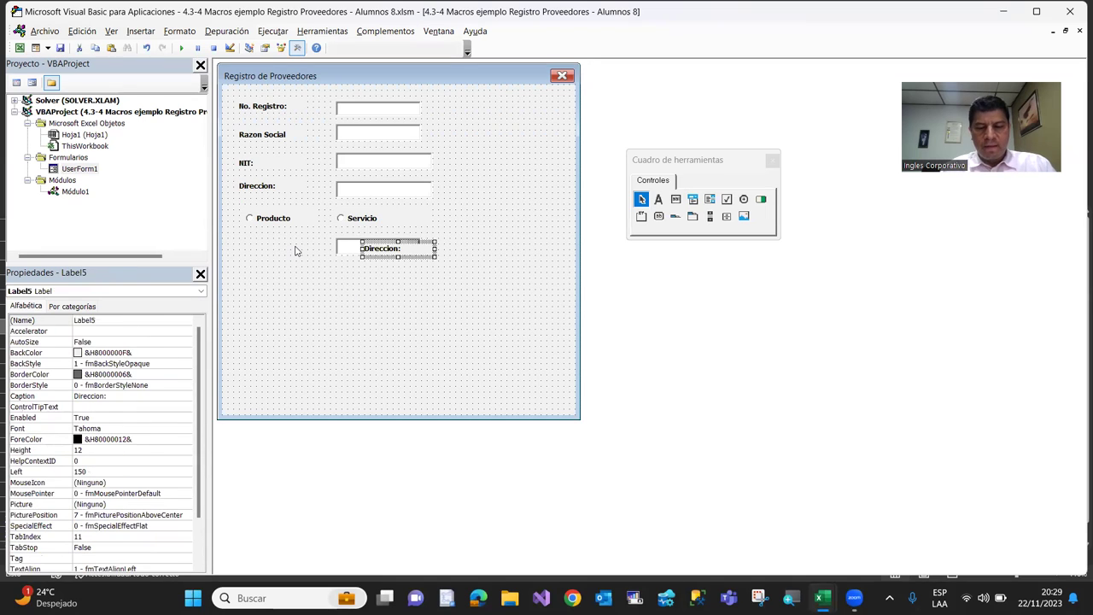
{"action": "key", "text": "Tab"}
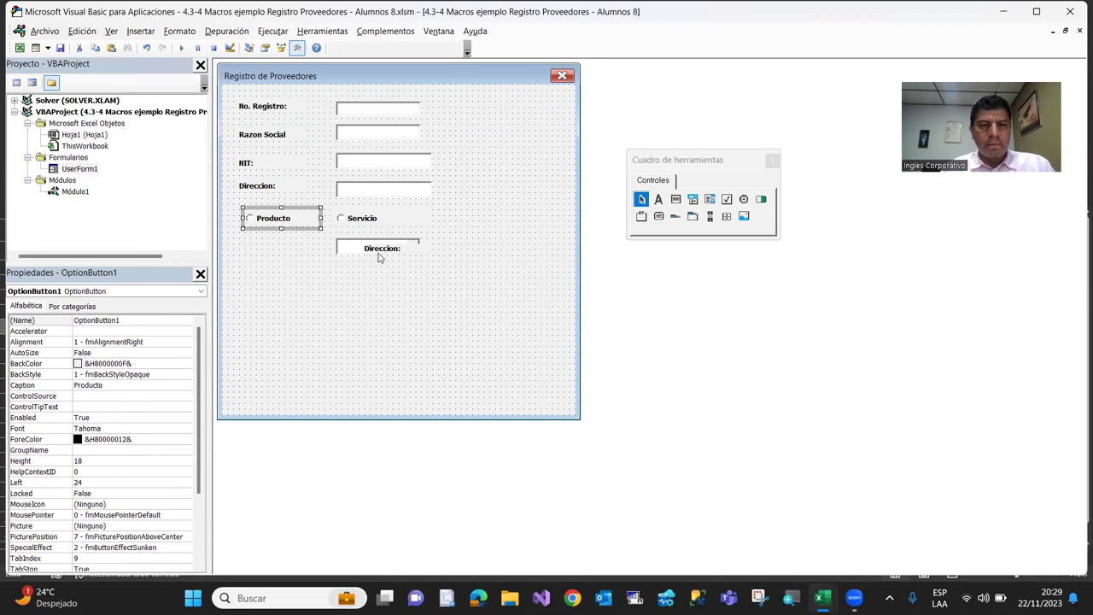
{"action": "left_click", "coordinate": [396, 255]}
{"action": "left_click_drag", "start_coordinate": [397, 255], "coordinate": [273, 251]}
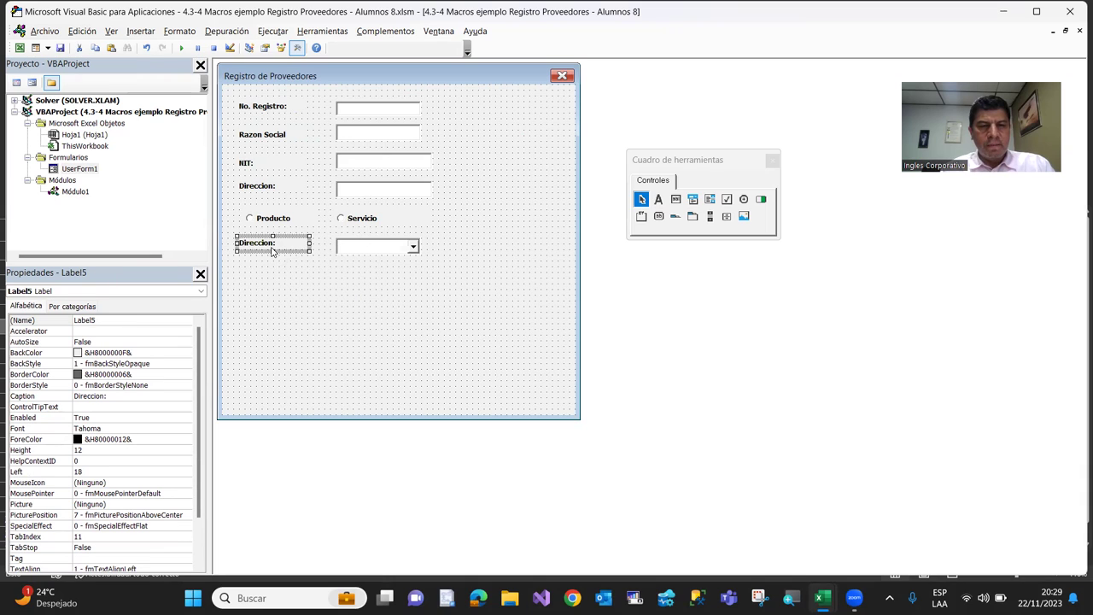
- Change the copied label's Caption to 'Actividad:'
{"action": "left_click", "coordinate": [110, 398]}
{"action": "type", "text": "Actividad:"}
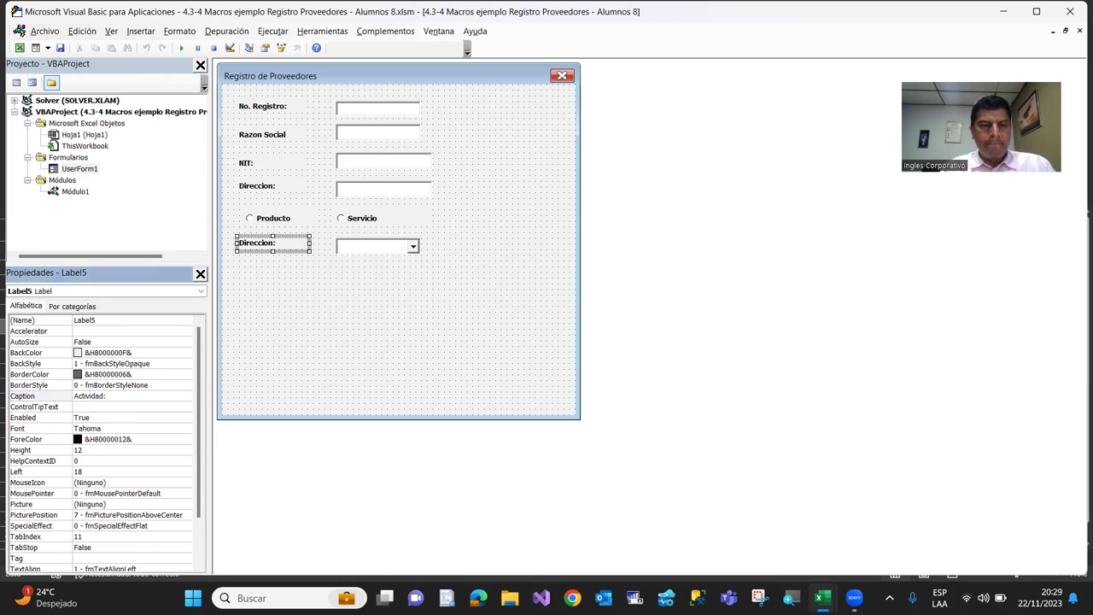
{"action": "key", "text": "Return"}
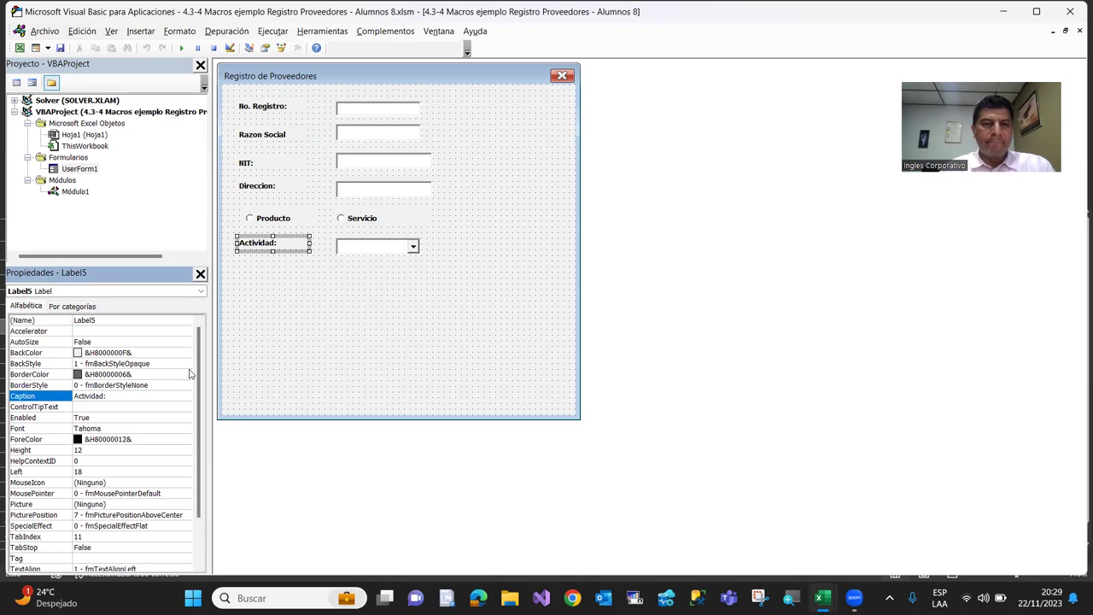
{"action": "left_click", "coordinate": [296, 389]}
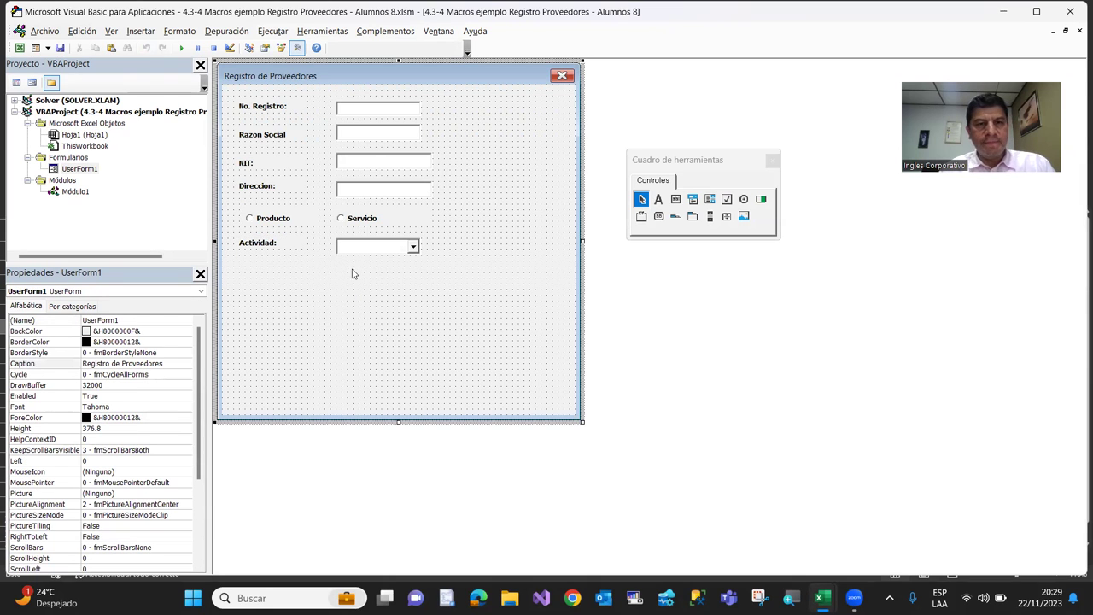
- Drag ComboBox1's right edge outward to widen it, then review its Properties list
{"action": "left_click", "coordinate": [407, 249]}
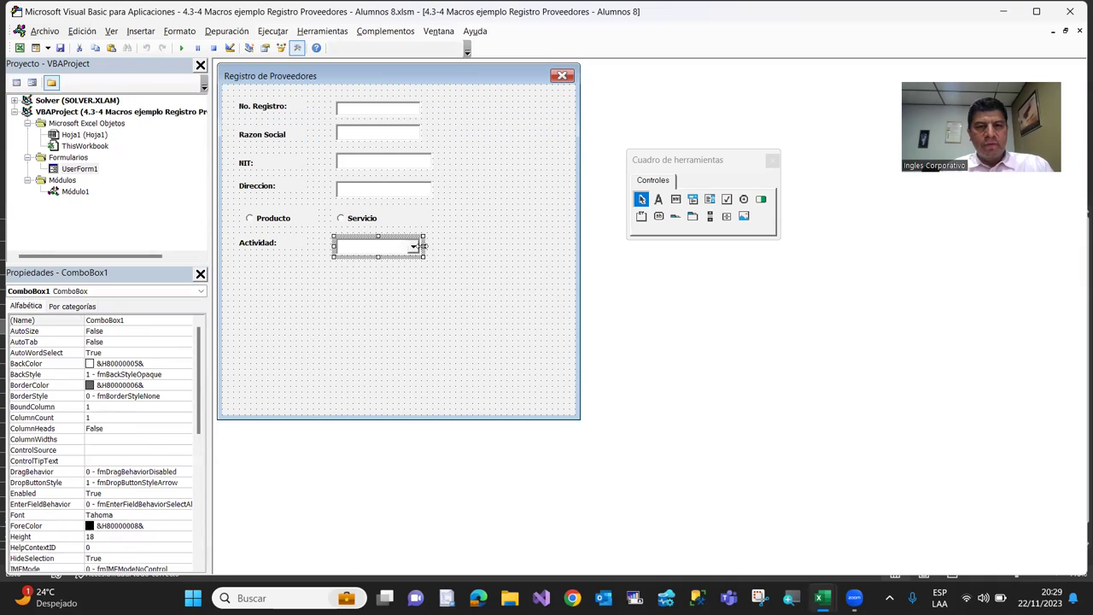
{"action": "left_click_drag", "start_coordinate": [441, 246], "coordinate": [441, 246]}
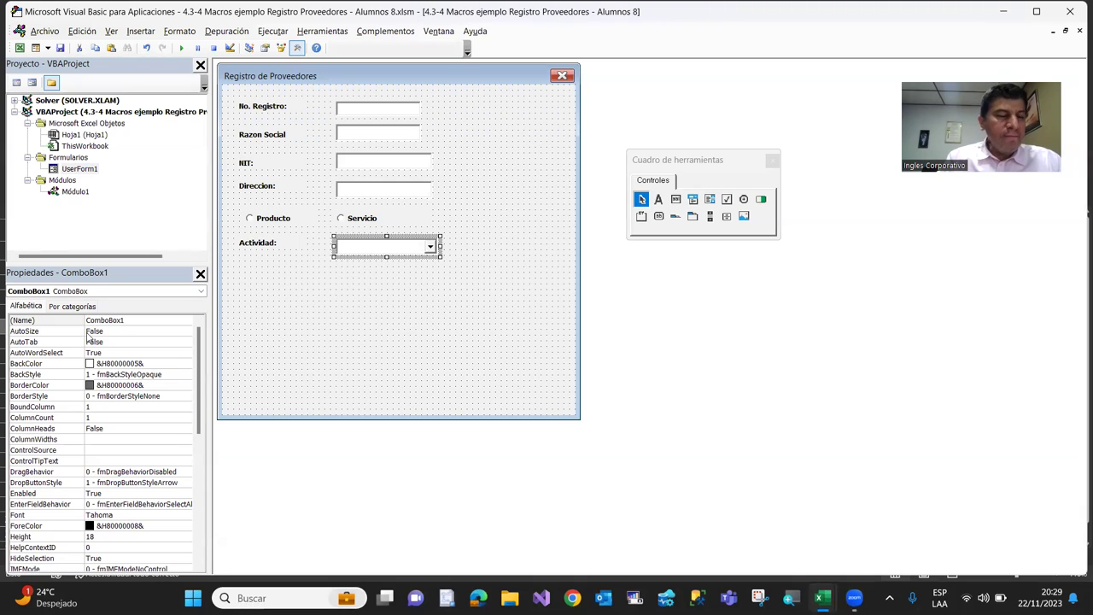
{"action": "left_click", "coordinate": [197, 391]}
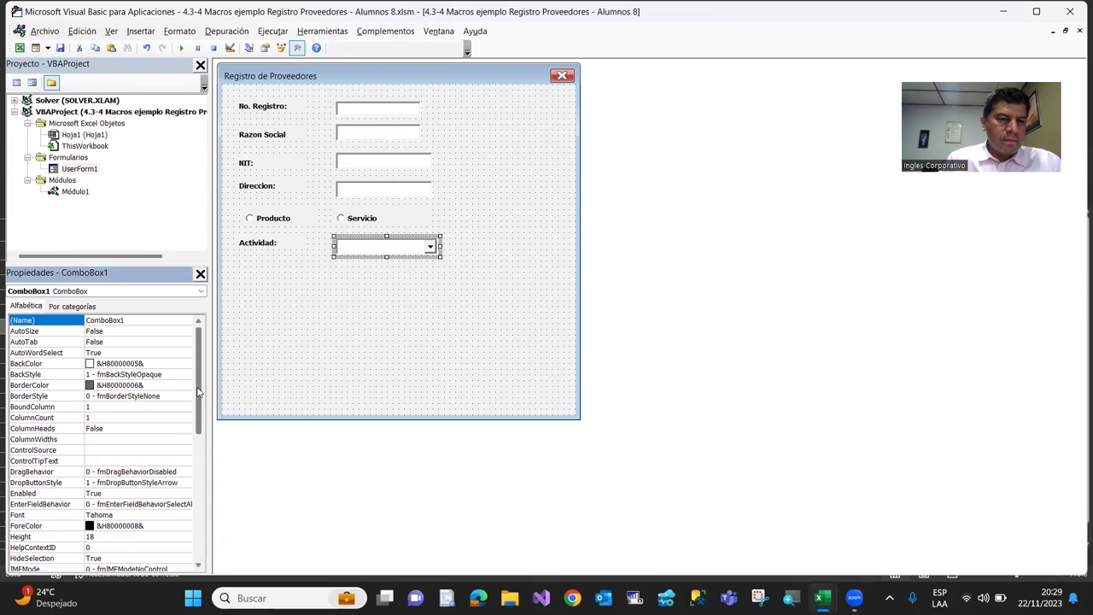
{"action": "left_click_drag", "start_coordinate": [197, 391], "coordinate": [218, 540]}
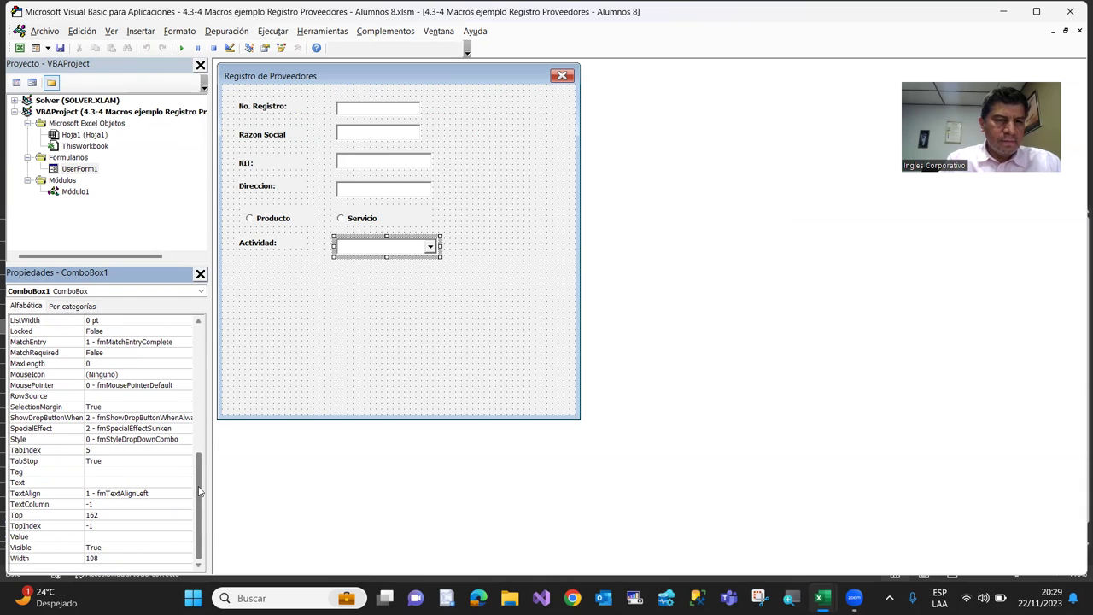
{"action": "left_click_drag", "start_coordinate": [199, 491], "coordinate": [199, 423]}
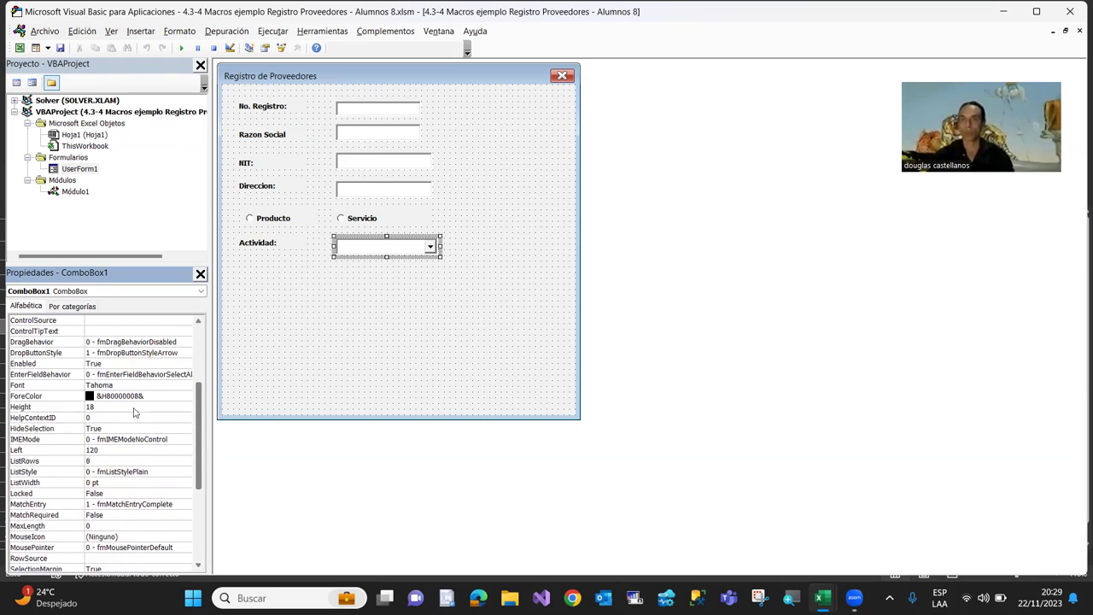
{"action": "mouse_move", "coordinate": [198, 424]}
{"action": "left_mouse_down"}
{"action": "mouse_move", "coordinate": [200, 369]}
{"action": "mouse_move", "coordinate": [202, 383]}
{"action": "left_mouse_up"}
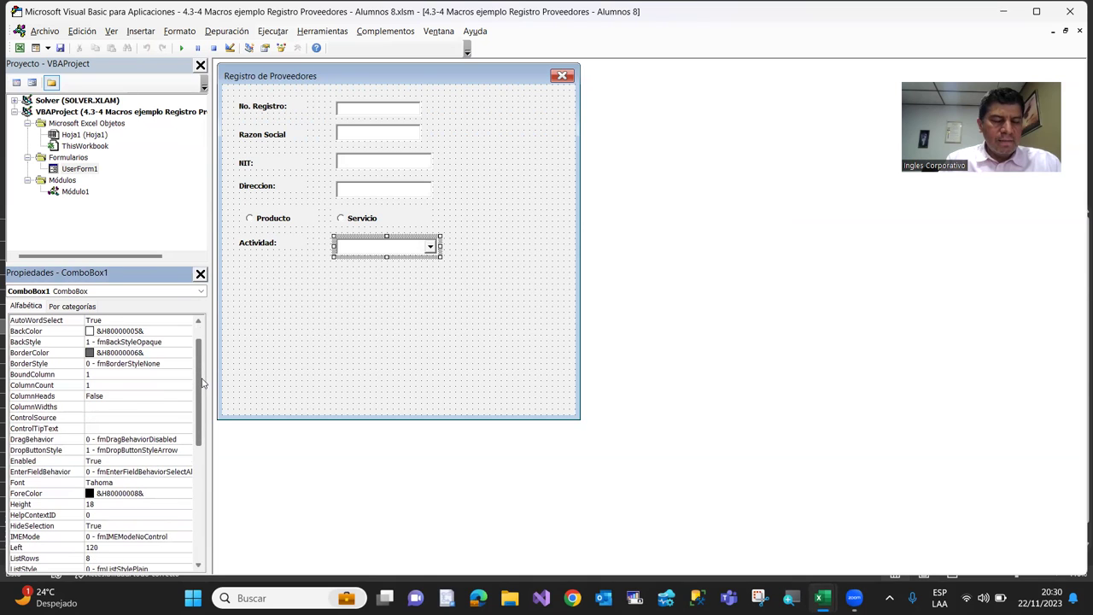
{"action": "left_click", "coordinate": [394, 288]}
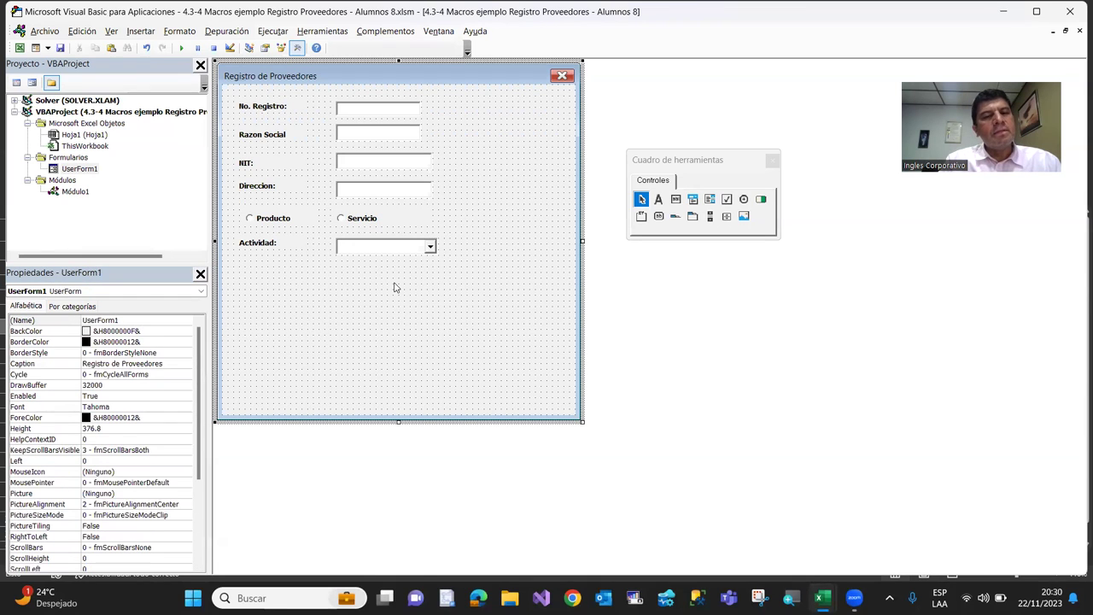
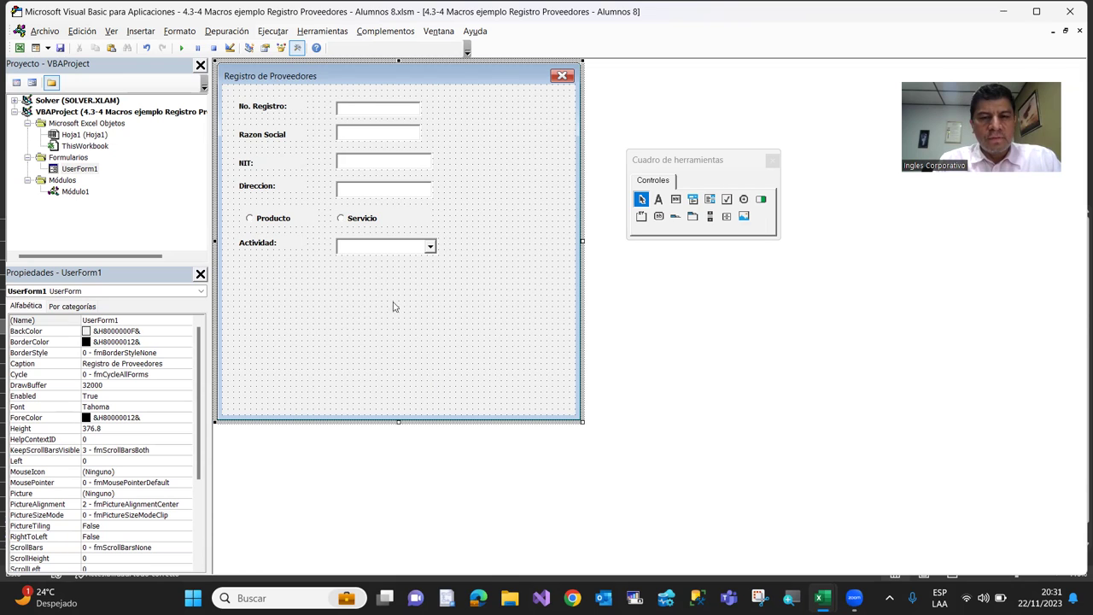
- Open UserForm1's code and delete the empty Label2_Click procedure
{"action": "double_click", "coordinate": [360, 312]}
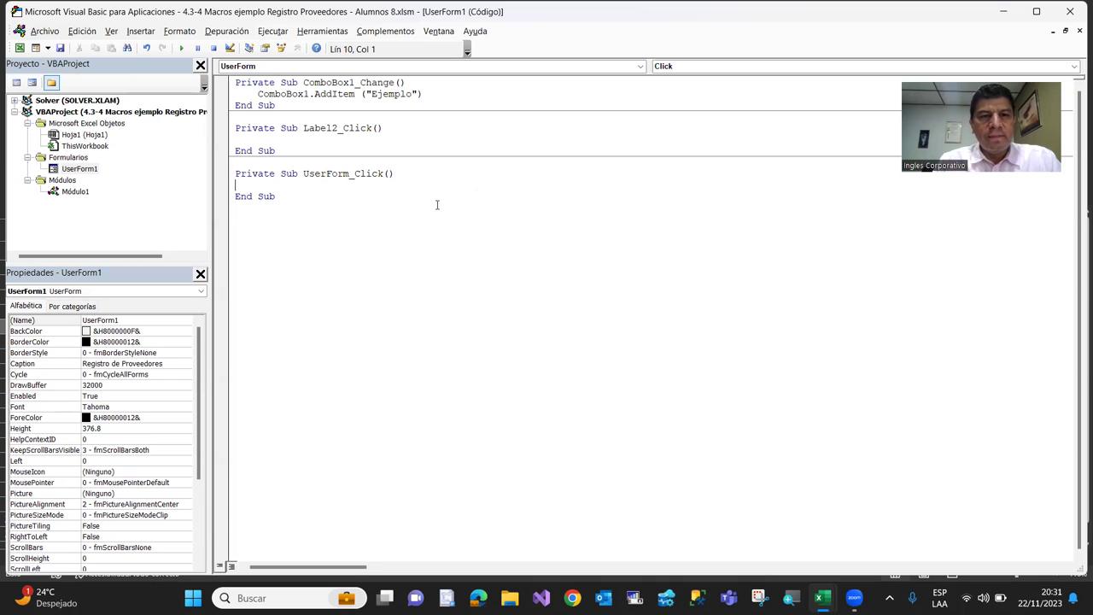
{"action": "left_click_drag", "start_coordinate": [282, 152], "coordinate": [236, 129]}
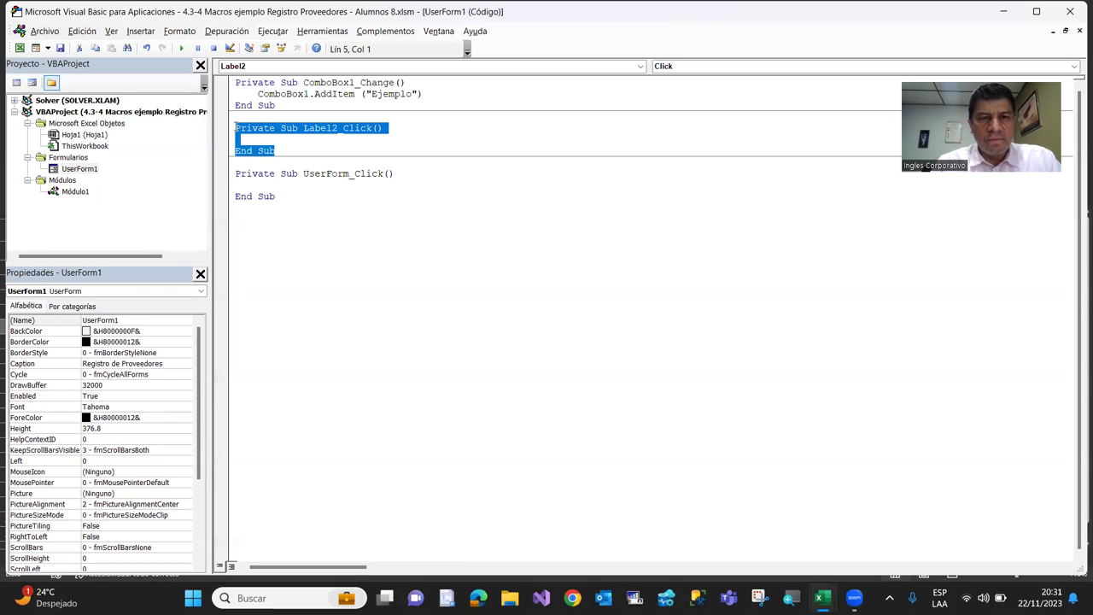
{"action": "key", "text": "Delete"}
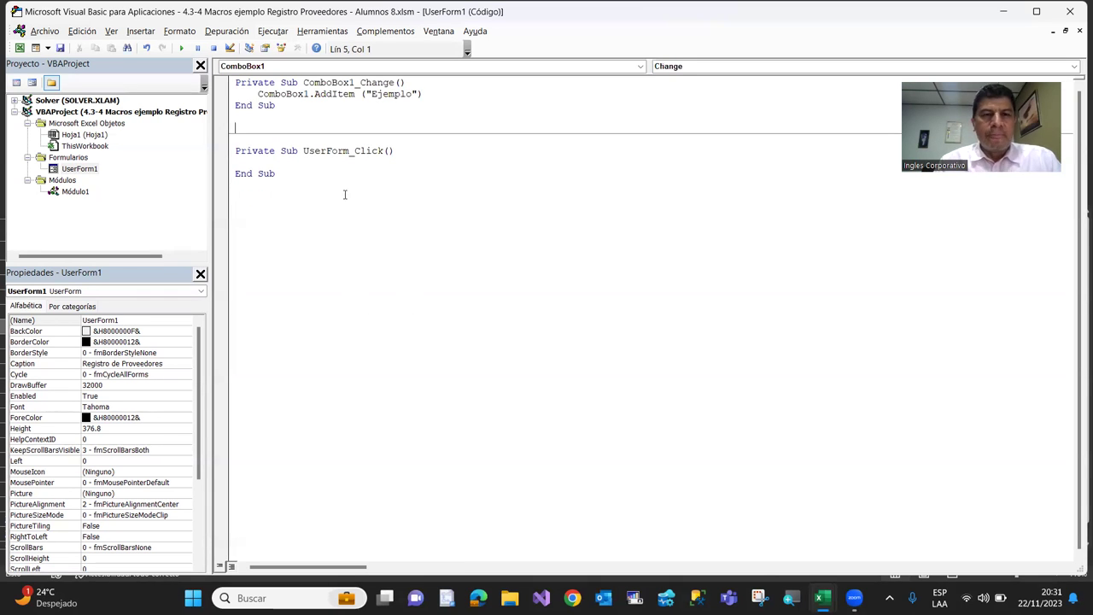
{"action": "left_click", "coordinate": [289, 165]}
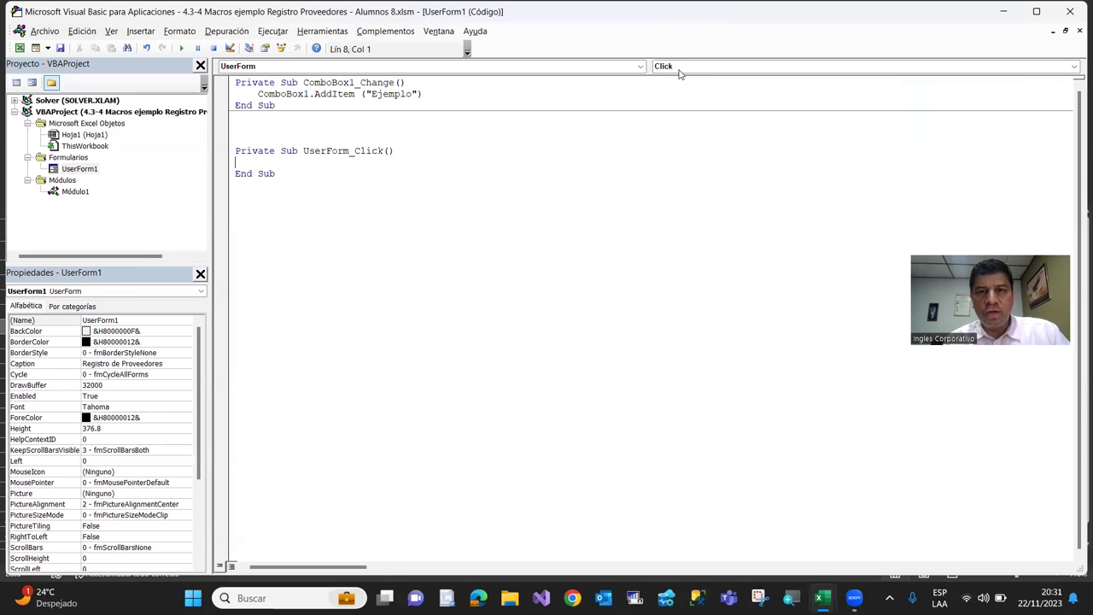
{"action": "left_click", "coordinate": [331, 152]}
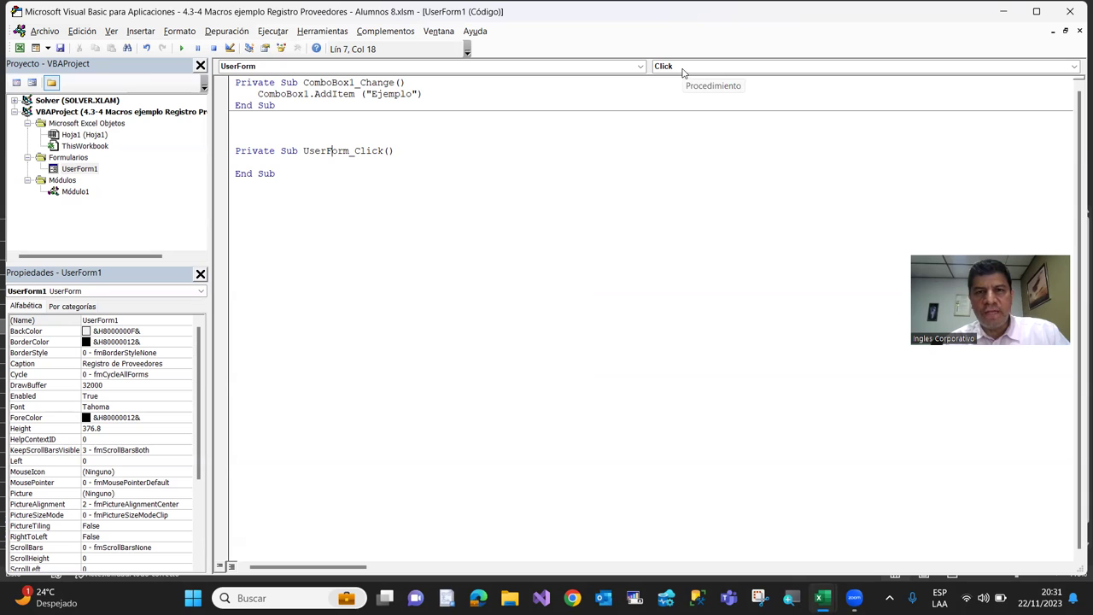
- Add an empty UserForm_Activate procedure and delete the empty UserForm_Click procedure
{"action": "left_click", "coordinate": [815, 67]}
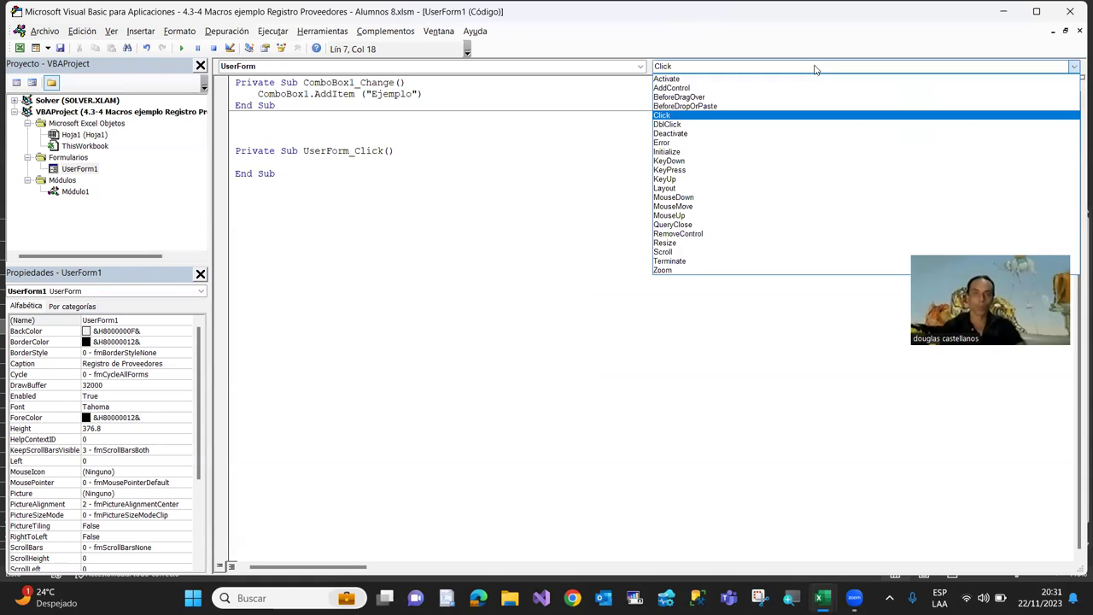
{"action": "left_click", "coordinate": [708, 79]}
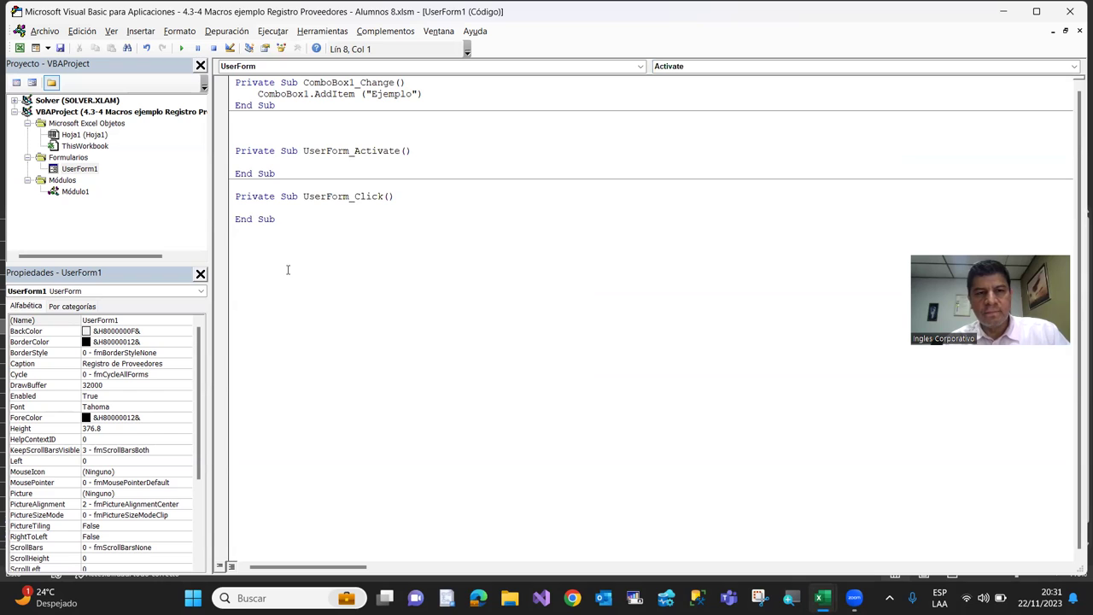
{"action": "left_click_drag", "start_coordinate": [275, 220], "coordinate": [238, 196]}
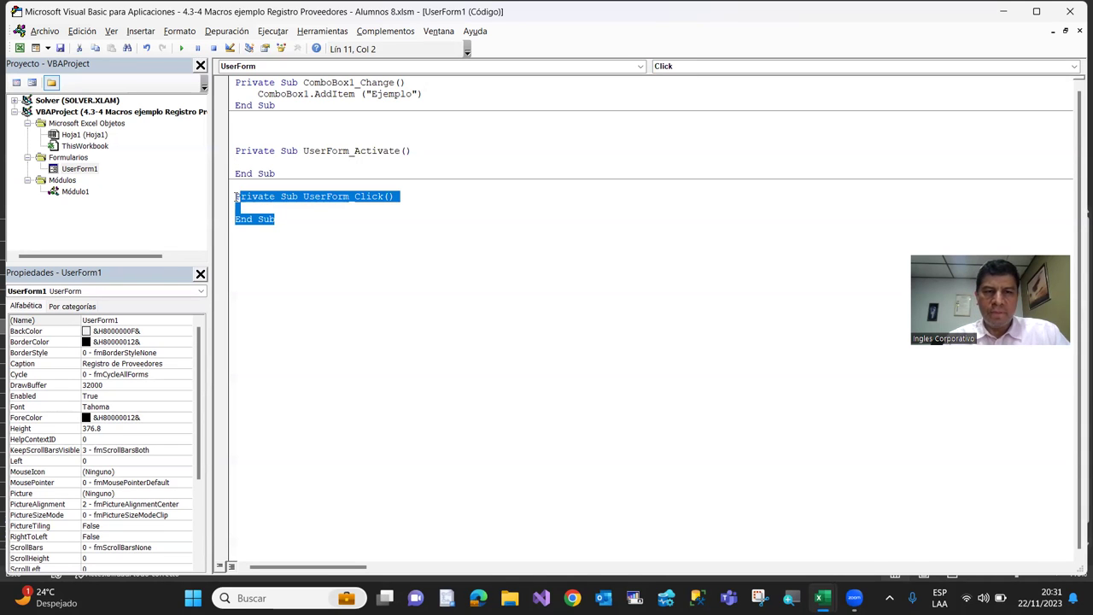
{"action": "key", "text": "Delete"}
{"action": "left_click", "coordinate": [289, 162]}
{"action": "key", "text": "Return"}
{"action": "left_click", "coordinate": [236, 162]}
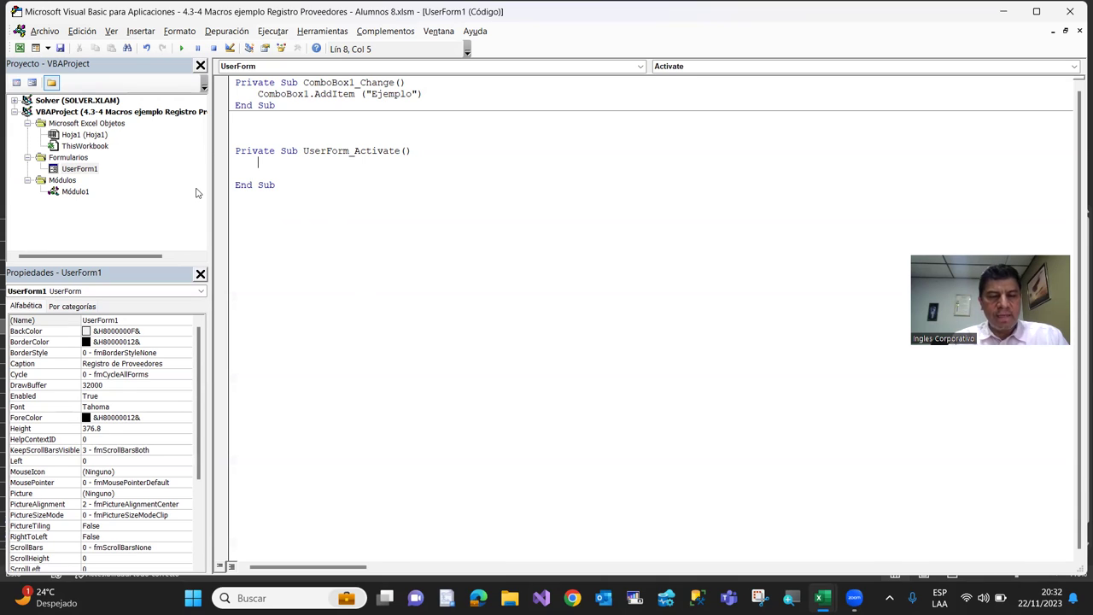
- In UserForm_Activate, add ComboBox1.AddItem lines for "Tecnologia" and "Ventas"
{"action": "type", "text": "combobox1"}
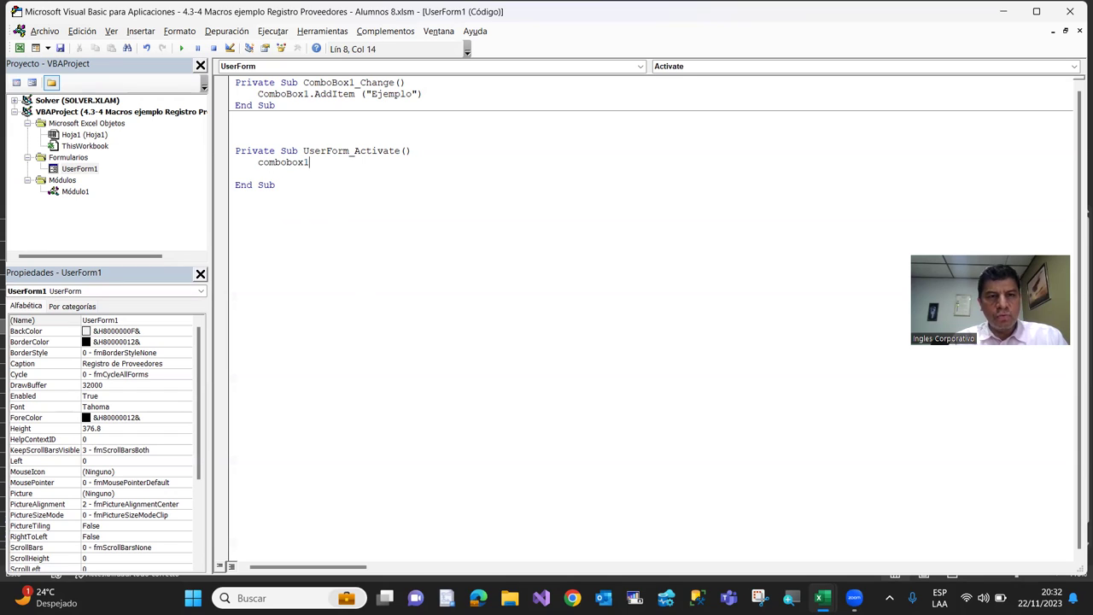
{"action": "type", "text": "."}
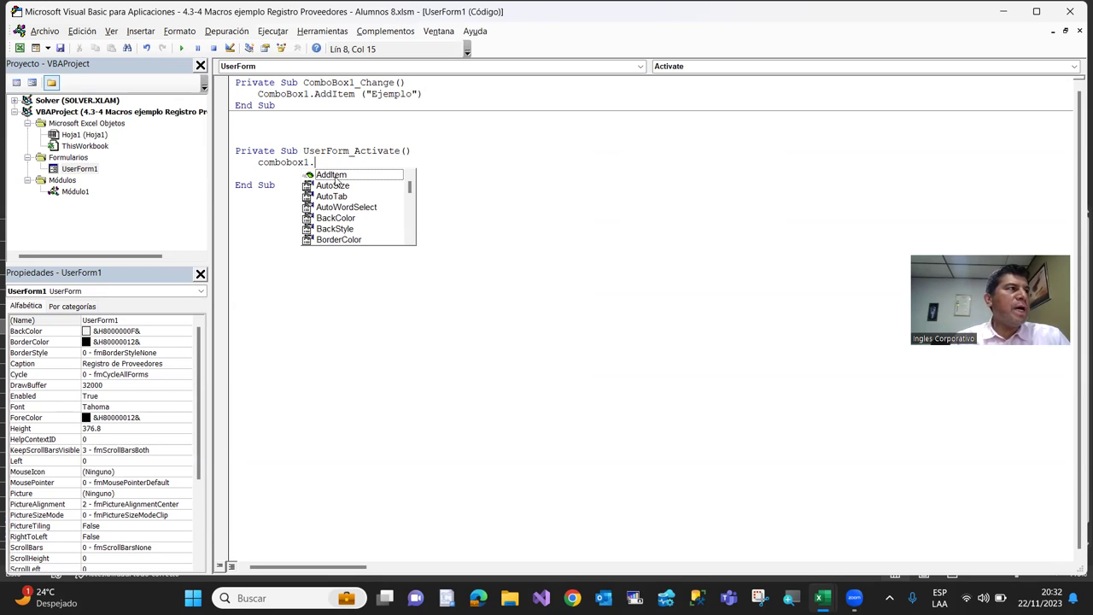
{"action": "double_click", "coordinate": [333, 176]}
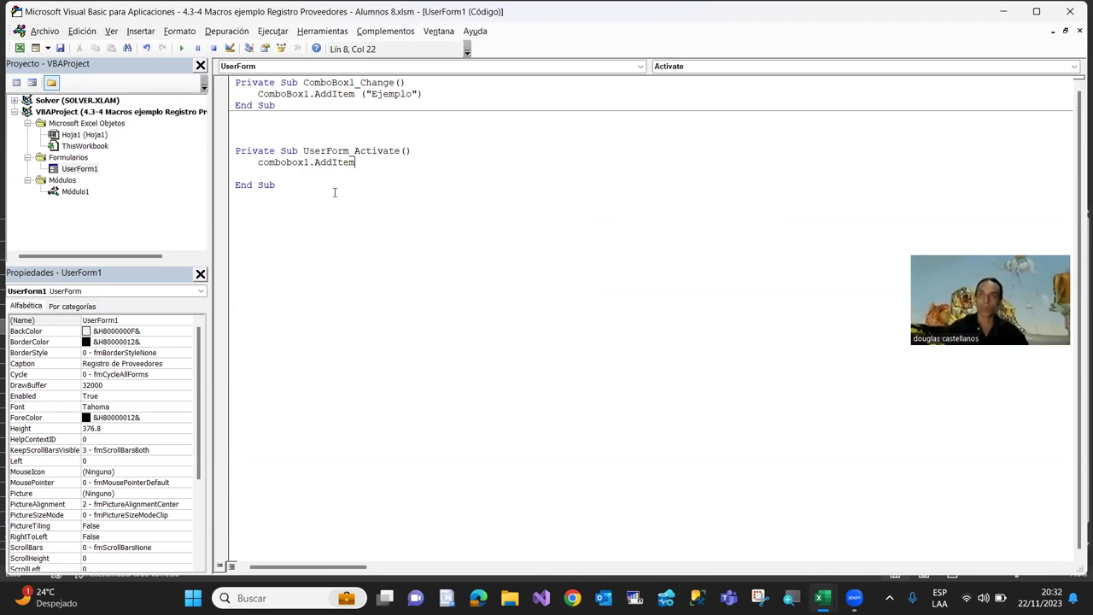
{"action": "type", "text": "("}
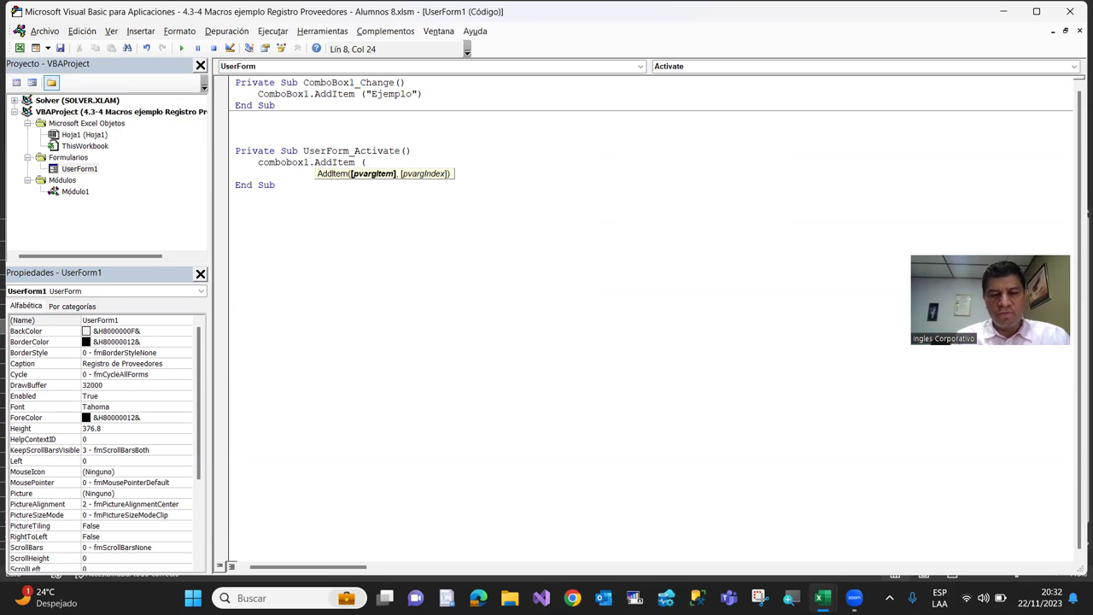
{"action": "type", "text": "\""}
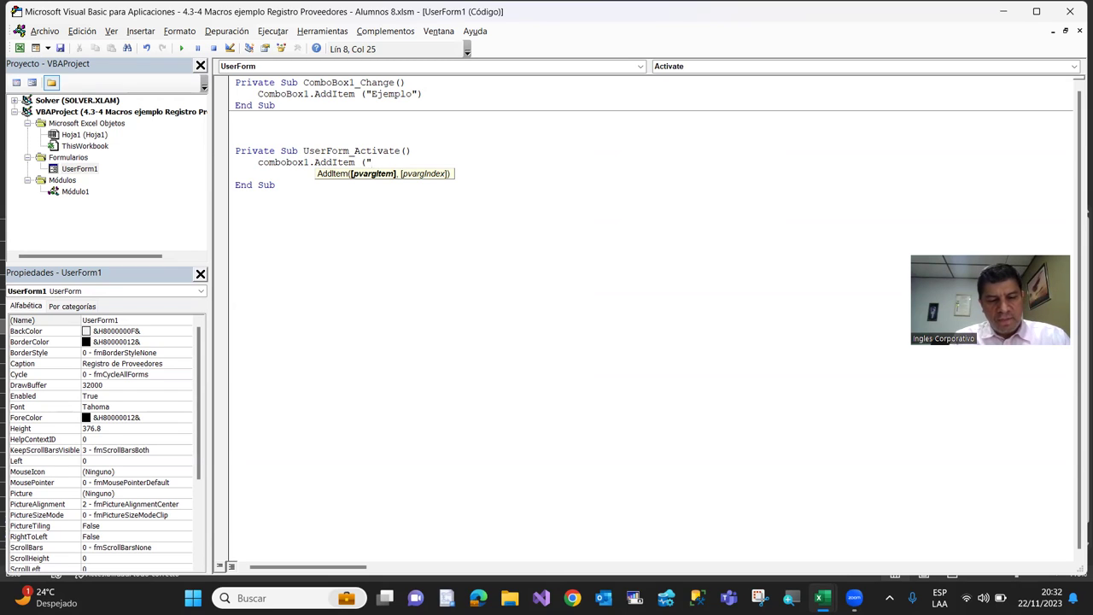
{"action": "type", "text": "Tecno"}
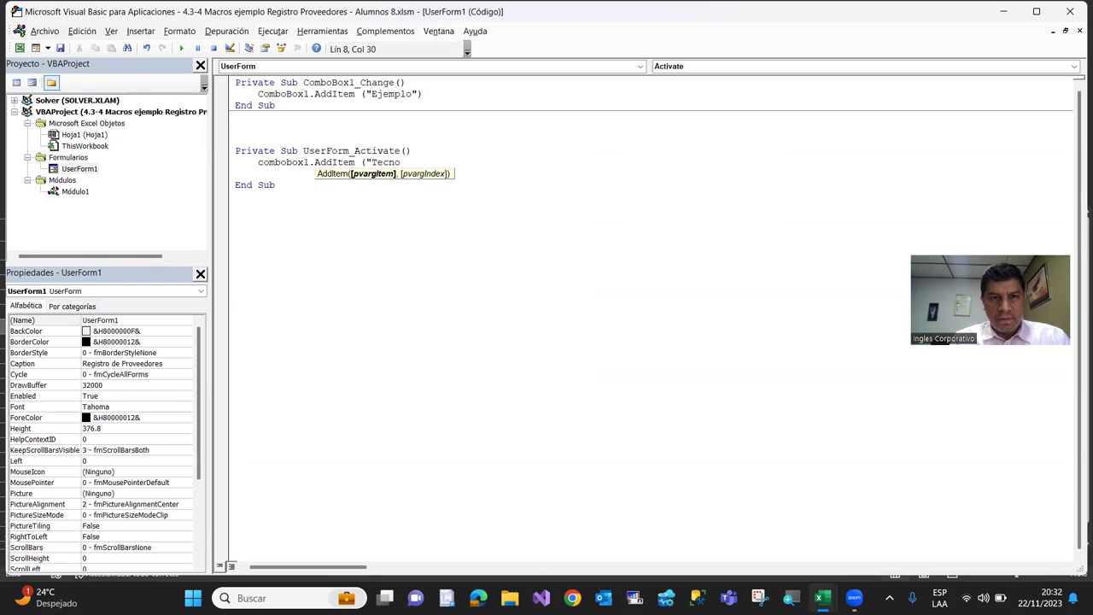
{"action": "type", "text": "logía\""}
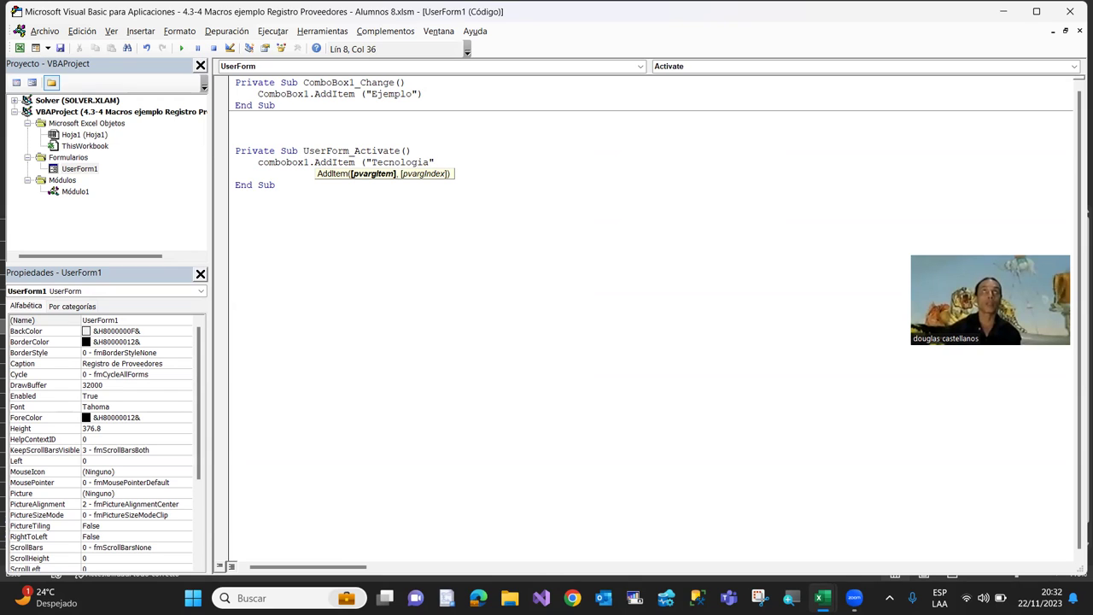
{"action": "type", "text": ")"}
{"action": "key", "text": "Return"}
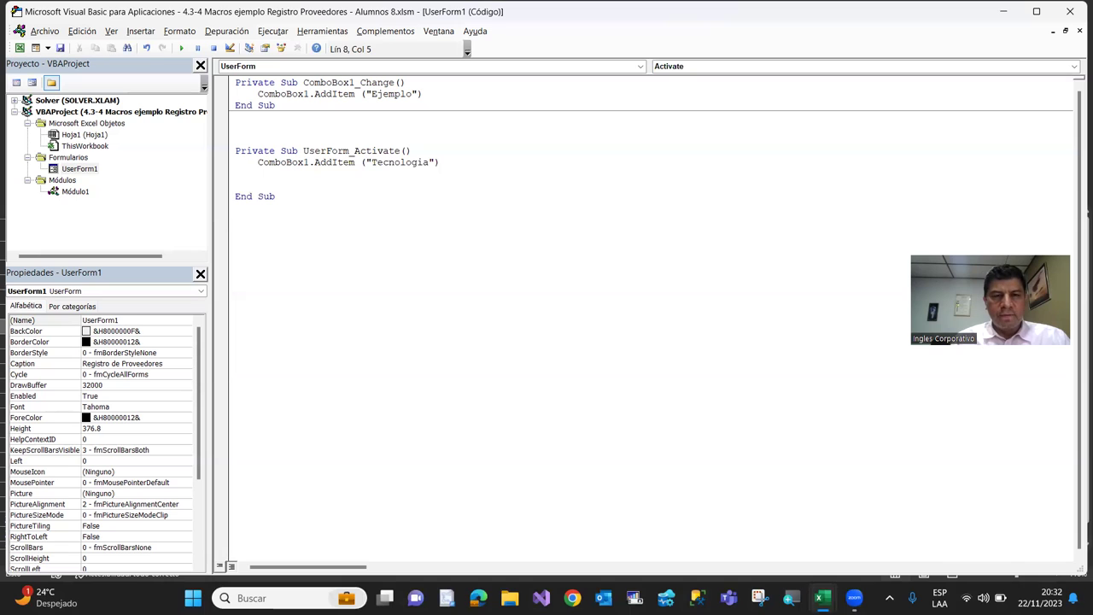
{"action": "type", "text": "combobox1."}
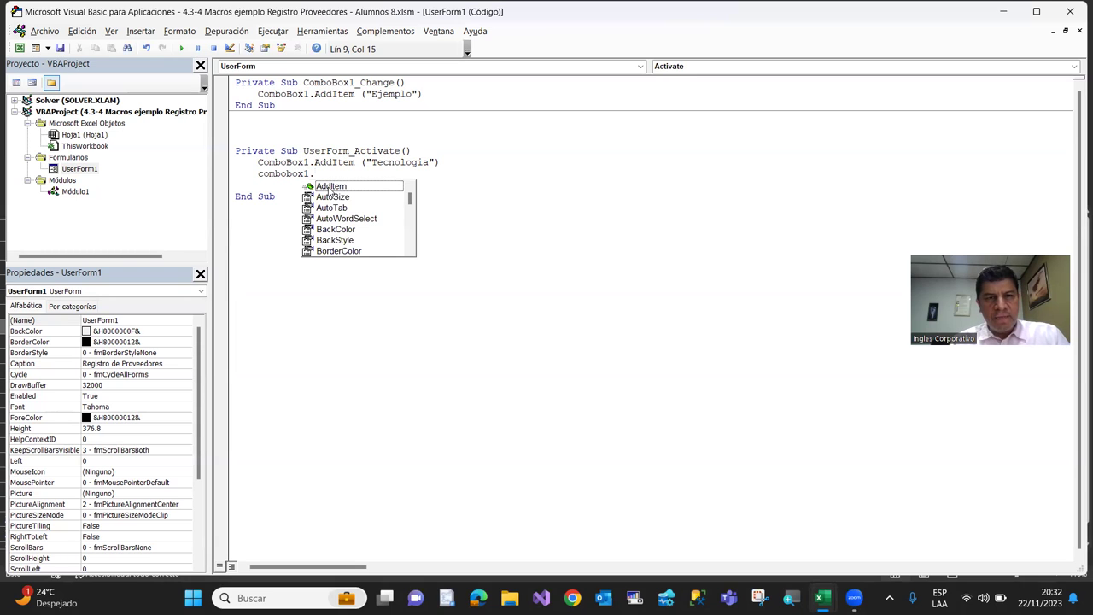
{"action": "double_click", "coordinate": [328, 190]}
{"action": "type", "text": "("}
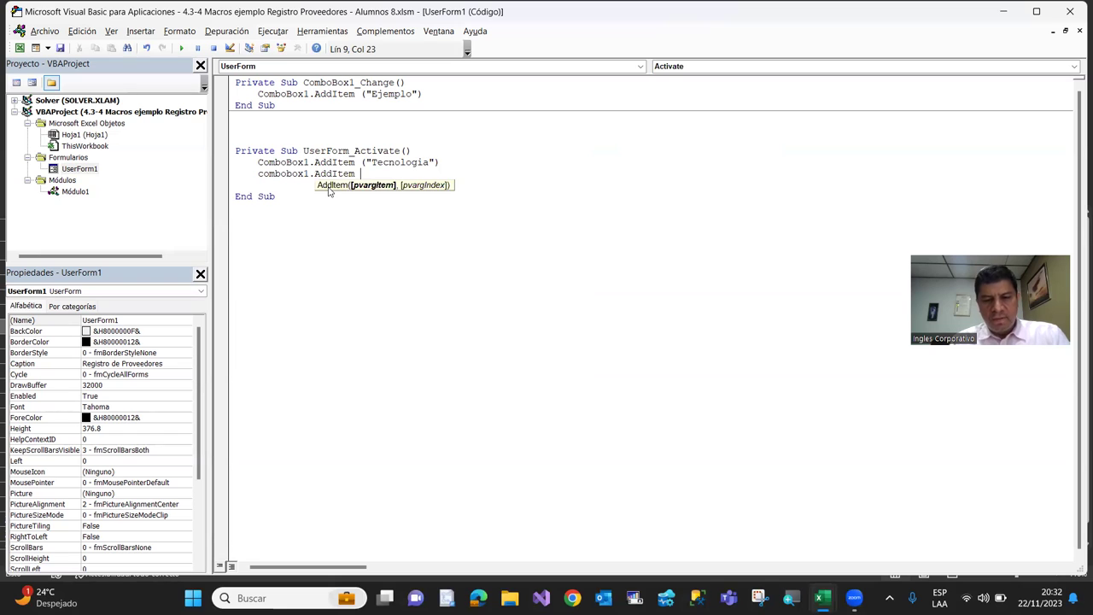
{"action": "type", "text": "\"B"}
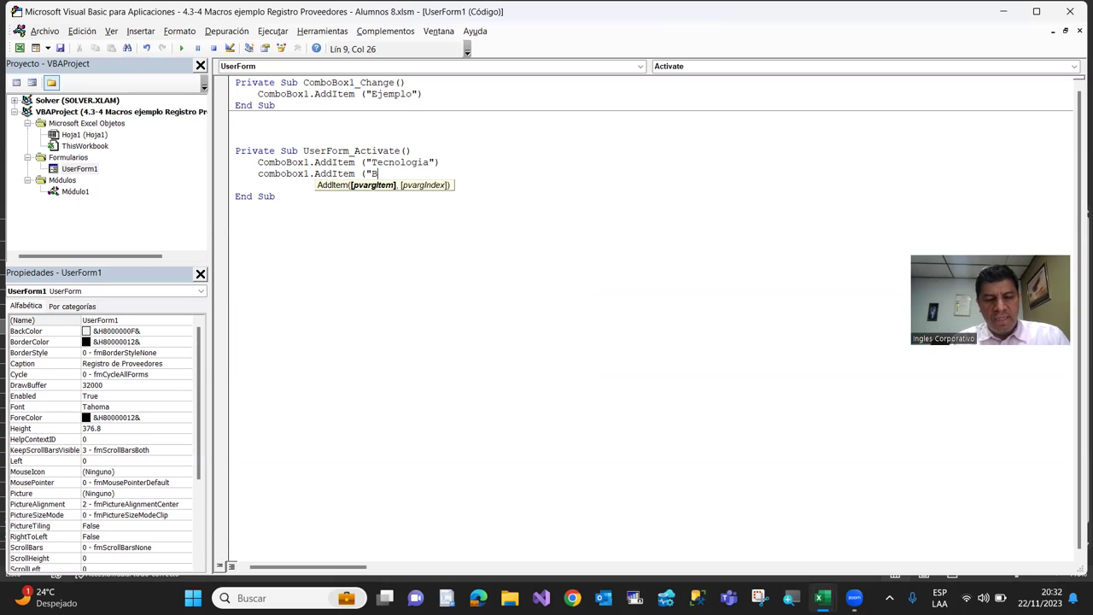
{"action": "key", "text": "BackSpace"}
{"action": "type", "text": "Ventas\""}
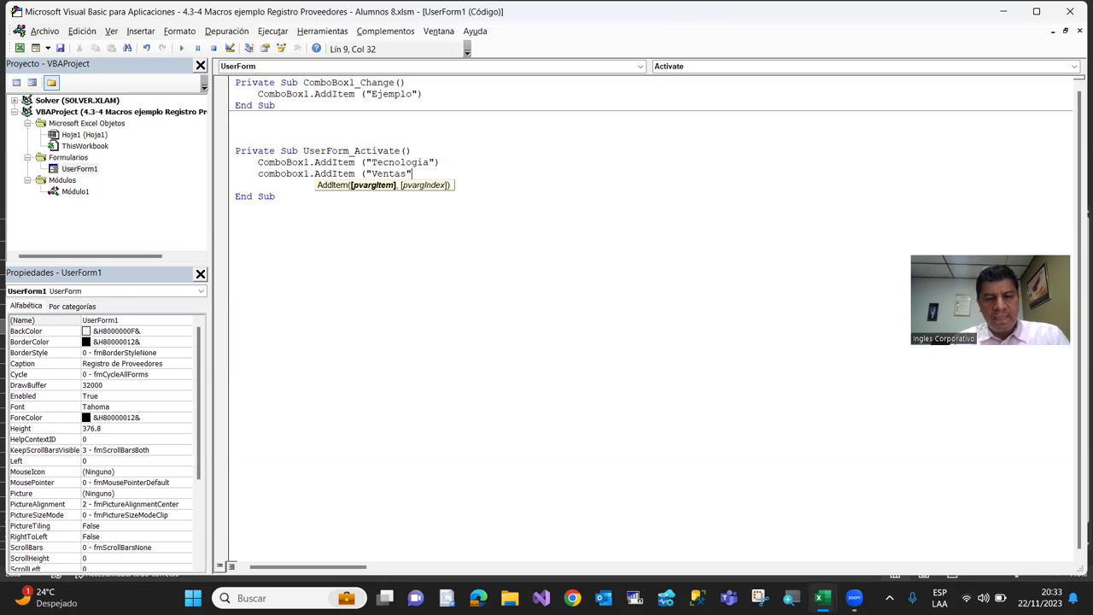
{"action": "type", "text": ")"}
{"action": "key", "text": "Return"}
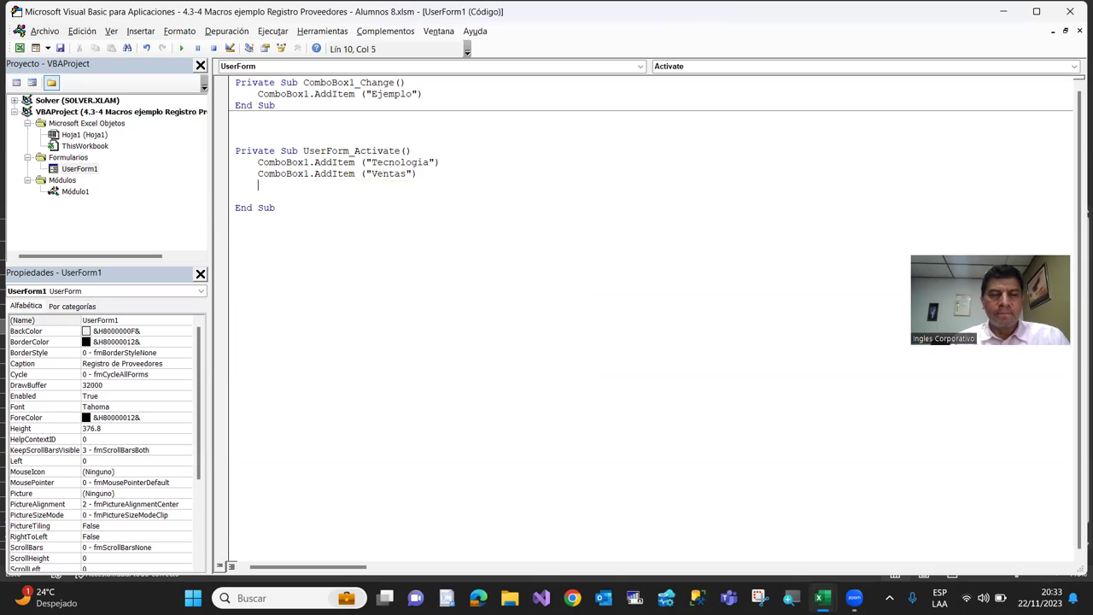
- Add ComboBox1.AddItem lines for "Agricola" and "Medicos" to UserForm_Activate
{"action": "type", "text": "combobox1"}
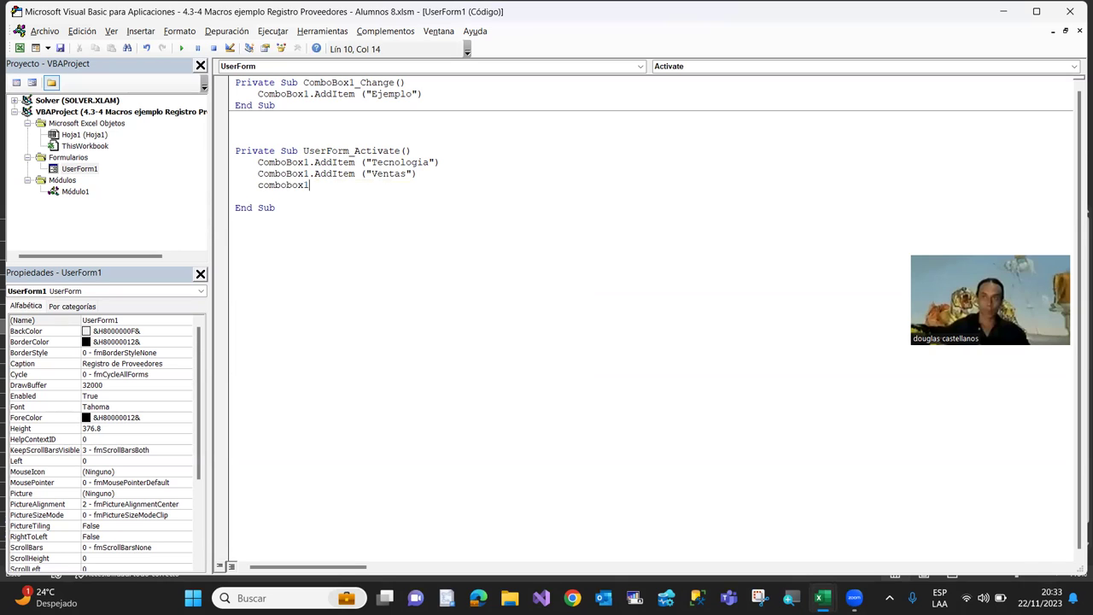
{"action": "type", "text": "."}
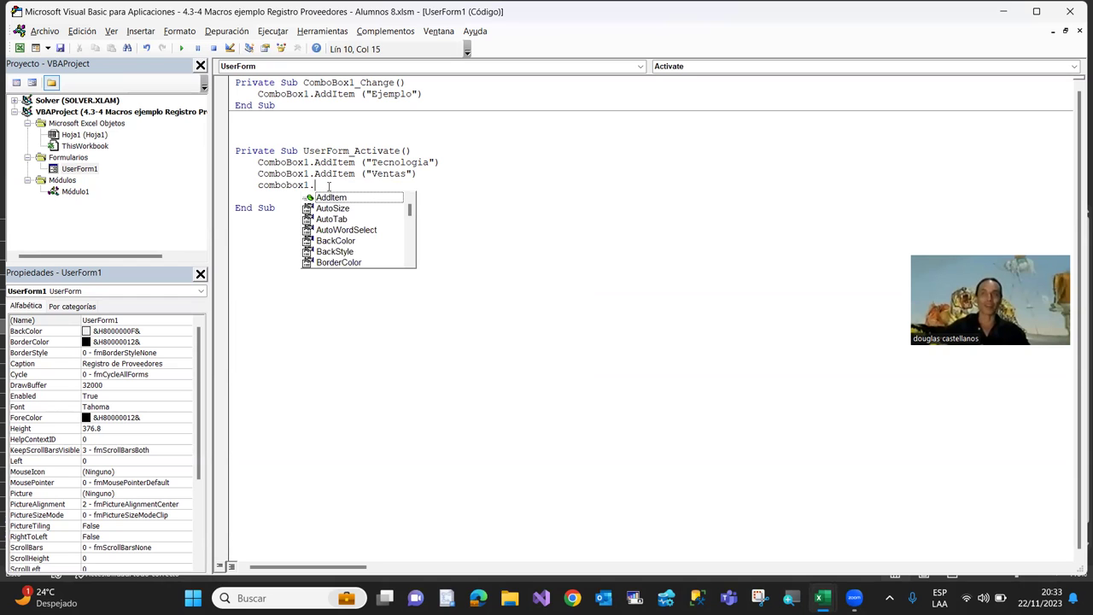
{"action": "double_click", "coordinate": [333, 197]}
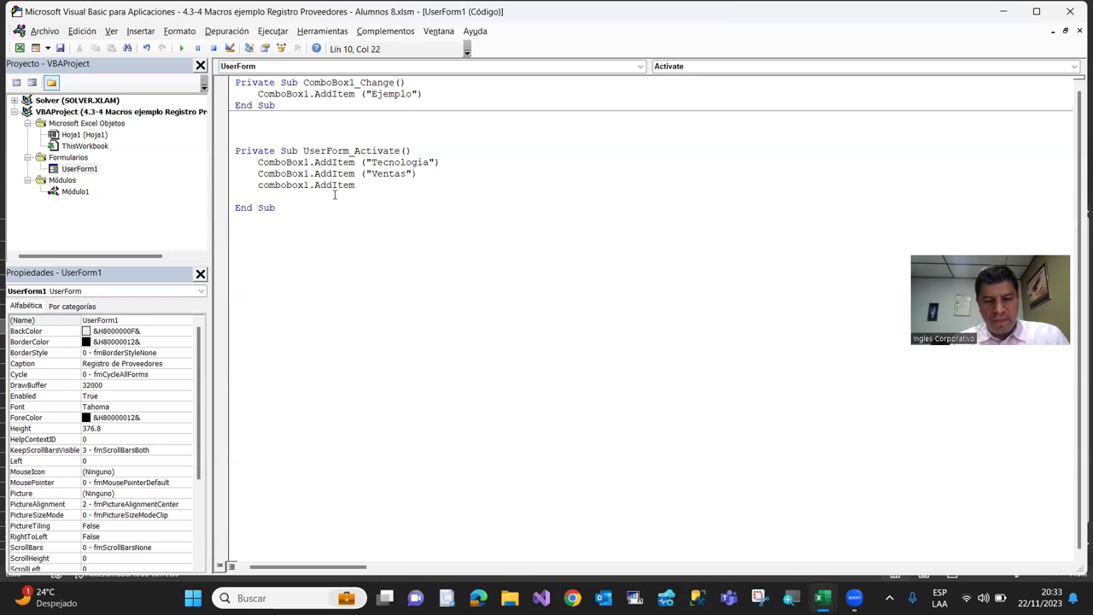
{"action": "type", "text": "(\""}
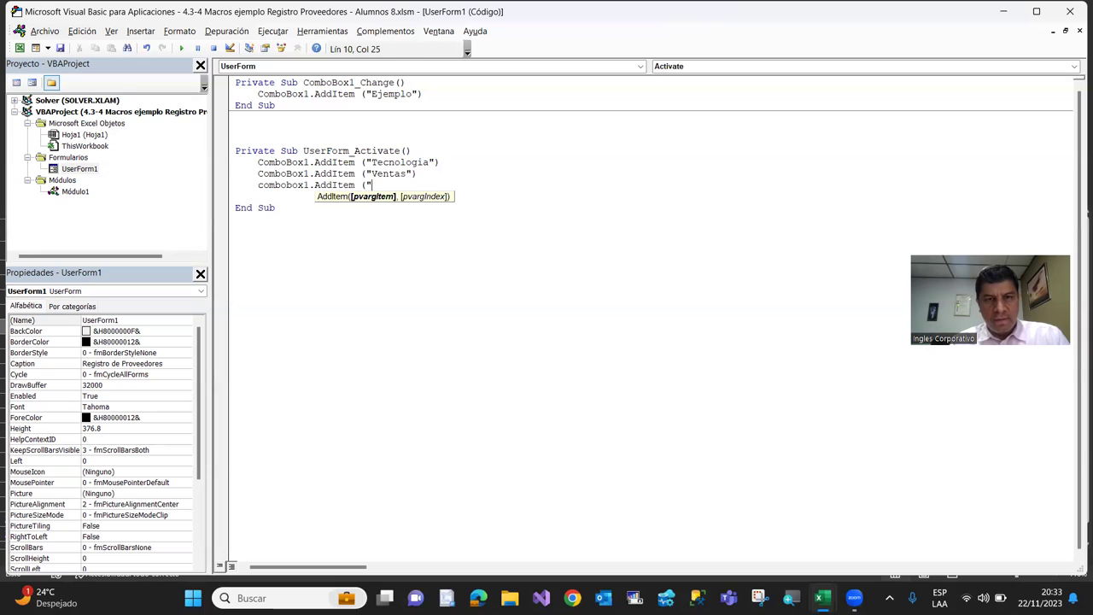
{"action": "type", "text": "Agricola"}
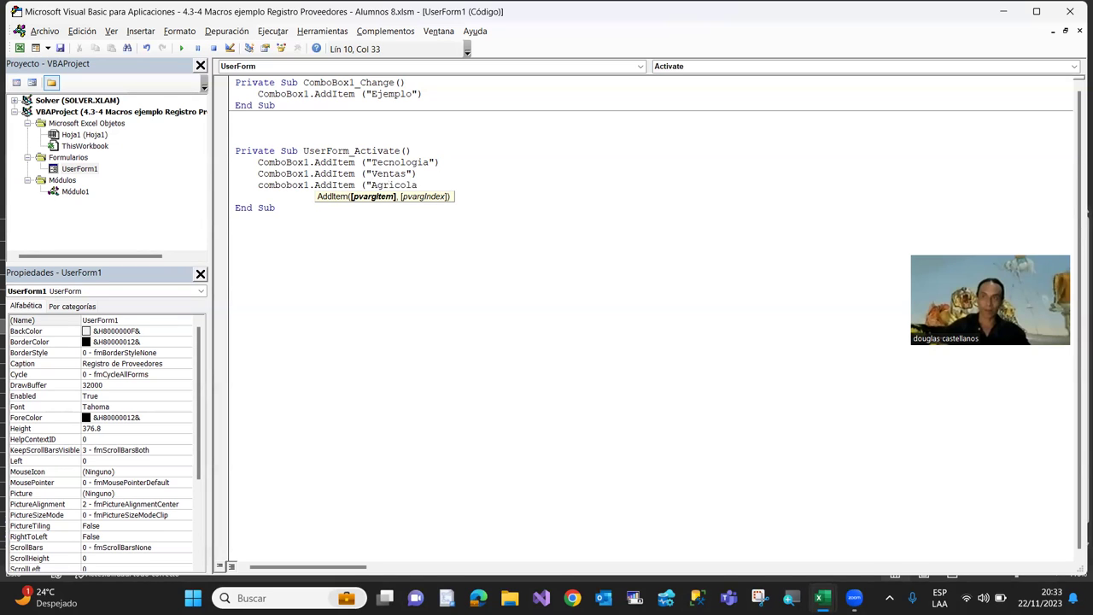
{"action": "type", "text": "\")"}
{"action": "key", "text": "Return"}
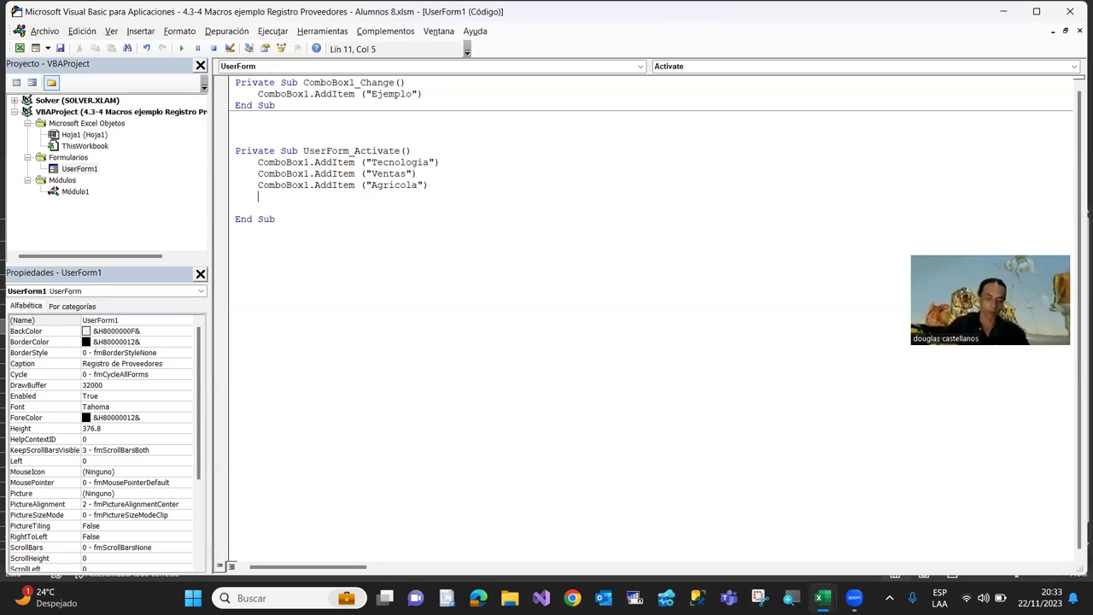
{"action": "type", "text": "Combo"}
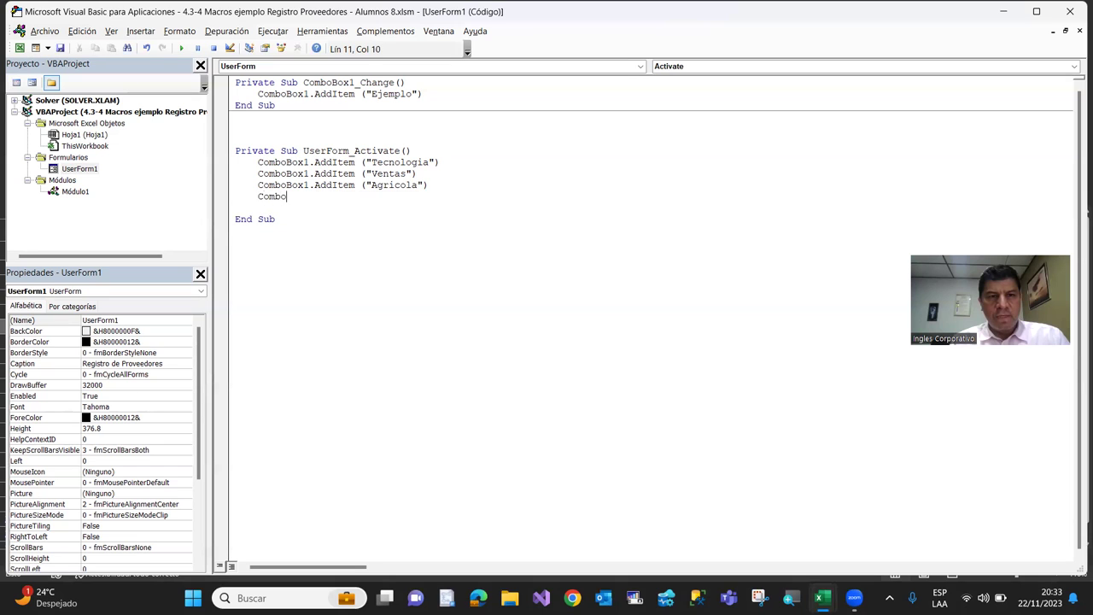
{"action": "type", "text": "box1"}
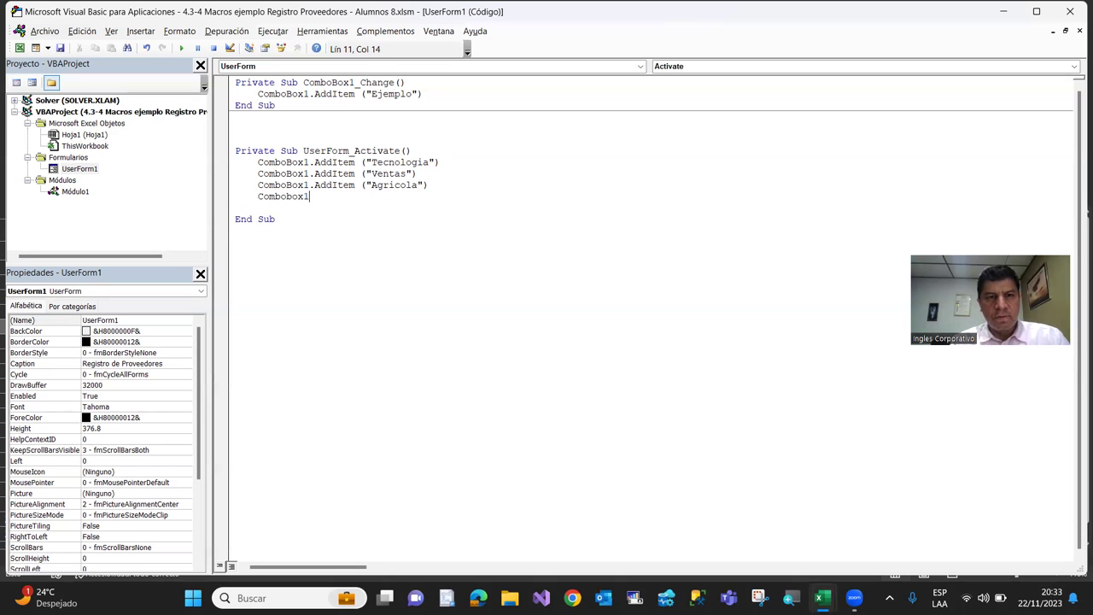
{"action": "type", "text": ".ad"}
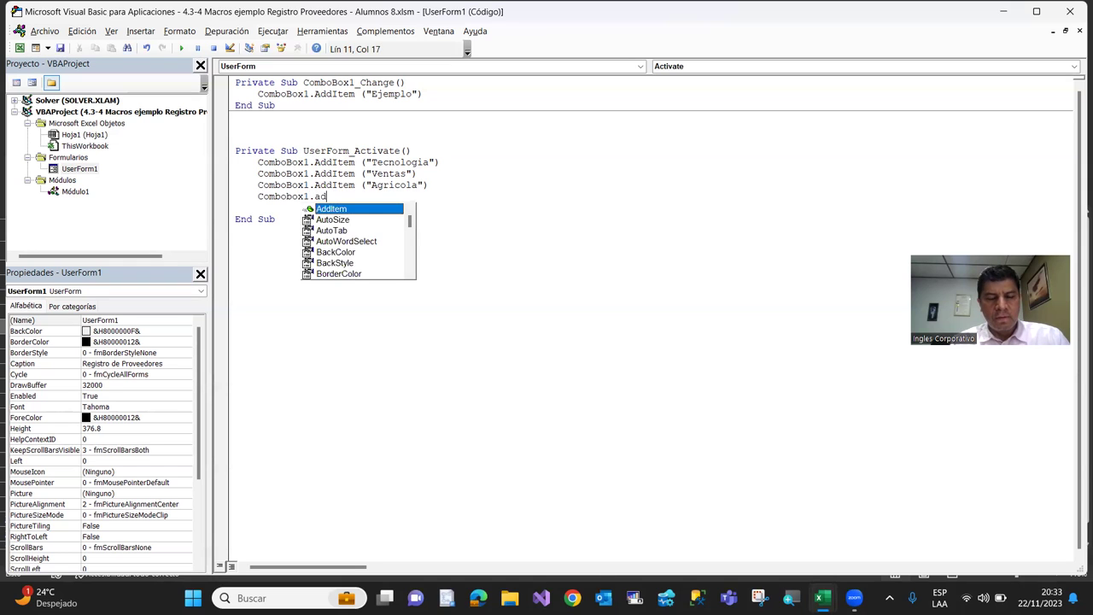
{"action": "key", "text": "Tab"}
{"action": "type", "text": "("}
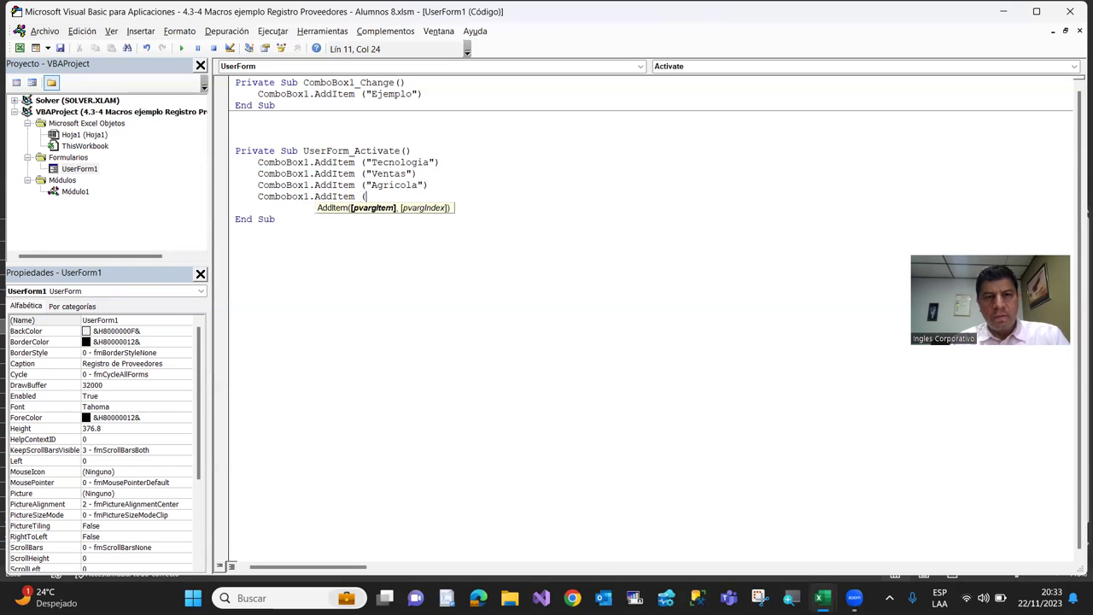
{"action": "type", "text": "\"Medicos\")"}
{"action": "key", "text": "Return"}
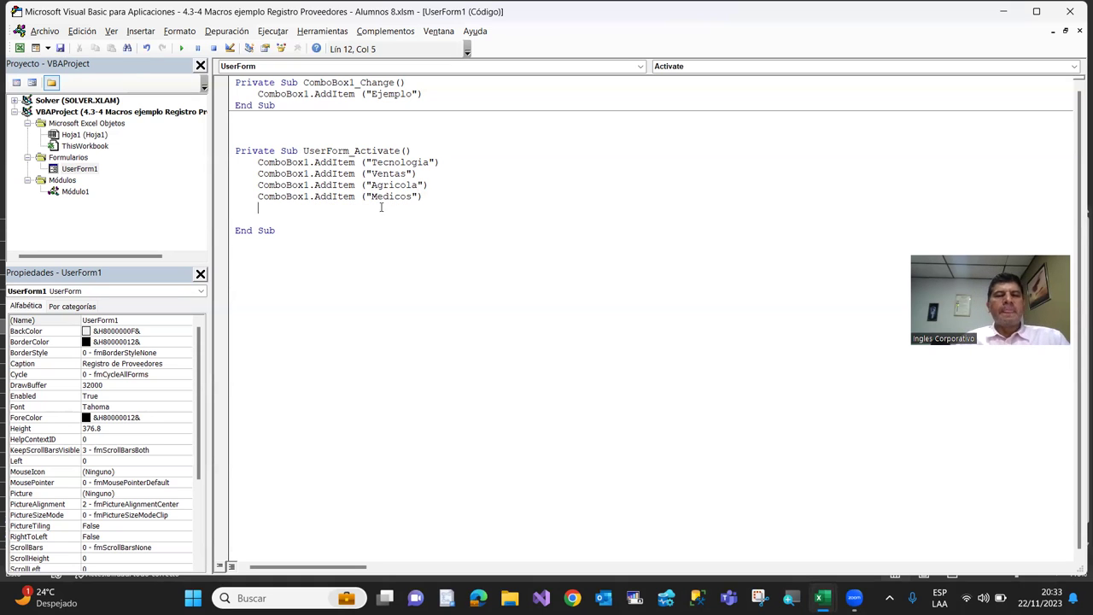
{"action": "left_click", "coordinate": [332, 134]}
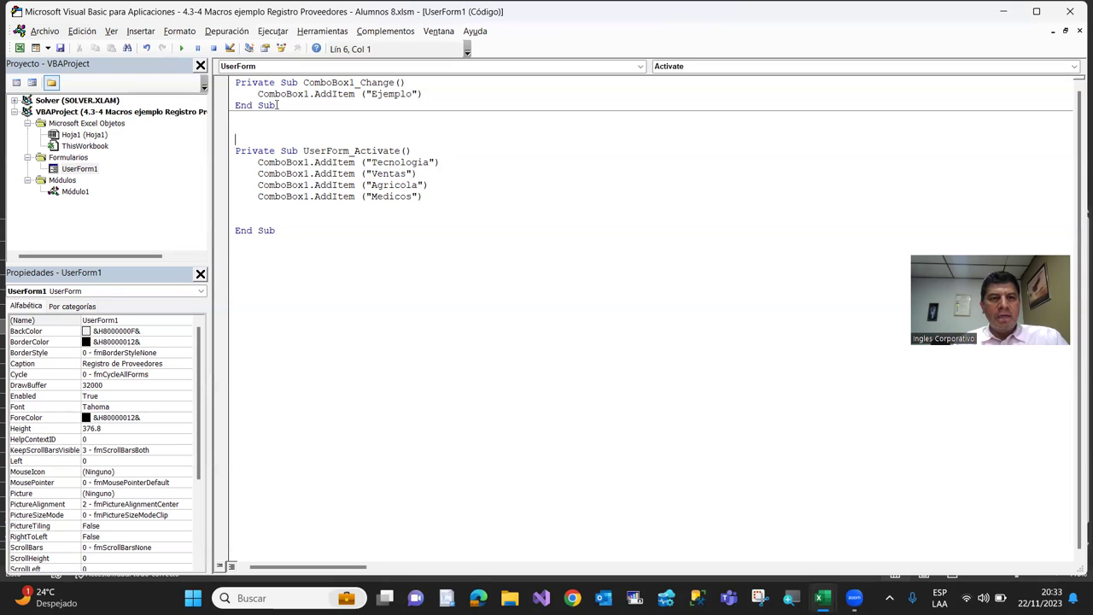
- Delete the unused ComboBox1_Change procedure and its leftover blank line
{"action": "left_click_drag", "start_coordinate": [278, 104], "coordinate": [235, 80]}
{"action": "key", "text": "Delete"}
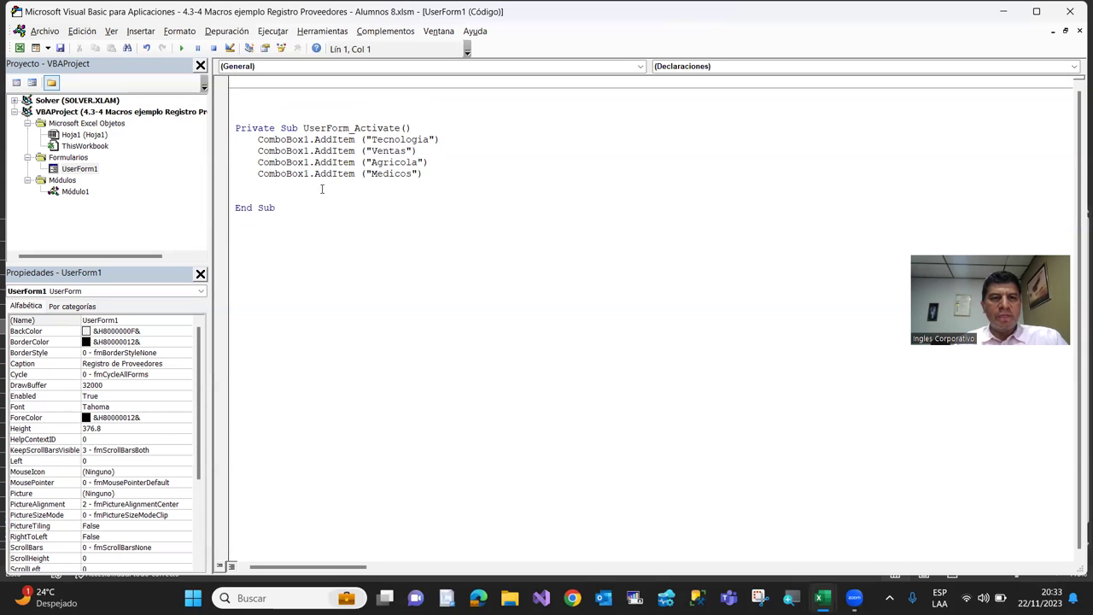
{"action": "key", "text": "Delete"}
{"action": "key", "text": "Down"}
{"action": "key", "text": "Down"}
{"action": "key", "text": "Down"}
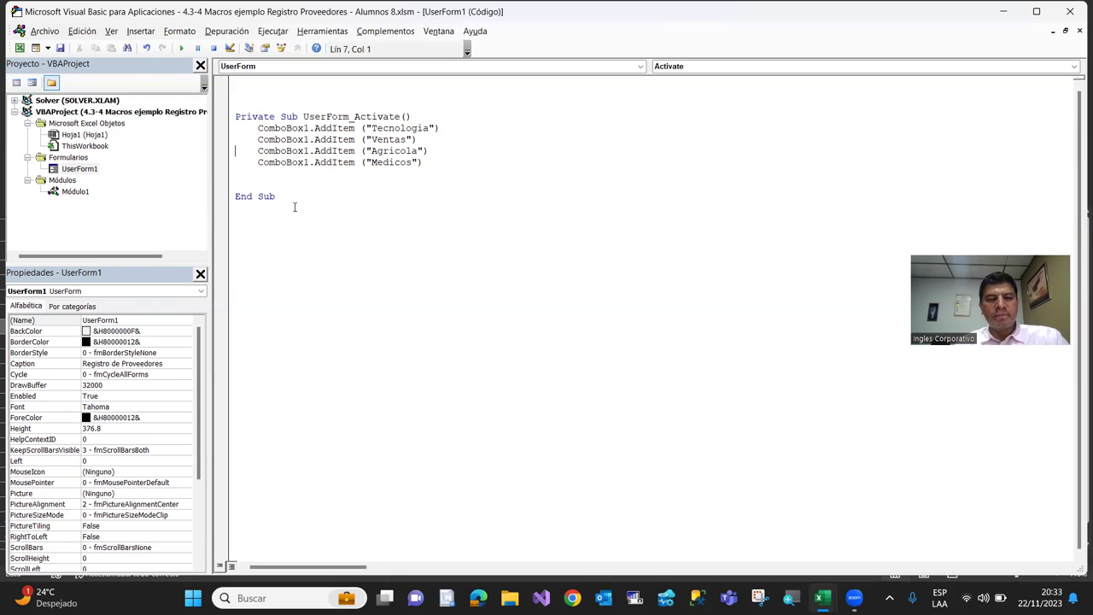
- Return to the UserForm1 form design, then switch back to the Excel workbook
{"action": "double_click", "coordinate": [79, 169]}
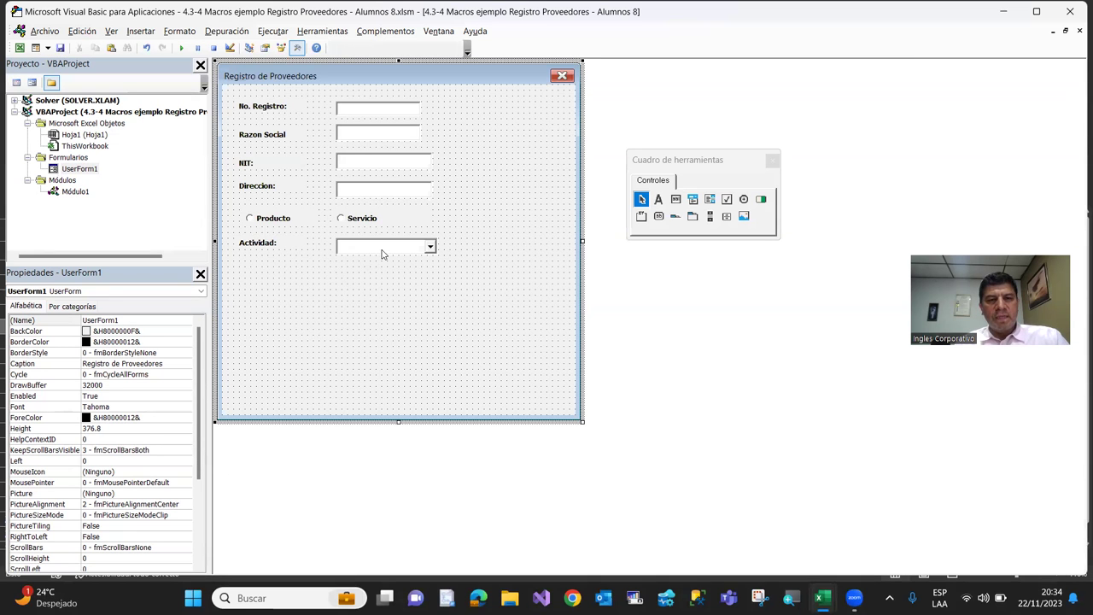
{"action": "left_click", "coordinate": [384, 249]}
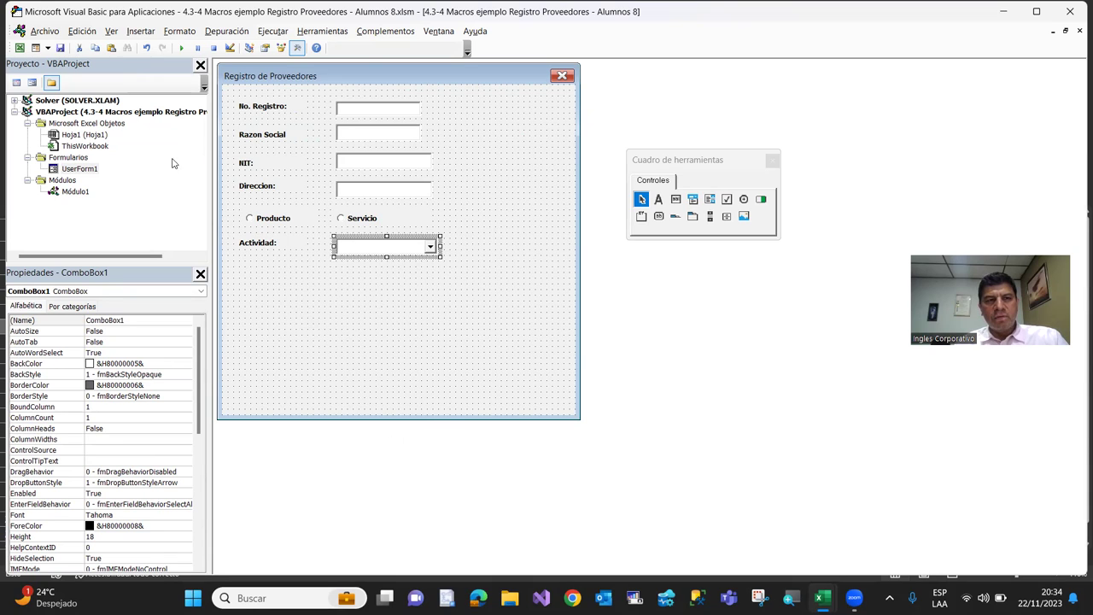
{"action": "left_click", "coordinate": [20, 49]}
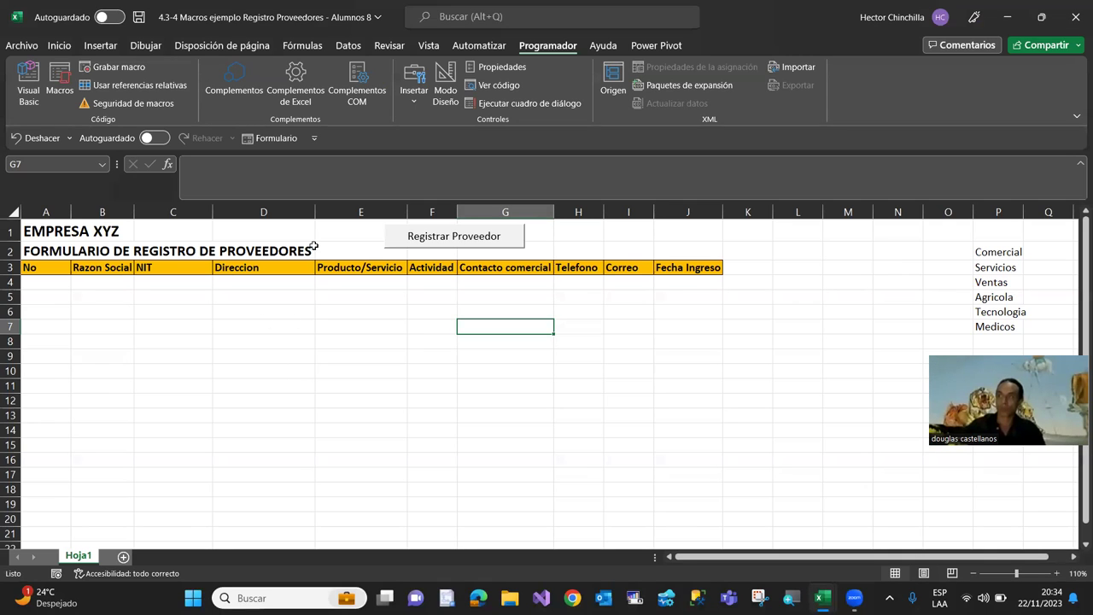
{"action": "left_click", "coordinate": [442, 239]}
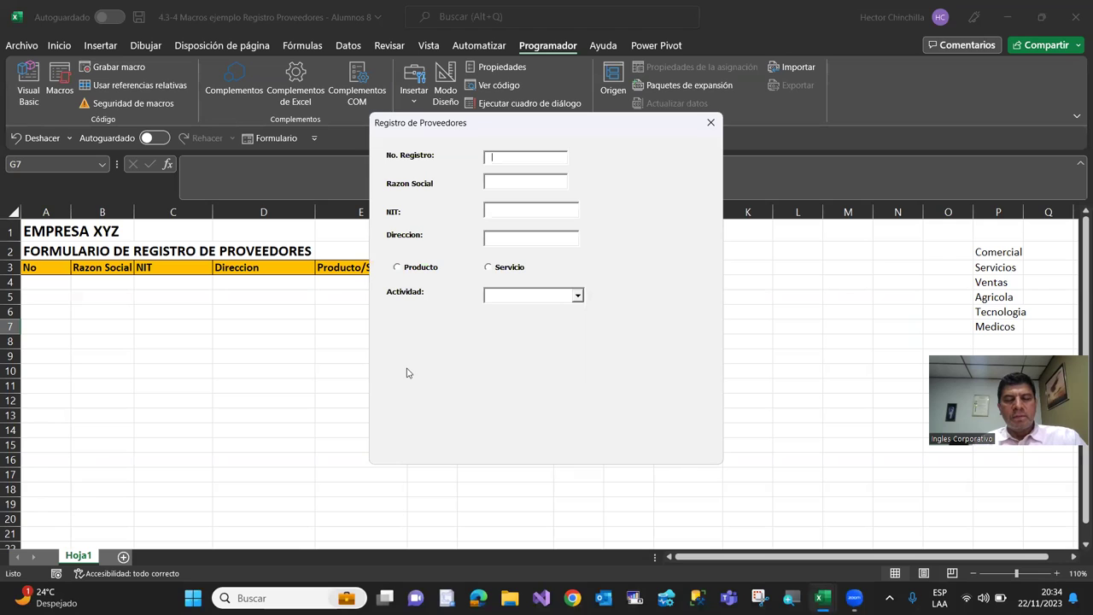
{"action": "left_click", "coordinate": [578, 297]}
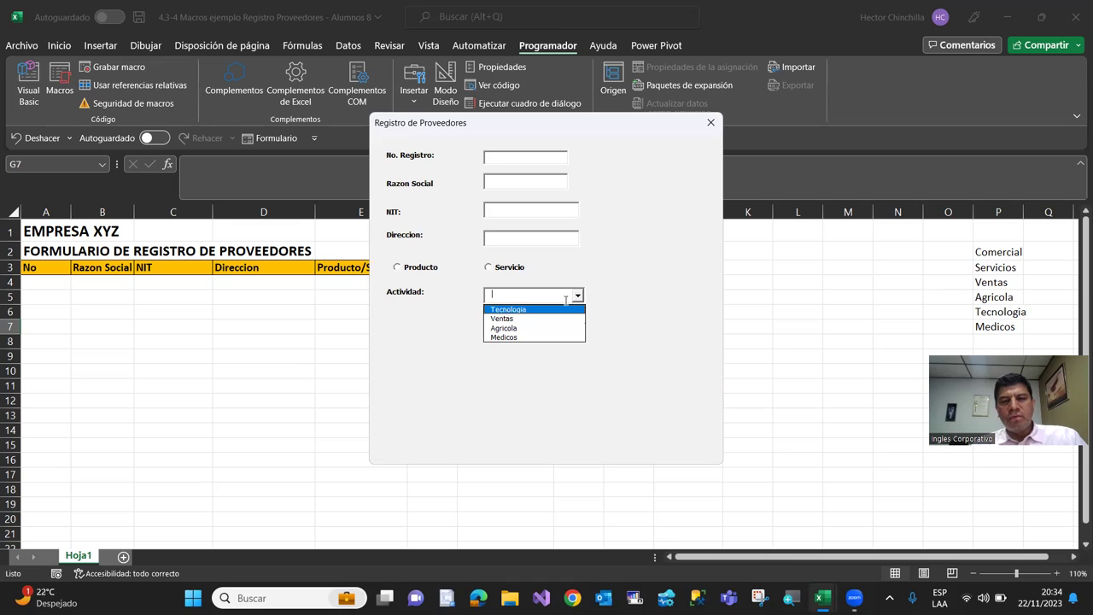
{"action": "left_click", "coordinate": [504, 160]}
{"action": "type", "text": "3232"}
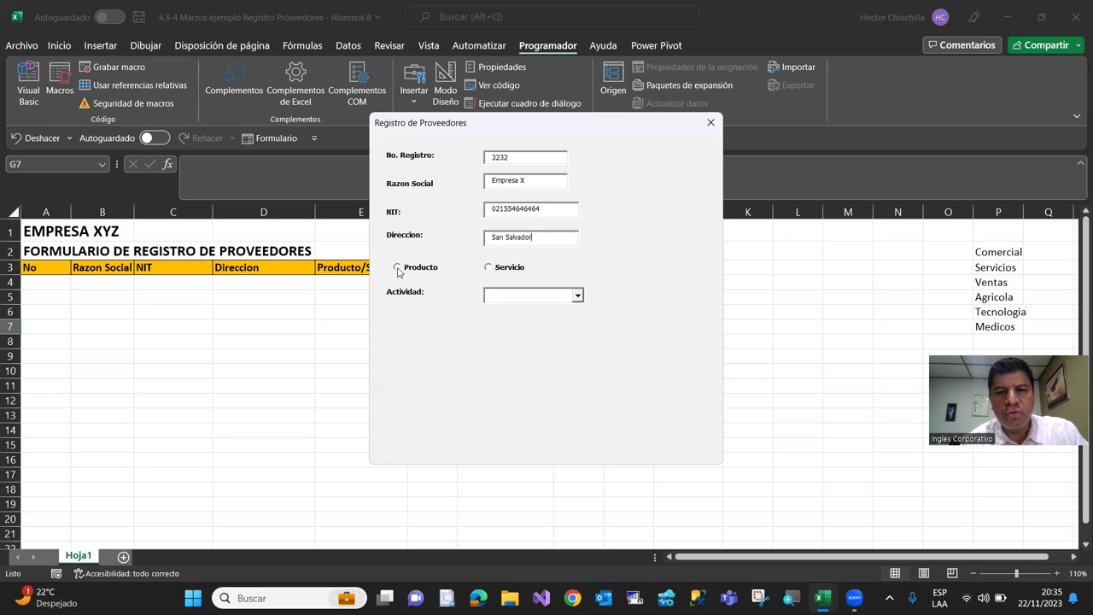
{"action": "left_click", "coordinate": [398, 268]}
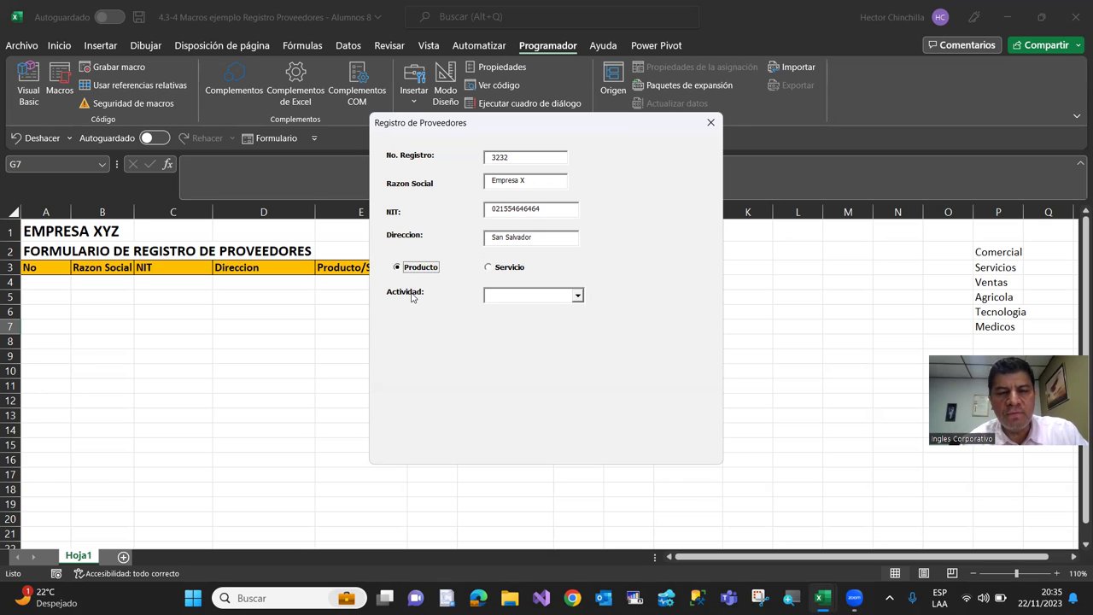
{"action": "left_click", "coordinate": [491, 270]}
{"action": "left_click", "coordinate": [407, 269]}
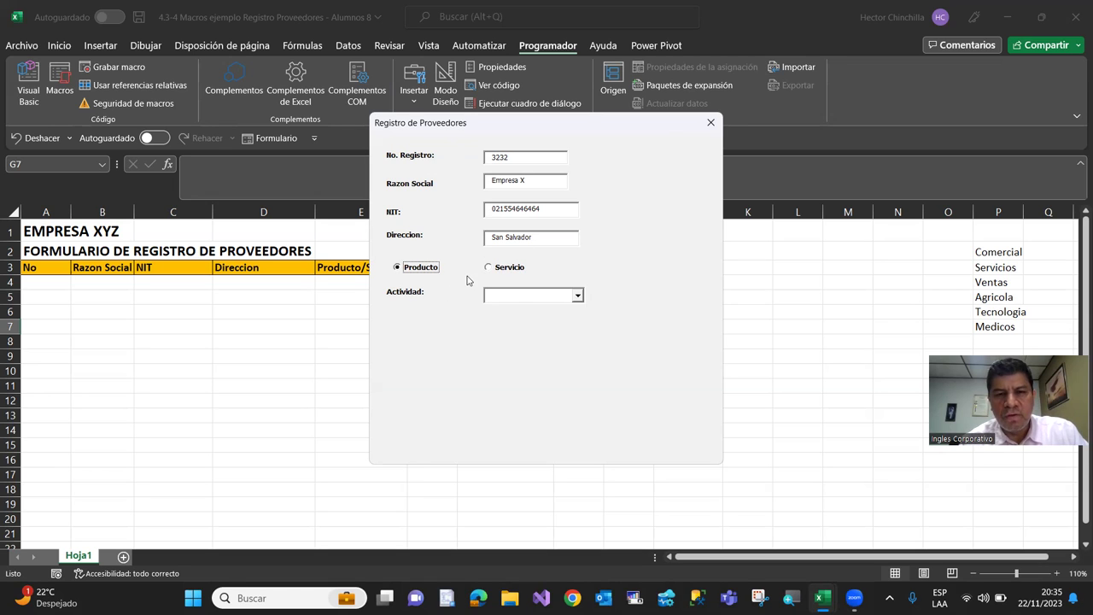
{"action": "left_click", "coordinate": [488, 271]}
{"action": "left_click", "coordinate": [398, 269]}
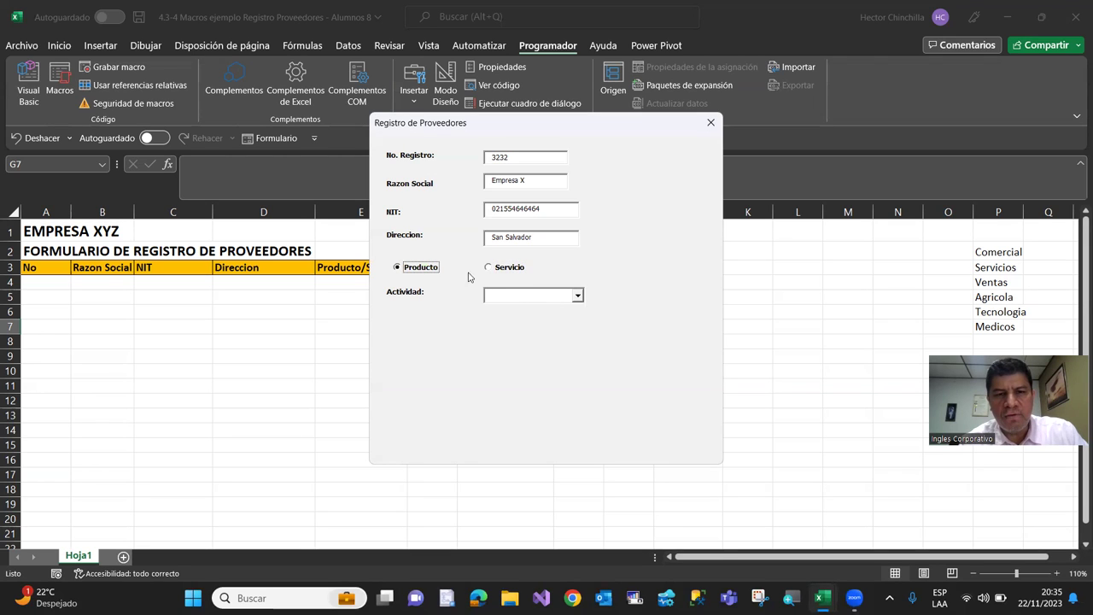
{"action": "left_click", "coordinate": [487, 270]}
{"action": "left_click", "coordinate": [398, 270]}
{"action": "left_click", "coordinate": [488, 269]}
{"action": "left_click", "coordinate": [398, 270]}
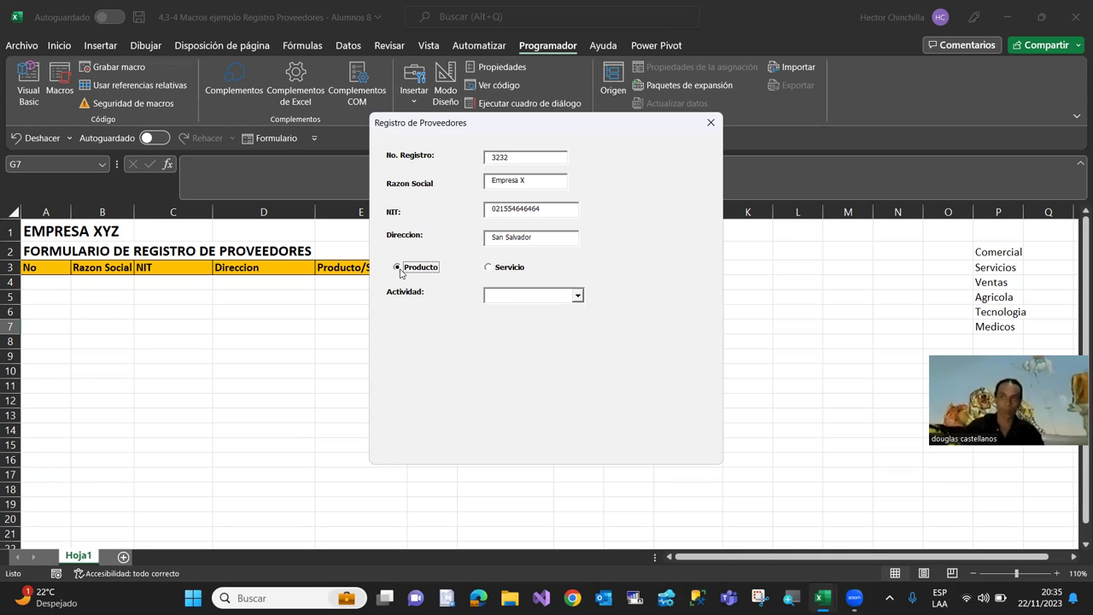
{"action": "left_click", "coordinate": [489, 269]}
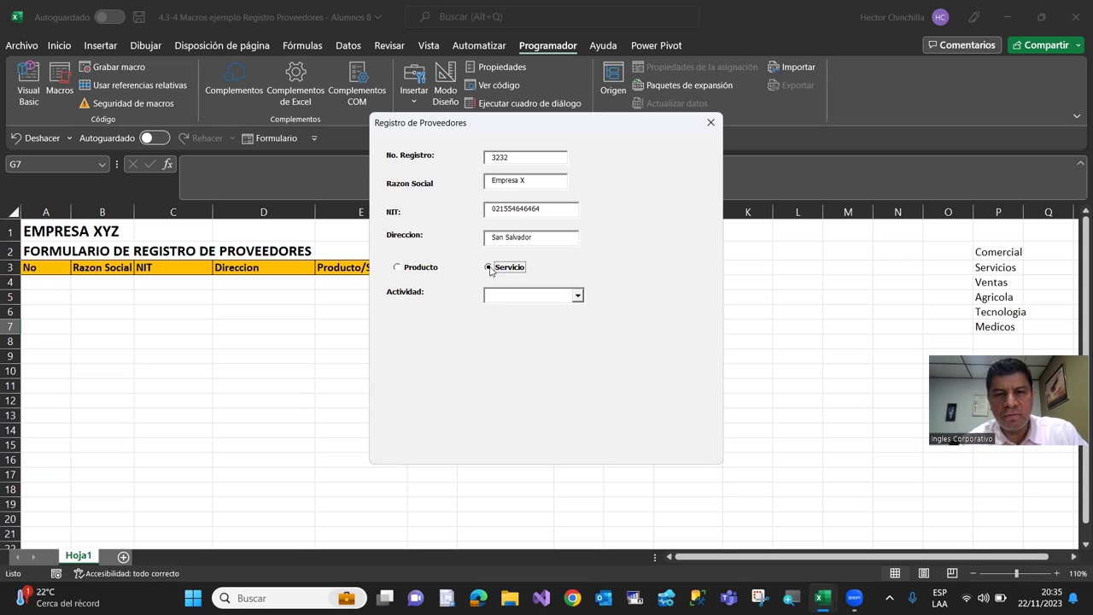
{"action": "left_click", "coordinate": [398, 269]}
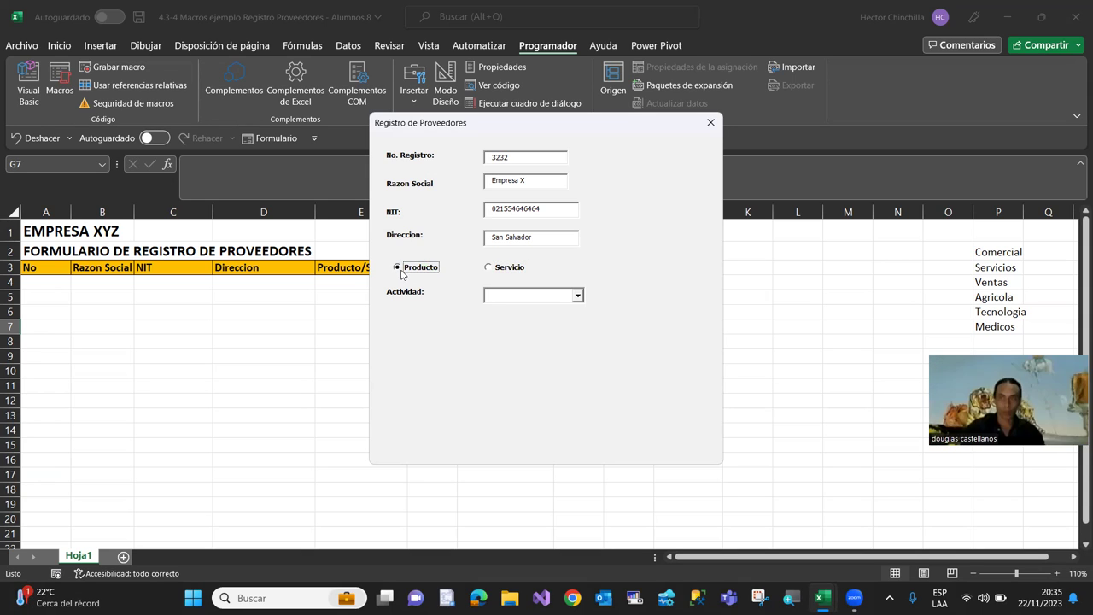
{"action": "left_click", "coordinate": [712, 123]}
{"action": "left_click", "coordinate": [437, 239]}
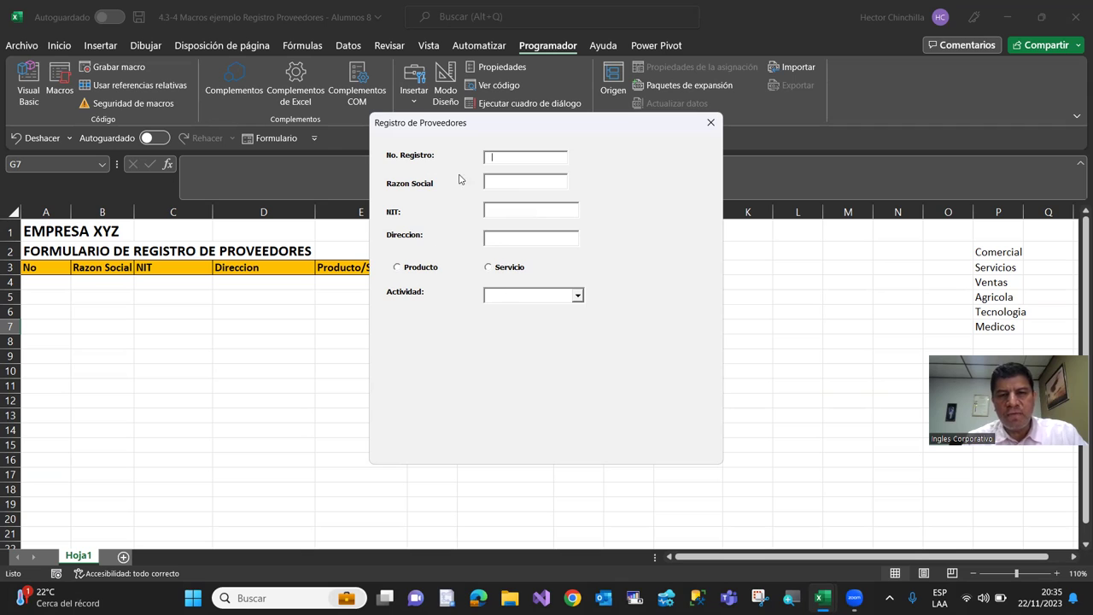
{"action": "left_click", "coordinate": [710, 125]}
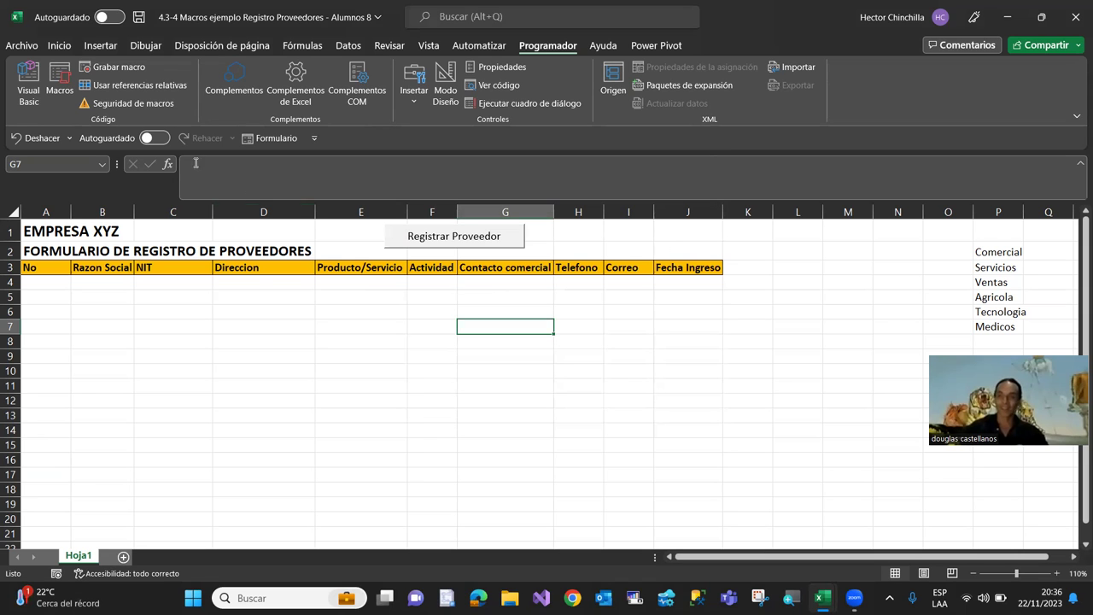
- Set the Producto option button's Value property from False to True
{"action": "left_click", "coordinate": [36, 82]}
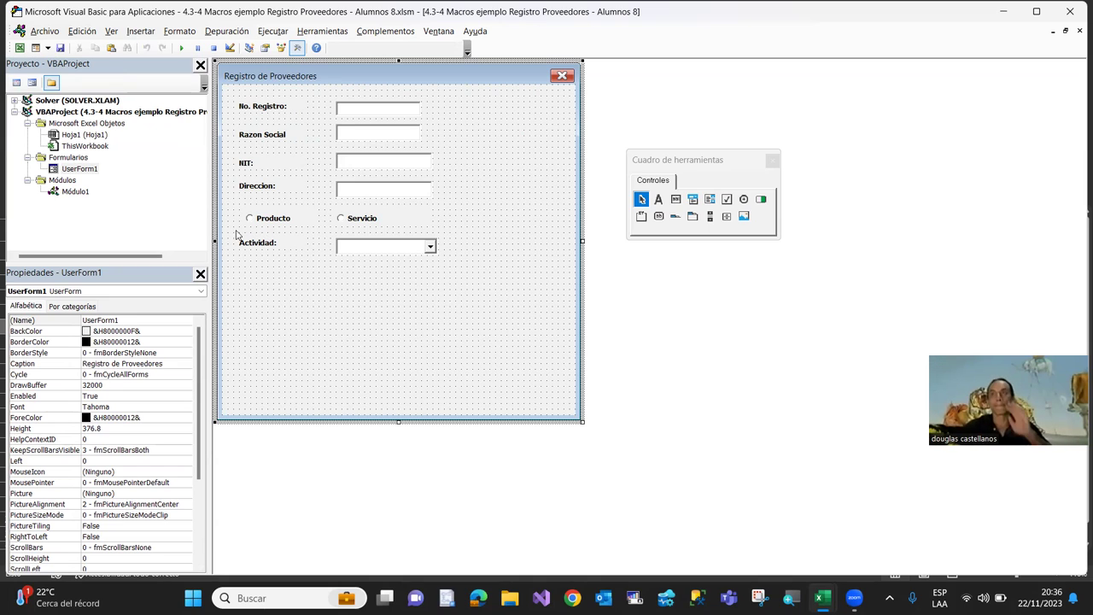
{"action": "left_click", "coordinate": [254, 226]}
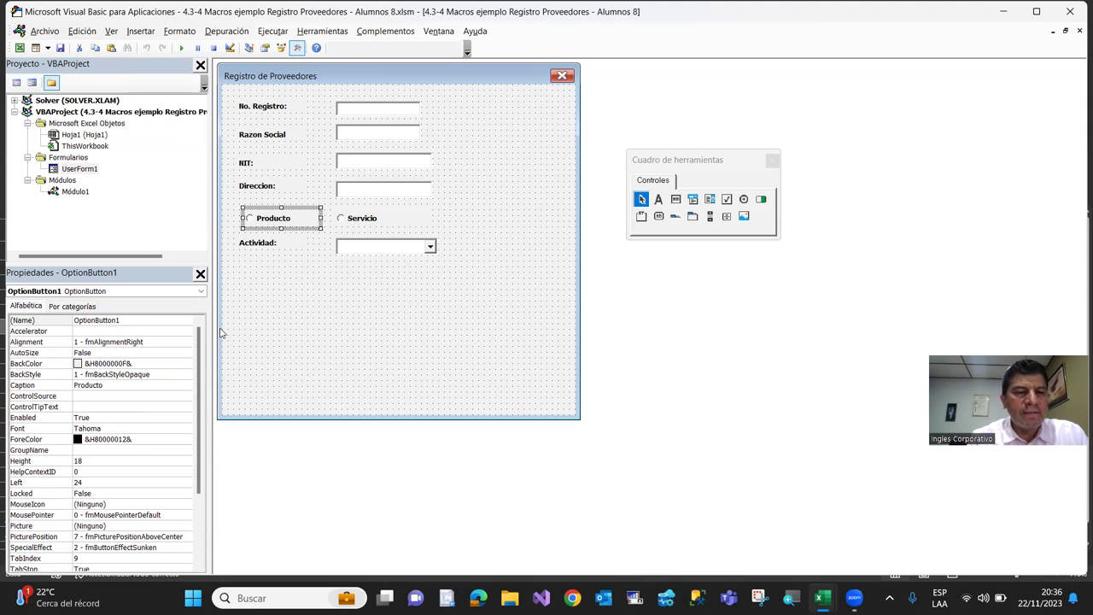
{"action": "left_click_drag", "start_coordinate": [200, 340], "coordinate": [201, 405]}
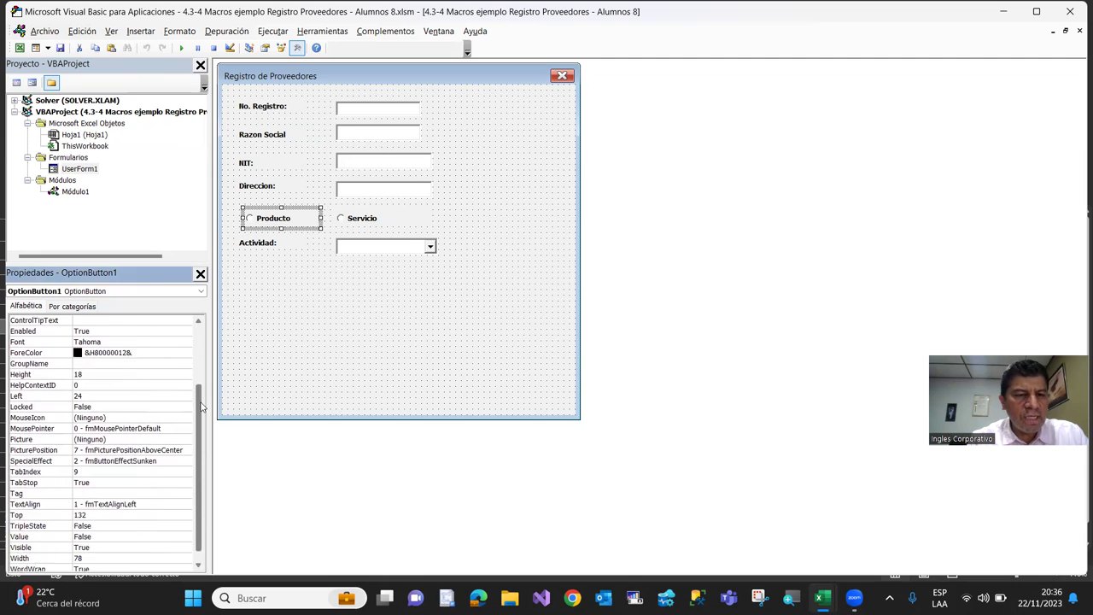
{"action": "left_click", "coordinate": [37, 528]}
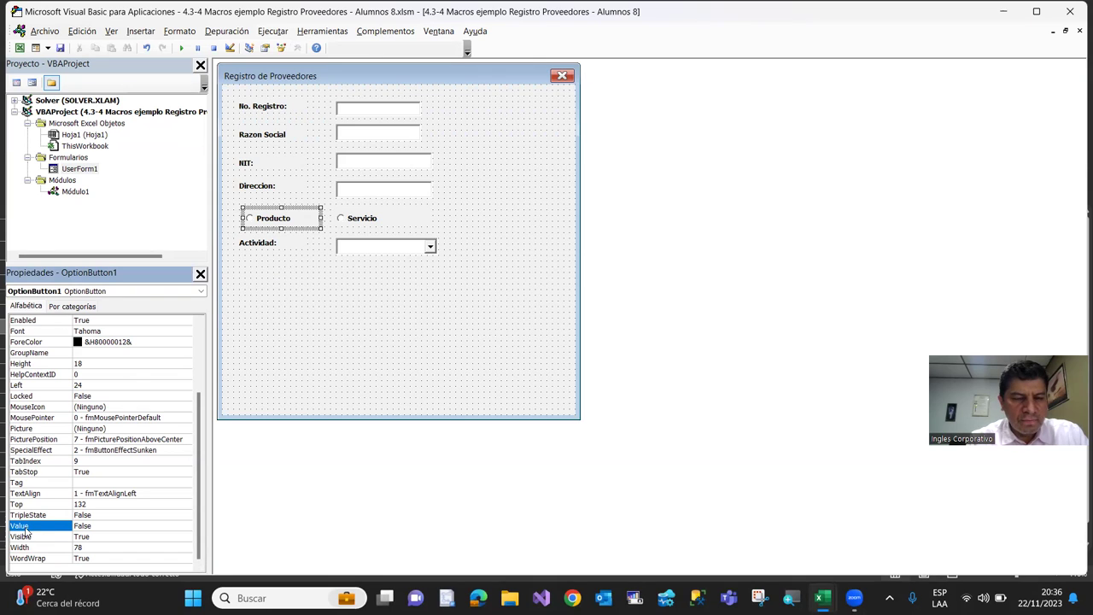
{"action": "left_click", "coordinate": [103, 526]}
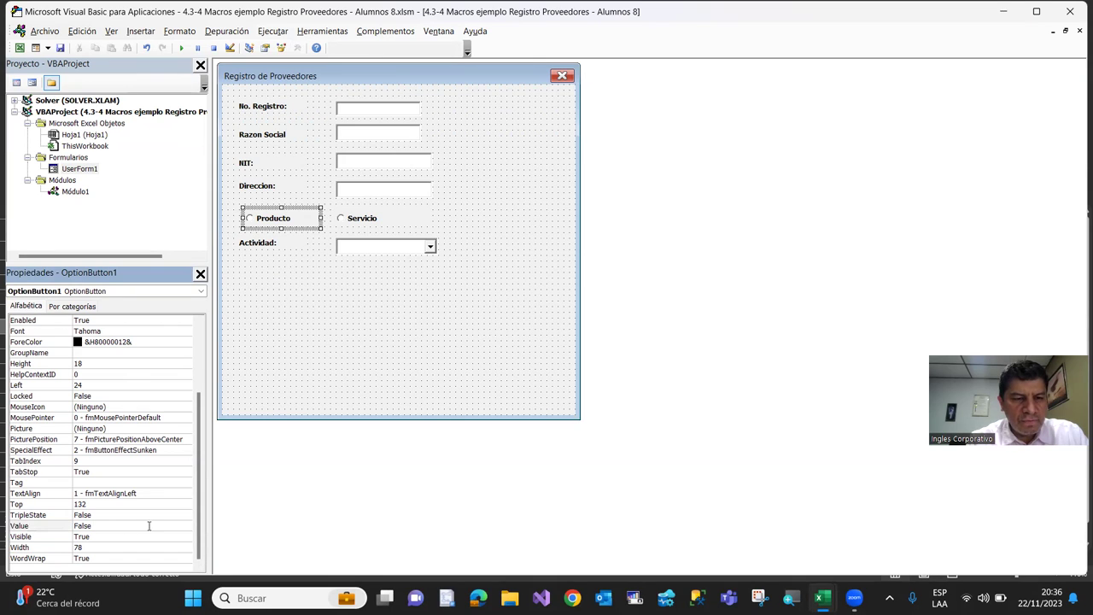
{"action": "left_click", "coordinate": [237, 514]}
{"action": "left_click_drag", "start_coordinate": [206, 505], "coordinate": [241, 506]}
{"action": "left_click", "coordinate": [79, 522]}
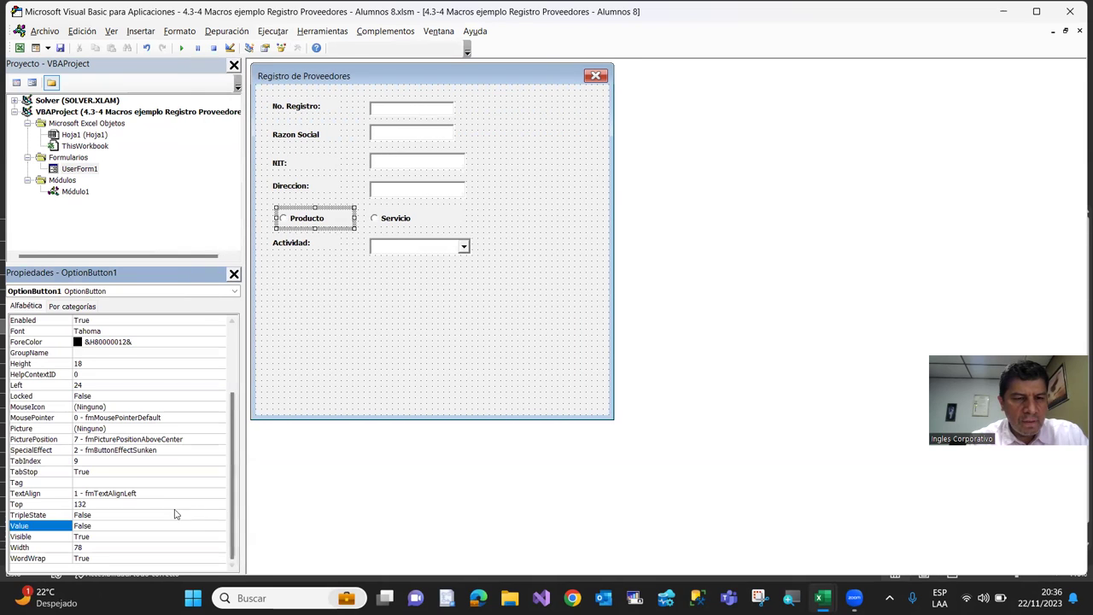
{"action": "left_click", "coordinate": [98, 526]}
{"action": "key", "text": "BackSpace"}
{"action": "key", "text": "BackSpace"}
{"action": "key", "text": "BackSpace"}
{"action": "key", "text": "BackSpace"}
{"action": "key", "text": "BackSpace"}
{"action": "type", "text": "True"}
{"action": "key", "text": "Return"}
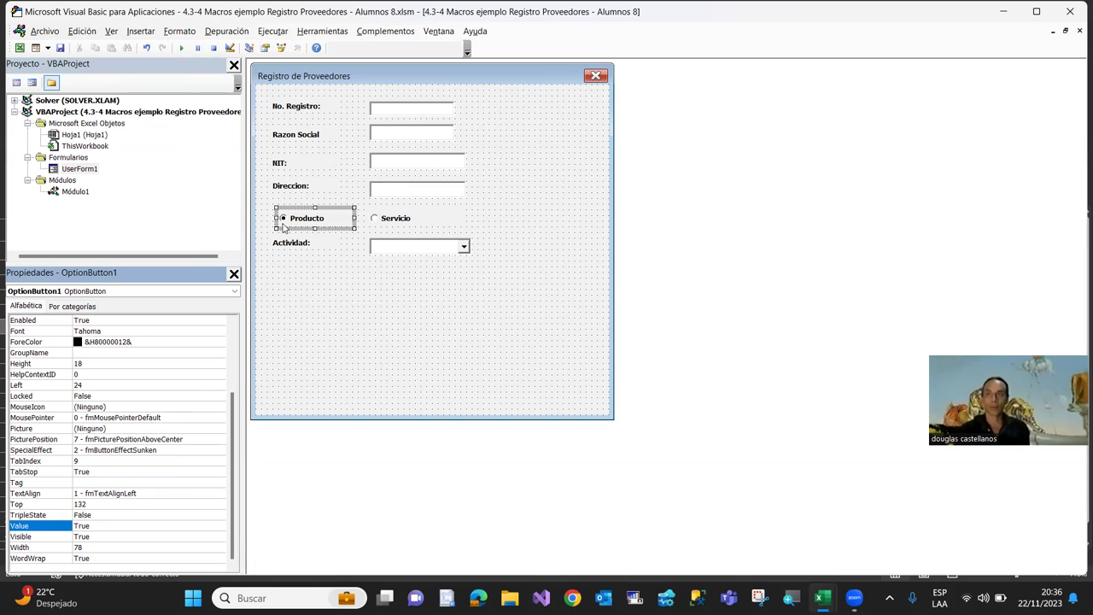
{"action": "left_click", "coordinate": [365, 295]}
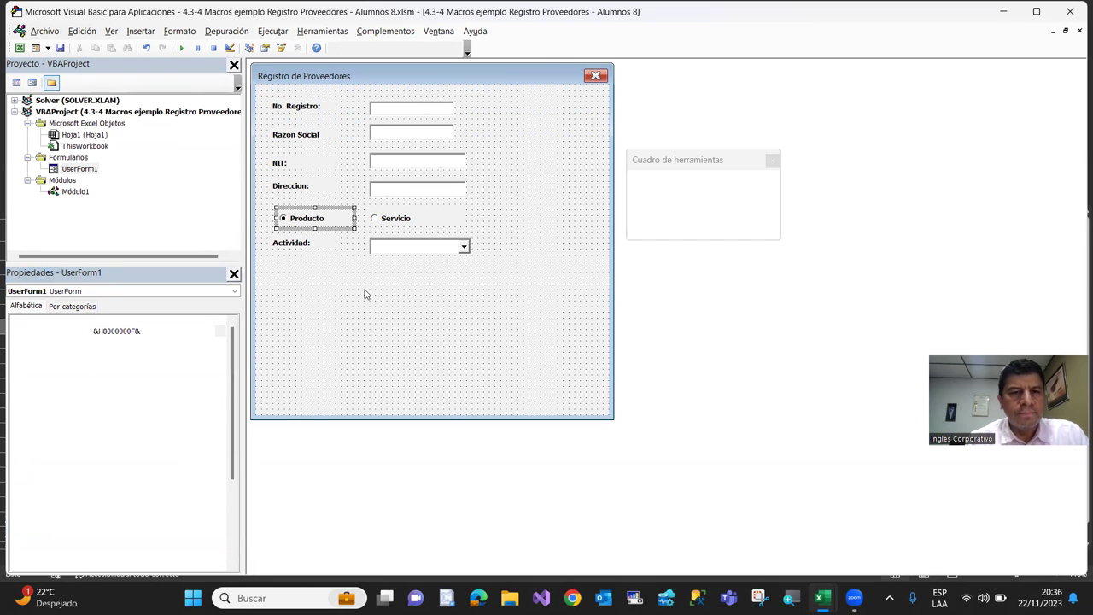
- Test-run the registration form in Excel, choosing Servicio and the Ventas activity, then close it
{"action": "left_click", "coordinate": [20, 47]}
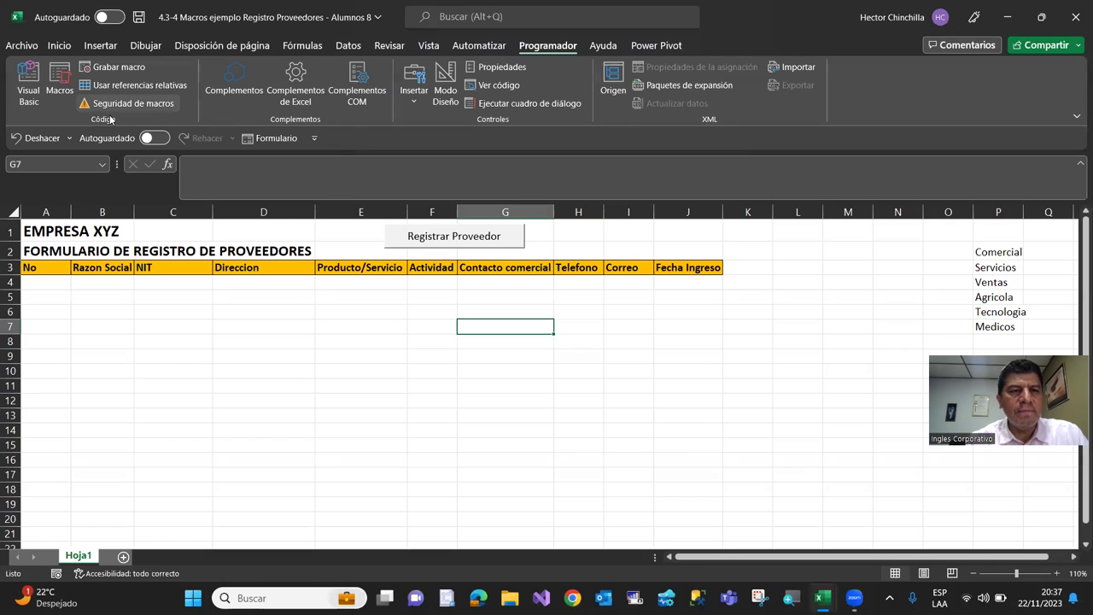
{"action": "left_click", "coordinate": [433, 237]}
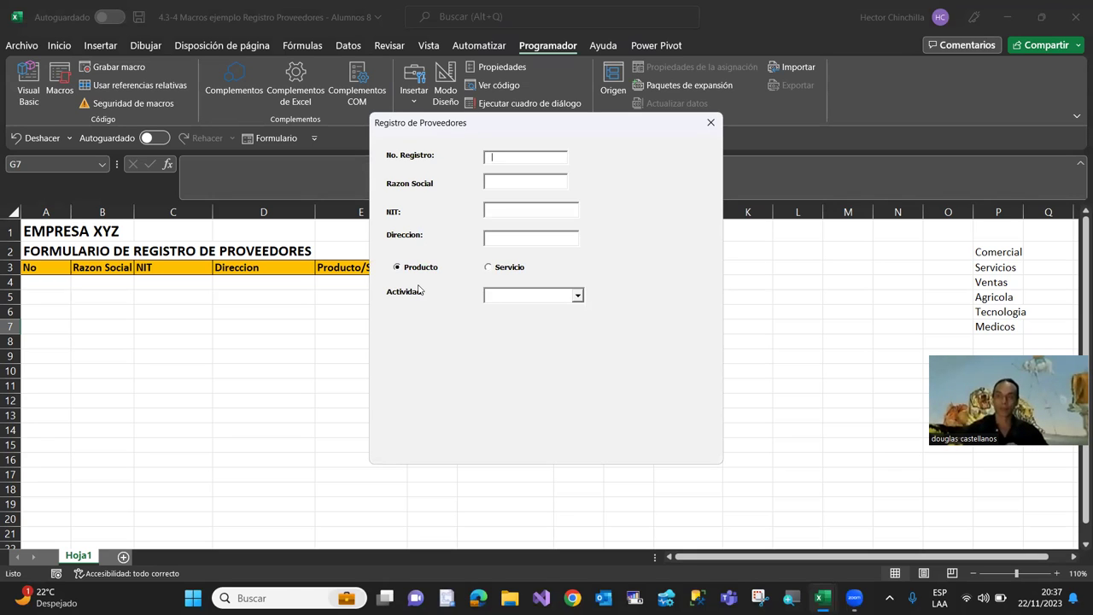
{"action": "left_click", "coordinate": [492, 271]}
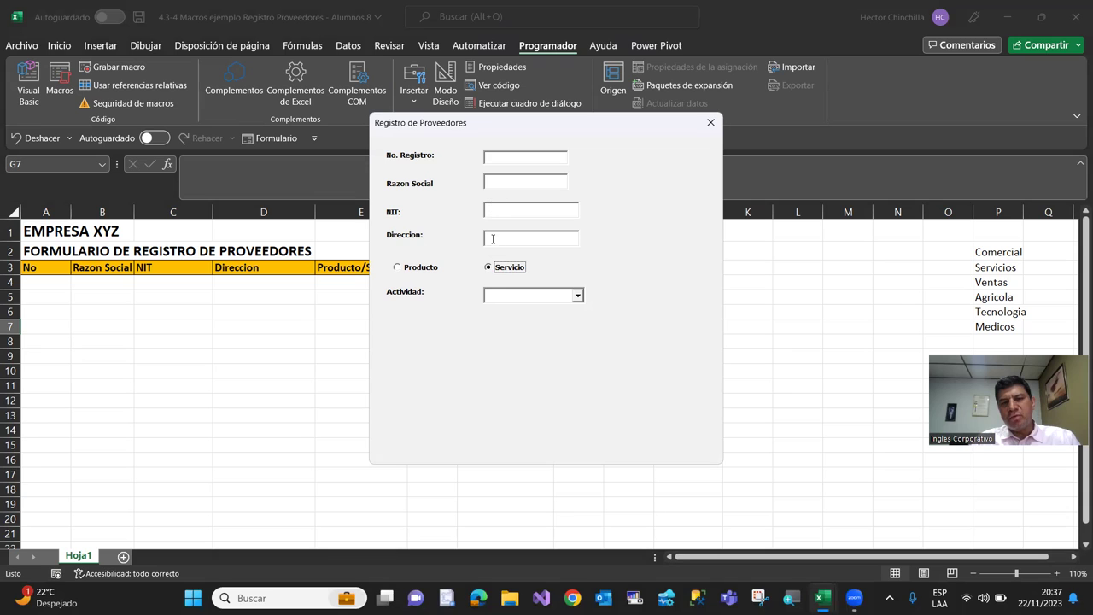
{"action": "left_click", "coordinate": [579, 299]}
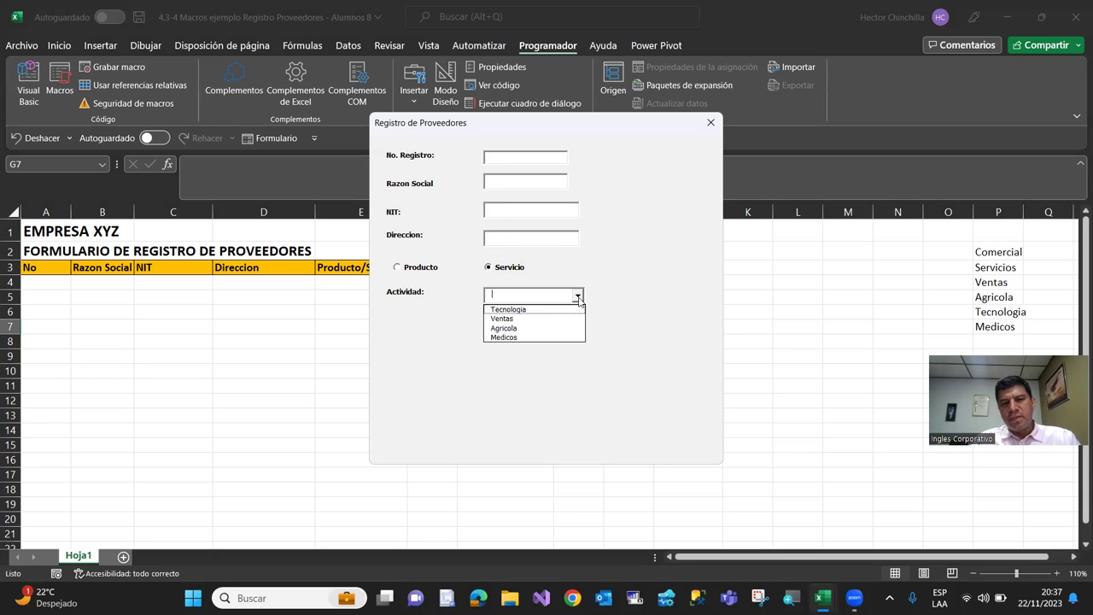
{"action": "left_click", "coordinate": [504, 325]}
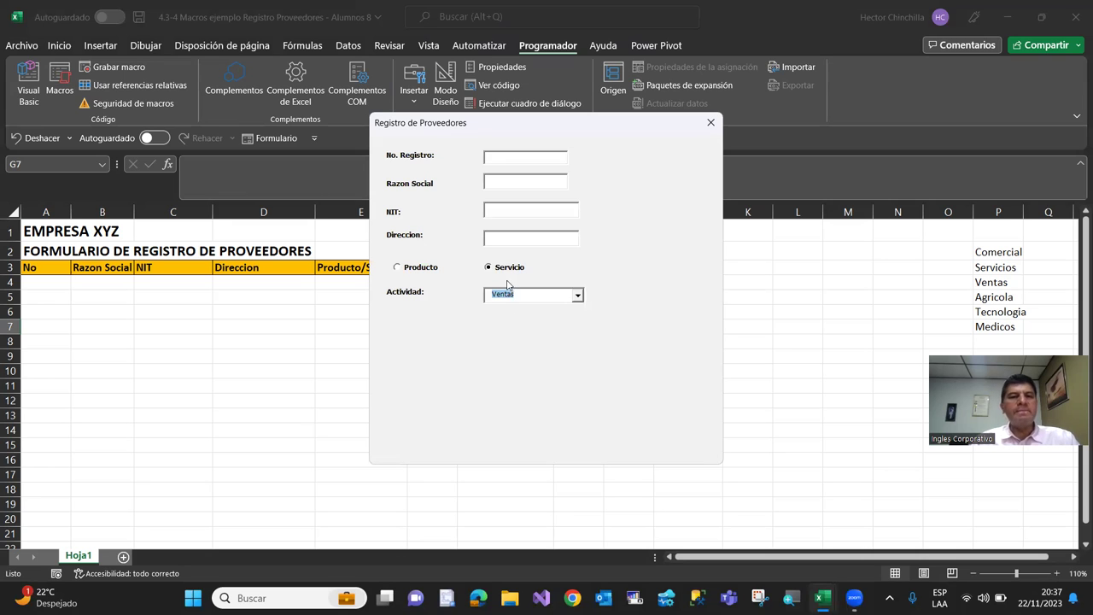
{"action": "left_click", "coordinate": [708, 124]}
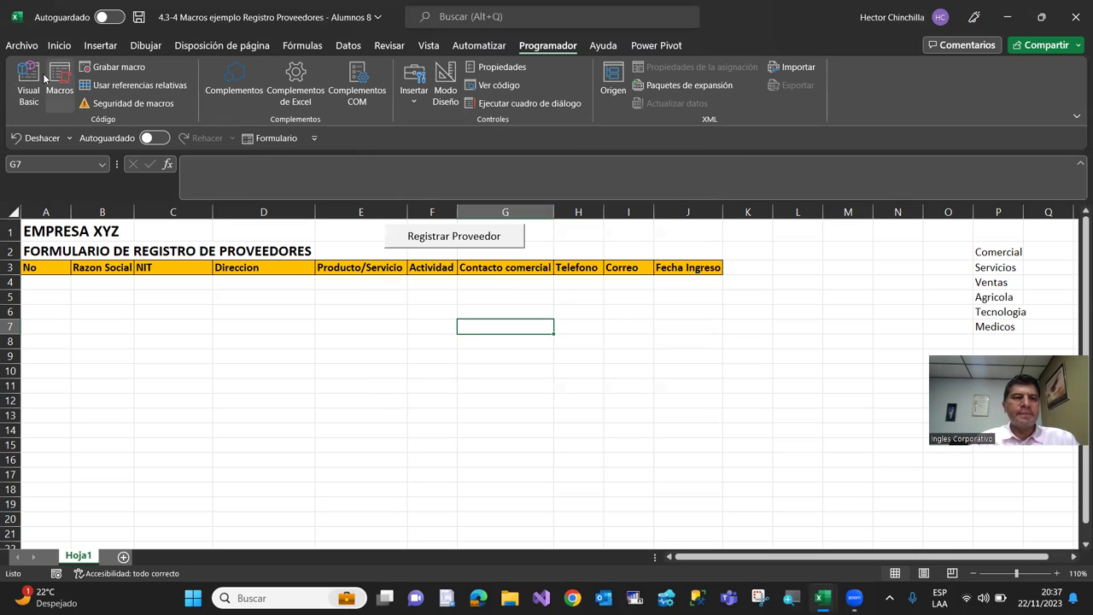
- Reopen the VBA editor and select the Actividad combo box on the form
{"action": "left_click", "coordinate": [29, 85]}
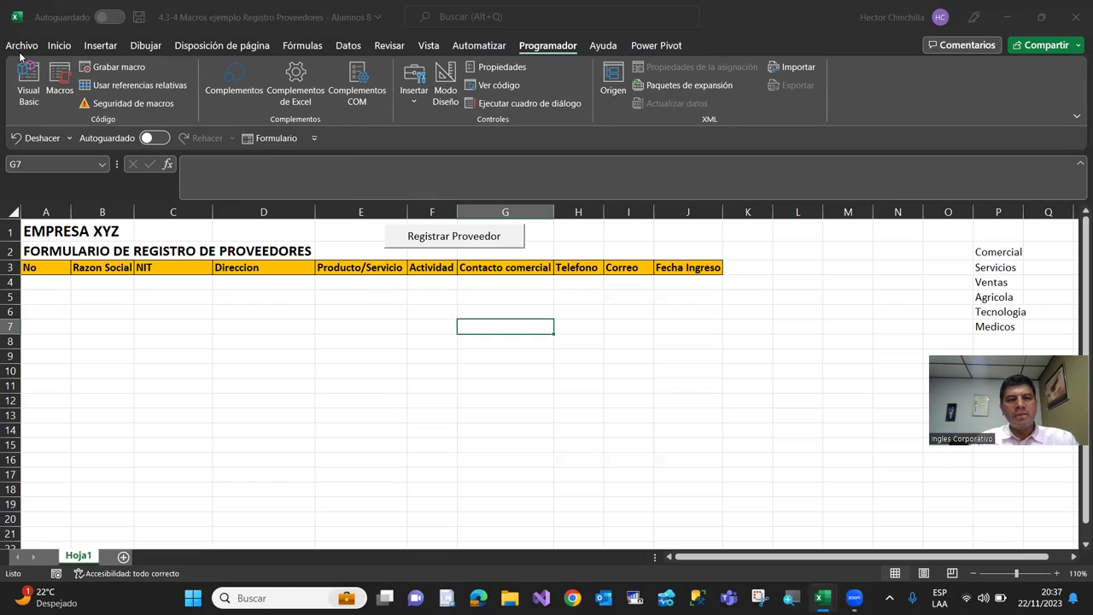
{"action": "left_click", "coordinate": [20, 48]}
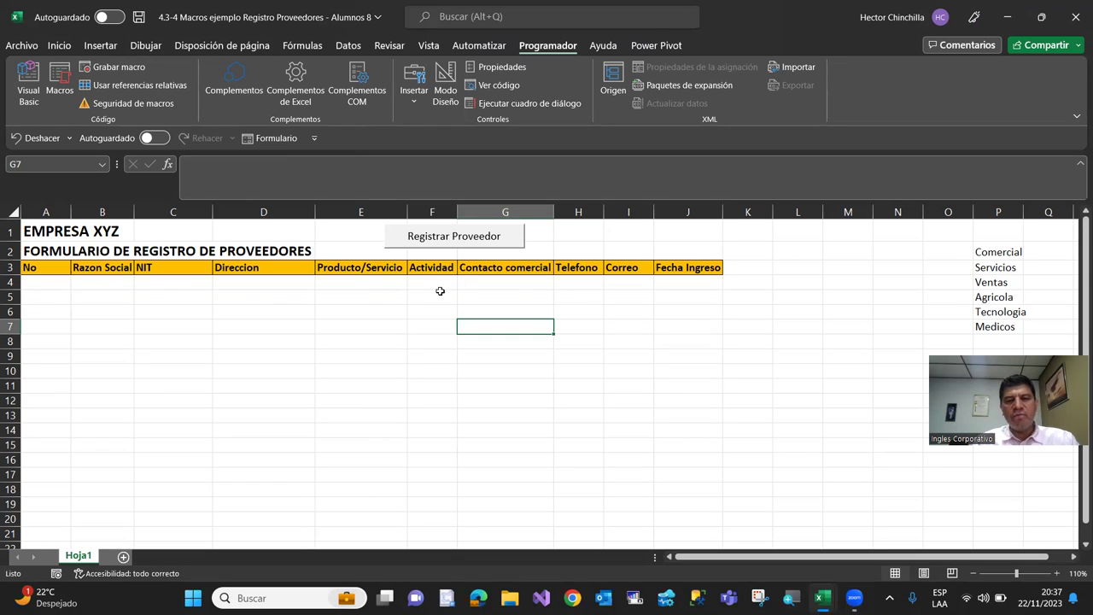
{"action": "left_click", "coordinate": [29, 85]}
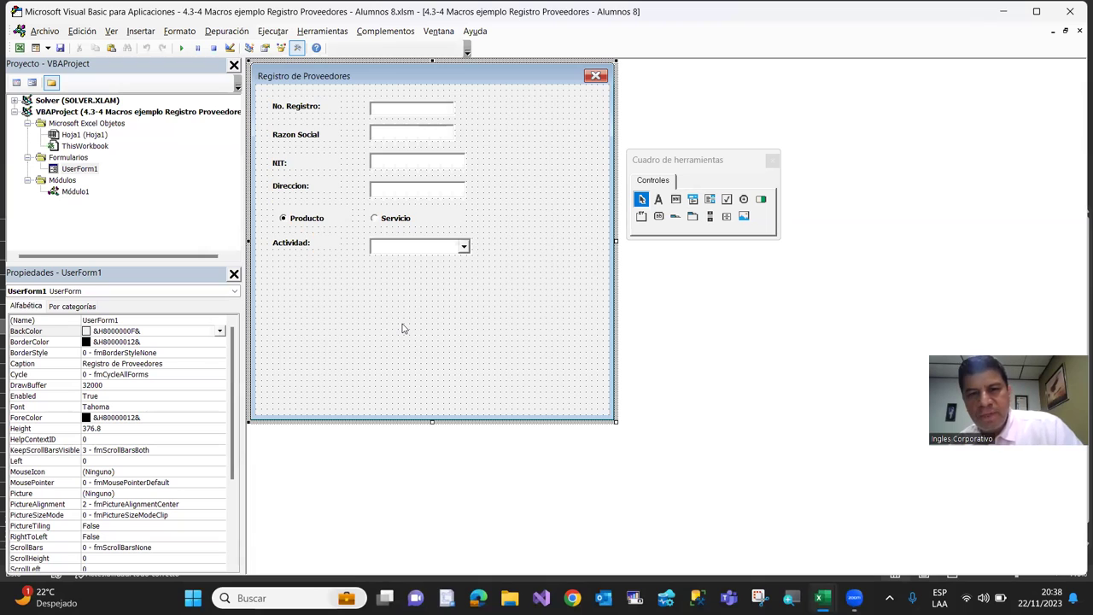
{"action": "left_click", "coordinate": [388, 254]}
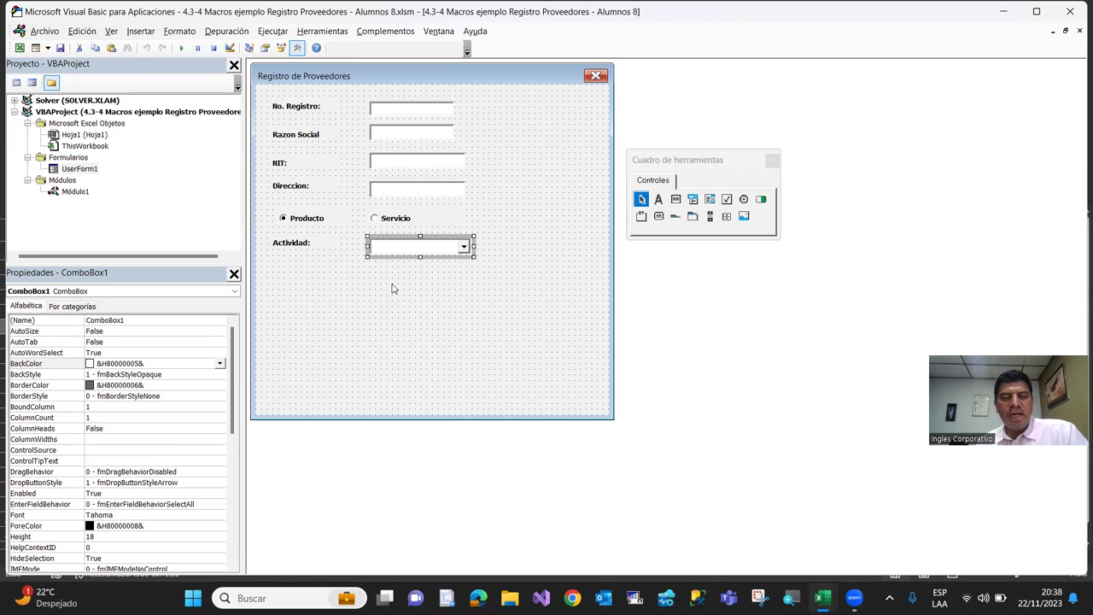
- View UserForm1's UserForm_Activate code, then return to the Excel workbook
{"action": "left_click", "coordinate": [441, 305]}
{"action": "key", "text": "F7"}
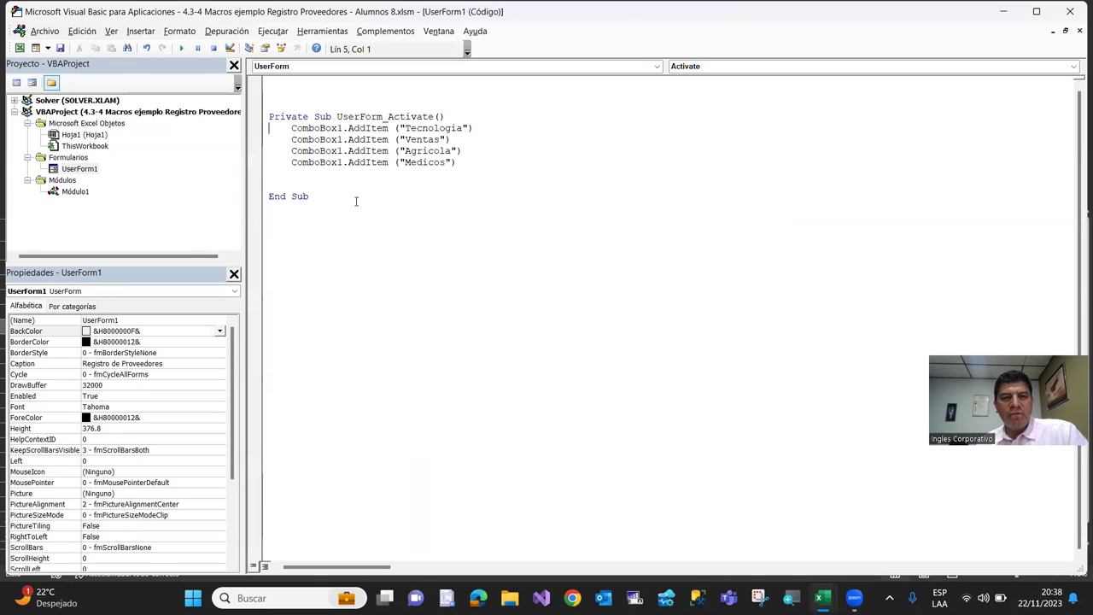
{"action": "left_click", "coordinate": [298, 117]}
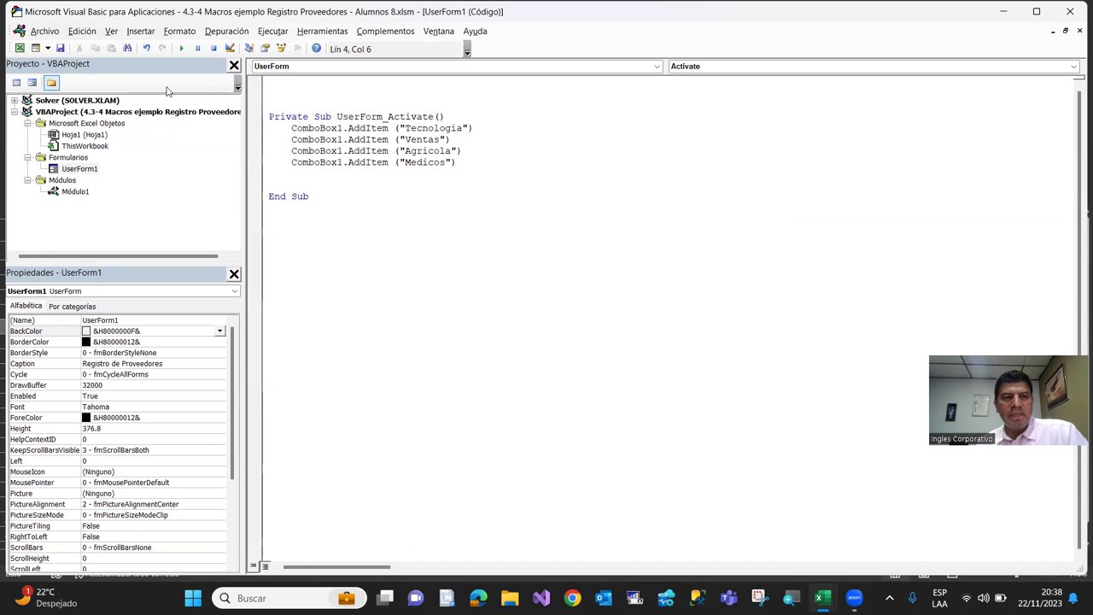
{"action": "double_click", "coordinate": [77, 169]}
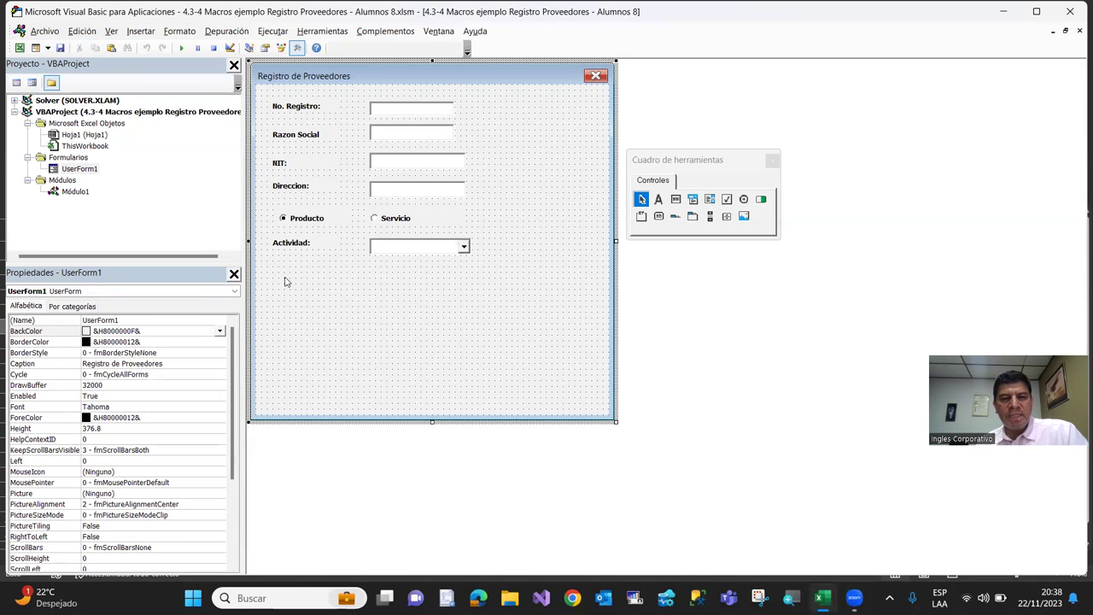
{"action": "key", "text": "F7"}
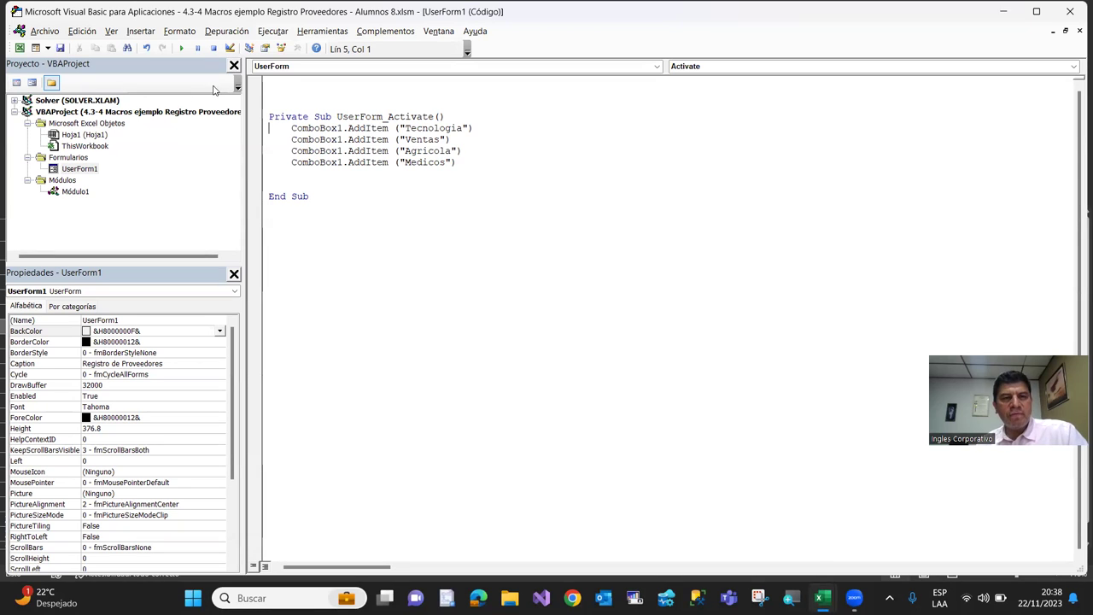
{"action": "left_click", "coordinate": [20, 49]}
- Widen column P to fit the activity names Comercial through Medicos
{"action": "left_click", "coordinate": [401, 299]}
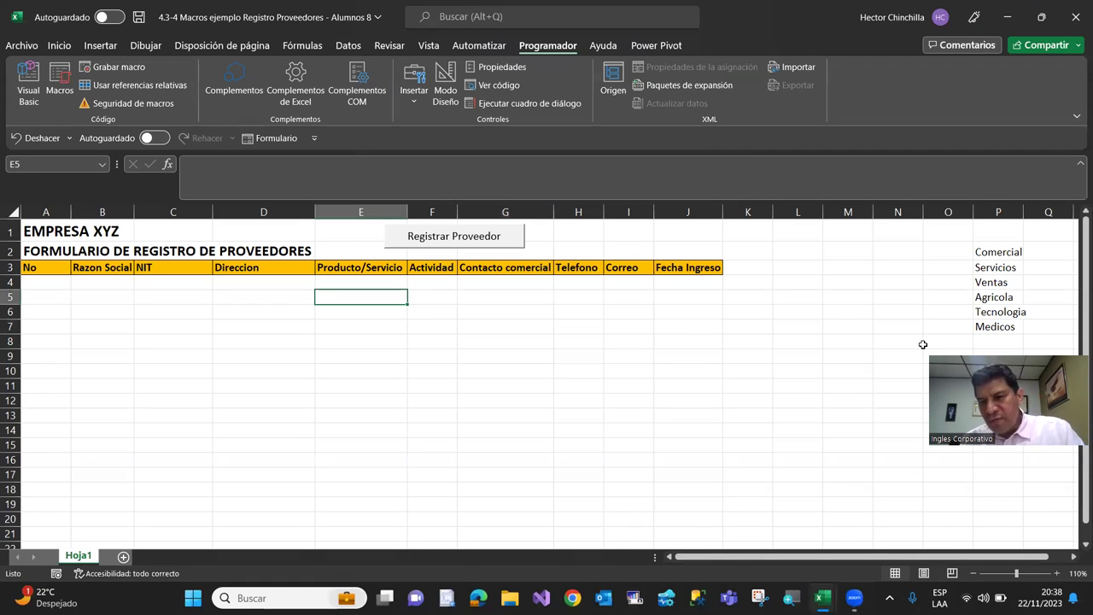
{"action": "left_click", "coordinate": [811, 329]}
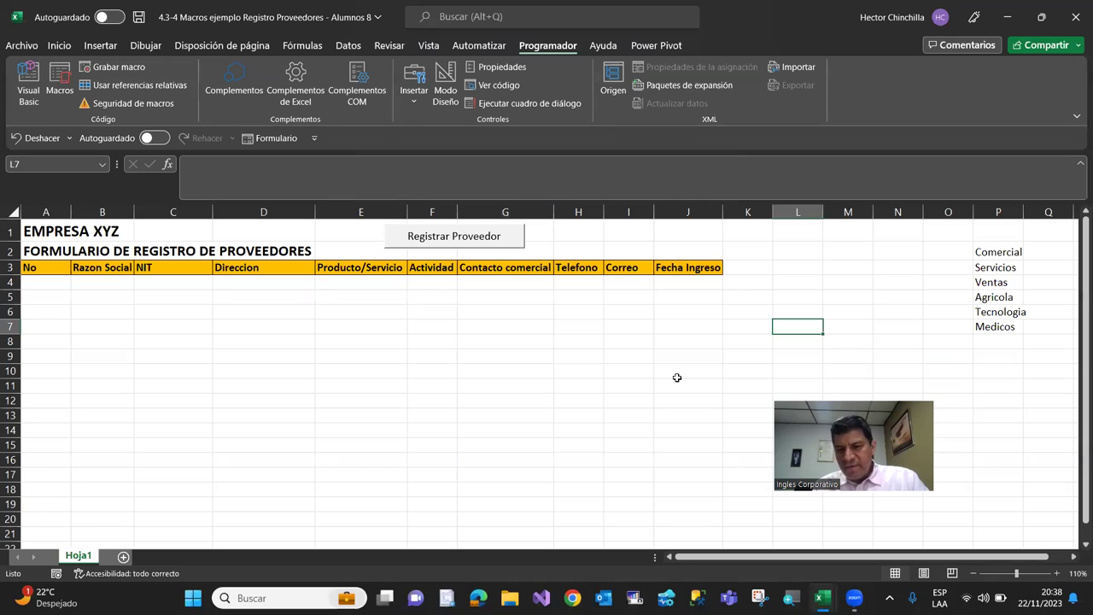
{"action": "key", "text": "Right"}
{"action": "key", "text": "Right"}
{"action": "key", "text": "Right"}
{"action": "key", "text": "Right"}
{"action": "key", "text": "Up"}
{"action": "key", "text": "Up"}
{"action": "key", "text": "Up"}
{"action": "key", "text": "Up"}
{"action": "key", "text": "Up"}
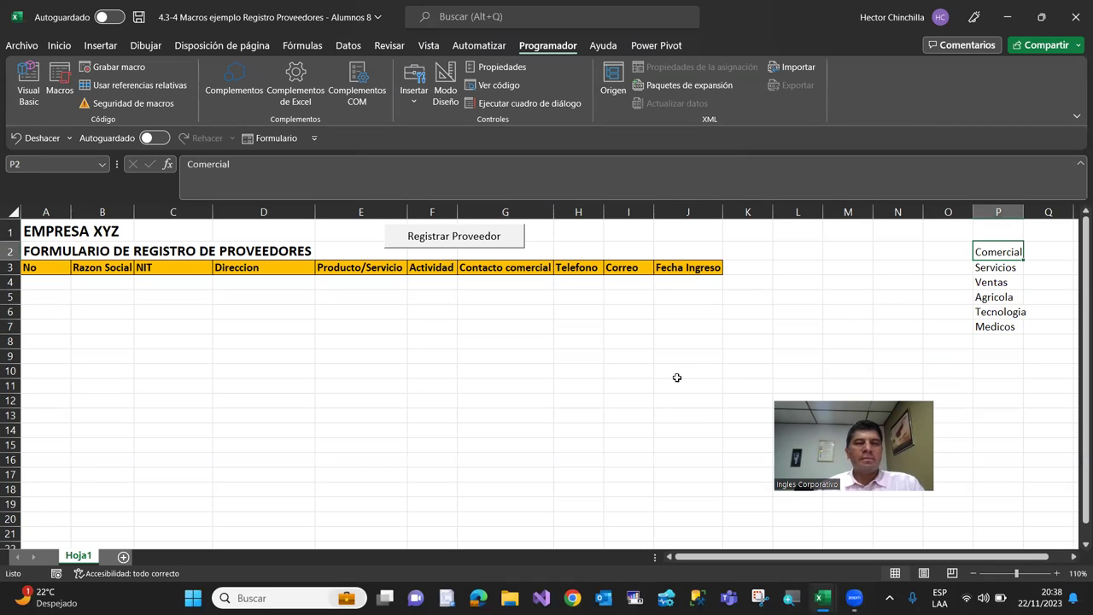
{"action": "key", "text": "Down"}
{"action": "key", "text": "Up"}
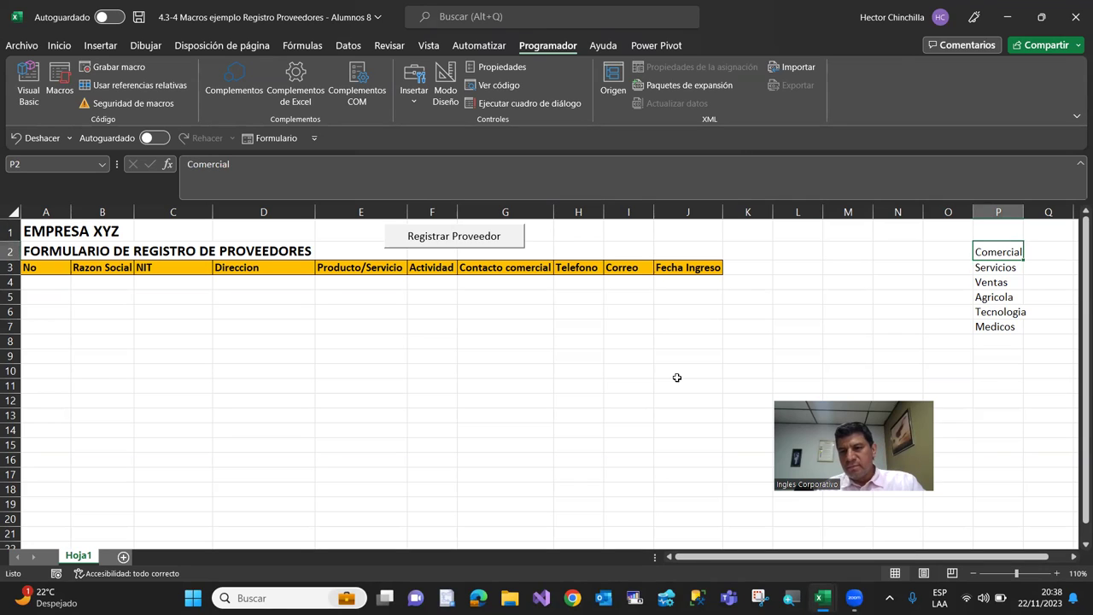
{"action": "left_click_drag", "start_coordinate": [1024, 216], "coordinate": [1040, 216]}
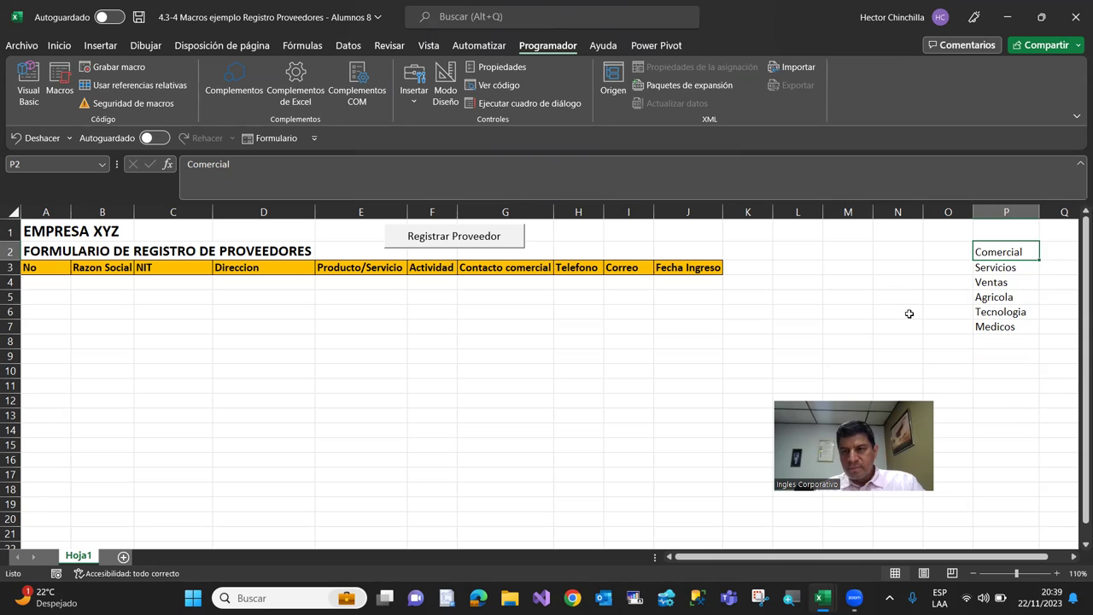
- Fill the activity cells P2:P7 with yellow
{"action": "key", "text": "shift+Down"}
{"action": "key", "text": "shift+Down"}
{"action": "key", "text": "shift+Down"}
{"action": "key", "text": "shift+Down"}
{"action": "key", "text": "shift+Down"}
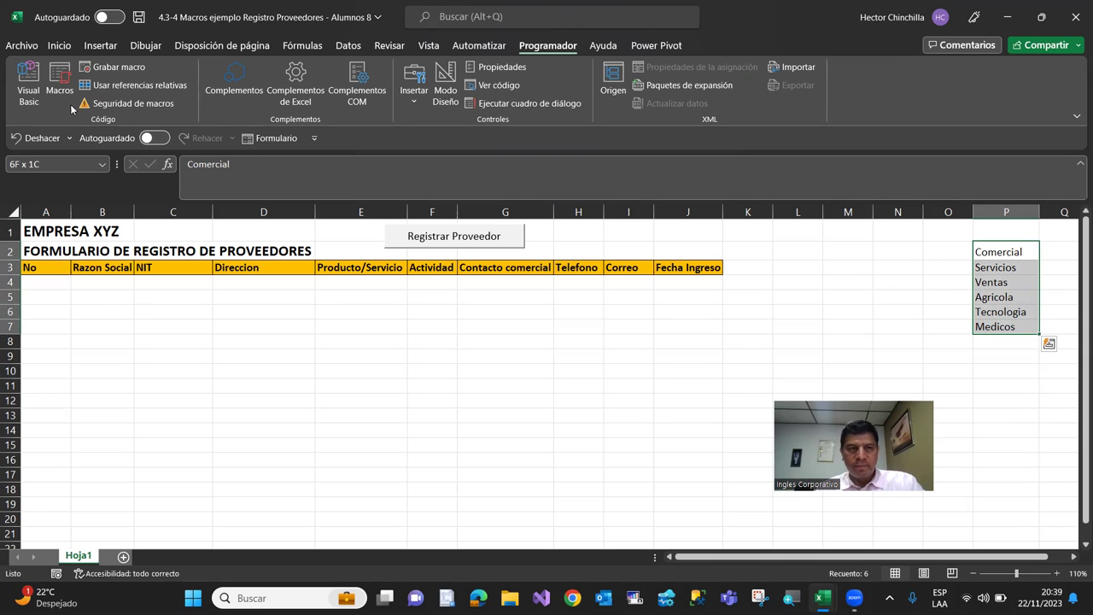
{"action": "left_click", "coordinate": [59, 45]}
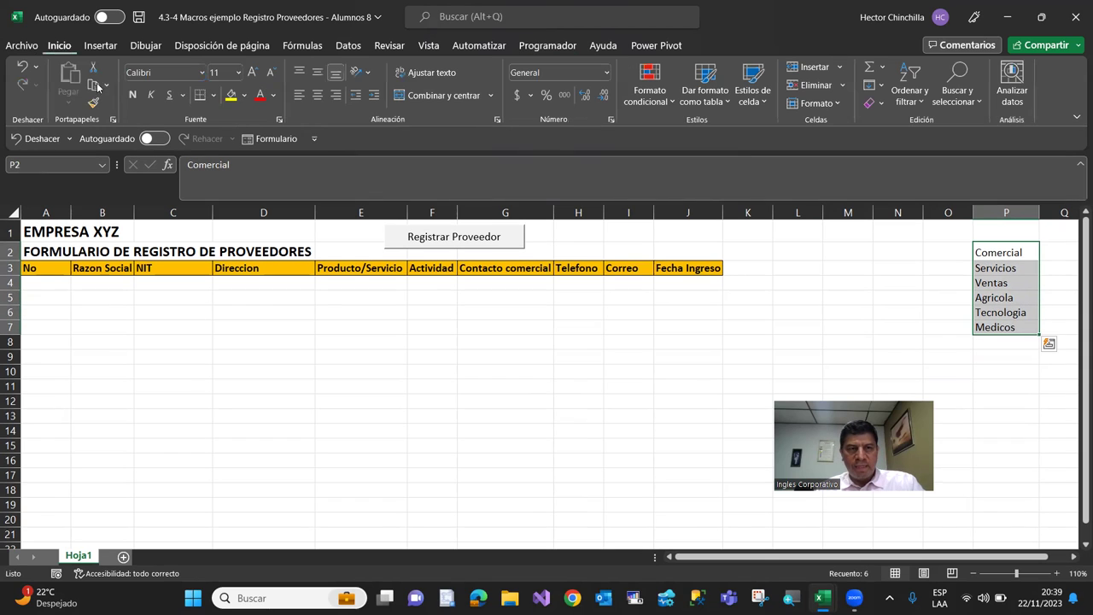
{"action": "left_click", "coordinate": [228, 97]}
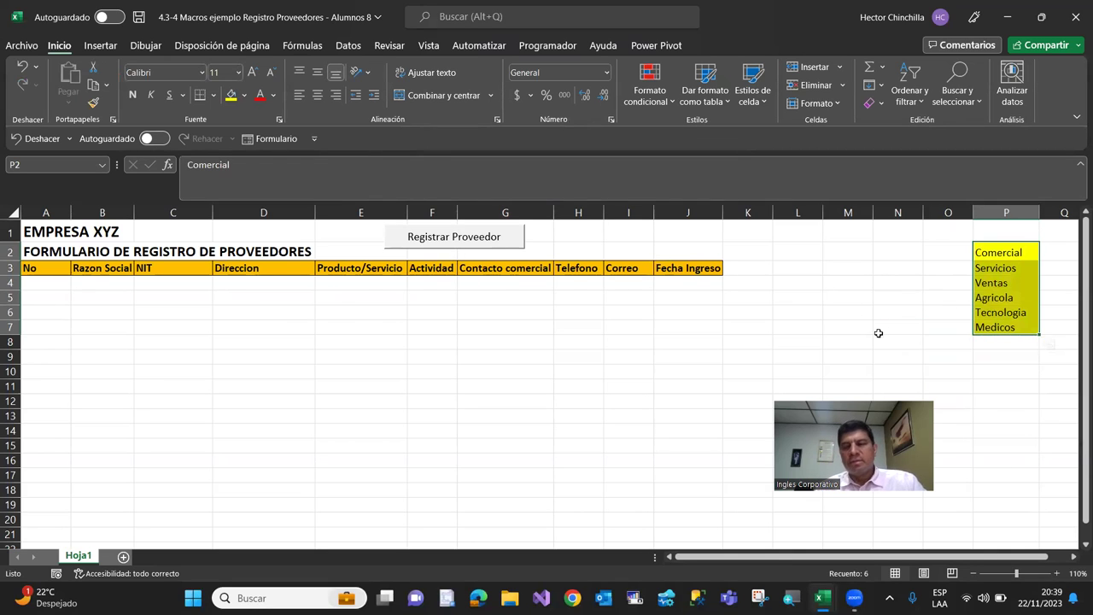
{"action": "left_click", "coordinate": [929, 327]}
- Name the range P2:P7 'Actividades' in the Name Box and reselect it to verify
{"action": "left_click_drag", "start_coordinate": [986, 253], "coordinate": [1001, 328]}
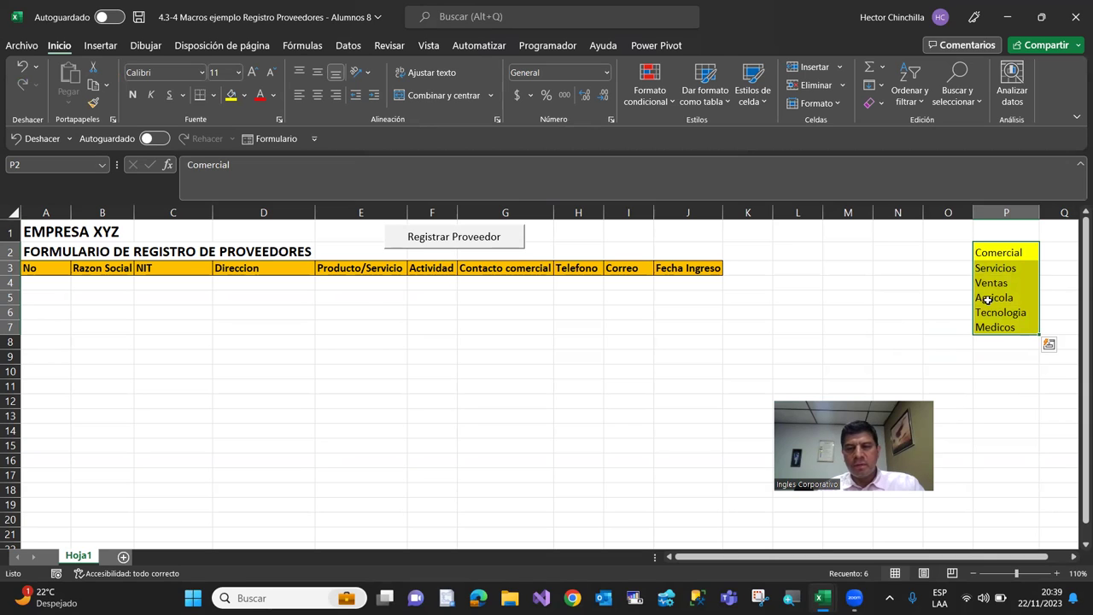
{"action": "key", "text": "Escape"}
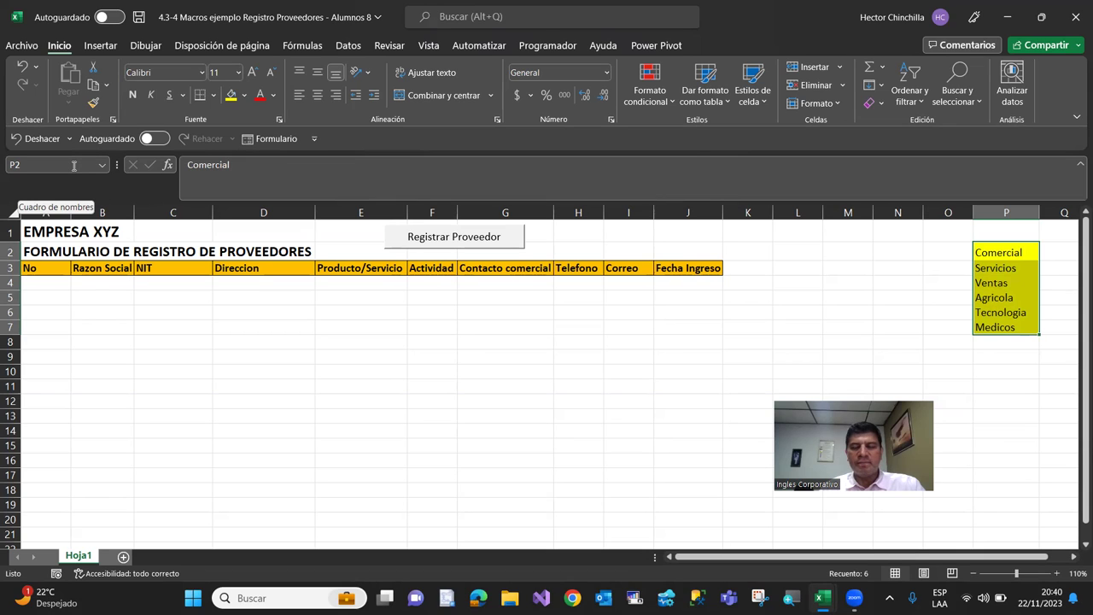
{"action": "left_click", "coordinate": [74, 166]}
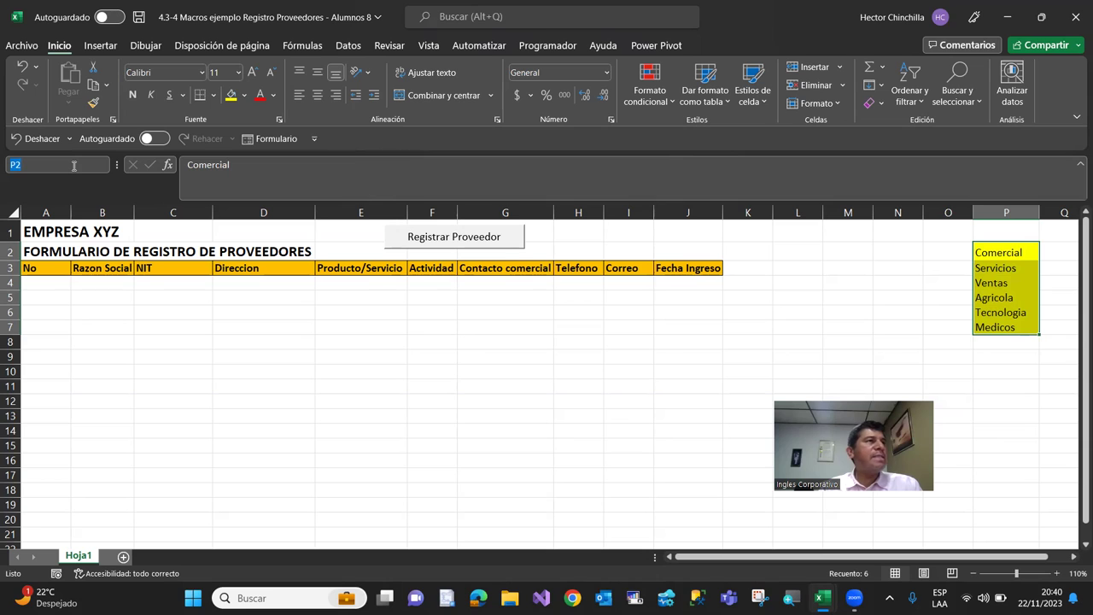
{"action": "type", "text": "Activid"}
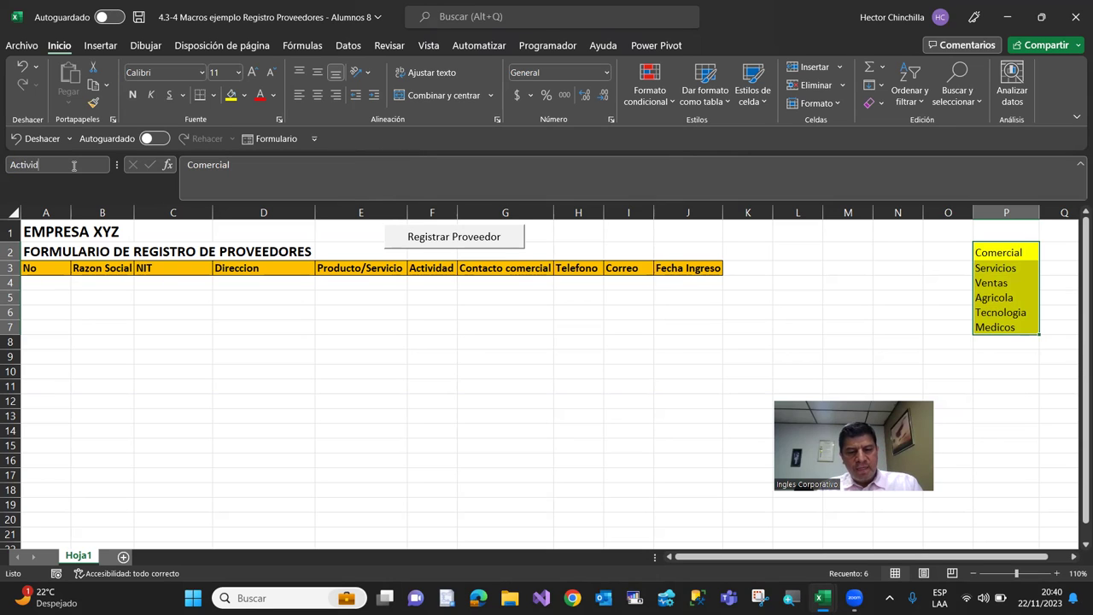
{"action": "type", "text": "es"}
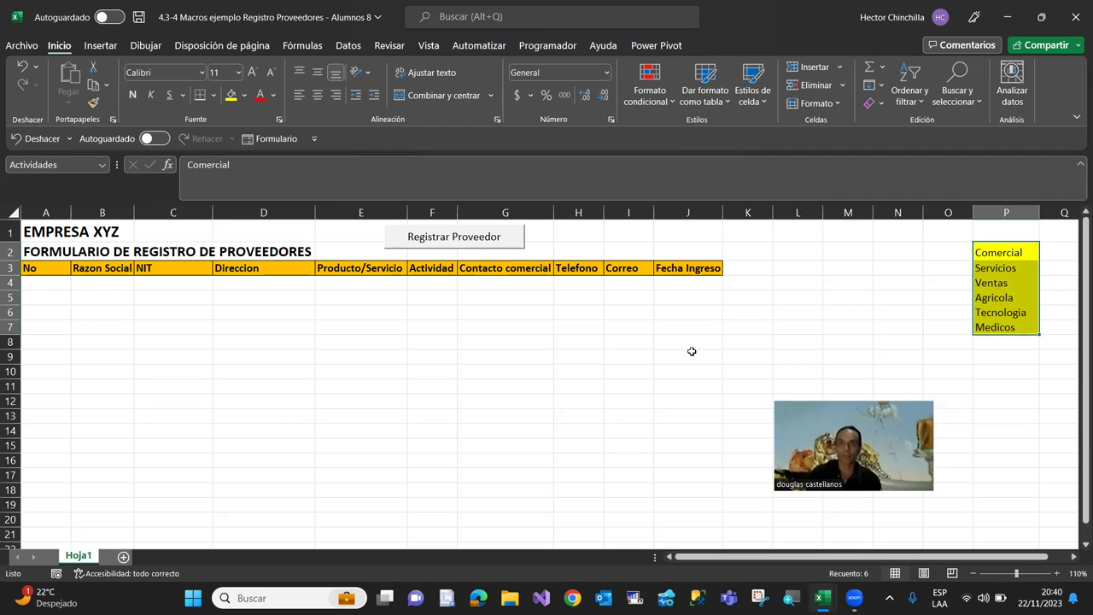
{"action": "left_click", "coordinate": [690, 352]}
{"action": "left_click", "coordinate": [983, 251]}
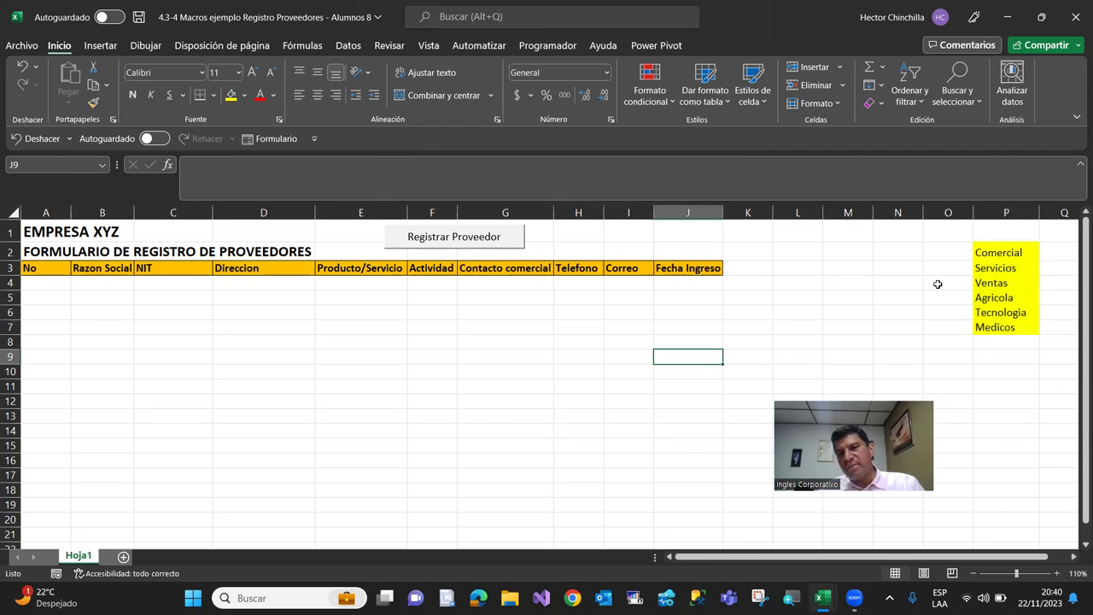
{"action": "key", "text": "shift+Down"}
{"action": "key", "text": "shift+Down"}
{"action": "key", "text": "shift+Down"}
{"action": "key", "text": "shift+Down"}
{"action": "key", "text": "shift+Down"}
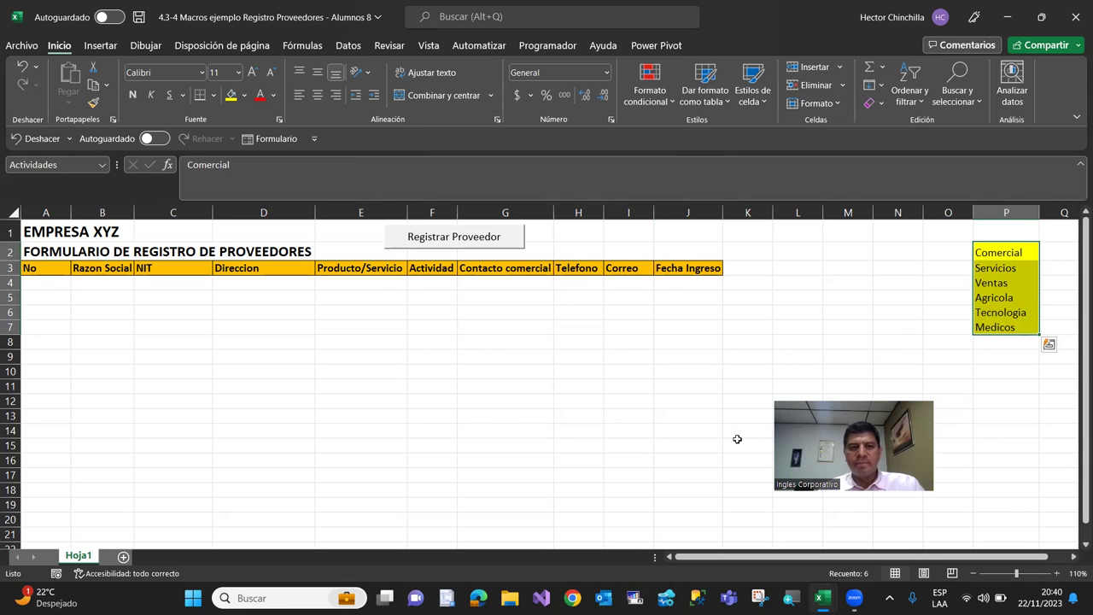
{"action": "left_click", "coordinate": [642, 374]}
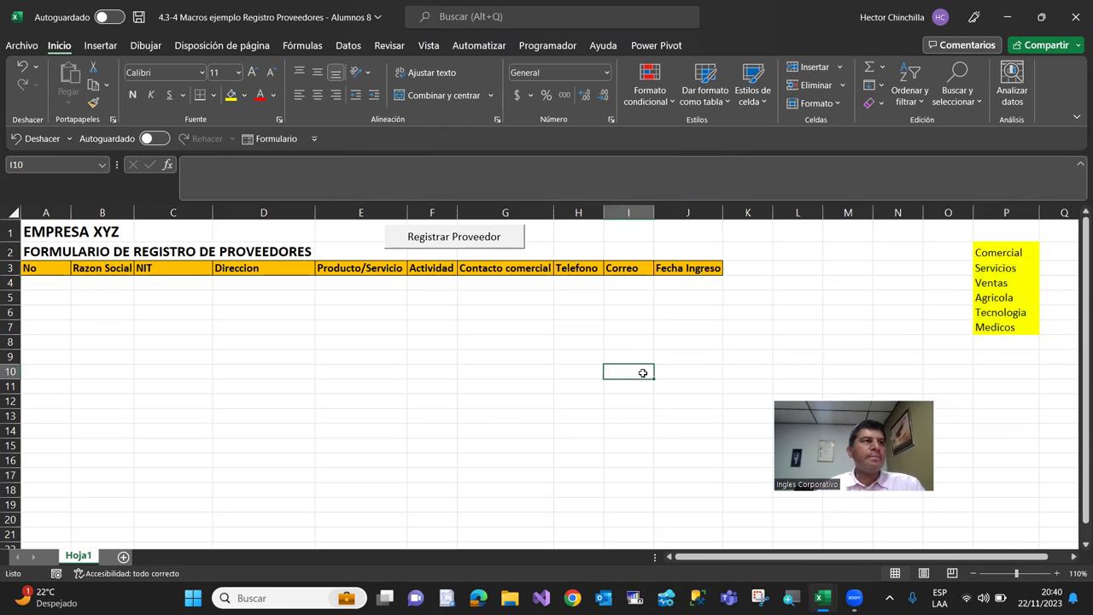
{"action": "left_click", "coordinate": [947, 285]}
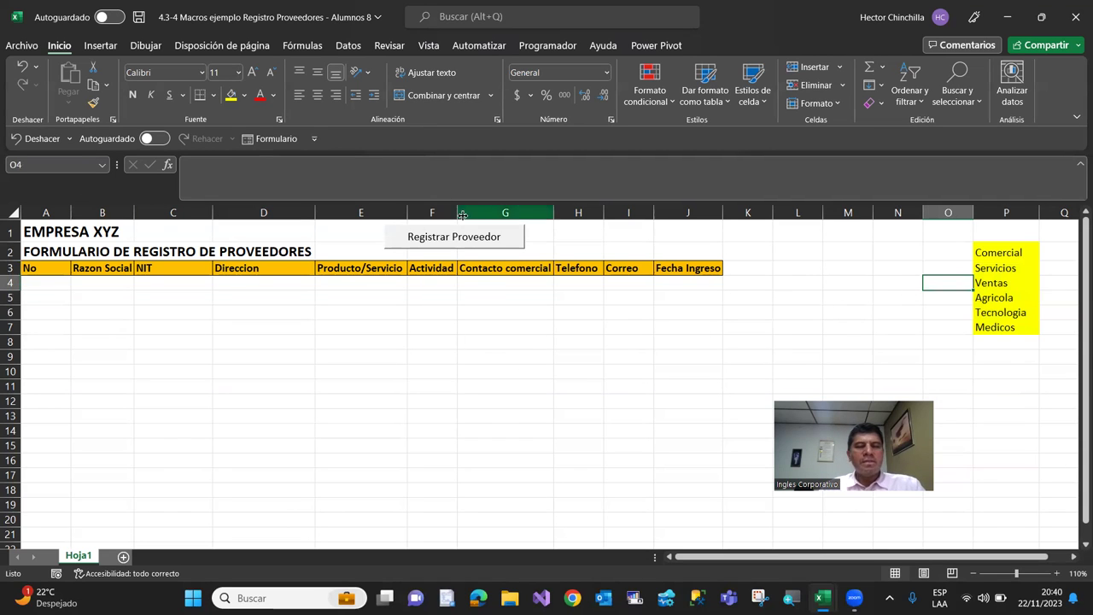
- Open the Visual Basic editor from the Programador tab to reach UserForm1's code
{"action": "left_click", "coordinate": [548, 45]}
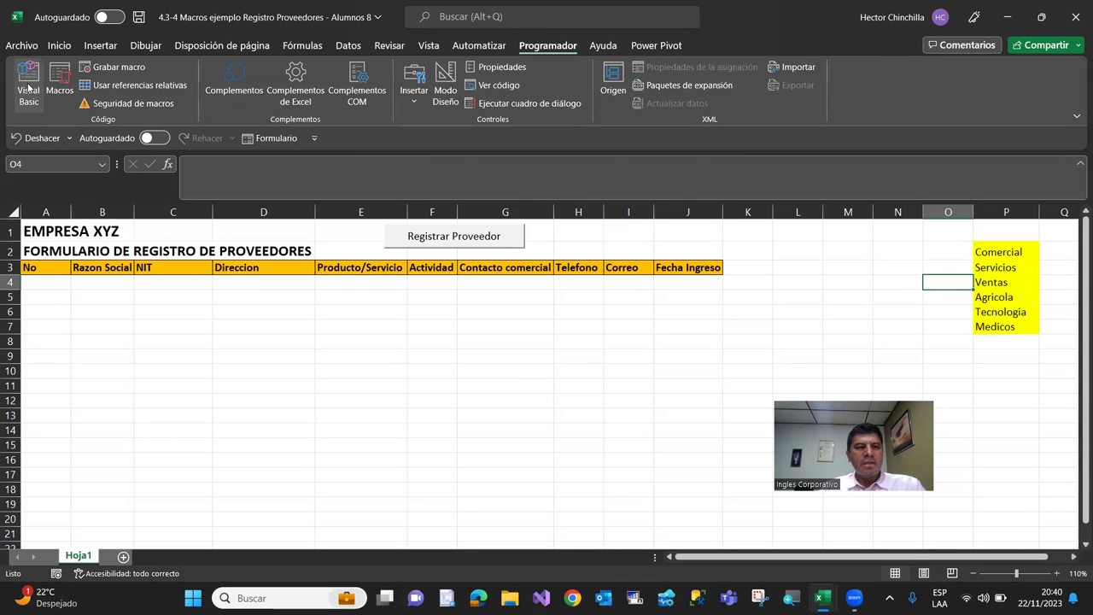
{"action": "left_click", "coordinate": [28, 88]}
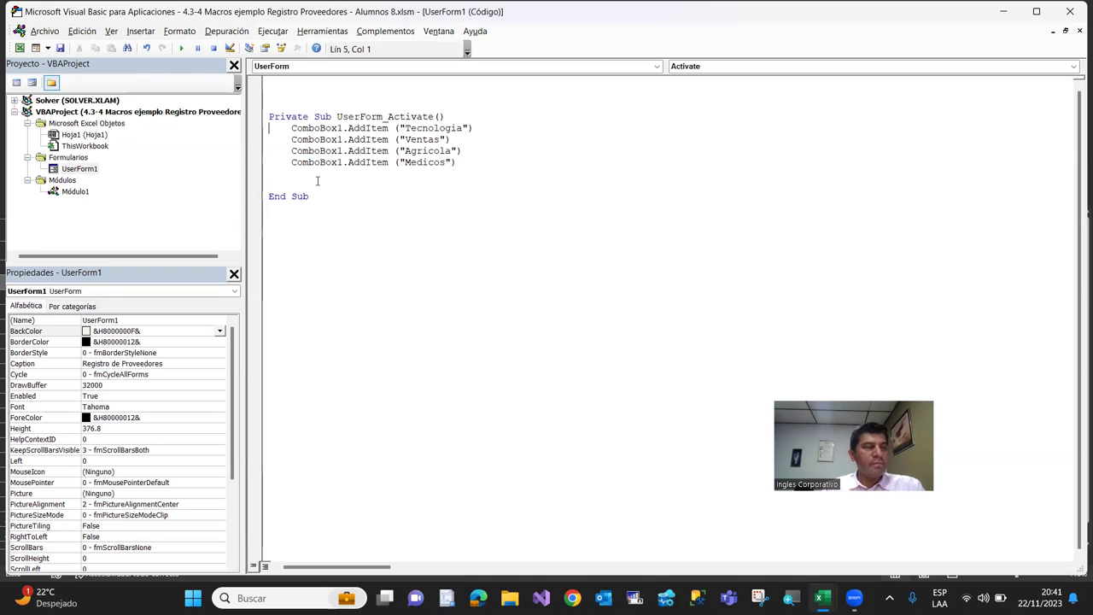
- Delete the four ComboBox1.AddItem lines from UserForm_Activate, leaving an empty line to write on
{"action": "key", "text": "shift+Down"}
{"action": "key", "text": "shift+Down"}
{"action": "key", "text": "shift+Down"}
{"action": "key", "text": "shift+Down"}
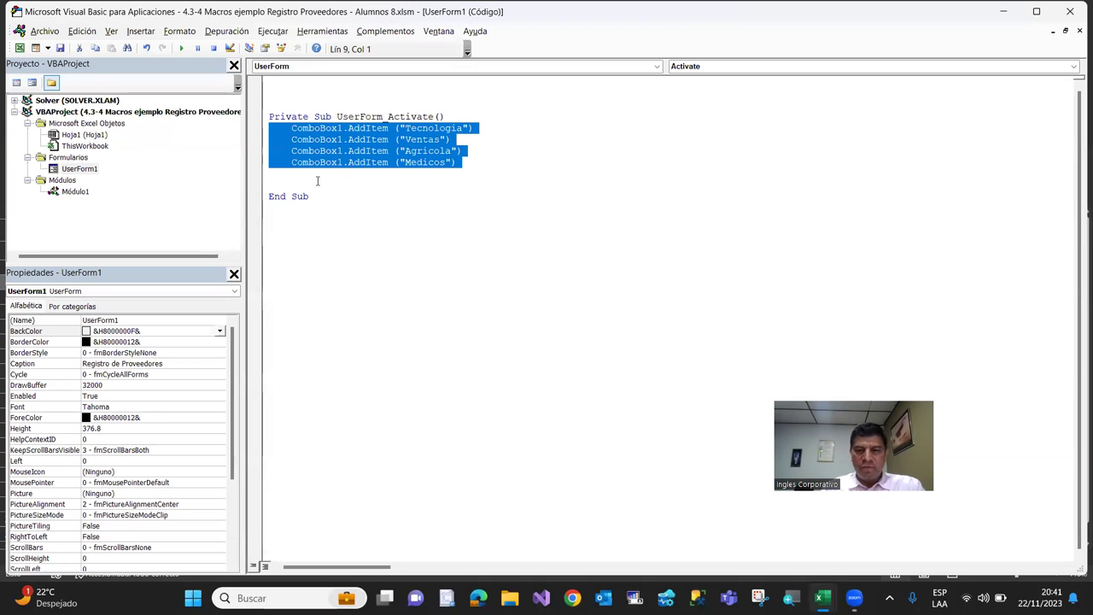
{"action": "key", "text": "Delete"}
{"action": "key", "text": "Return"}
{"action": "key", "text": "Up"}
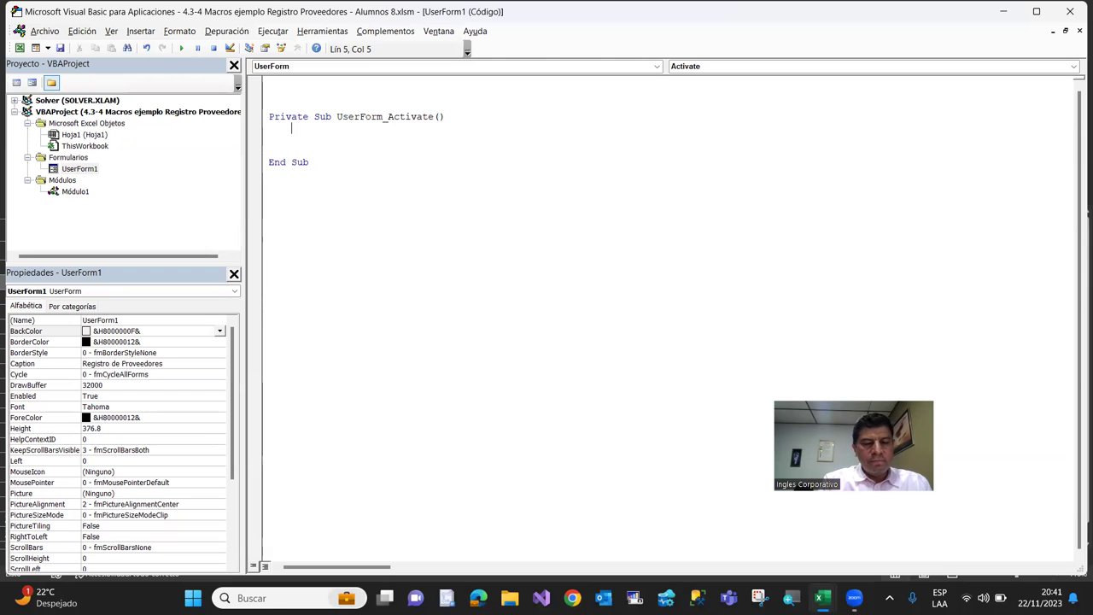
- Declare 'Dim cell As Range' as the first line of UserForm_Activate
{"action": "type", "text": "Dim "}
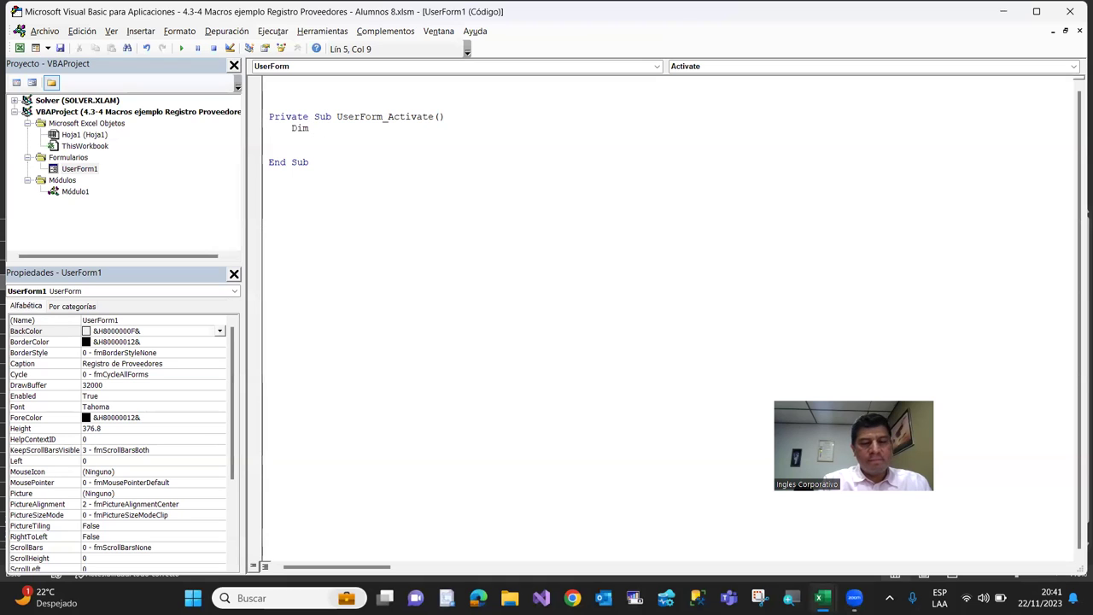
{"action": "type", "text": "cell "}
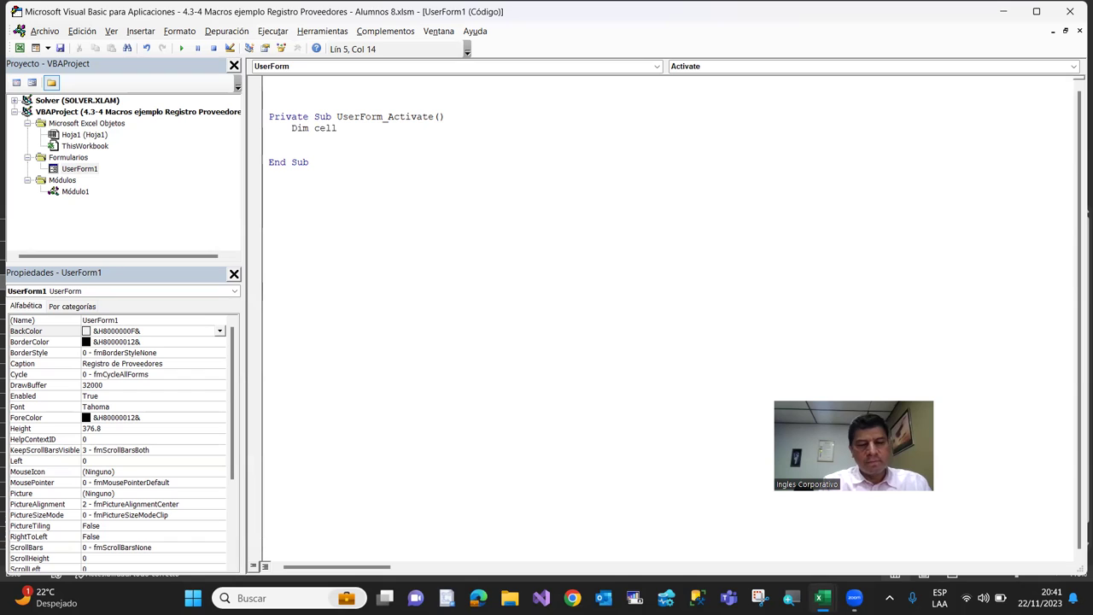
{"action": "type", "text": "As "}
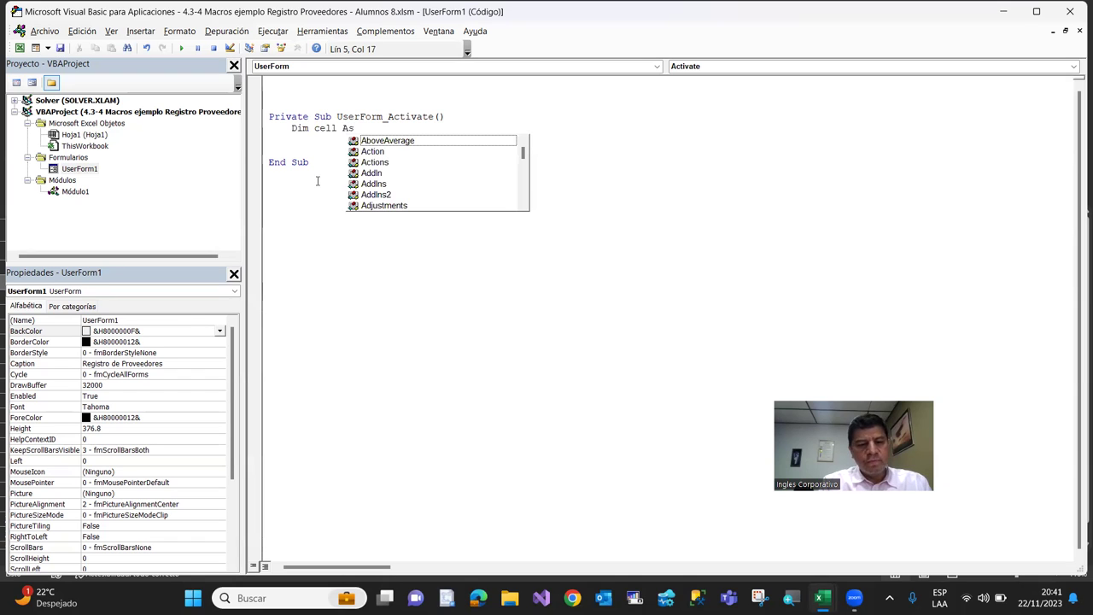
{"action": "type", "text": "Range"}
{"action": "key", "text": "Return"}
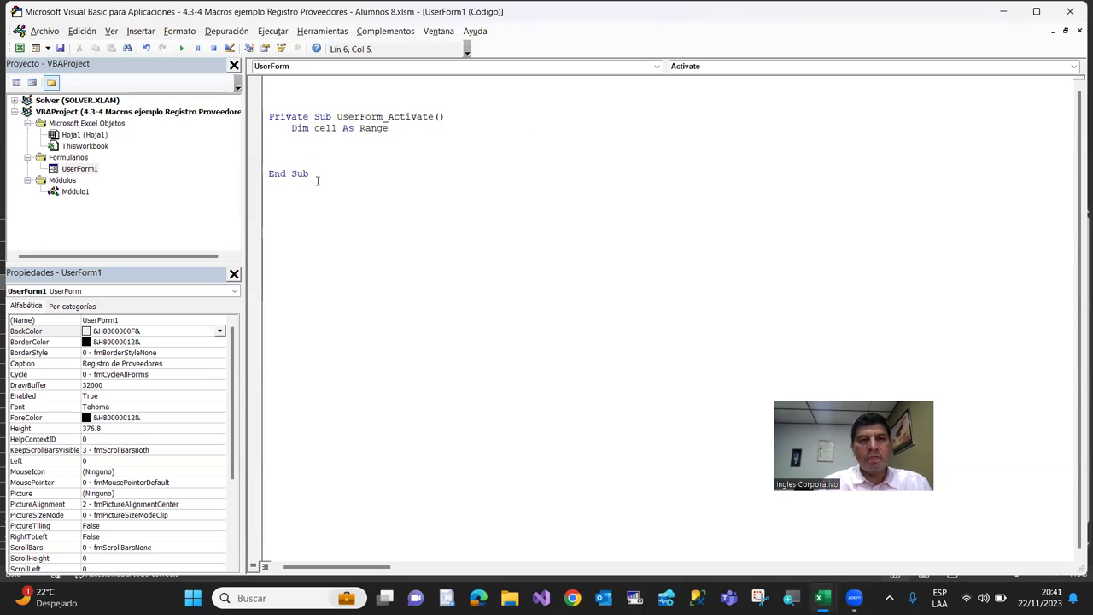
{"action": "key", "text": "Up"}
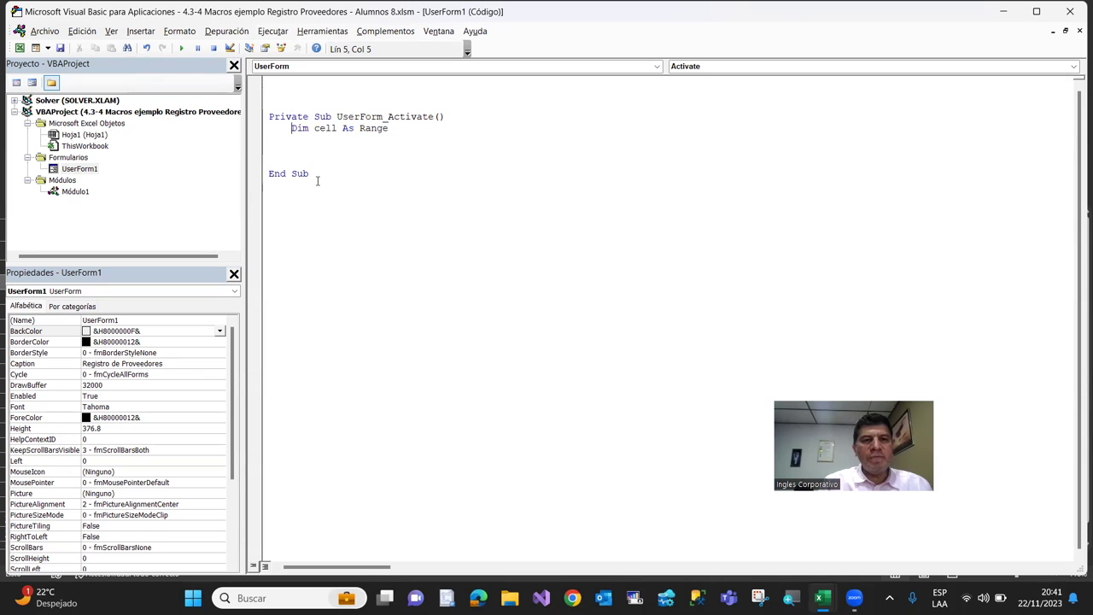
{"action": "key", "text": "Right"}
{"action": "key", "text": "Right"}
{"action": "key", "text": "Right"}
{"action": "key", "text": "Right"}
{"action": "key", "text": "Right"}
{"action": "key", "text": "Right"}
{"action": "key", "text": "Right"}
{"action": "key", "text": "Down"}
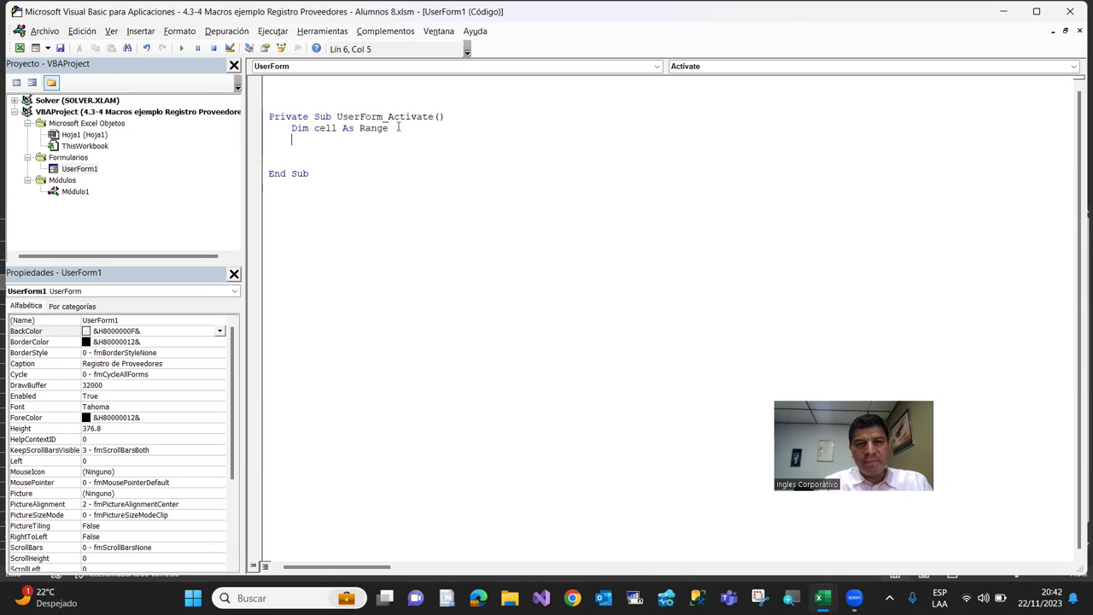
- Add a ComboBox1.Clear statement at the start of UserForm_Activate
{"action": "type", "text": "combobox1"}
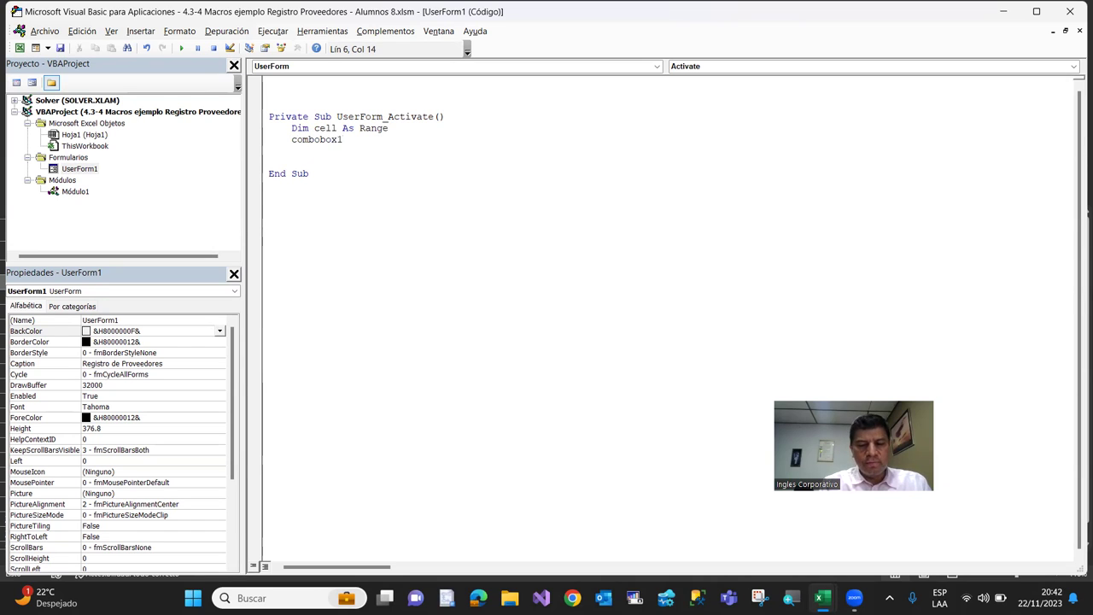
{"action": "key", "text": "BackSpace"}
{"action": "key", "text": "BackSpace"}
{"action": "type", "text": "."}
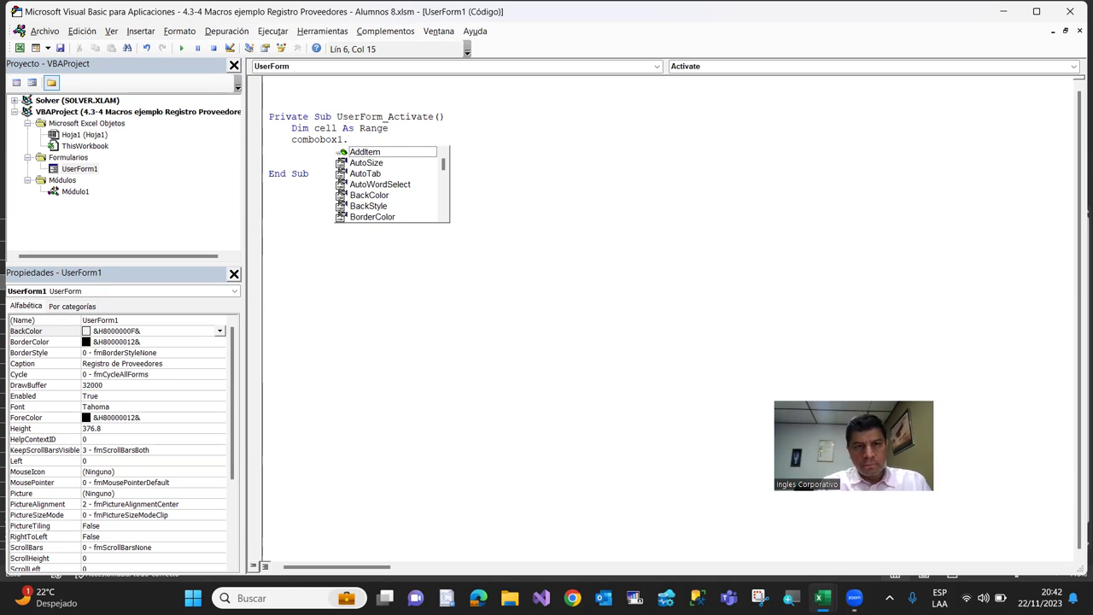
{"action": "type", "text": "cle"}
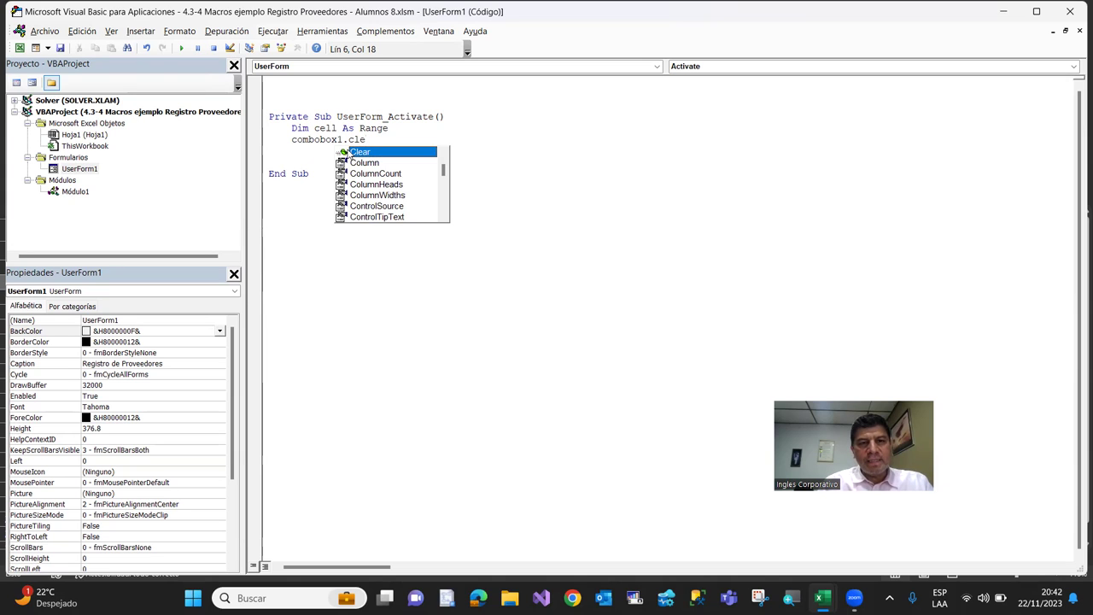
{"action": "double_click", "coordinate": [358, 152]}
{"action": "key", "text": "Return"}
{"action": "key", "text": "Up"}
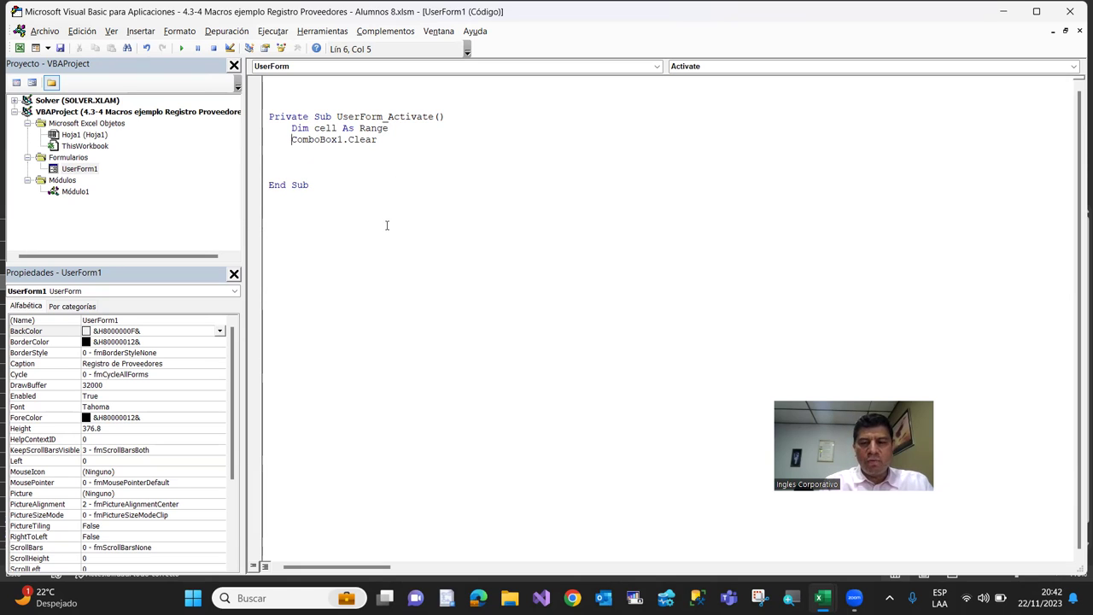
- Insert the comment ' Limpiar combo above the ComboBox1.Clear line
{"action": "key", "text": "Return"}
{"action": "key", "text": "Up"}
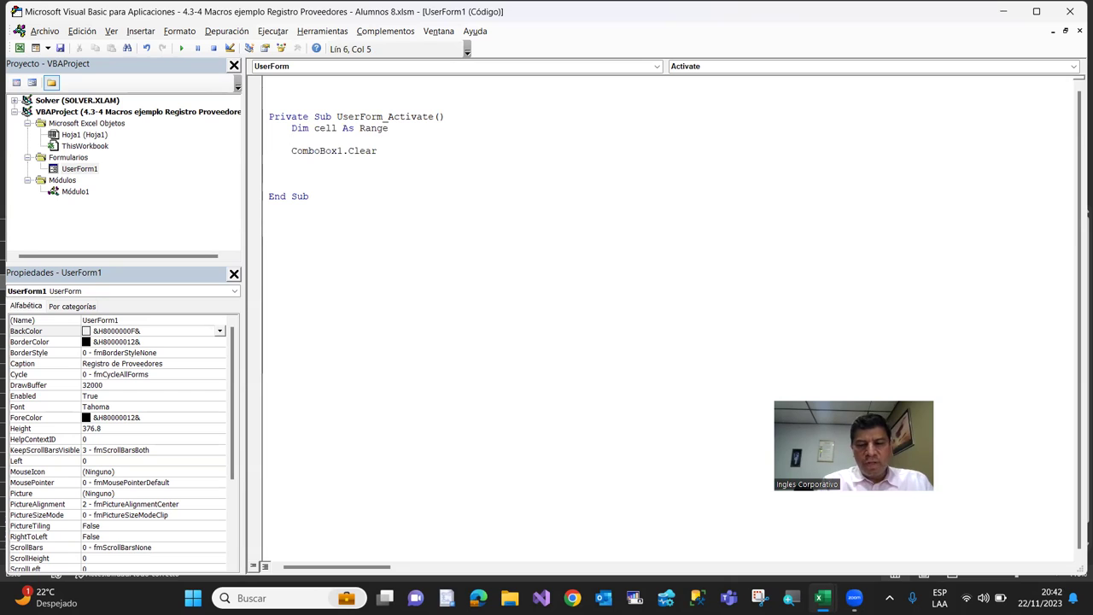
{"action": "type", "text": "' "}
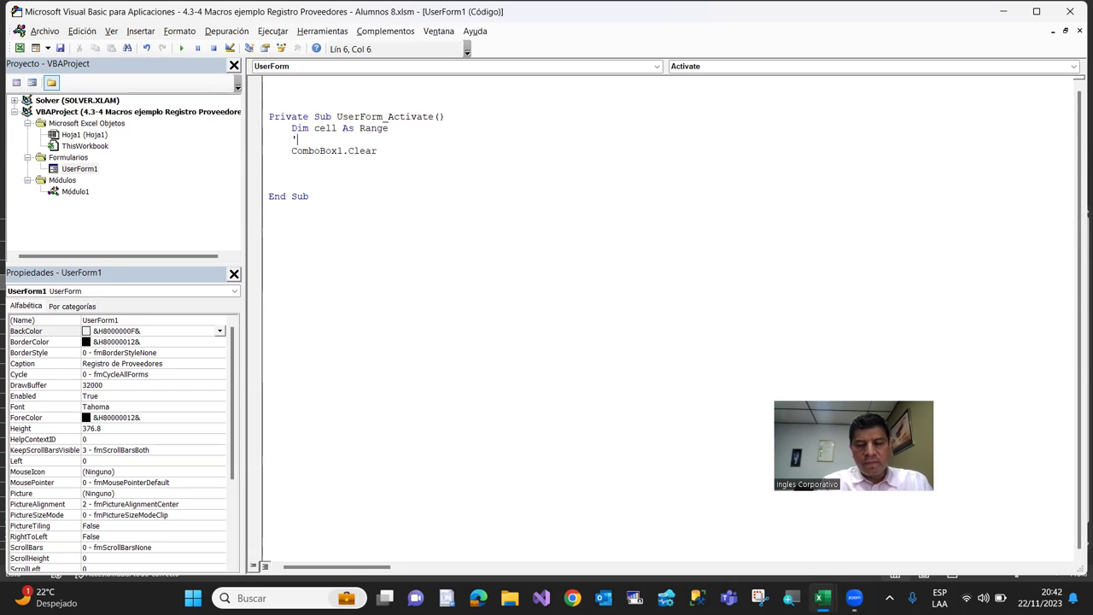
{"action": "type", "text": "Limpiar cm"}
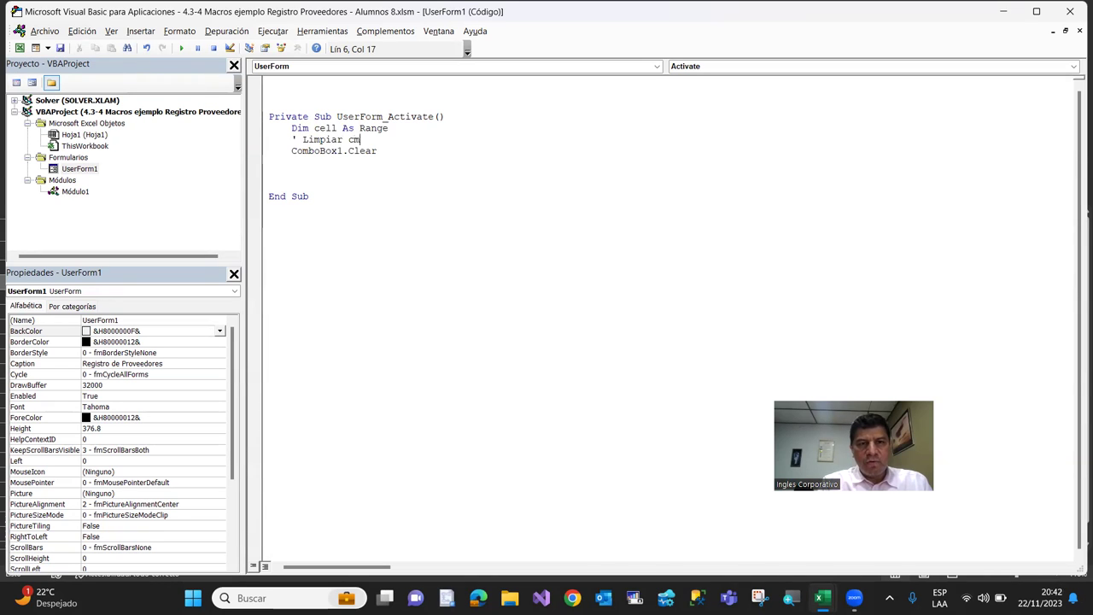
{"action": "key", "text": "BackSpace"}
{"action": "type", "text": "ombo"}
{"action": "key", "text": "Down"}
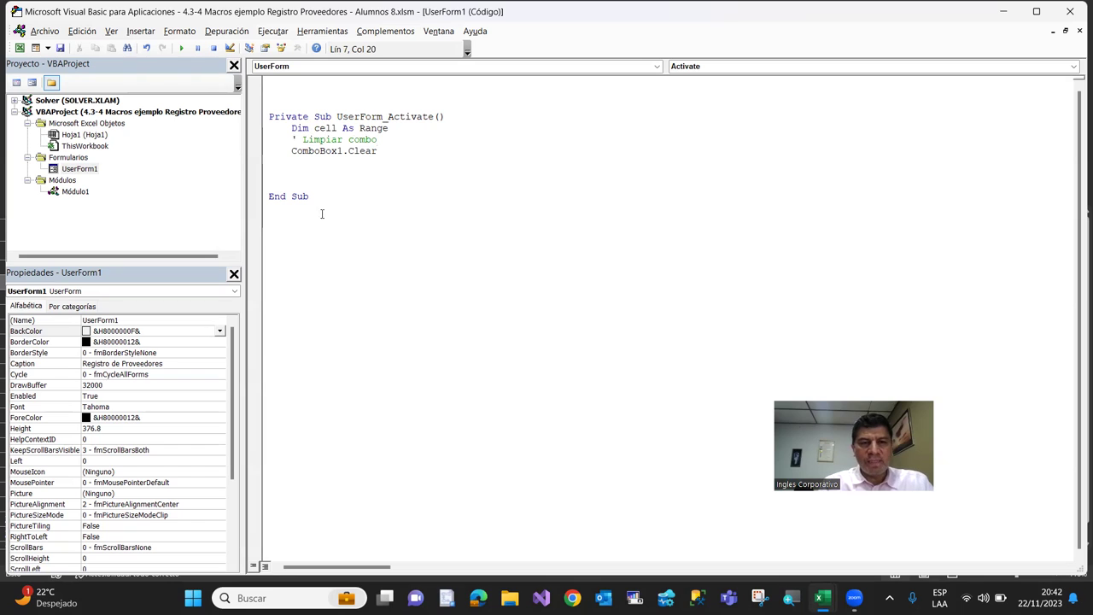
- Add the comment ' Llenando el combo below ComboBox1.Clear
{"action": "key", "text": "Return"}
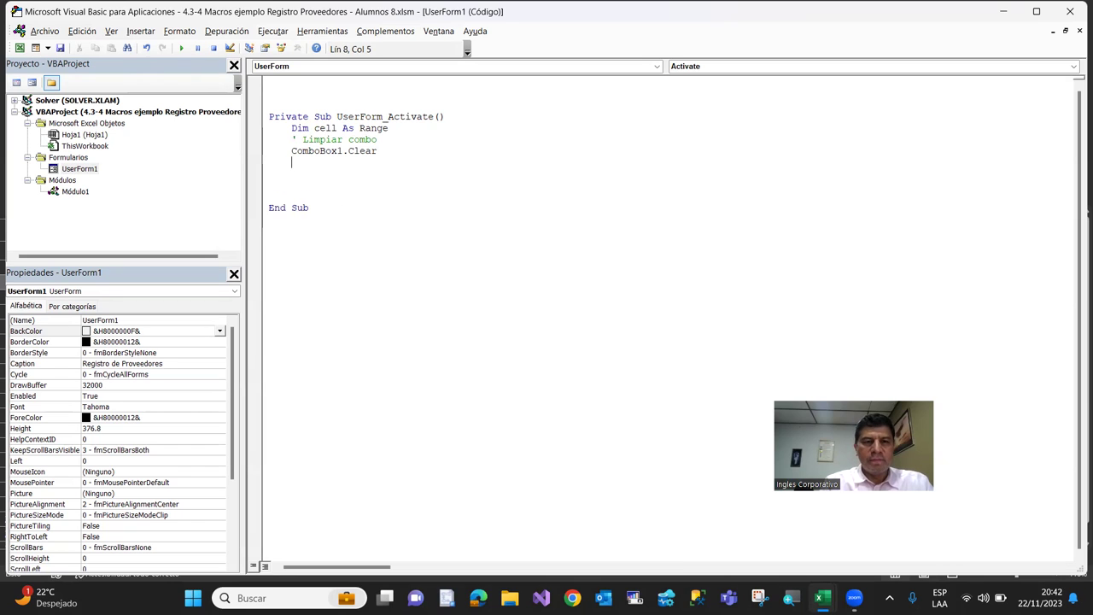
{"action": "type", "text": "' Llenando el c"}
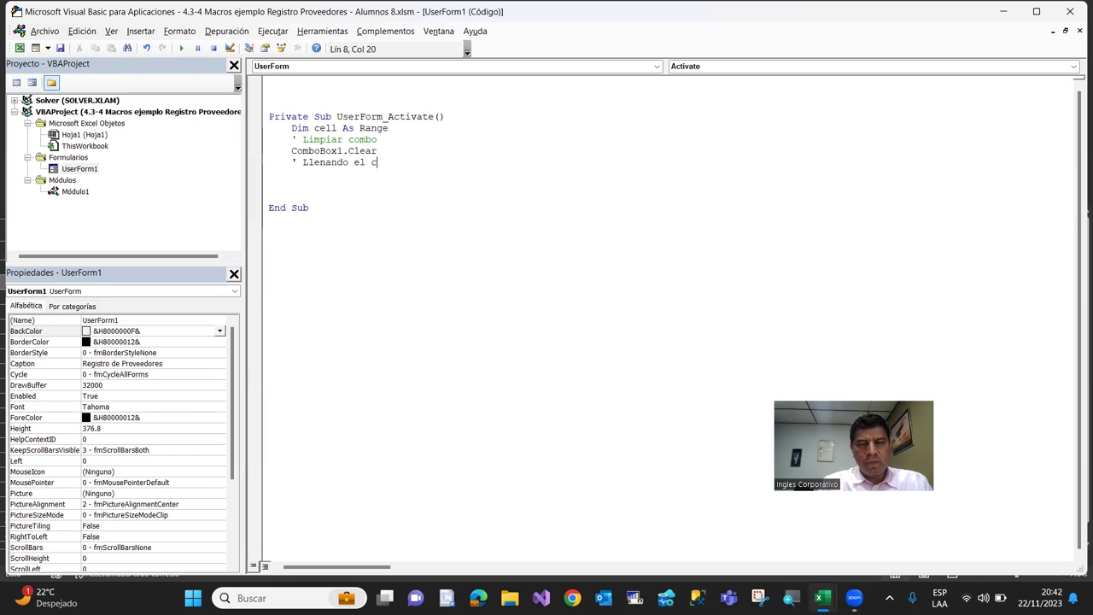
{"action": "type", "text": "ombo"}
{"action": "key", "text": "Return"}
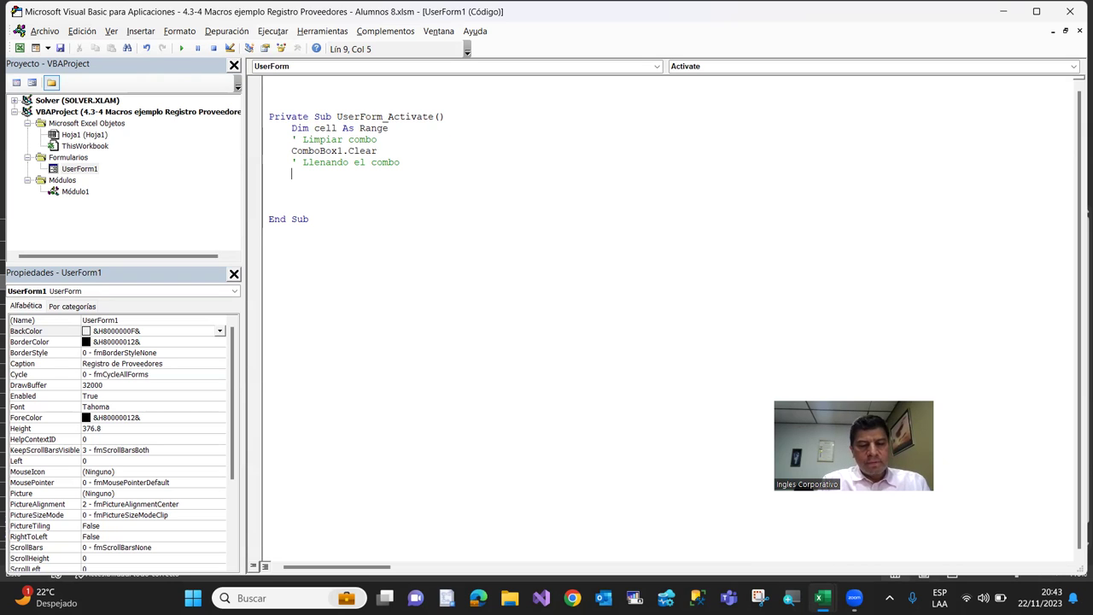
- Start a For Each cell In Range("Actividades") loop
{"action": "type", "text": "For "}
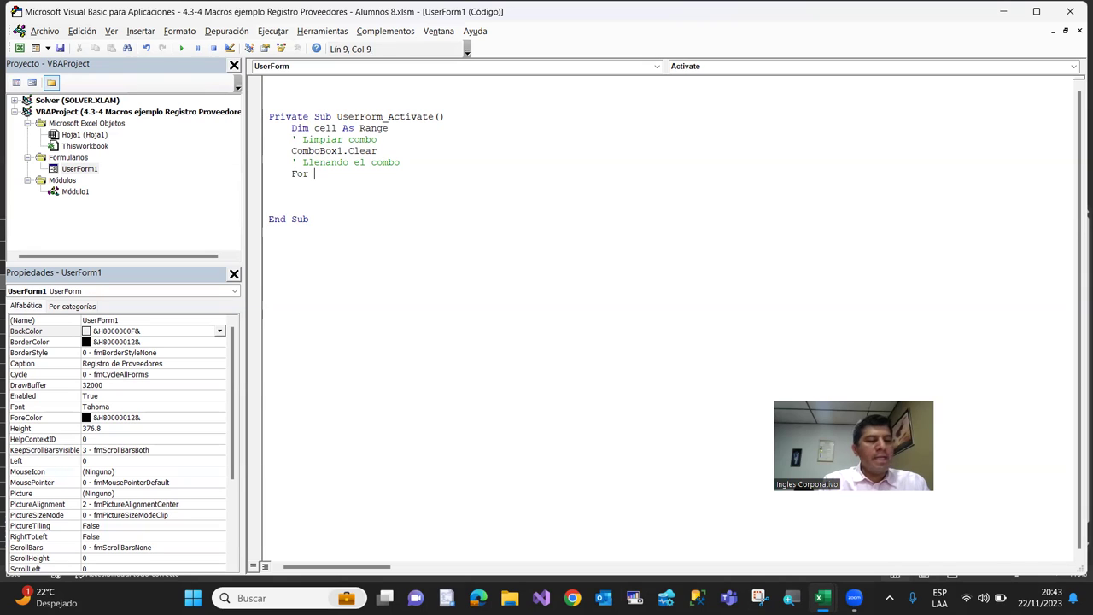
{"action": "type", "text": "Ea"}
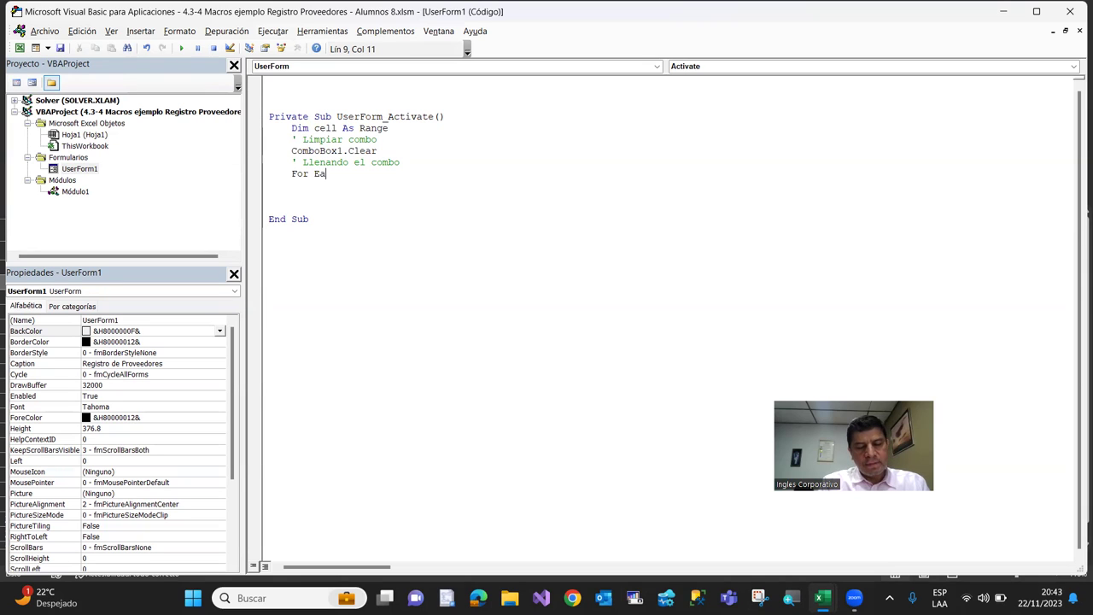
{"action": "type", "text": "ch "}
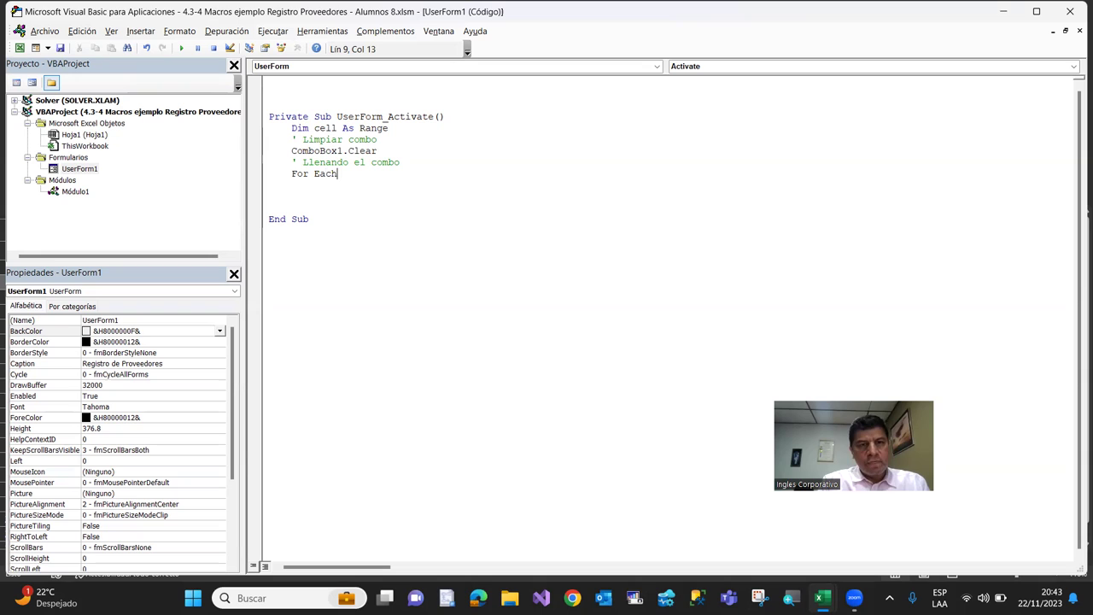
{"action": "type", "text": "cell "}
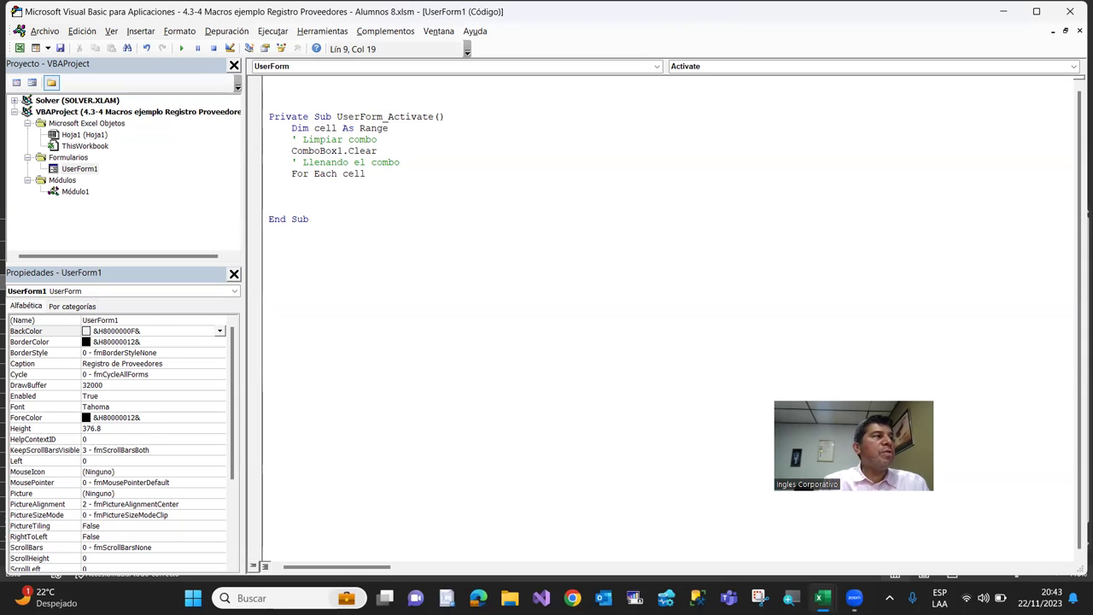
{"action": "type", "text": "In"}
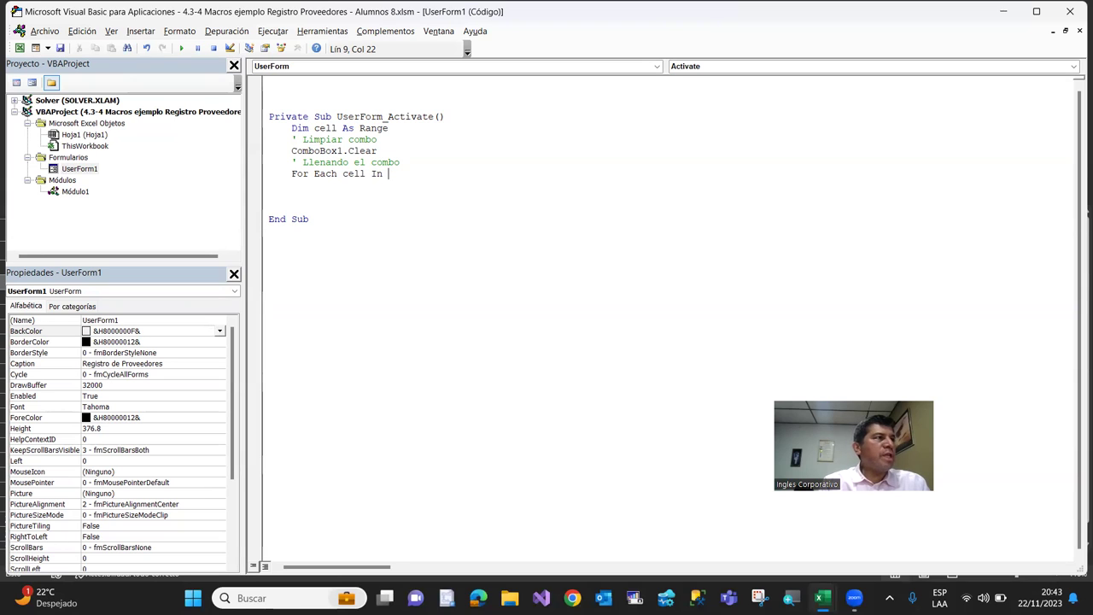
{"action": "type", "text": "Range"}
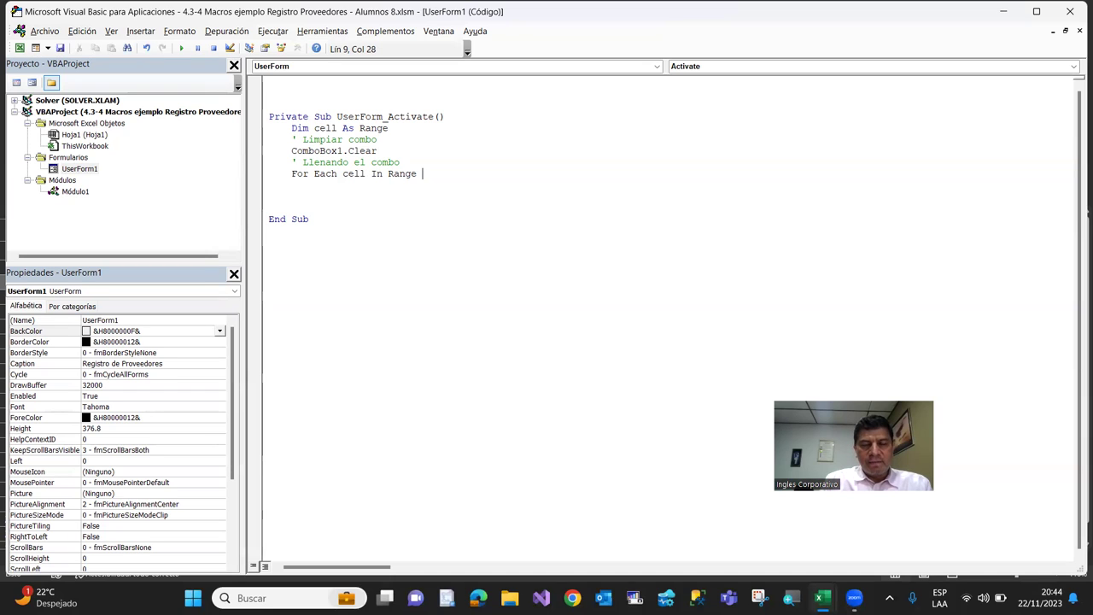
{"action": "type", "text": "("}
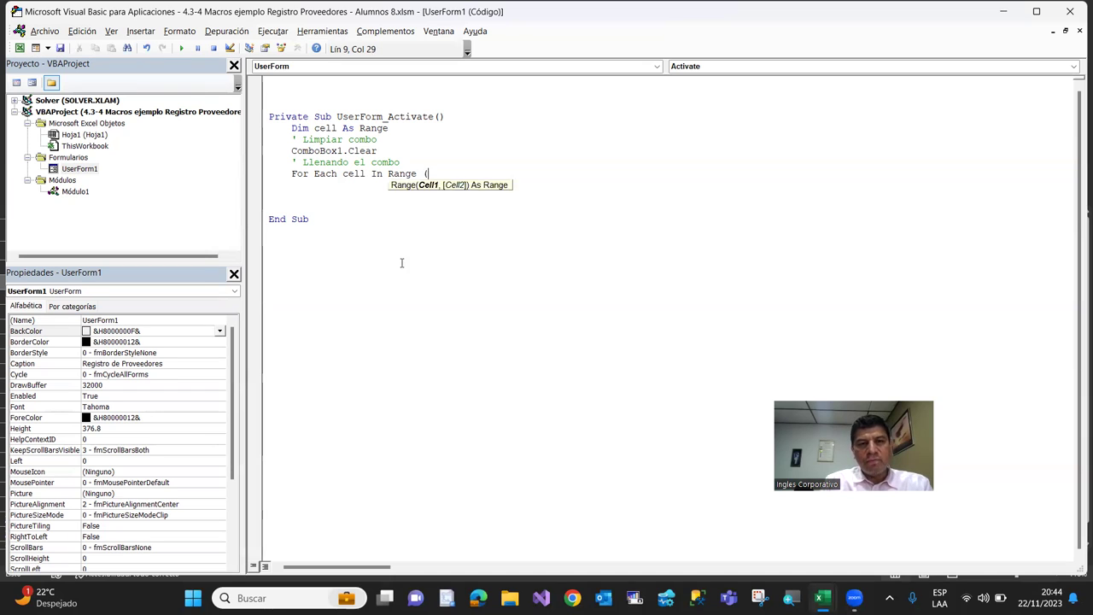
{"action": "type", "text": "\""}
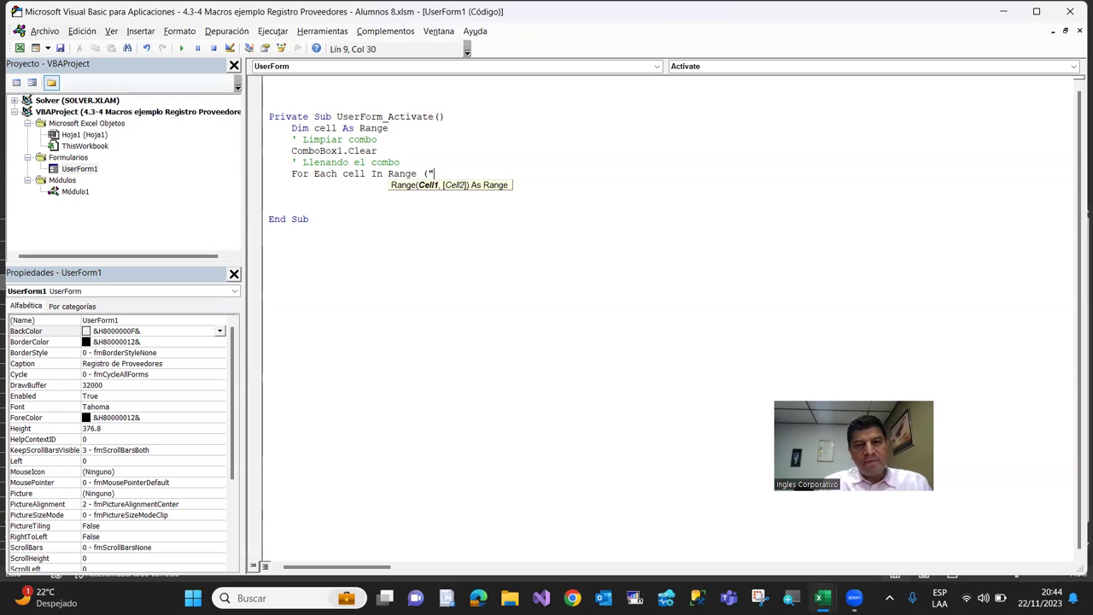
{"action": "type", "text": "Actividades\""}
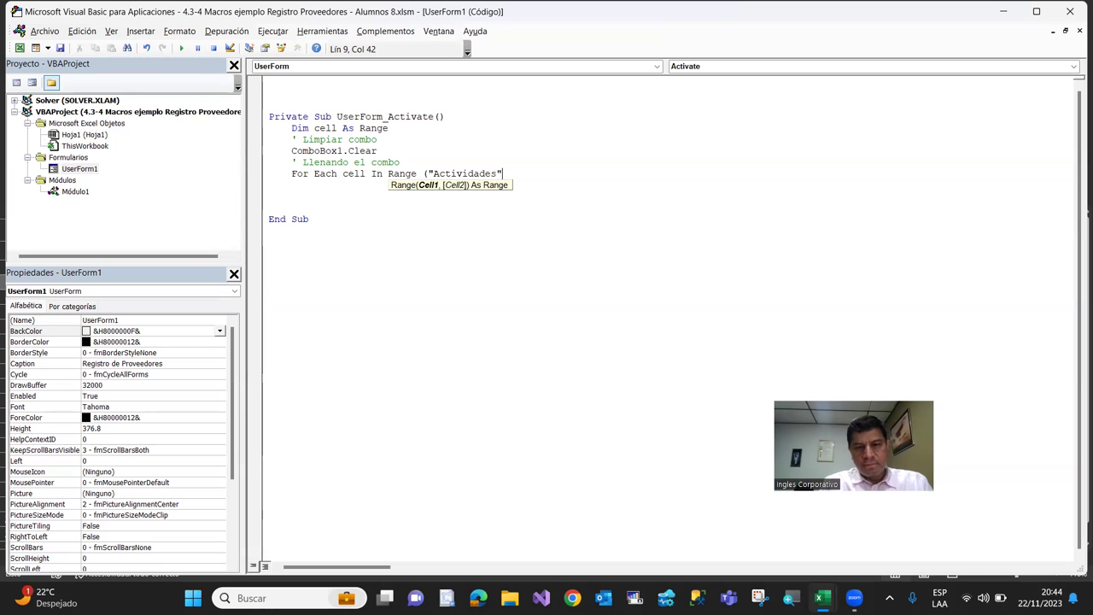
{"action": "type", "text": ")"}
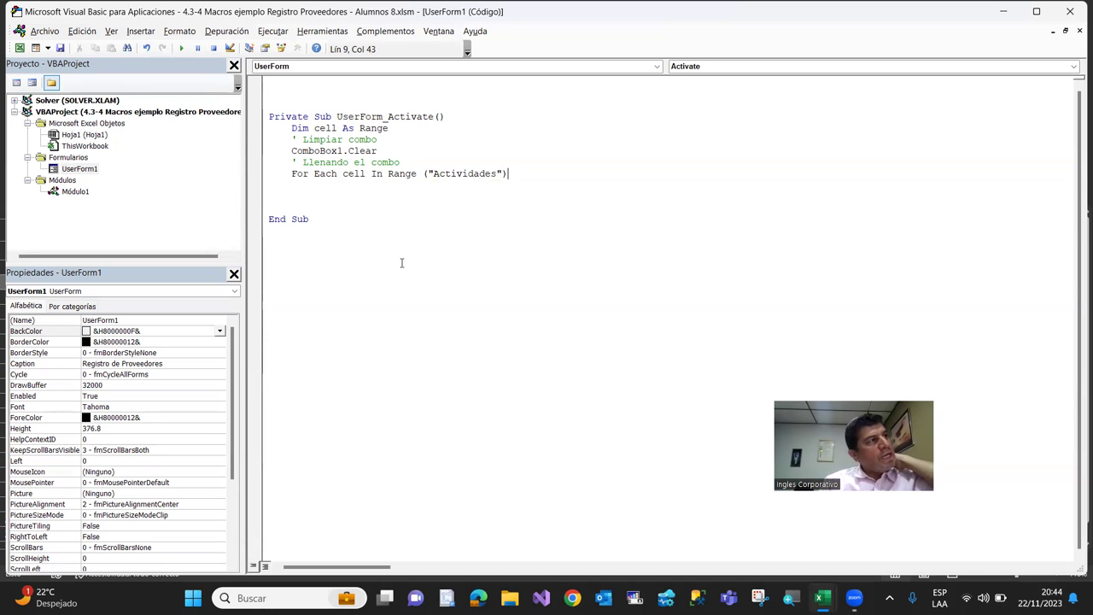
{"action": "key", "text": "Return"}
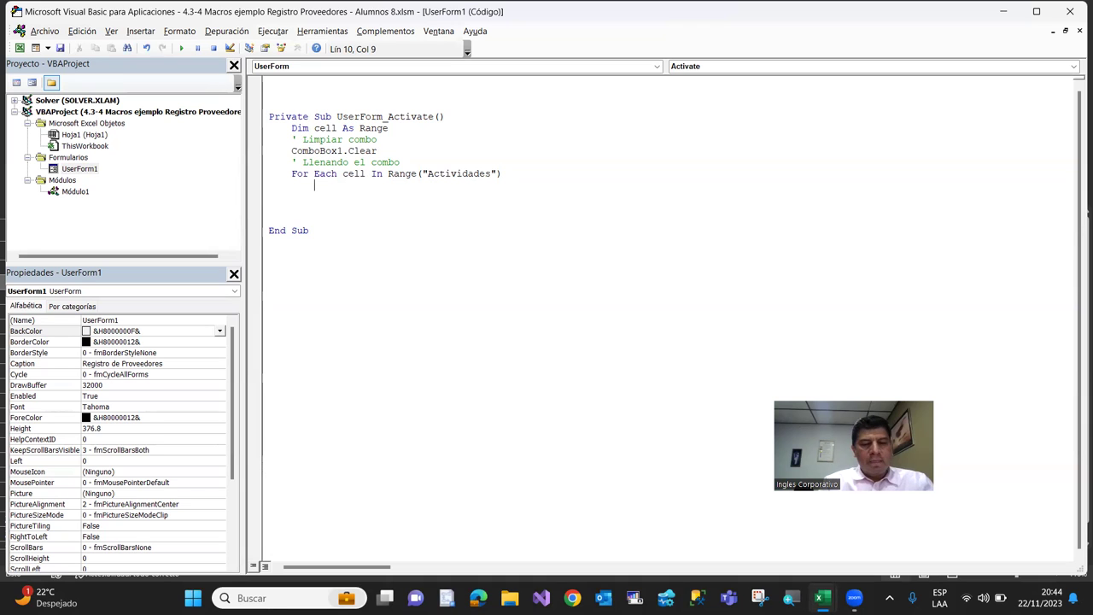
- Add ComboBox1.AddItem cell.Value inside the loop and close it with Next cell
{"action": "type", "text": "combobox"}
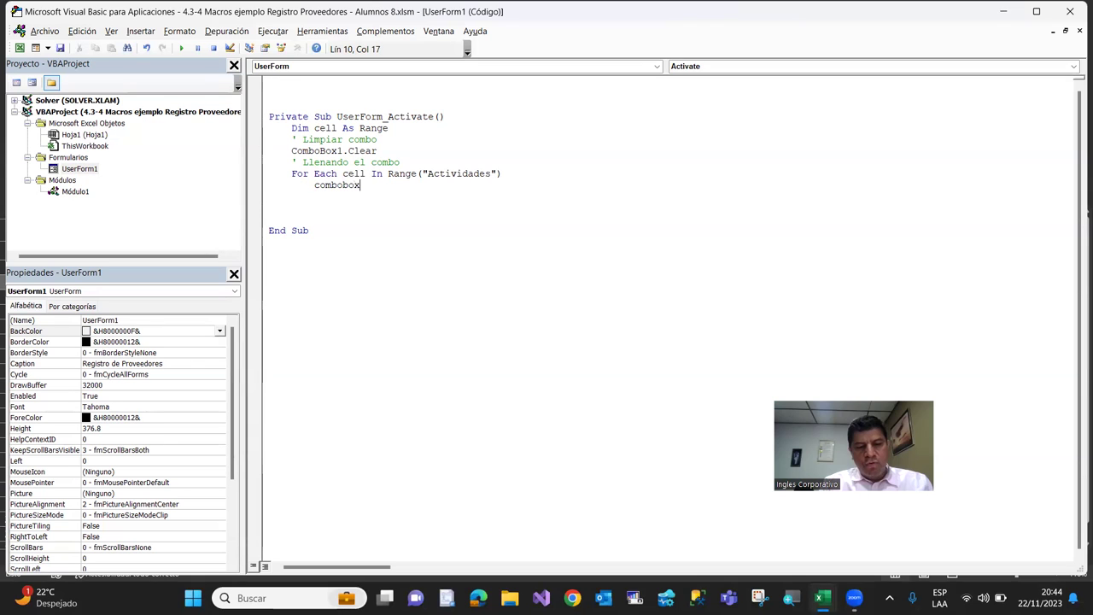
{"action": "type", "text": "1"}
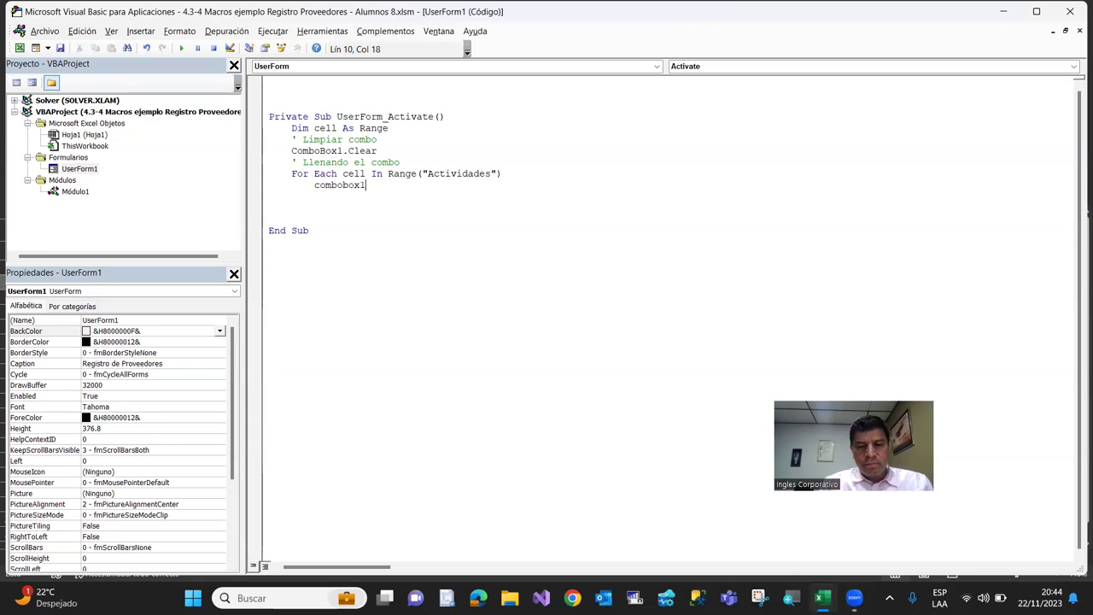
{"action": "type", "text": "."}
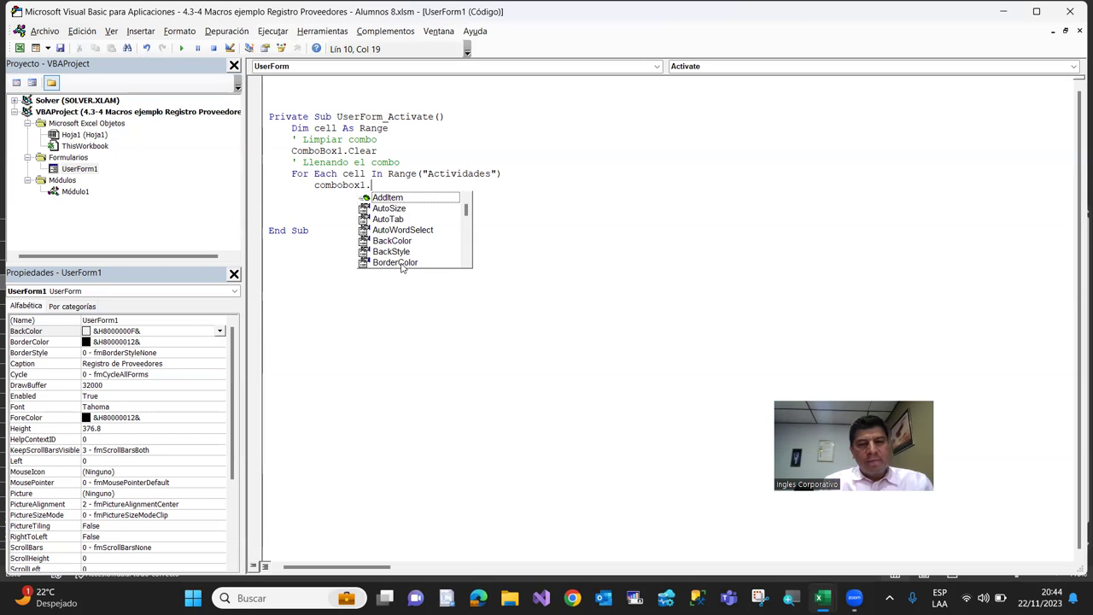
{"action": "double_click", "coordinate": [404, 198]}
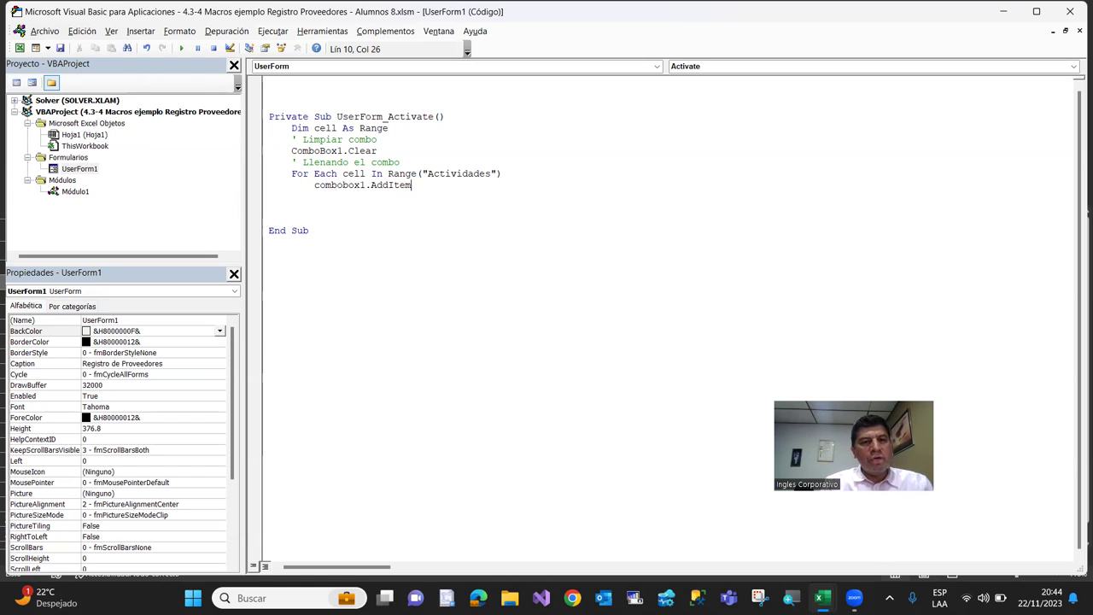
{"action": "type", "text": "cell"}
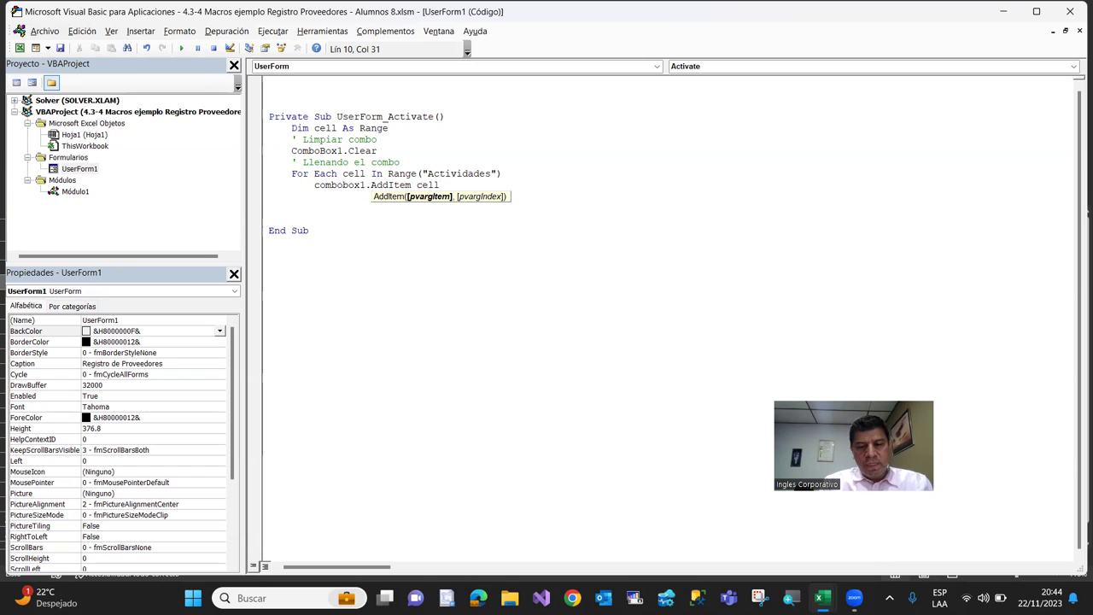
{"action": "type", "text": ".value"}
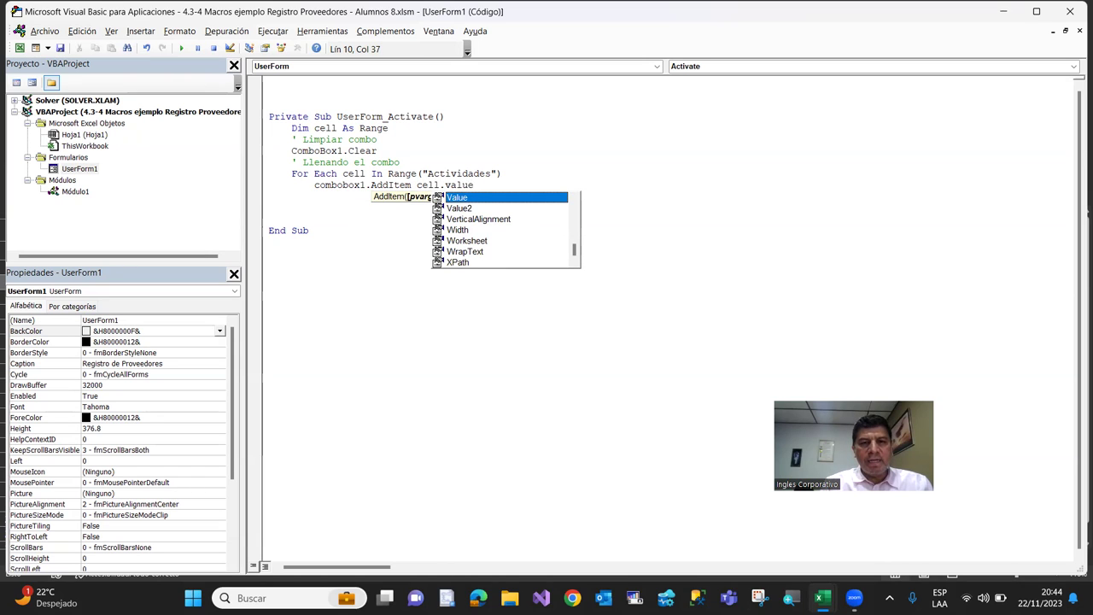
{"action": "key", "text": "Return"}
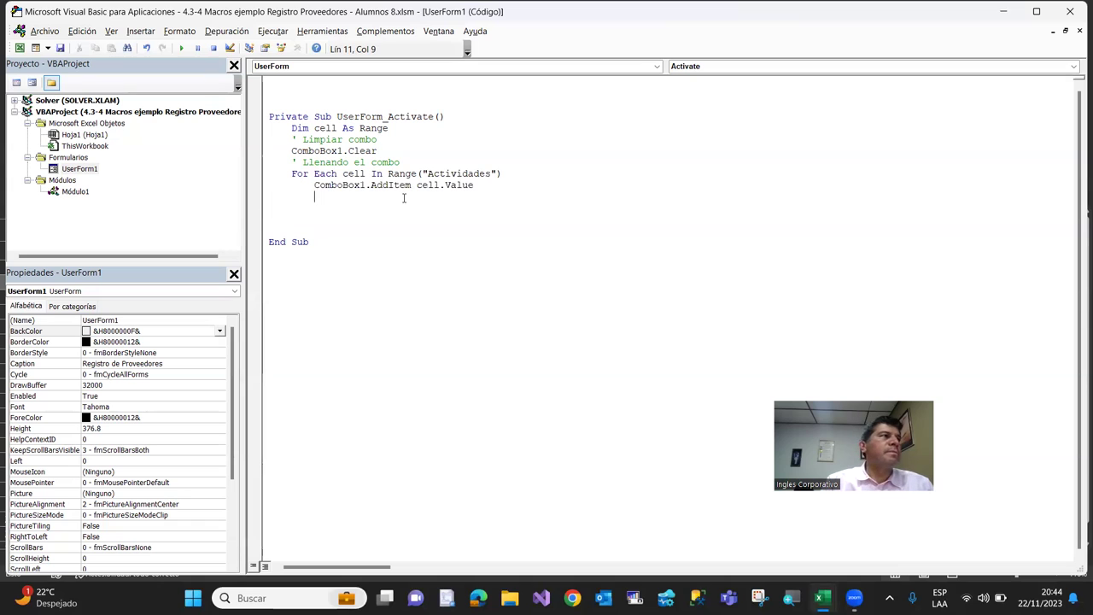
{"action": "key", "text": "BackSpace"}
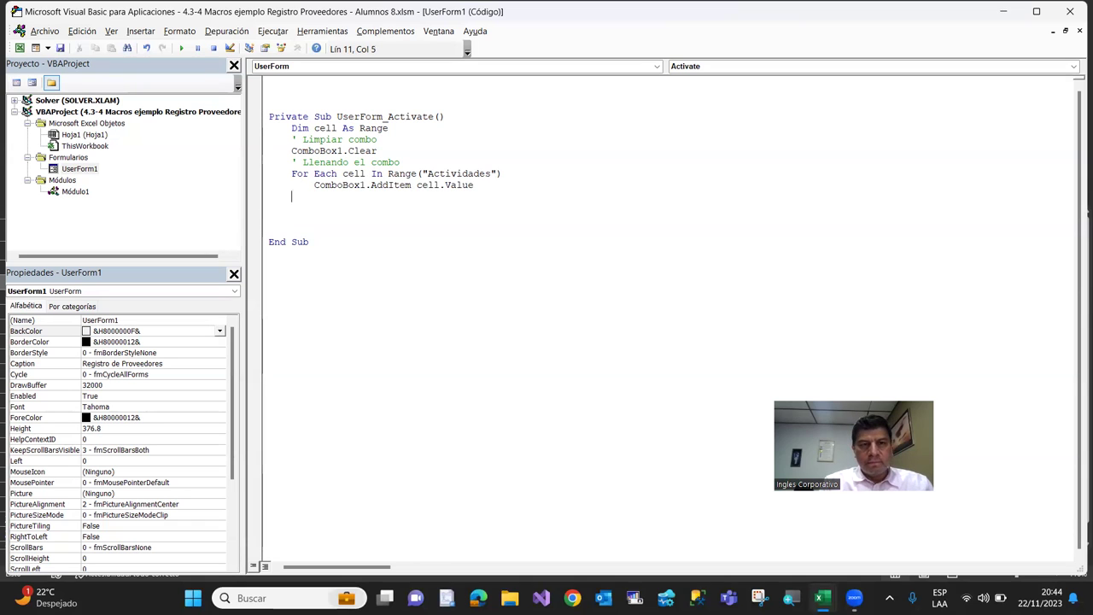
{"action": "type", "text": "ne"}
{"action": "type", "text": "cell"}
{"action": "key", "text": "Return"}
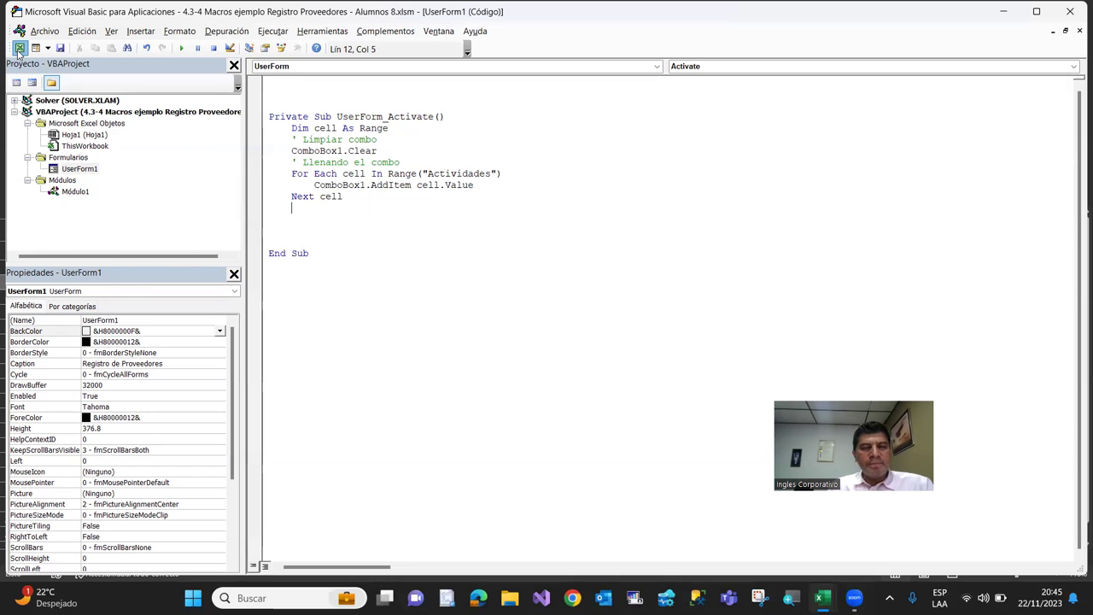
- Run the form from Registrar Proveedor and try Servicios, Agricola and Tecnologia in Actividad, then close it
{"action": "left_click", "coordinate": [19, 48]}
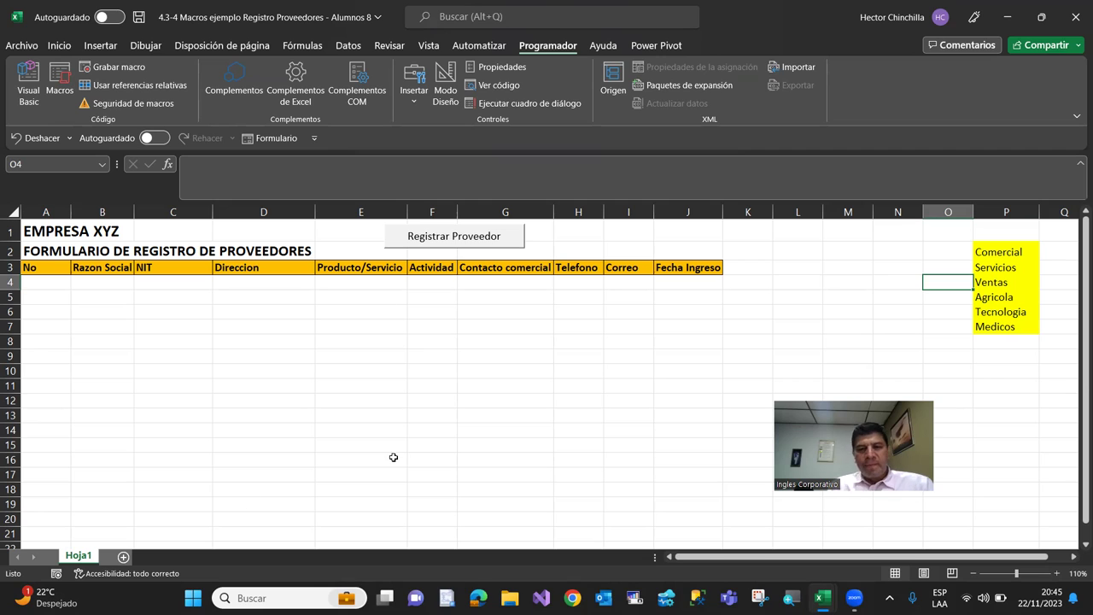
{"action": "left_click", "coordinate": [475, 239]}
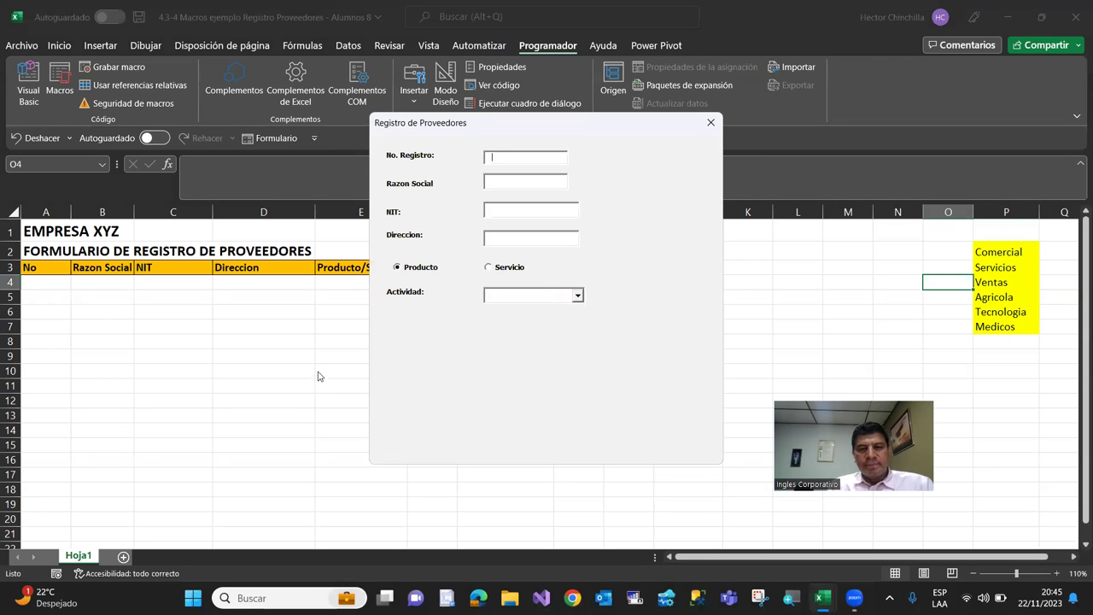
{"action": "left_click", "coordinate": [577, 296]}
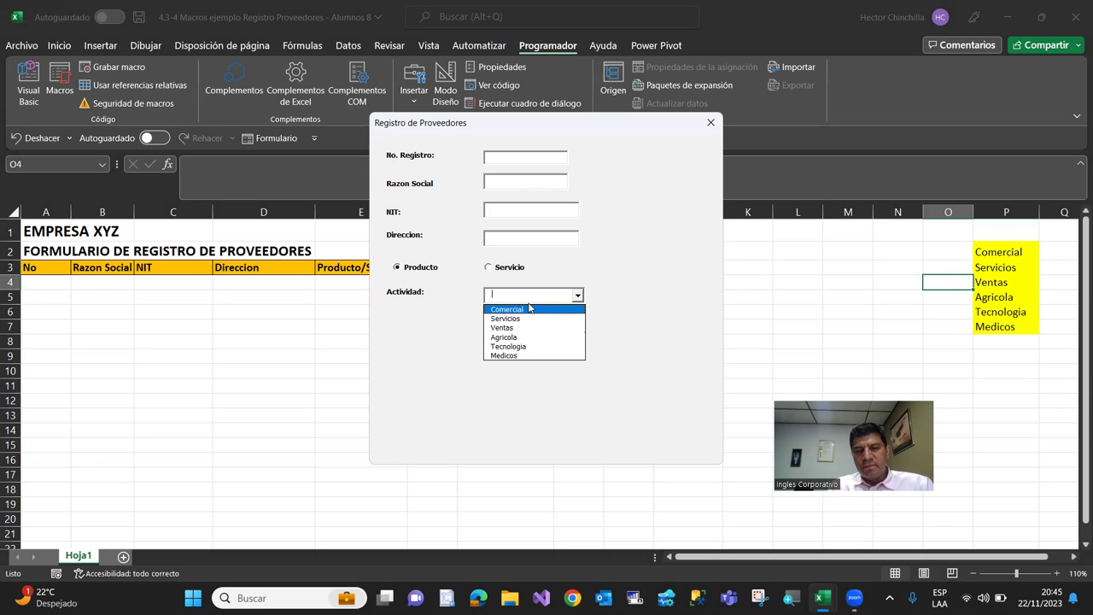
{"action": "left_click", "coordinate": [502, 319]}
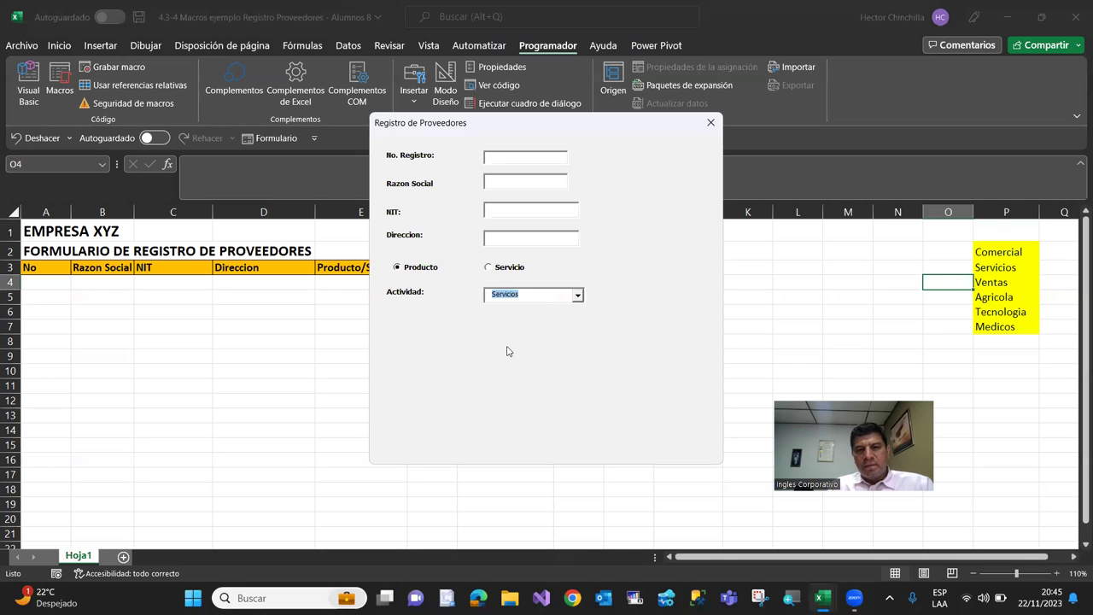
{"action": "left_click", "coordinate": [577, 295]}
{"action": "left_click", "coordinate": [526, 338]}
{"action": "left_click", "coordinate": [578, 295]}
{"action": "left_click", "coordinate": [525, 347]}
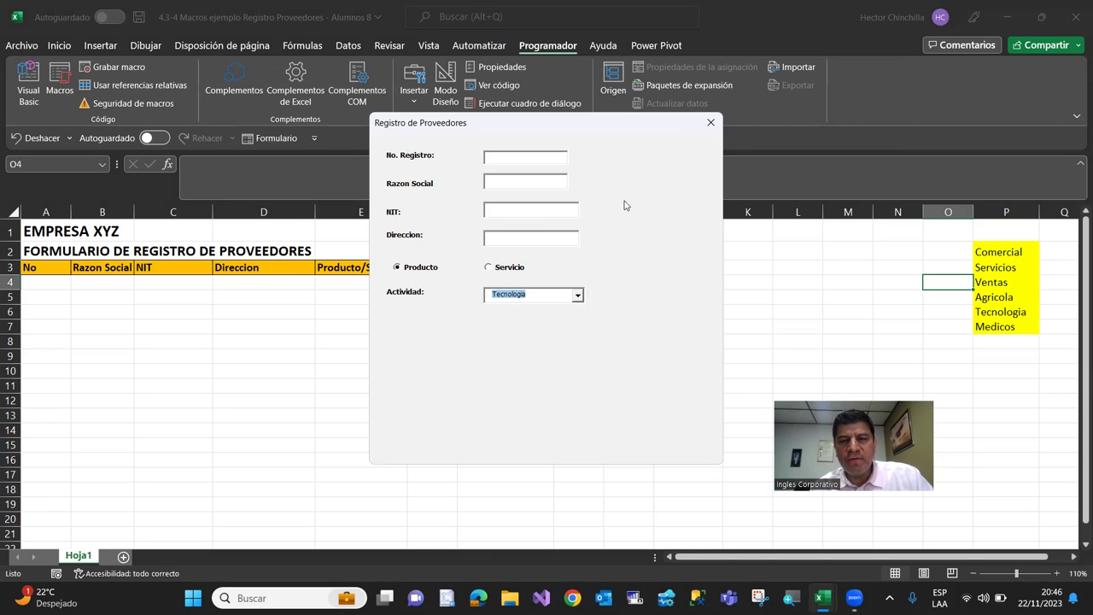
{"action": "left_click", "coordinate": [710, 124]}
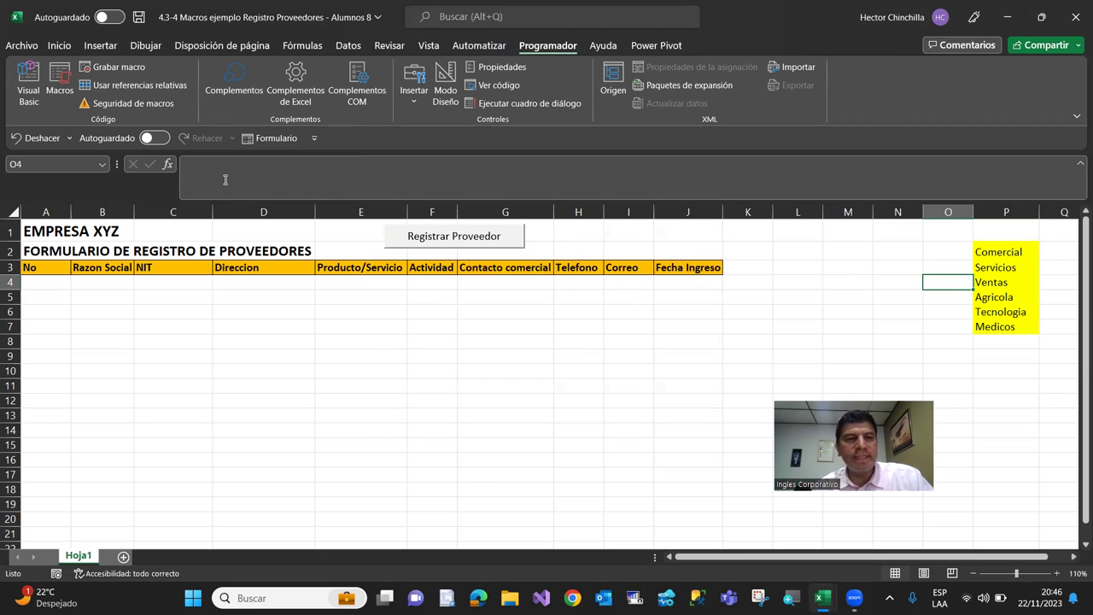
- Switch between the VBA form designer and the Excel workbook
{"action": "left_click", "coordinate": [25, 88]}
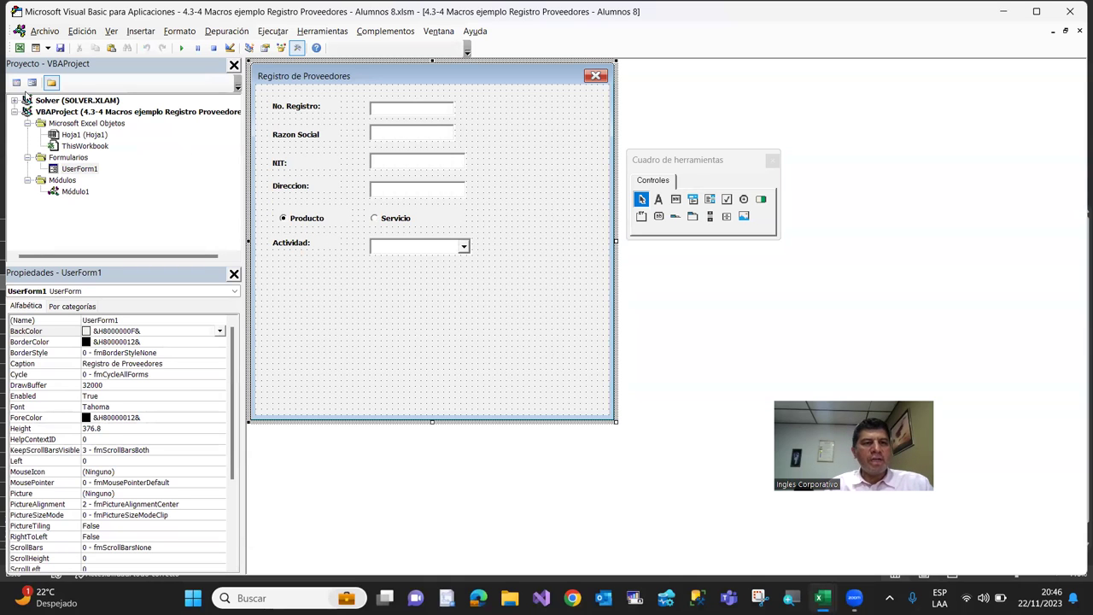
{"action": "left_click", "coordinate": [19, 49]}
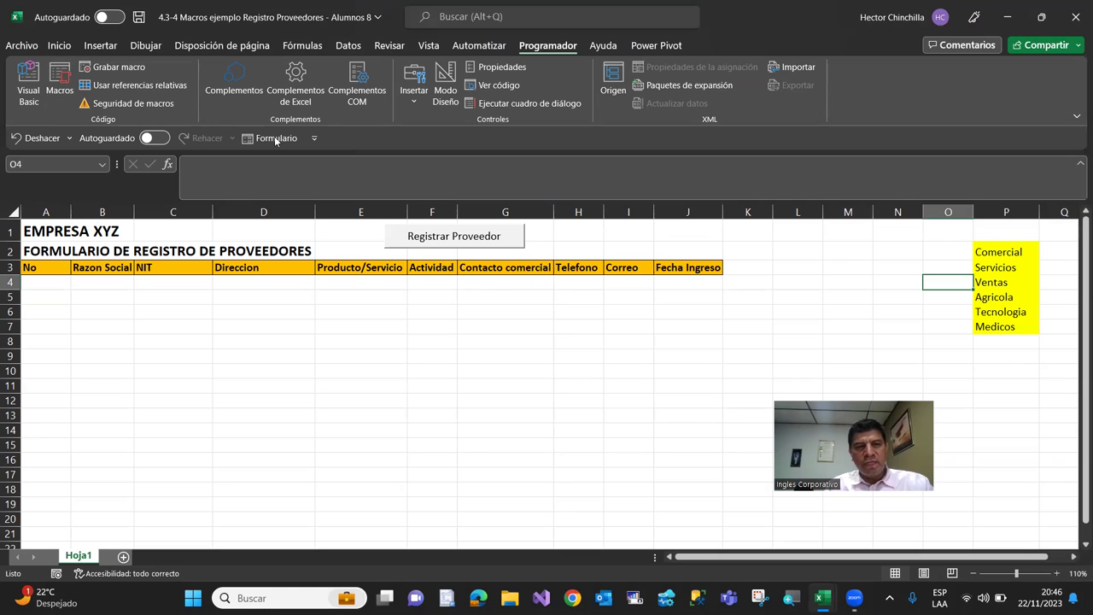
{"action": "left_click", "coordinate": [34, 89]}
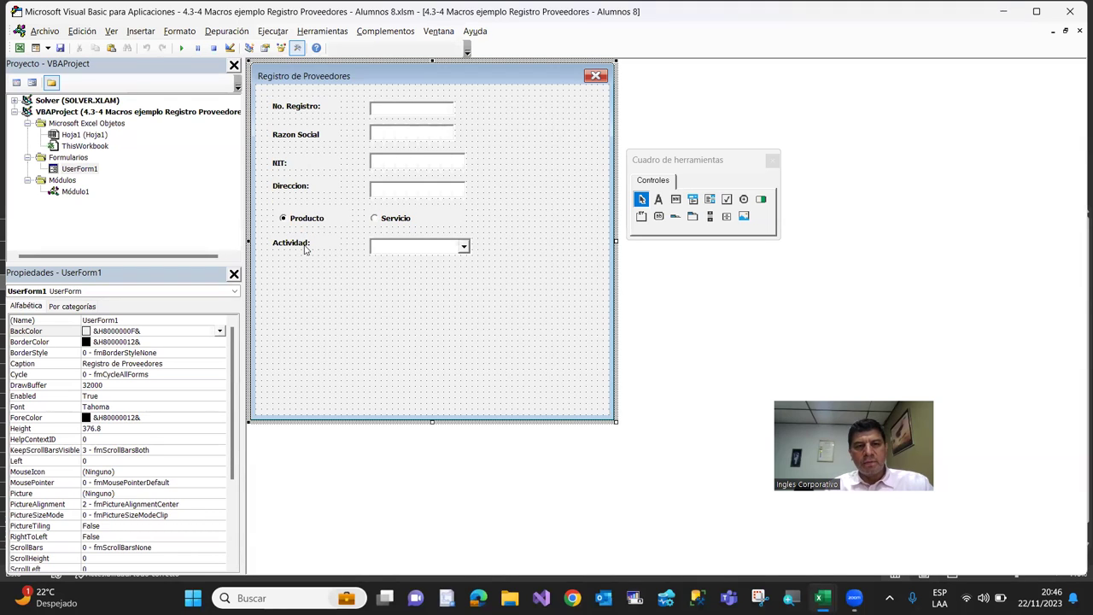
{"action": "left_click", "coordinate": [21, 50]}
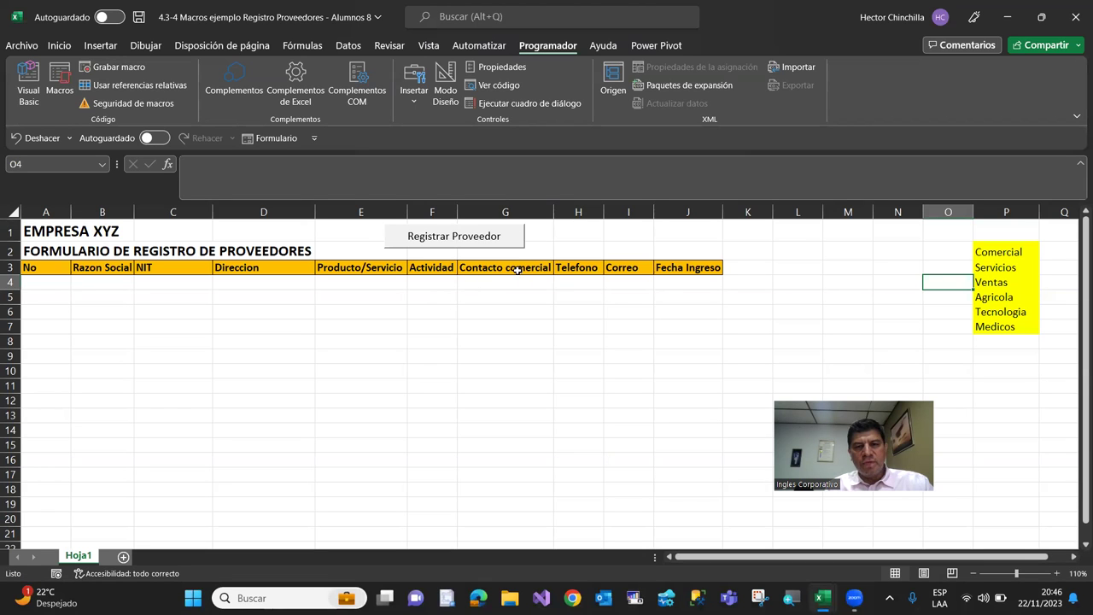
- Check the G3–I3 headings, then return to the form designer and select the Actividad: label
{"action": "left_click", "coordinate": [515, 270]}
{"action": "left_click", "coordinate": [583, 270]}
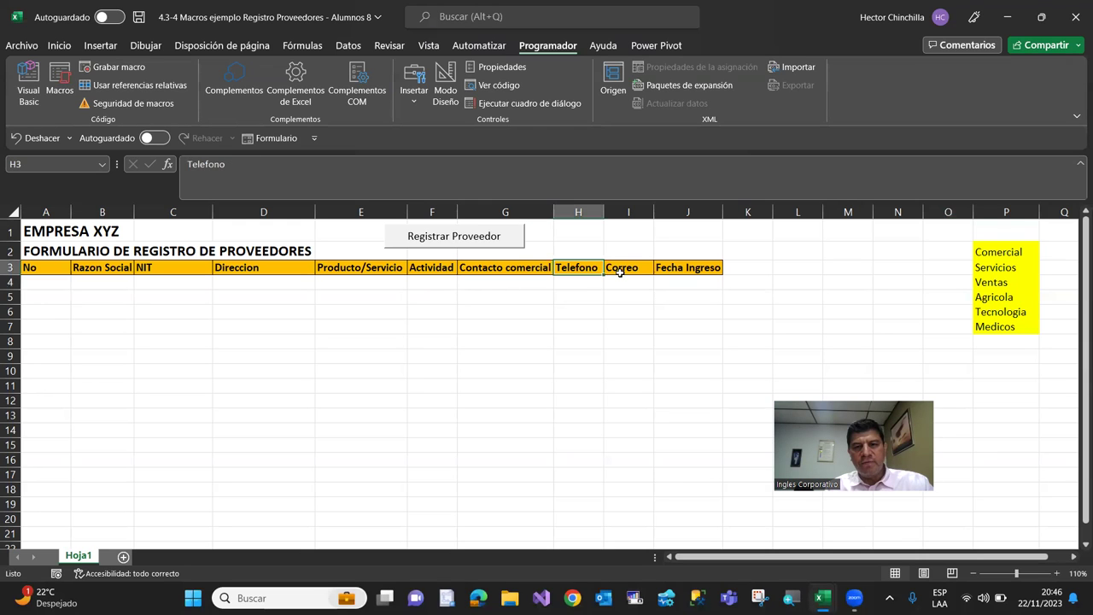
{"action": "left_click", "coordinate": [621, 273]}
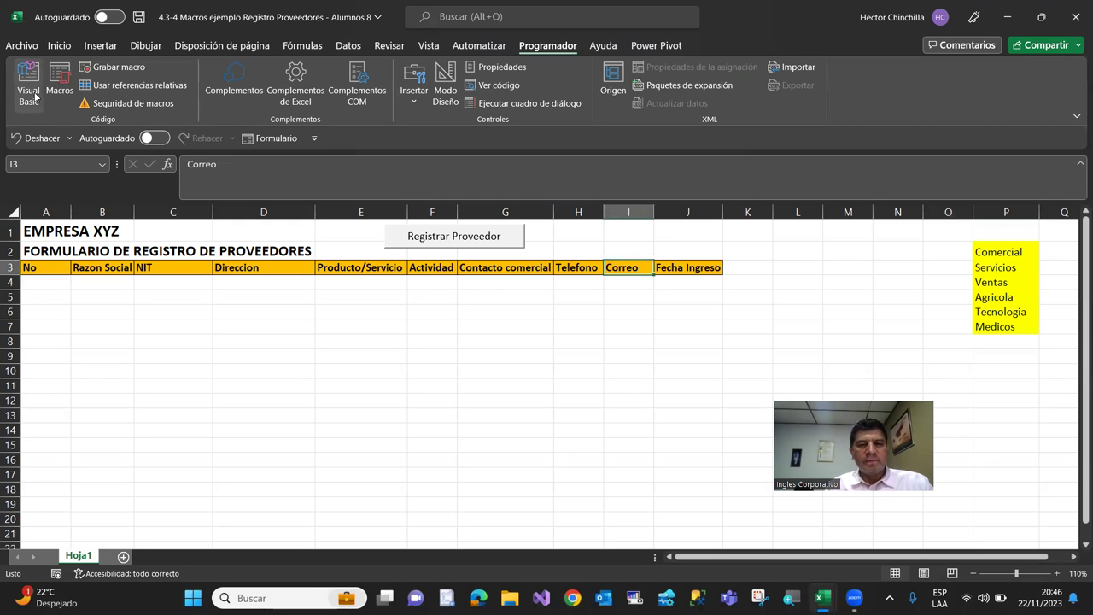
{"action": "left_click", "coordinate": [28, 92]}
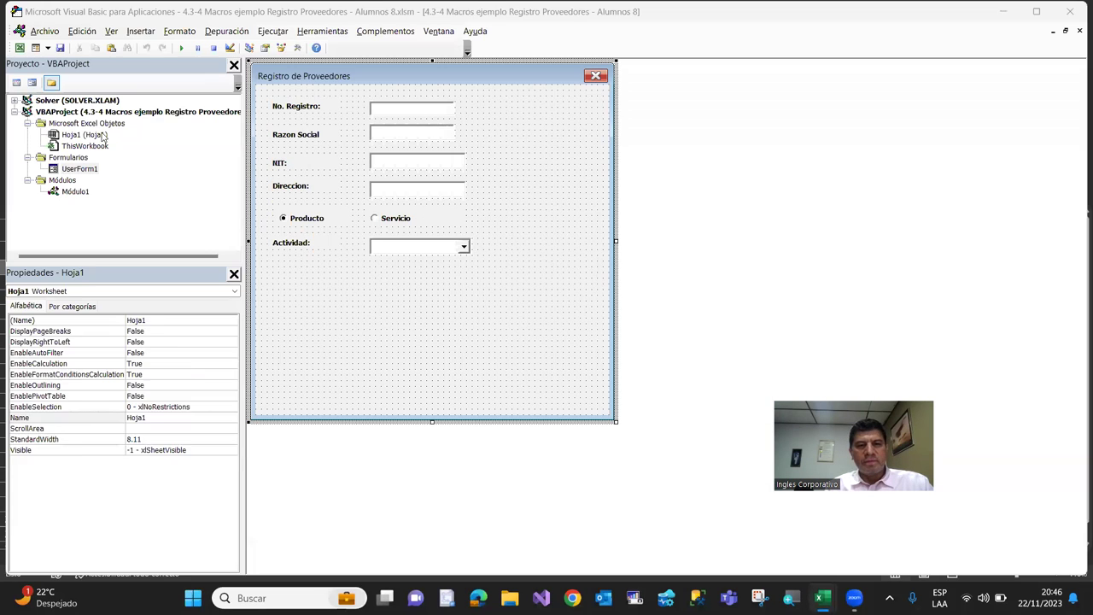
{"action": "left_click", "coordinate": [291, 249]}
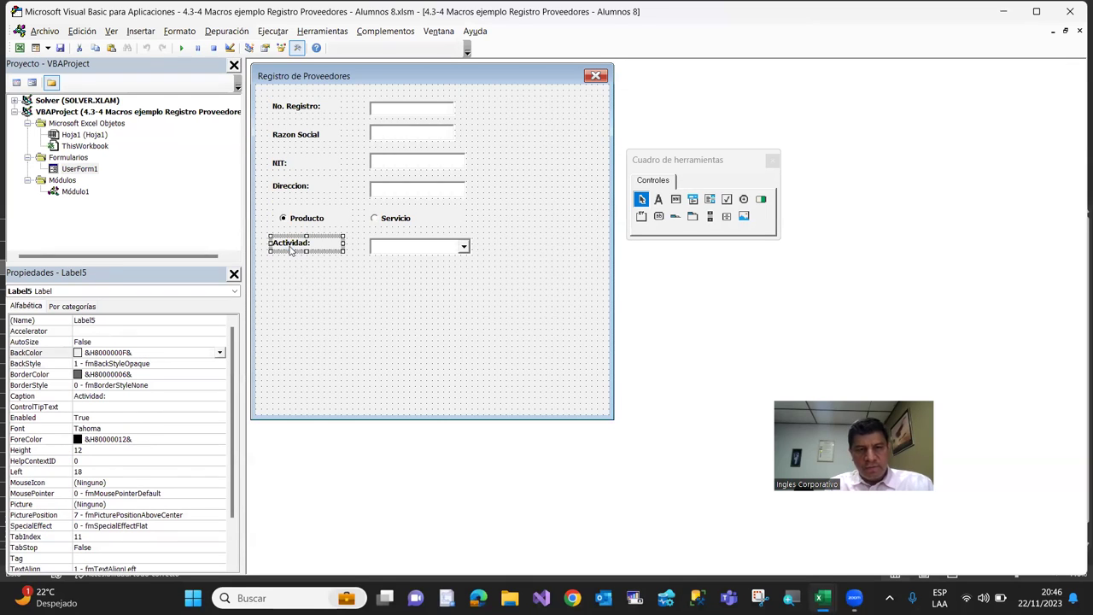
- Paste a first copy of the Actividad: label below the Actividad row
{"action": "left_click", "coordinate": [297, 278]}
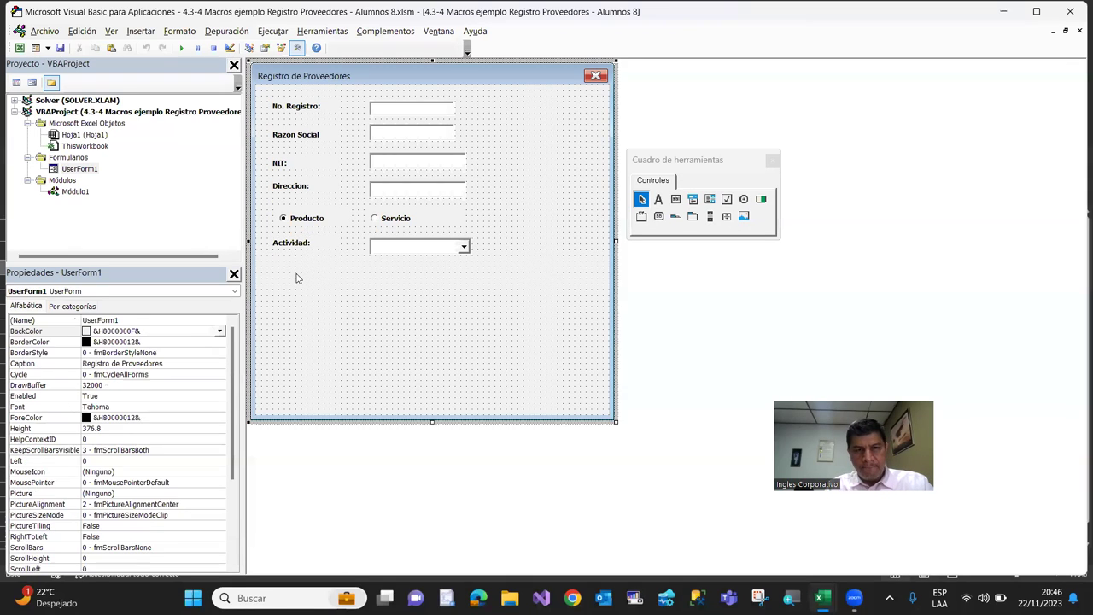
{"action": "key", "text": "ctrl+v"}
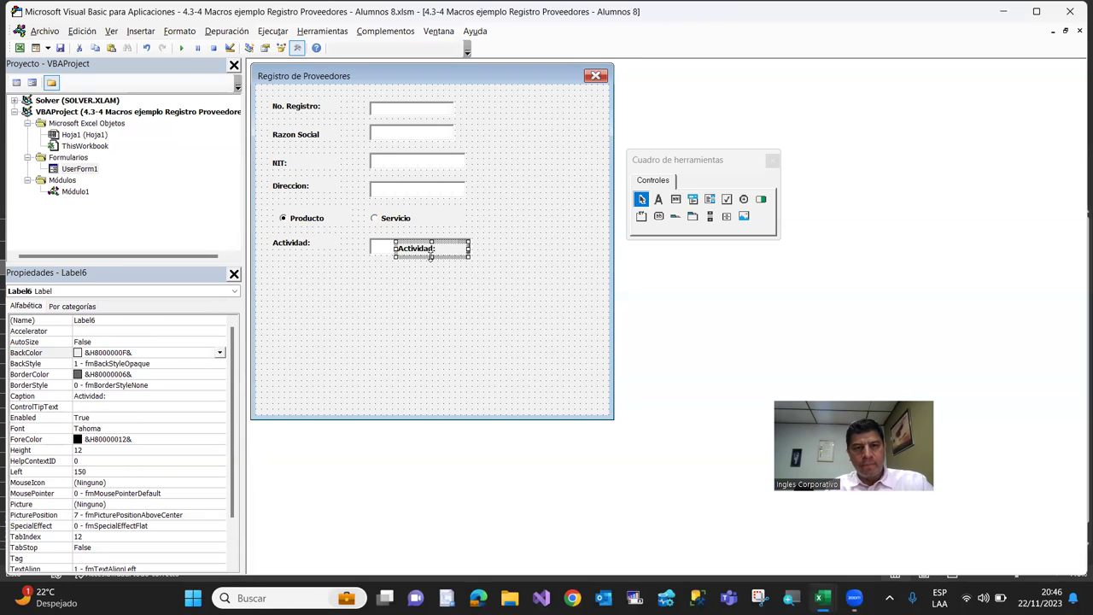
{"action": "mouse_move", "coordinate": [431, 255]}
{"action": "left_mouse_down"}
{"action": "mouse_move", "coordinate": [327, 327]}
{"action": "mouse_move", "coordinate": [305, 326]}
{"action": "left_mouse_up"}
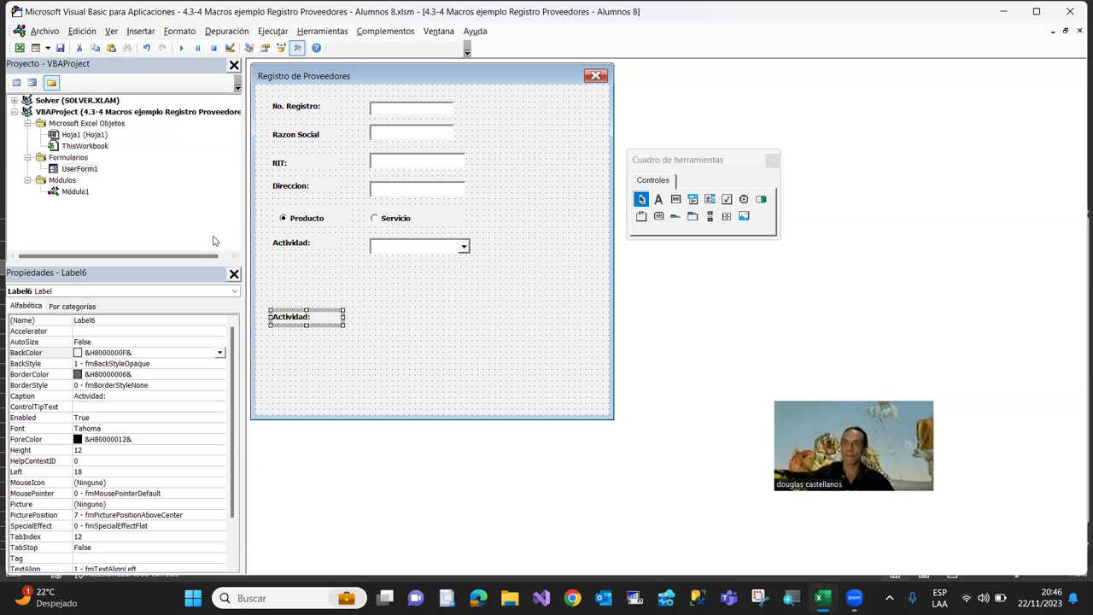
{"action": "left_click", "coordinate": [20, 48]}
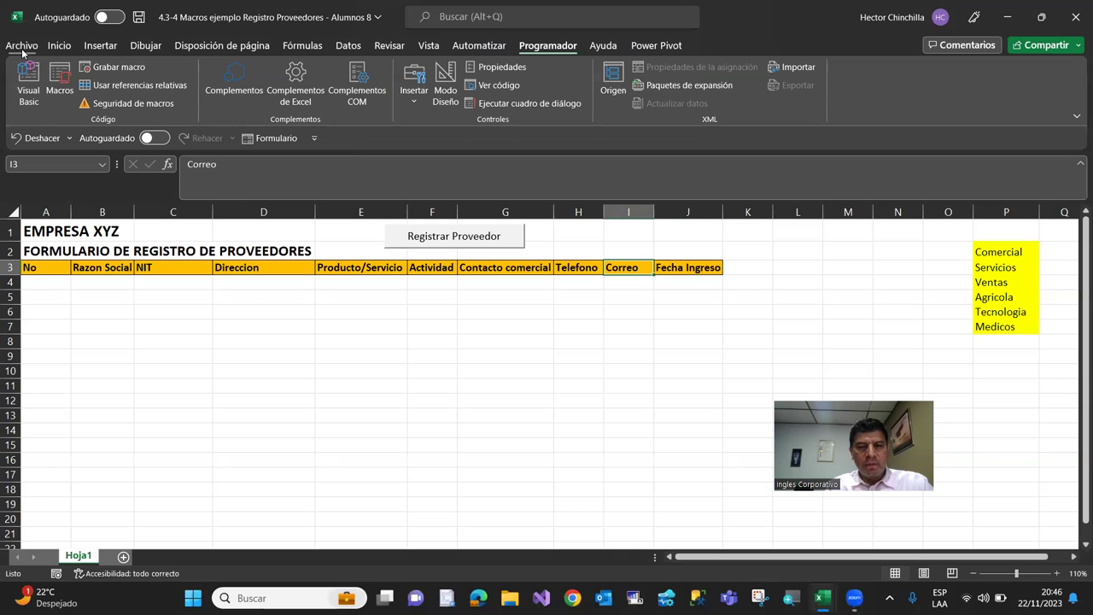
{"action": "left_click", "coordinate": [31, 77]}
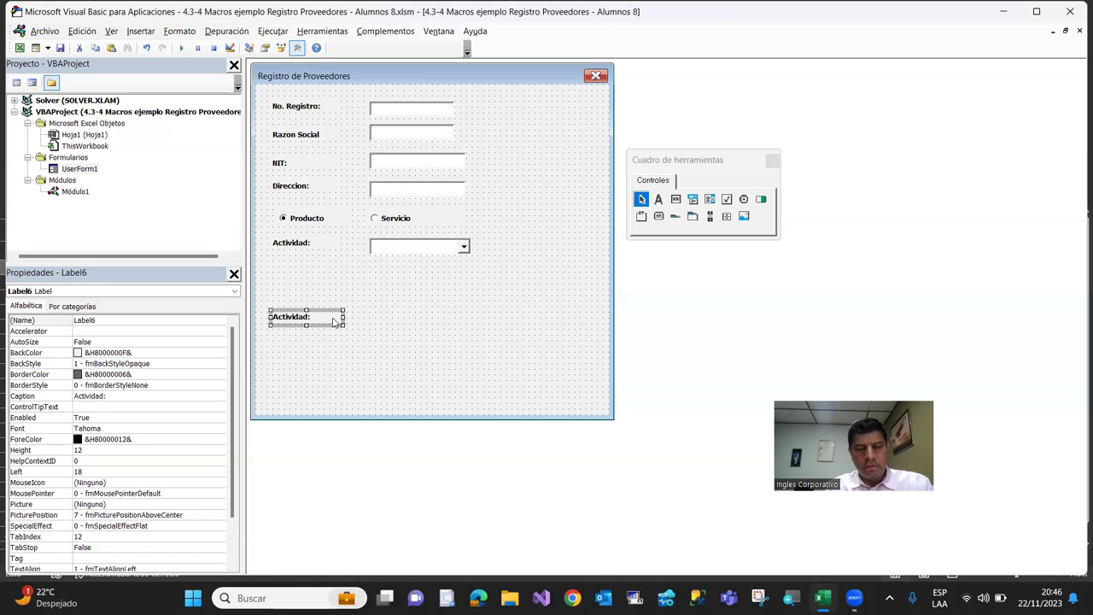
- Paste two more Actividad: label copies and stack them under the Actividad row
{"action": "key", "text": "ctrl+c"}
{"action": "key", "text": "ctrl+v"}
{"action": "left_click_drag", "start_coordinate": [426, 258], "coordinate": [307, 307]}
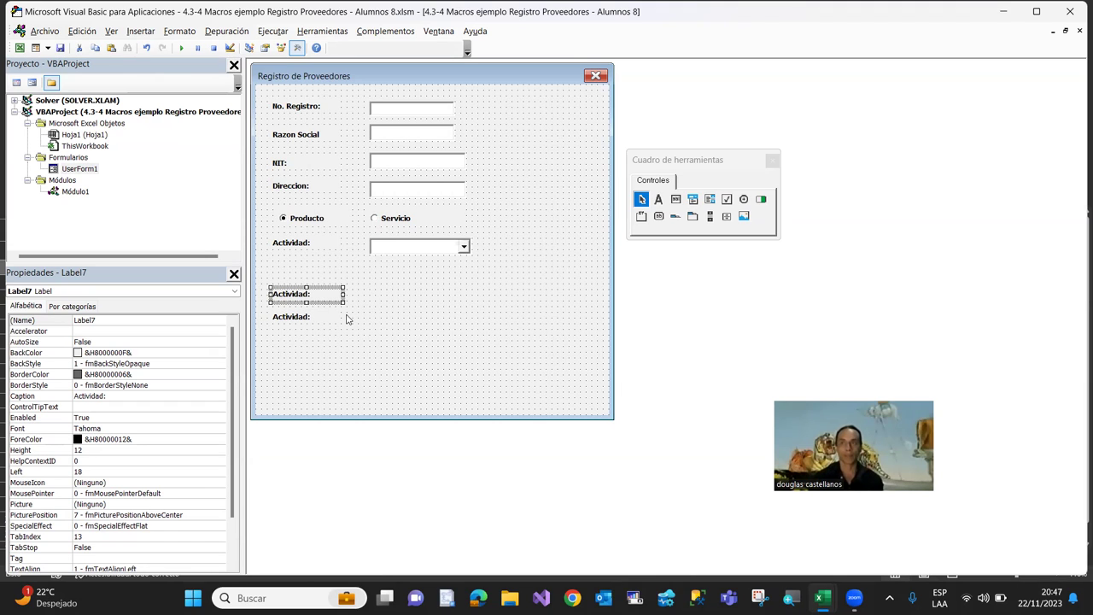
{"action": "key", "text": "ctrl+v"}
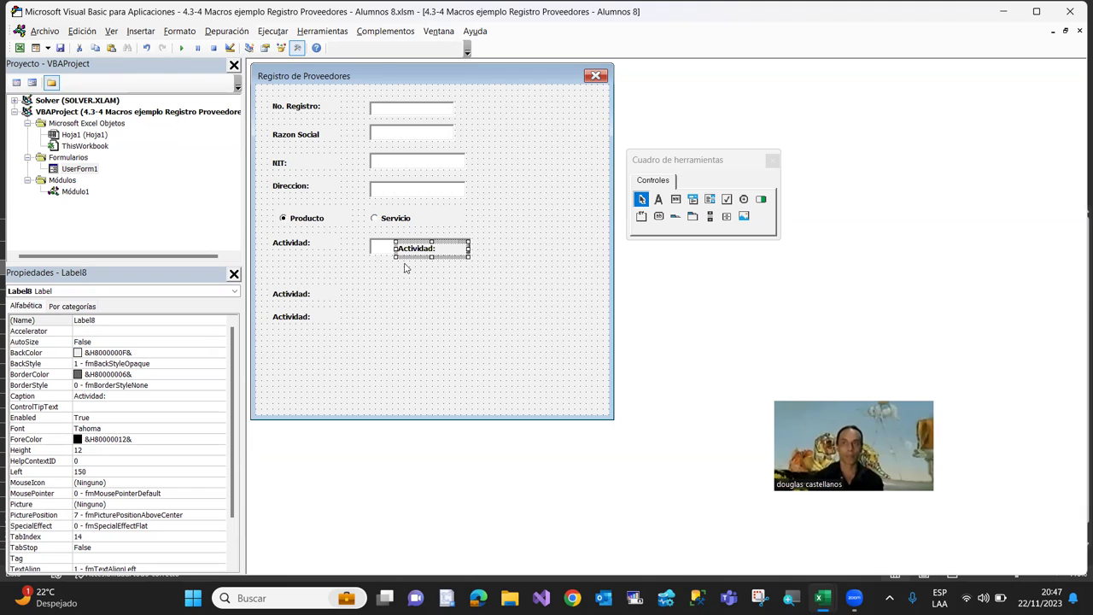
{"action": "left_click_drag", "start_coordinate": [409, 264], "coordinate": [280, 284]}
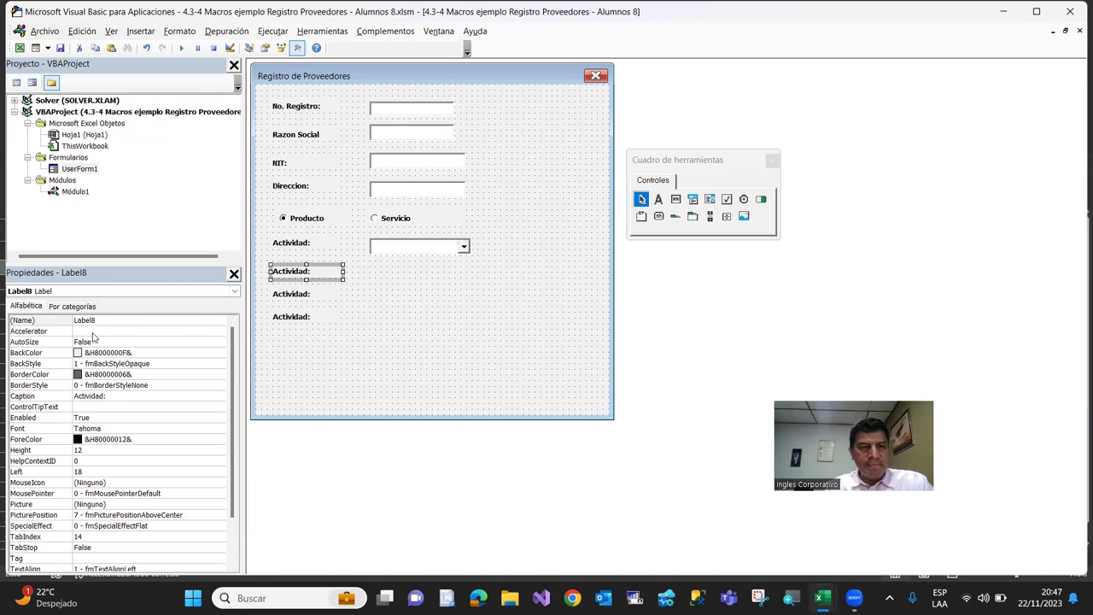
- Caption the top copied label Contacto Comercial: and widen it to fit
{"action": "left_click", "coordinate": [57, 398]}
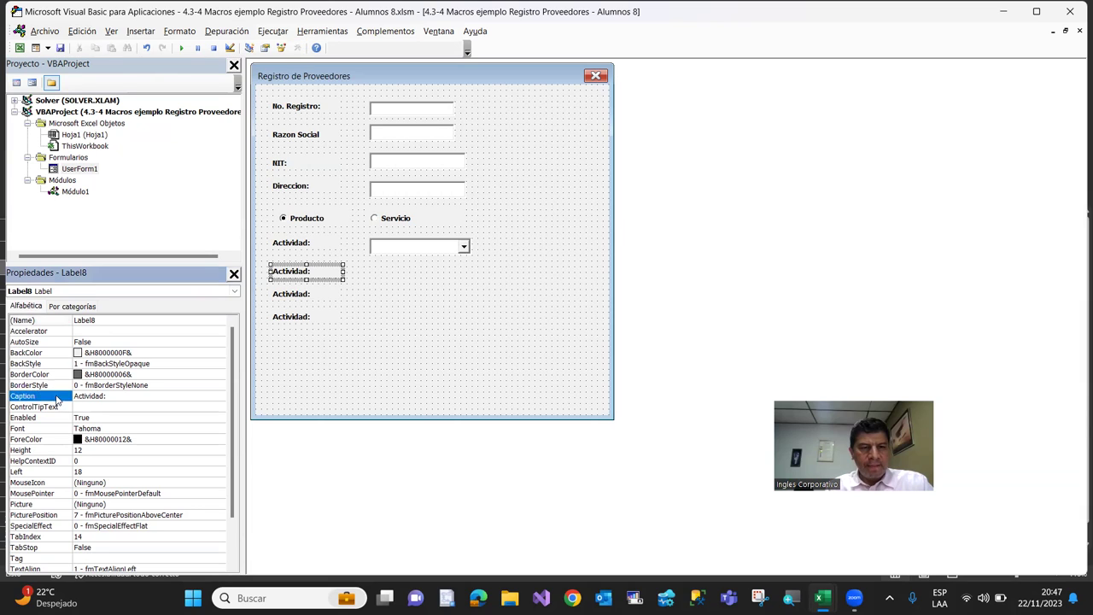
{"action": "type", "text": "C"}
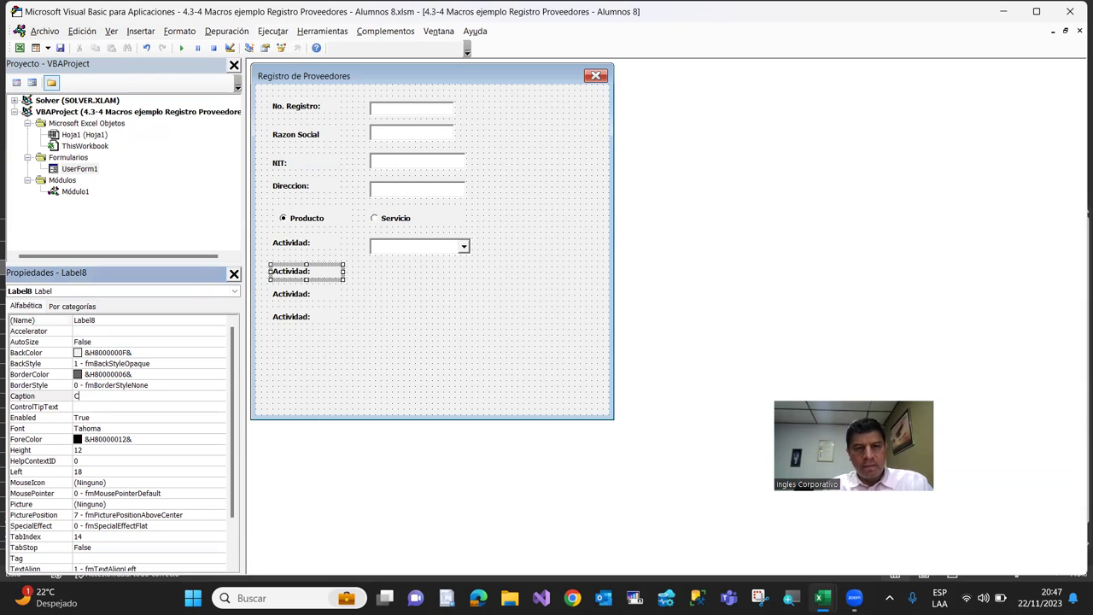
{"action": "type", "text": "acto Comer"}
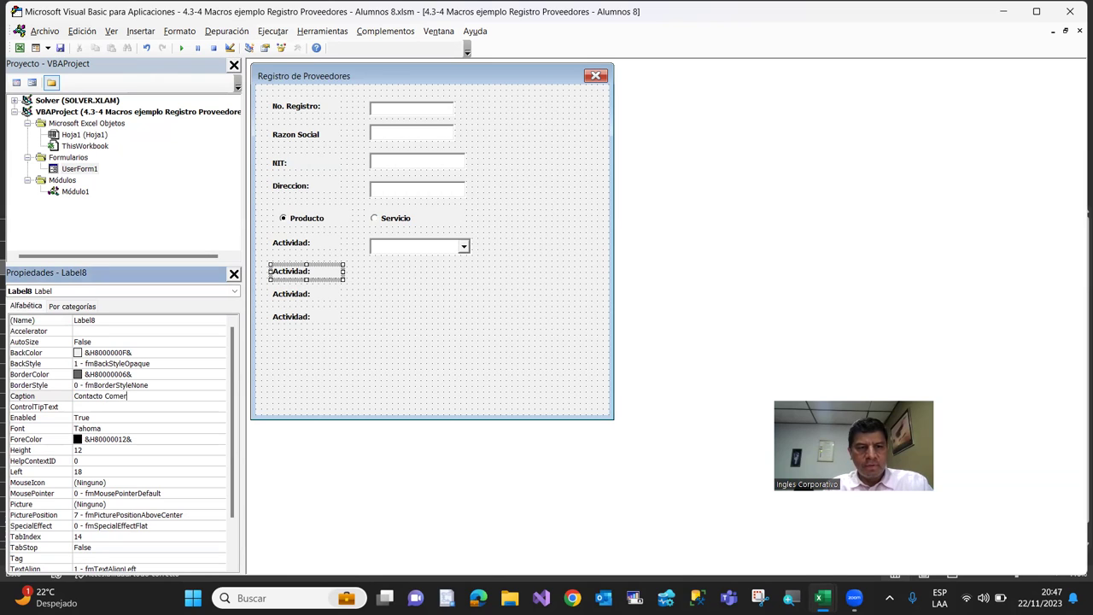
{"action": "type", "text": ":"}
{"action": "key", "text": "Return"}
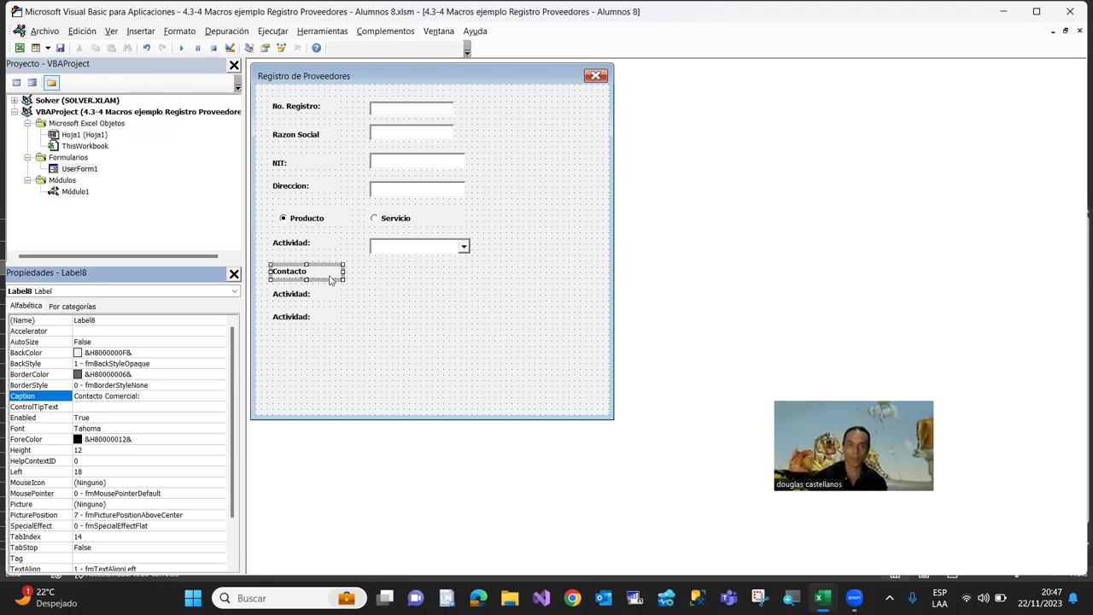
{"action": "left_click_drag", "start_coordinate": [341, 273], "coordinate": [357, 273]}
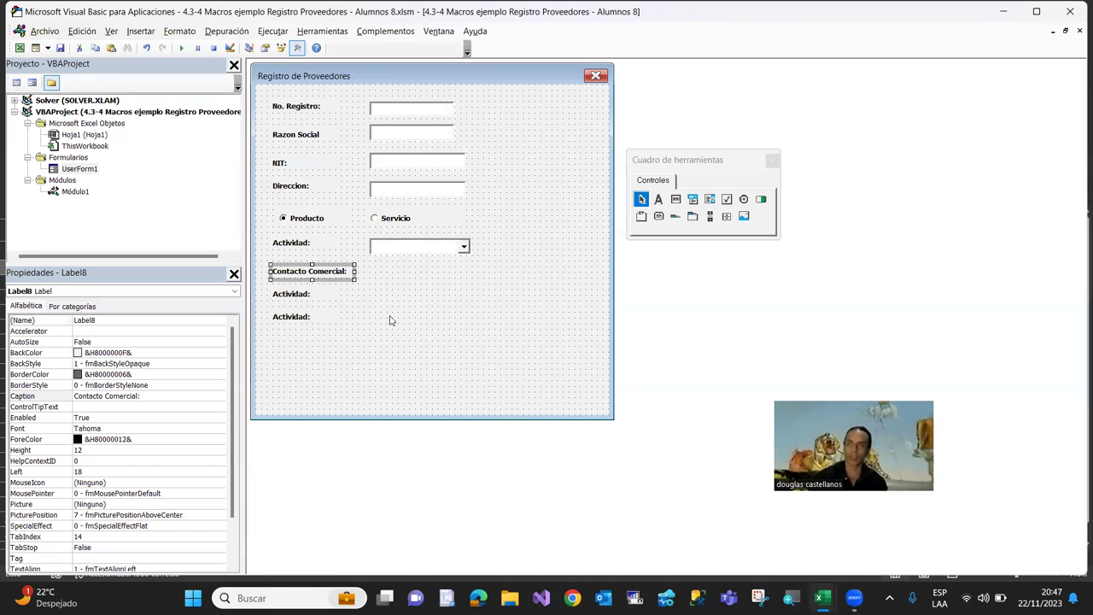
- Caption the next copied label Telefono:
{"action": "left_click", "coordinate": [293, 295]}
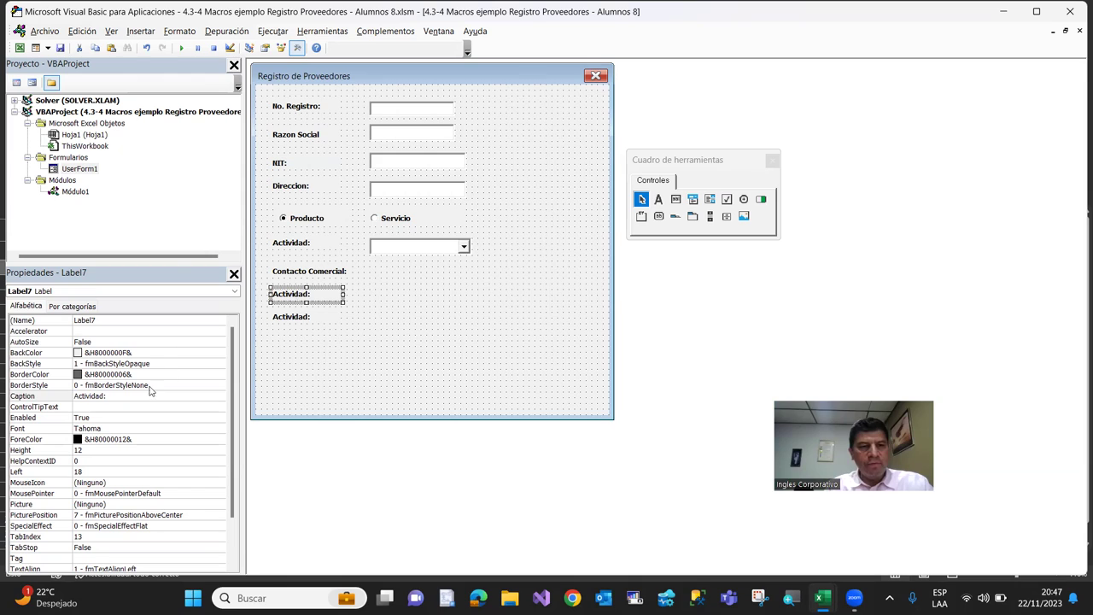
{"action": "left_click", "coordinate": [126, 395]}
{"action": "type", "text": "Telefono"}
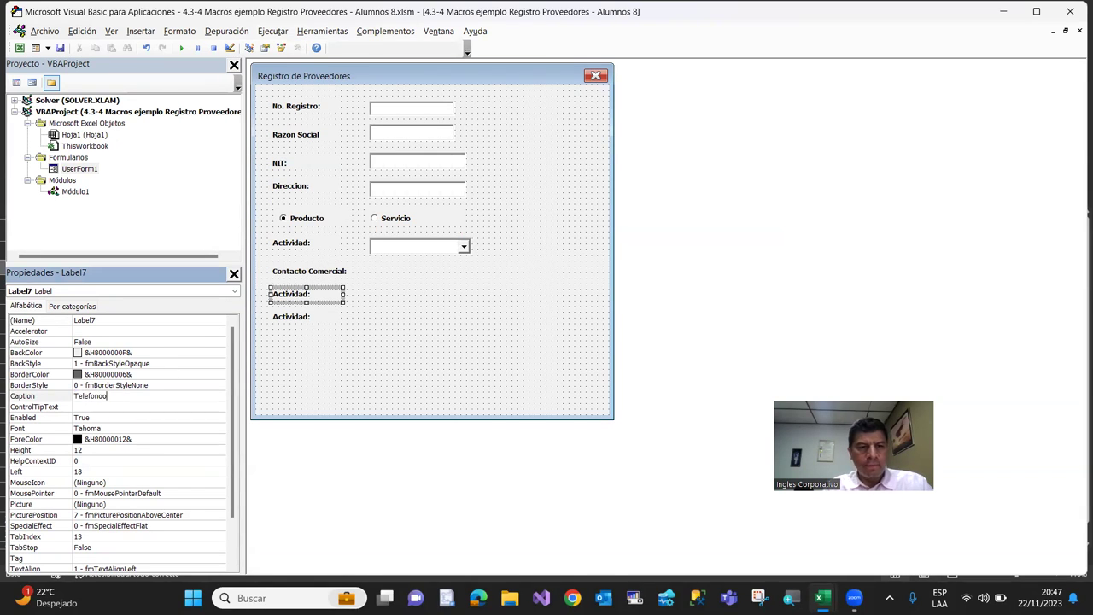
{"action": "type", "text": ":"}
{"action": "key", "text": "Return"}
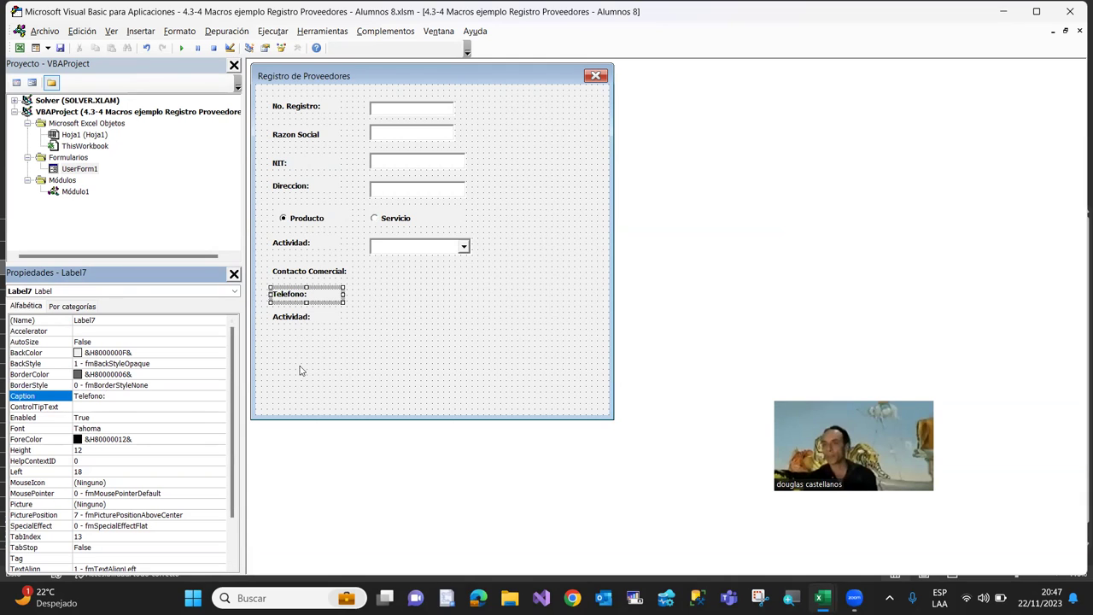
- Caption the lower copied label Correo:
{"action": "left_click", "coordinate": [287, 322]}
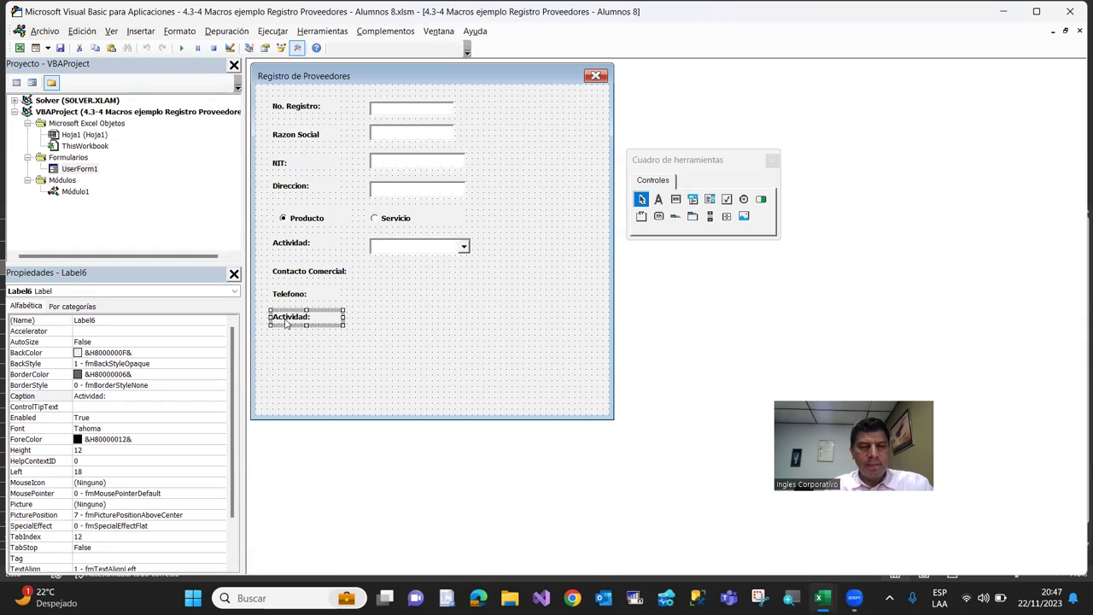
{"action": "double_click", "coordinate": [117, 396]}
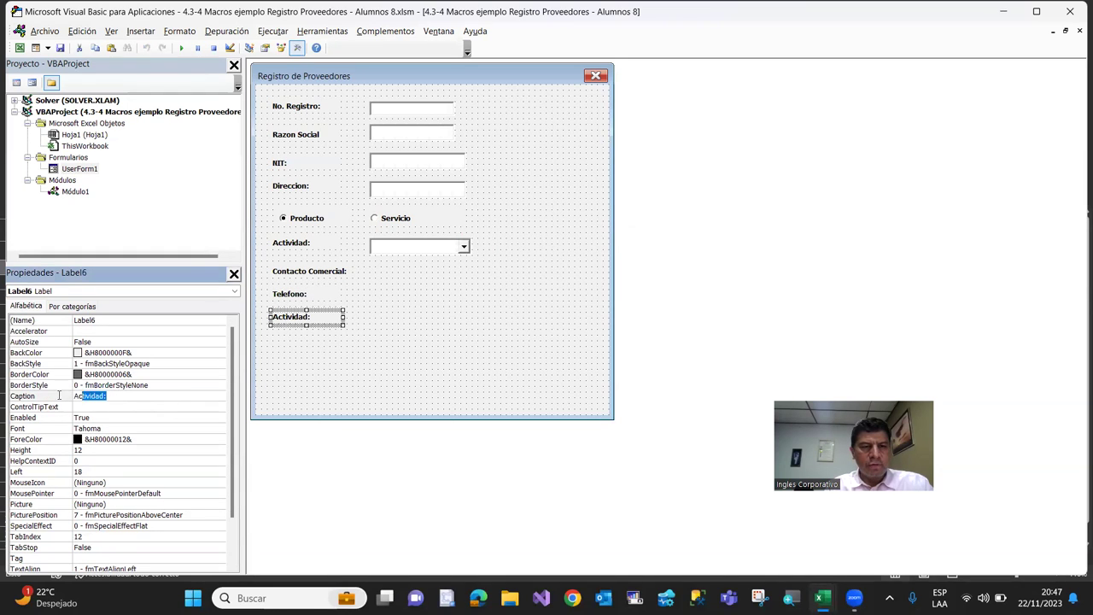
{"action": "type", "text": "Correo:"}
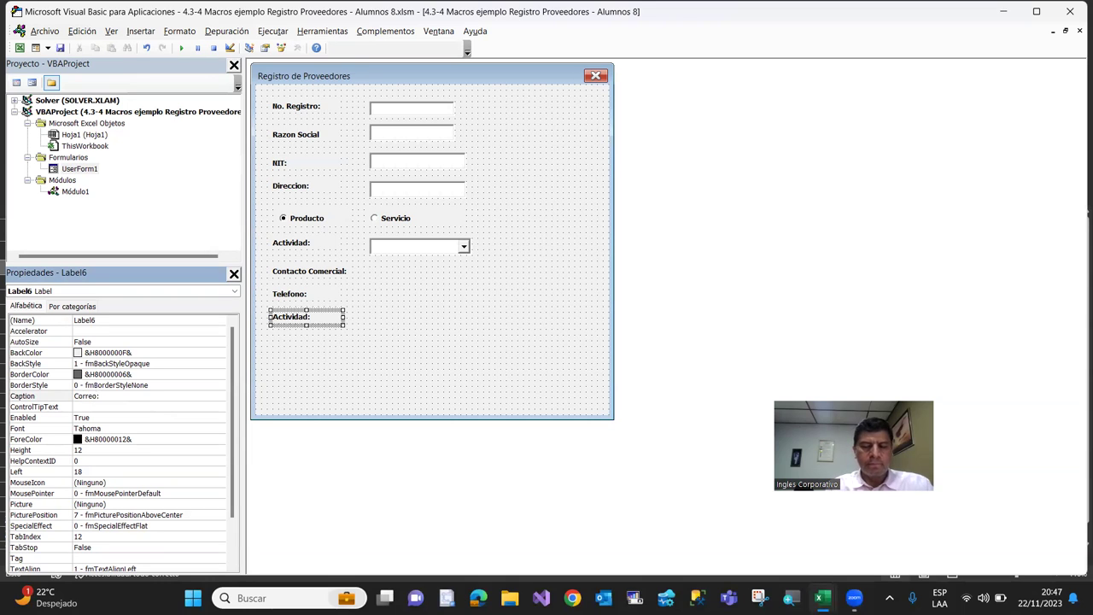
{"action": "key", "text": "Return"}
{"action": "left_click", "coordinate": [318, 359]}
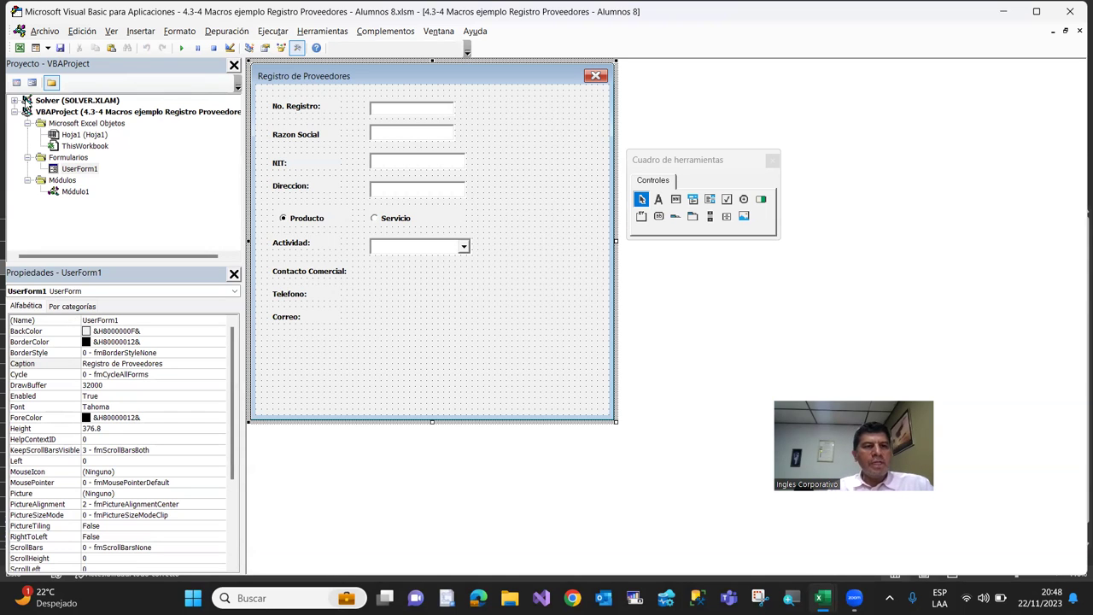
- Compare with the Excel headers, then select the Contacto Comercial and Telefono labels
{"action": "left_click", "coordinate": [20, 48]}
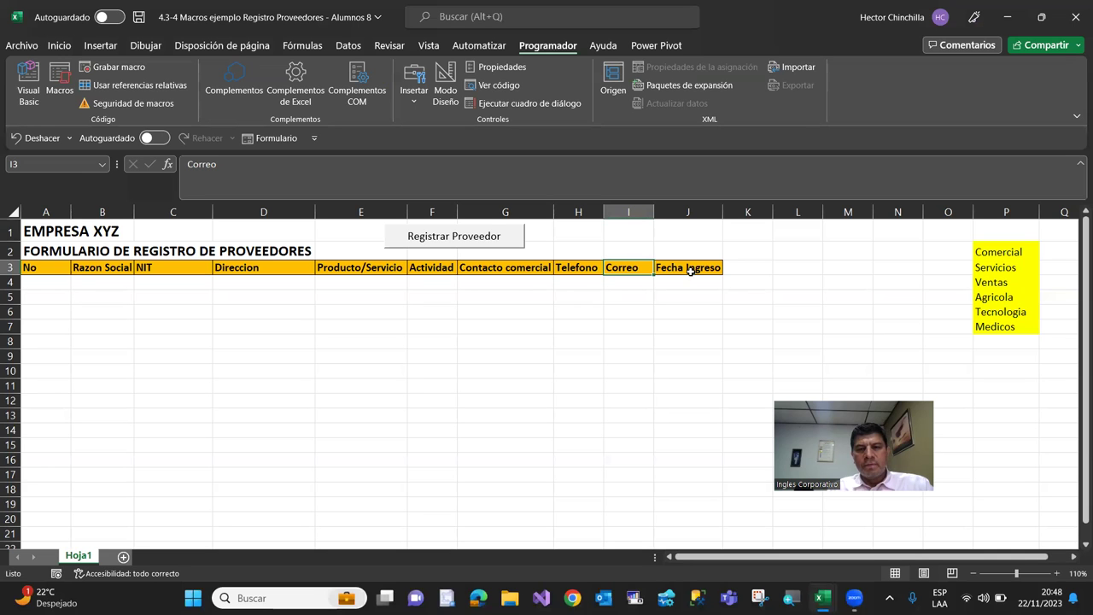
{"action": "left_click", "coordinate": [28, 86]}
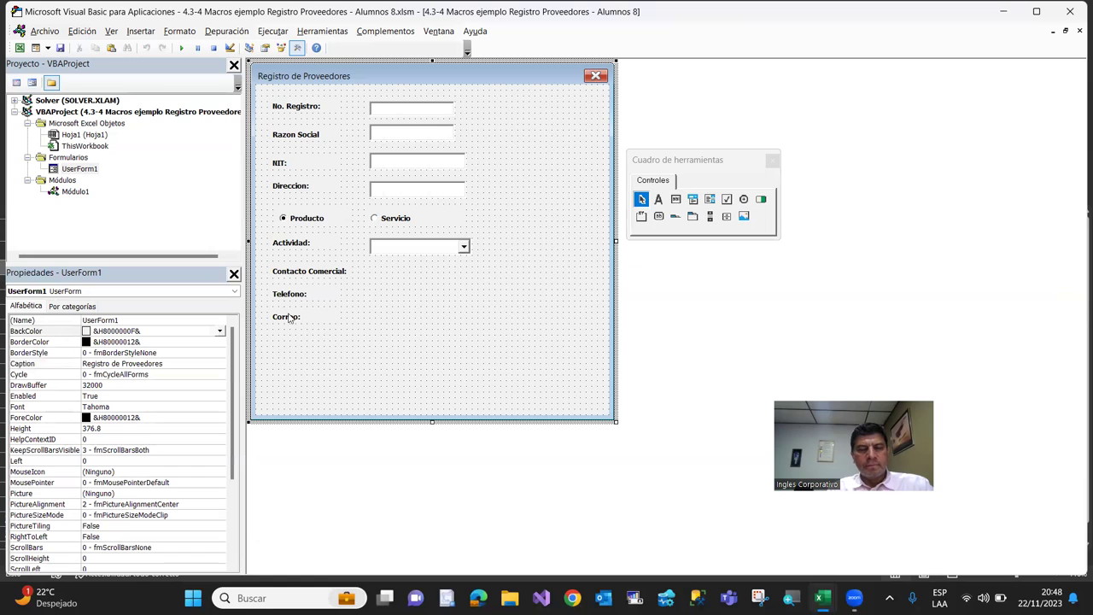
{"action": "left_click", "coordinate": [300, 275]}
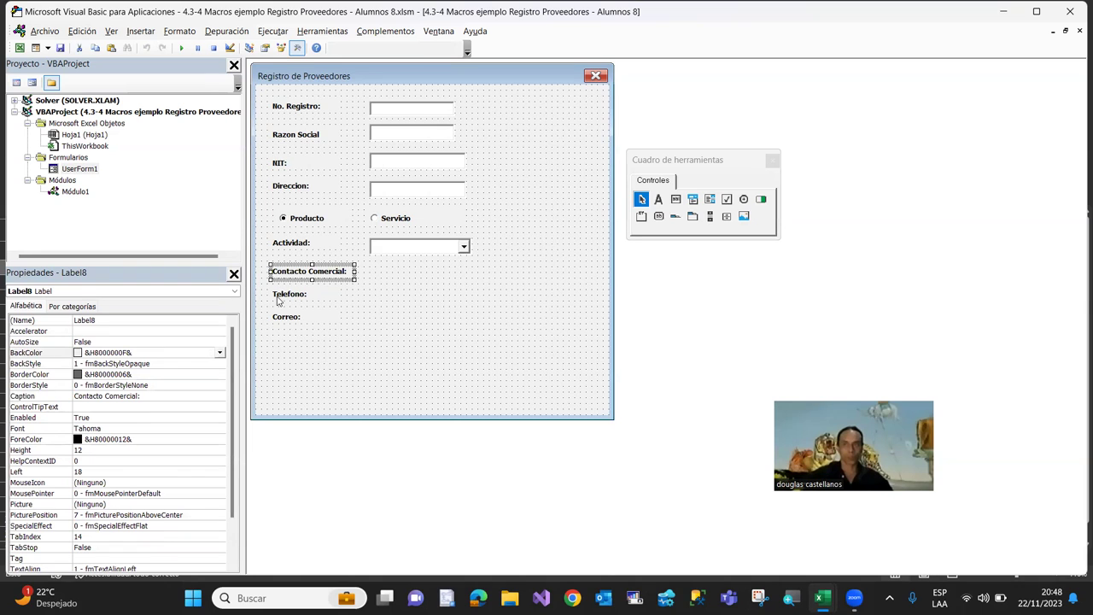
{"action": "left_click", "coordinate": [277, 299]}
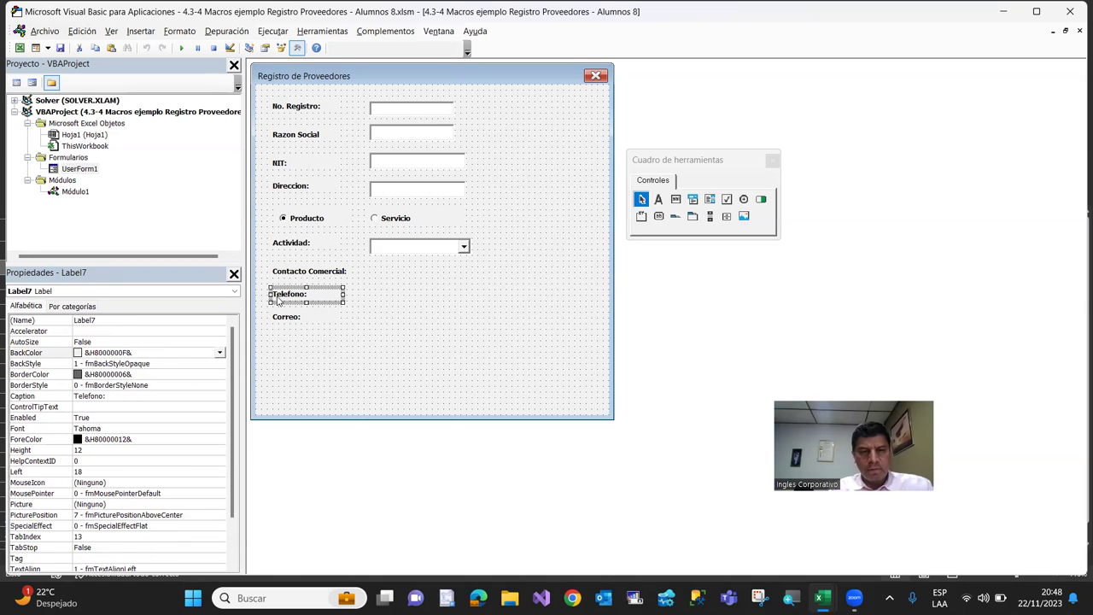
- Duplicate the Telefono: label, placing one copy below Correo: and one under Contacto Comercial:
{"action": "left_click_drag", "start_coordinate": [277, 299], "coordinate": [288, 309]}
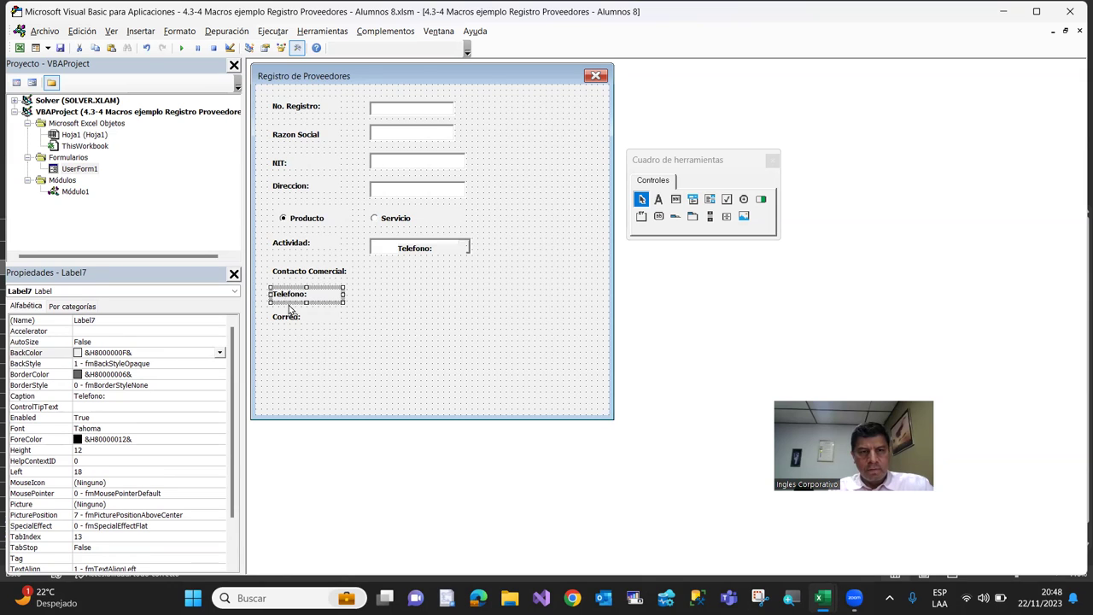
{"action": "left_click_drag", "start_coordinate": [288, 309], "coordinate": [289, 349]}
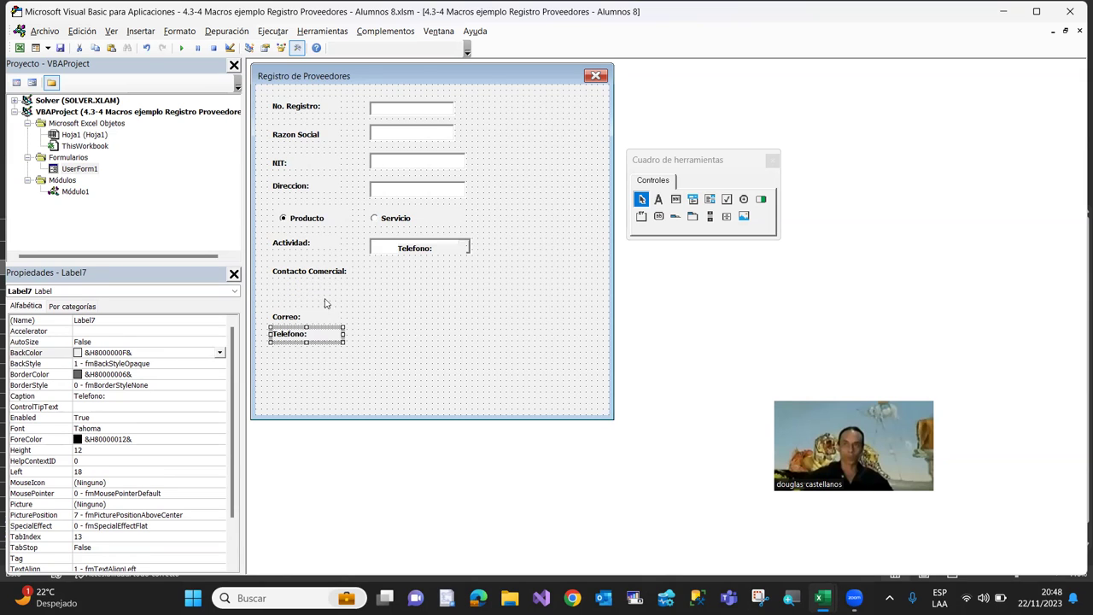
{"action": "left_click", "coordinate": [424, 254]}
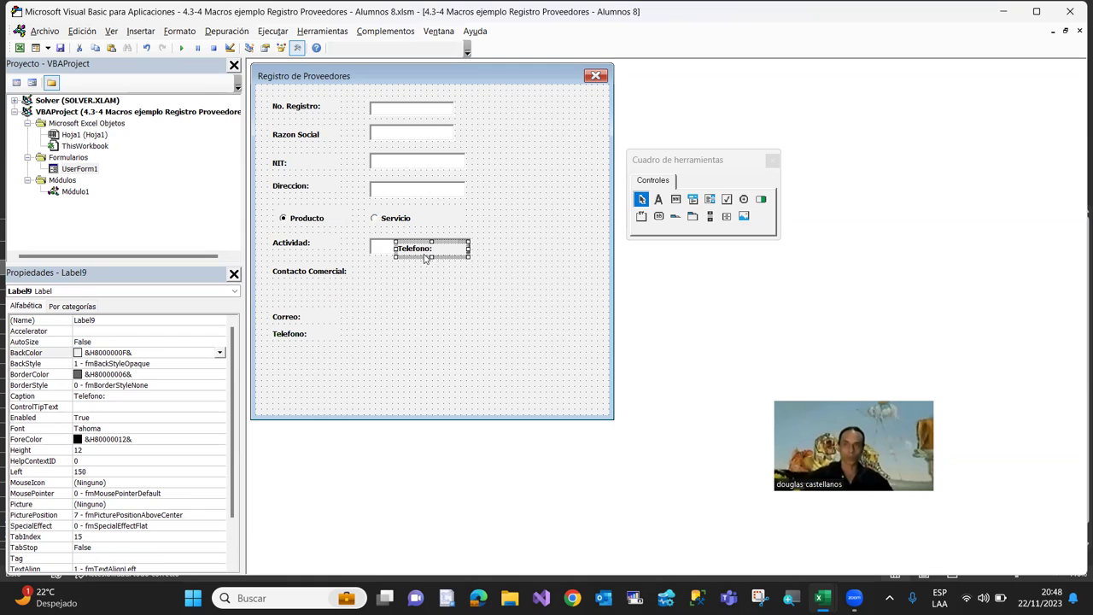
{"action": "left_click_drag", "start_coordinate": [427, 256], "coordinate": [305, 305]}
{"action": "left_click_drag", "start_coordinate": [303, 307], "coordinate": [305, 309]}
{"action": "left_click", "coordinate": [304, 340]}
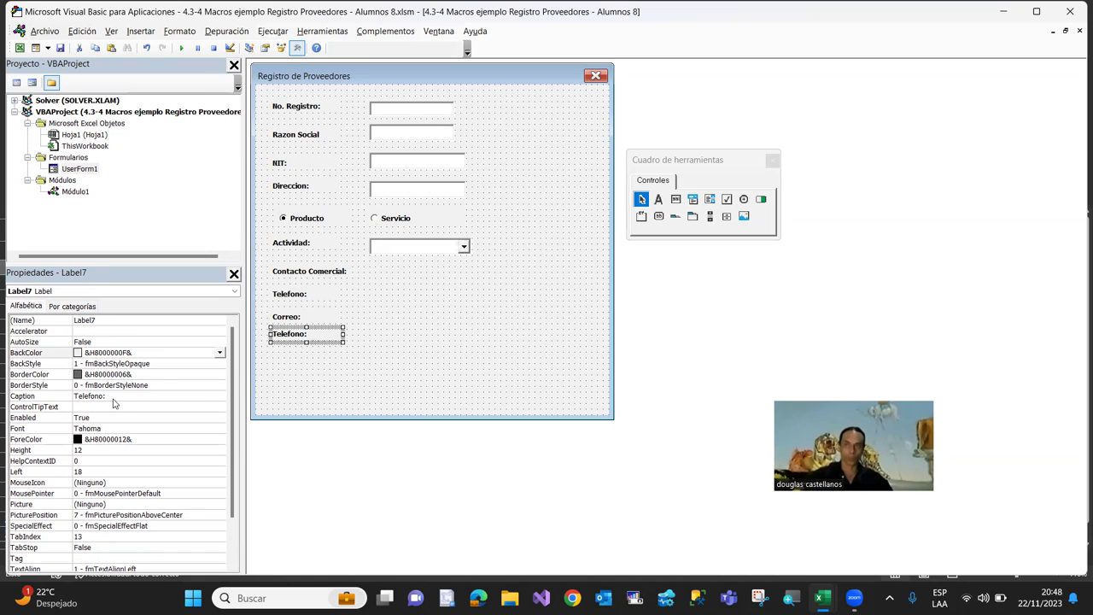
- Caption the bottom label Fecha Ingreso: and move it slightly lower beneath Correo:
{"action": "left_click", "coordinate": [114, 400]}
{"action": "type", "text": "F"}
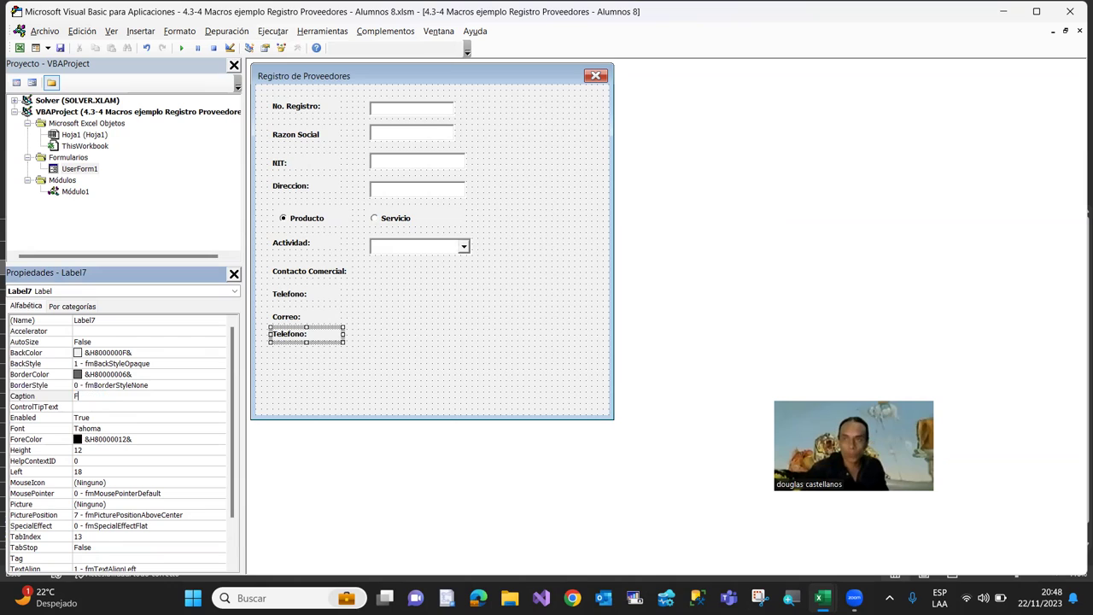
{"action": "type", "text": "echa Ingr"}
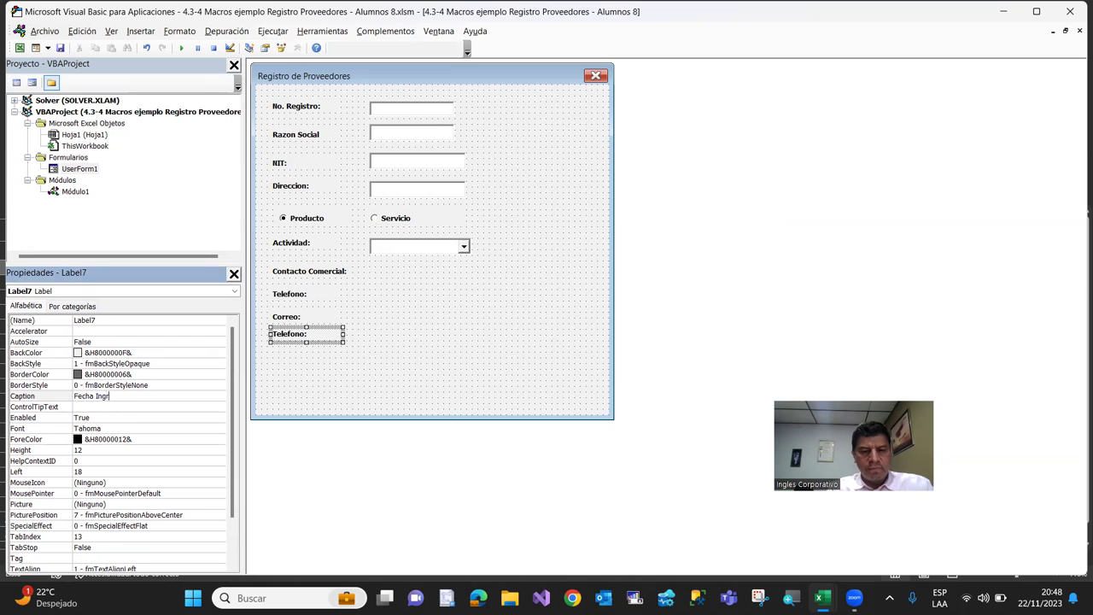
{"action": "type", "text": "eso:"}
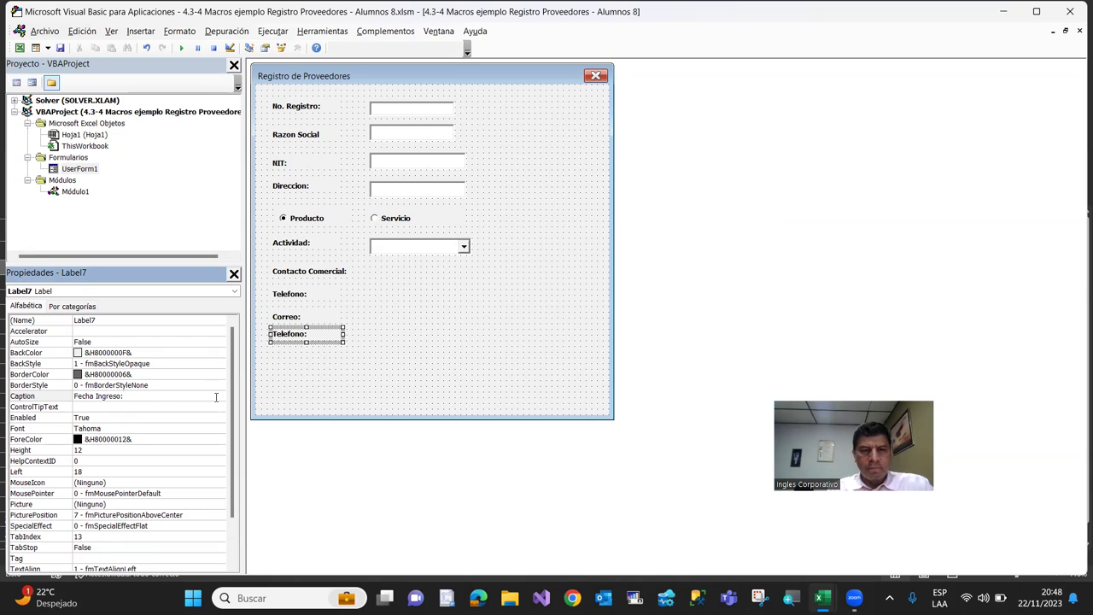
{"action": "key", "text": "Return"}
{"action": "left_click", "coordinate": [282, 441]}
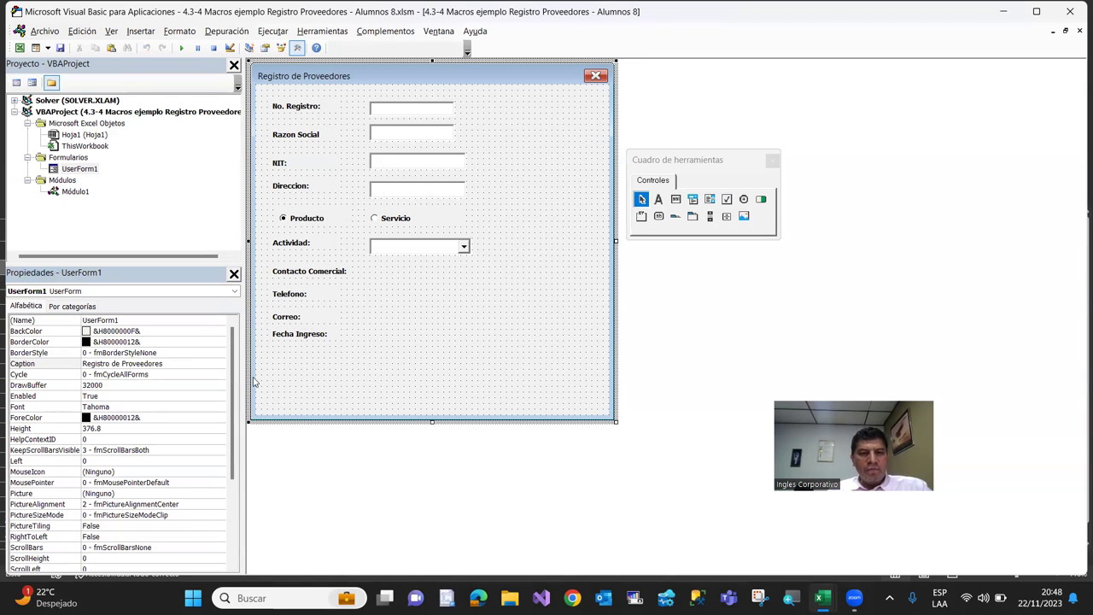
{"action": "left_click", "coordinate": [293, 338]}
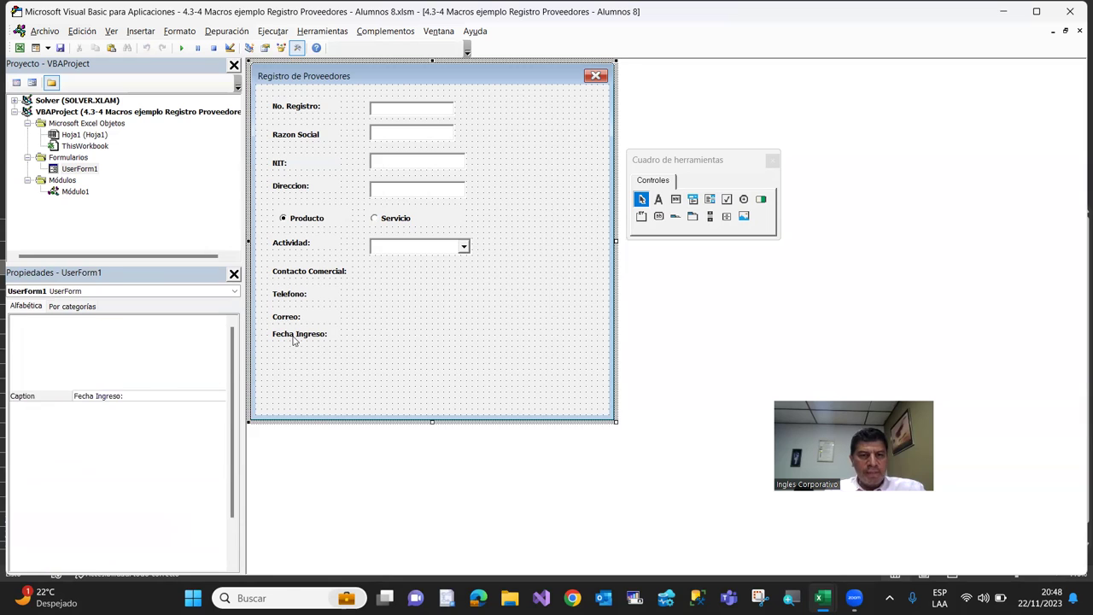
{"action": "left_click_drag", "start_coordinate": [301, 340], "coordinate": [330, 373]}
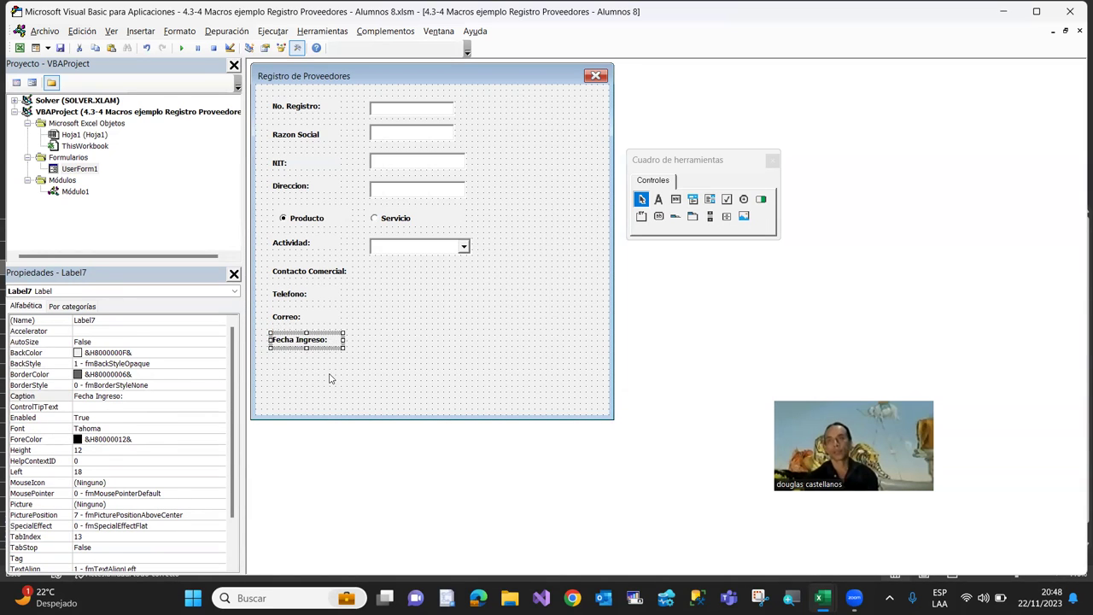
{"action": "left_click", "coordinate": [331, 376]}
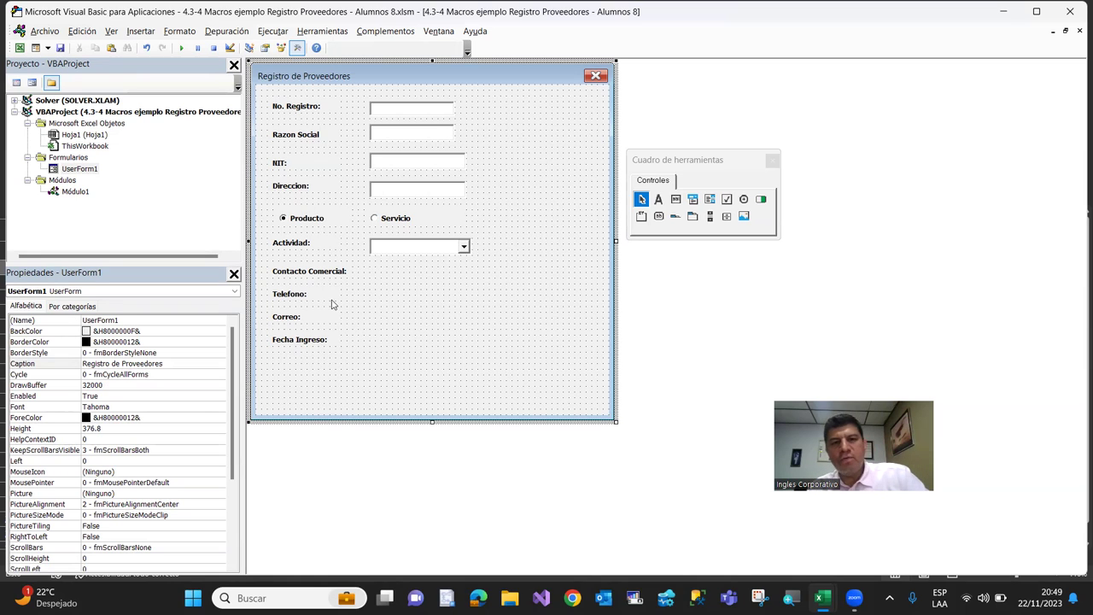
- Draw text boxes beside the Fecha Ingreso and Correo labels
{"action": "left_click", "coordinate": [674, 200]}
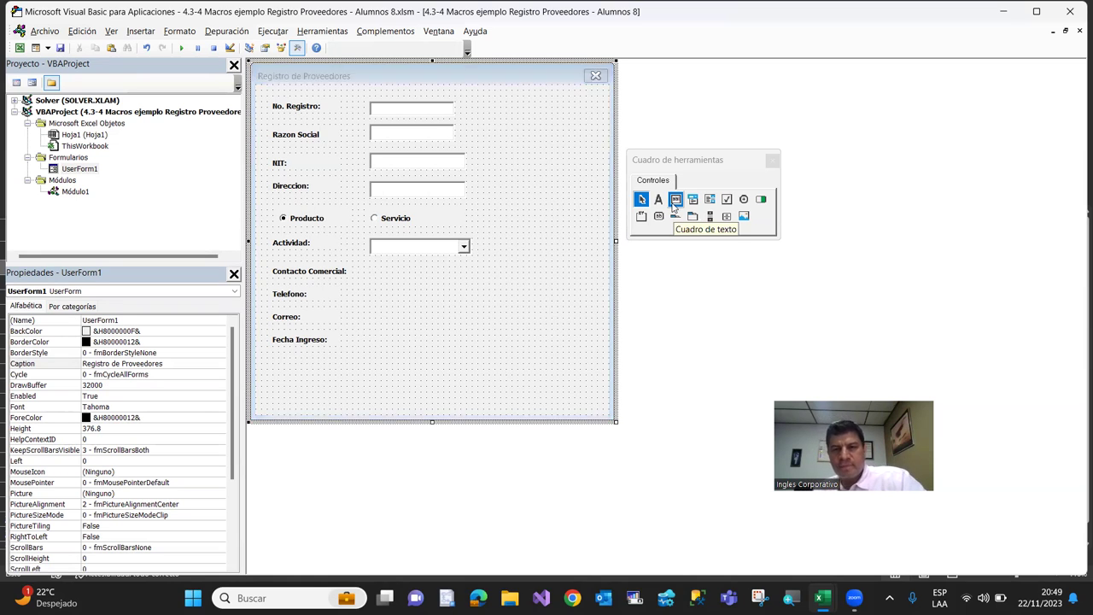
{"action": "left_click_drag", "start_coordinate": [439, 341], "coordinate": [441, 348]}
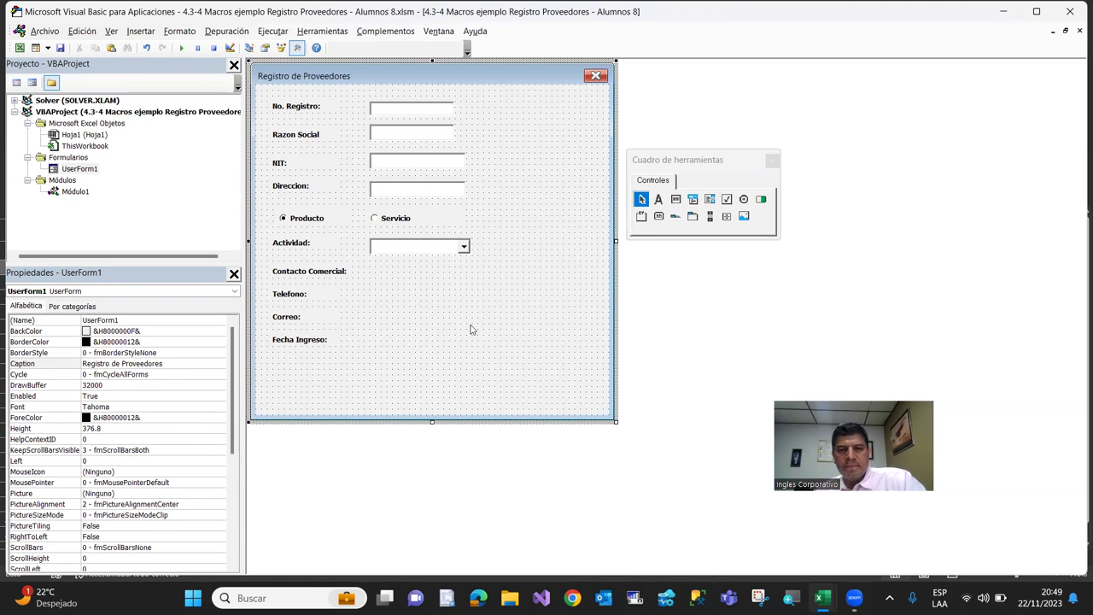
{"action": "left_click", "coordinate": [677, 201]}
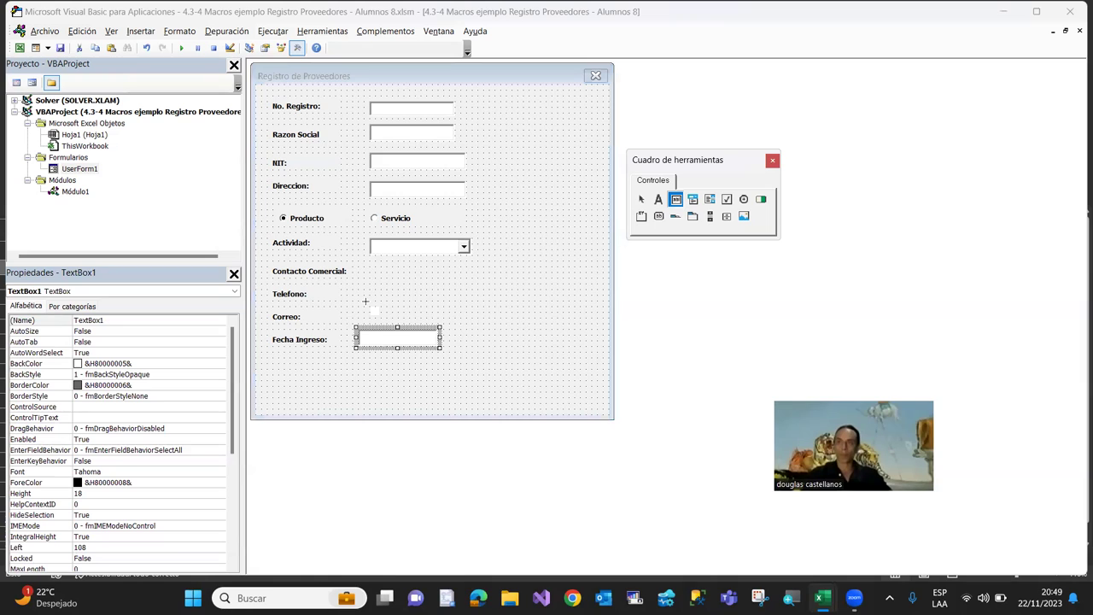
{"action": "mouse_move", "coordinate": [359, 303]}
{"action": "left_mouse_down"}
{"action": "mouse_move", "coordinate": [435, 306]}
{"action": "mouse_move", "coordinate": [440, 319]}
{"action": "left_mouse_up"}
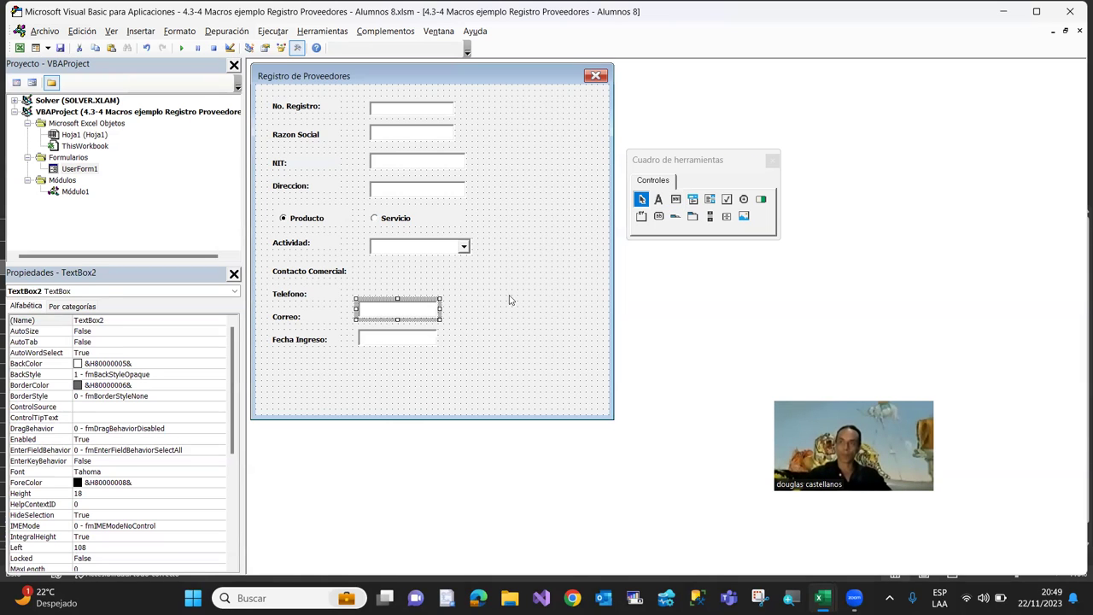
- Draw text boxes beside the Telefono and Contacto Comercial labels
{"action": "left_click", "coordinate": [676, 199]}
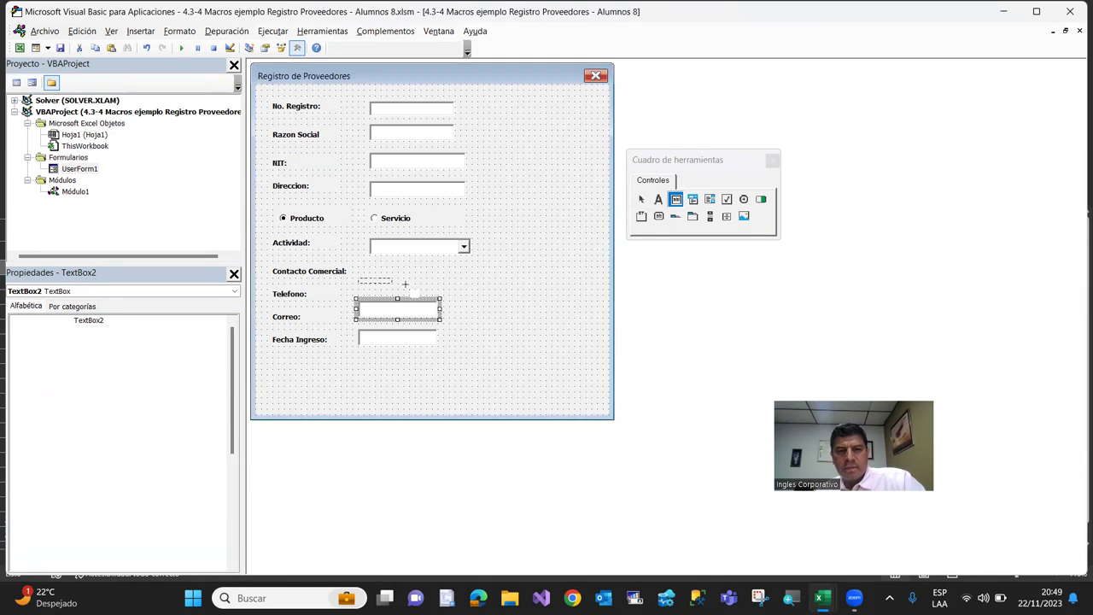
{"action": "left_click_drag", "start_coordinate": [356, 276], "coordinate": [458, 292]}
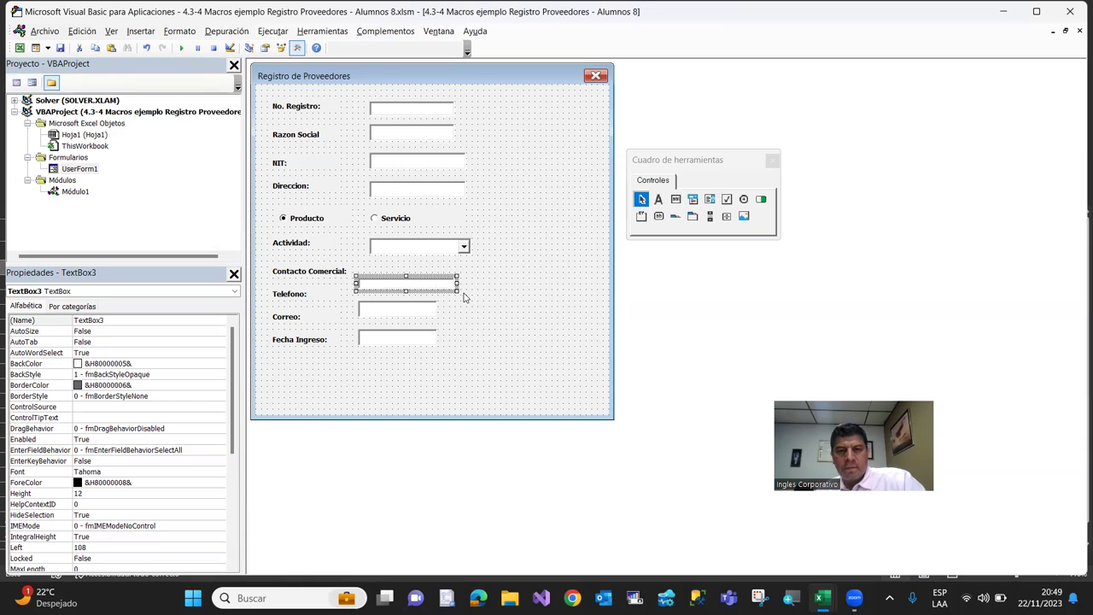
{"action": "left_click", "coordinate": [674, 204]}
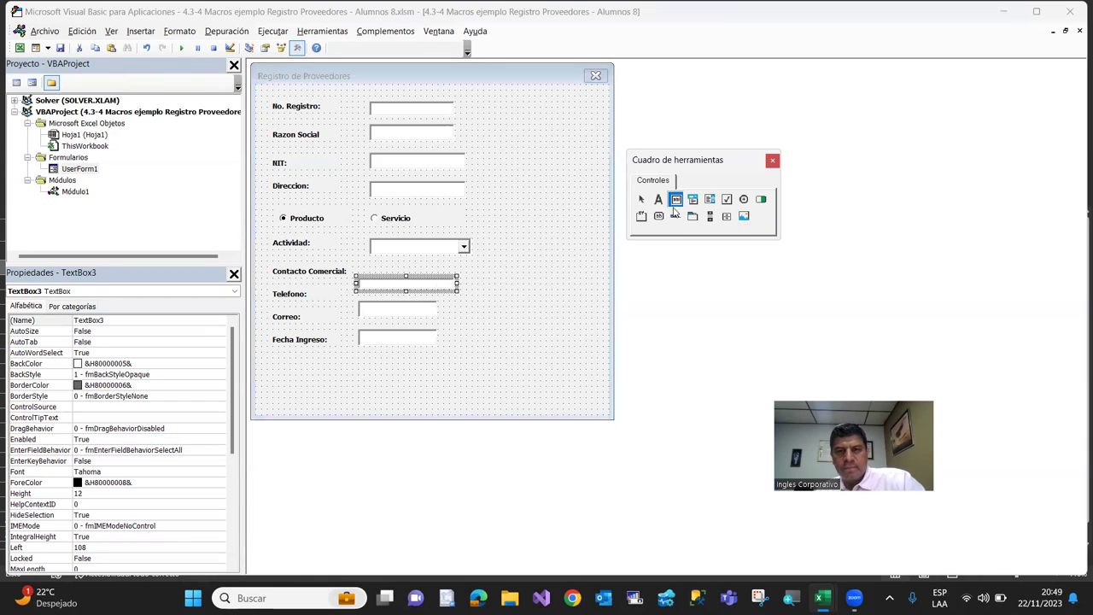
{"action": "left_click_drag", "start_coordinate": [359, 264], "coordinate": [436, 269]}
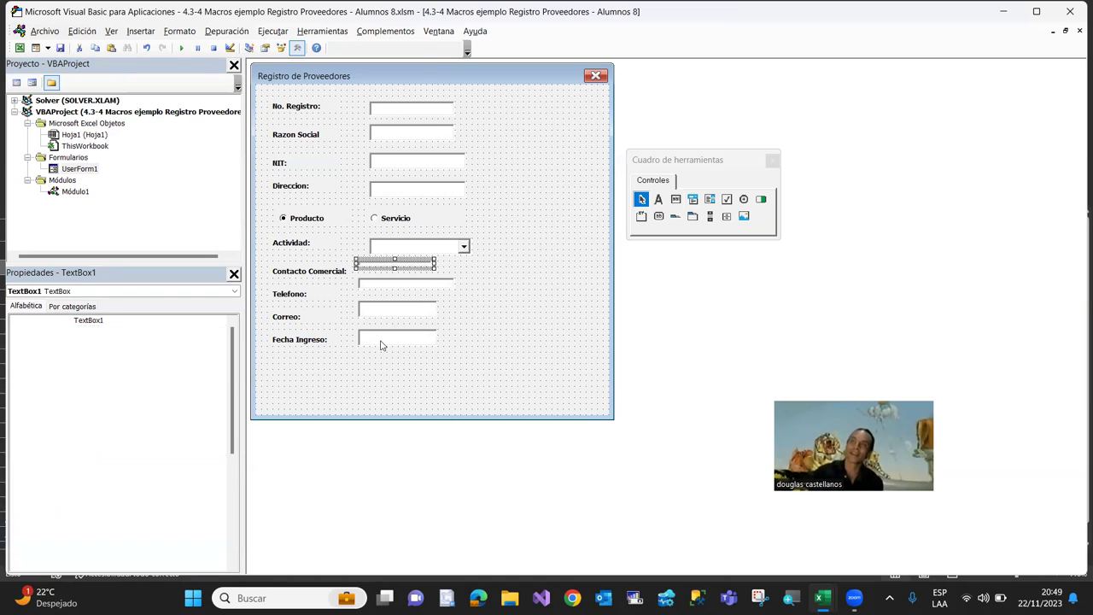
{"action": "left_click", "coordinate": [382, 345]}
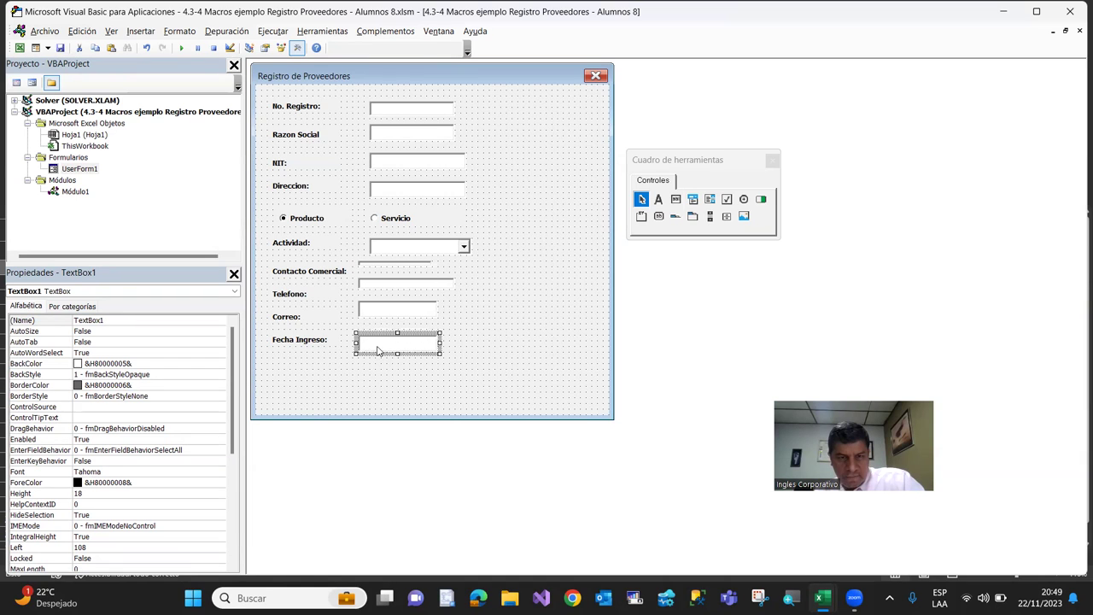
- Nudge the Correo and Fecha Ingreso text boxes lower and resize the Telefono box to height 15.6
{"action": "left_click", "coordinate": [389, 316]}
{"action": "left_click_drag", "start_coordinate": [389, 322], "coordinate": [389, 324]}
{"action": "left_click", "coordinate": [390, 289]}
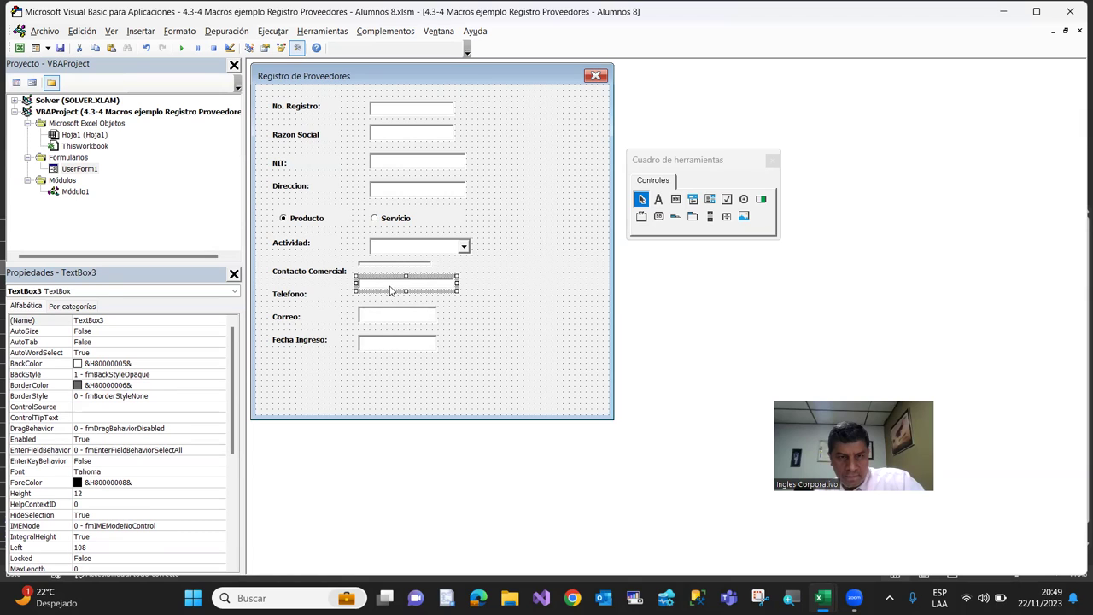
{"action": "left_click_drag", "start_coordinate": [406, 295], "coordinate": [406, 303]}
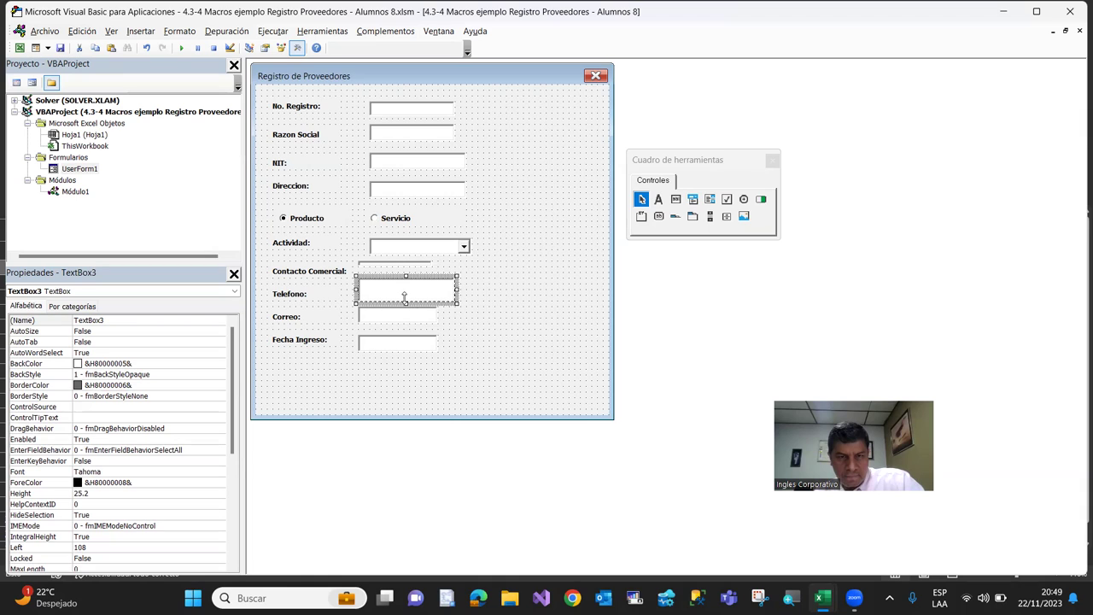
{"action": "left_click_drag", "start_coordinate": [406, 303], "coordinate": [397, 300]}
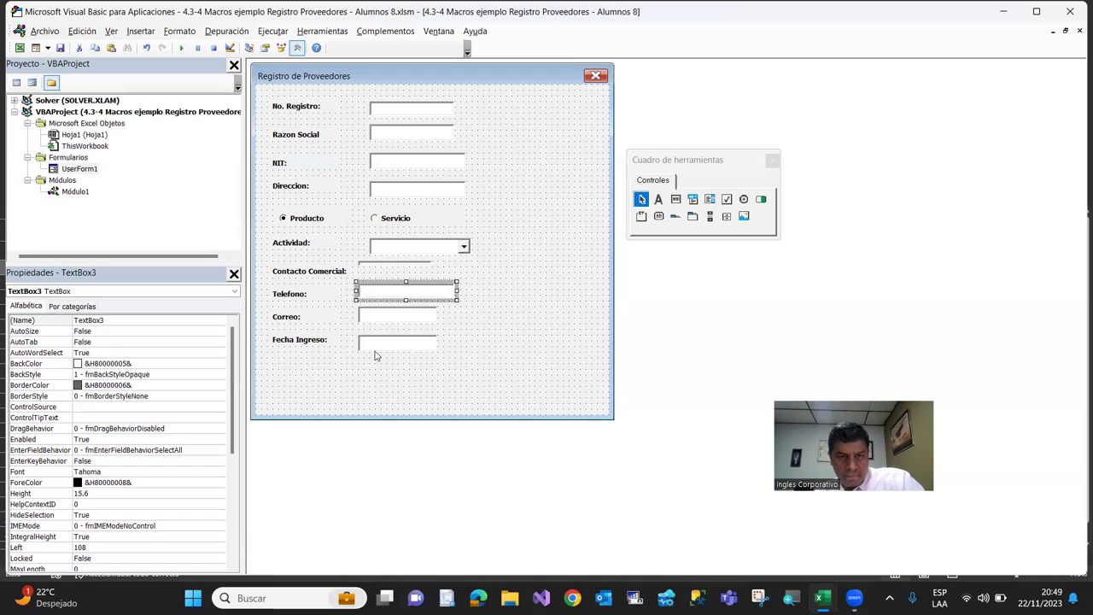
{"action": "left_click", "coordinate": [373, 350]}
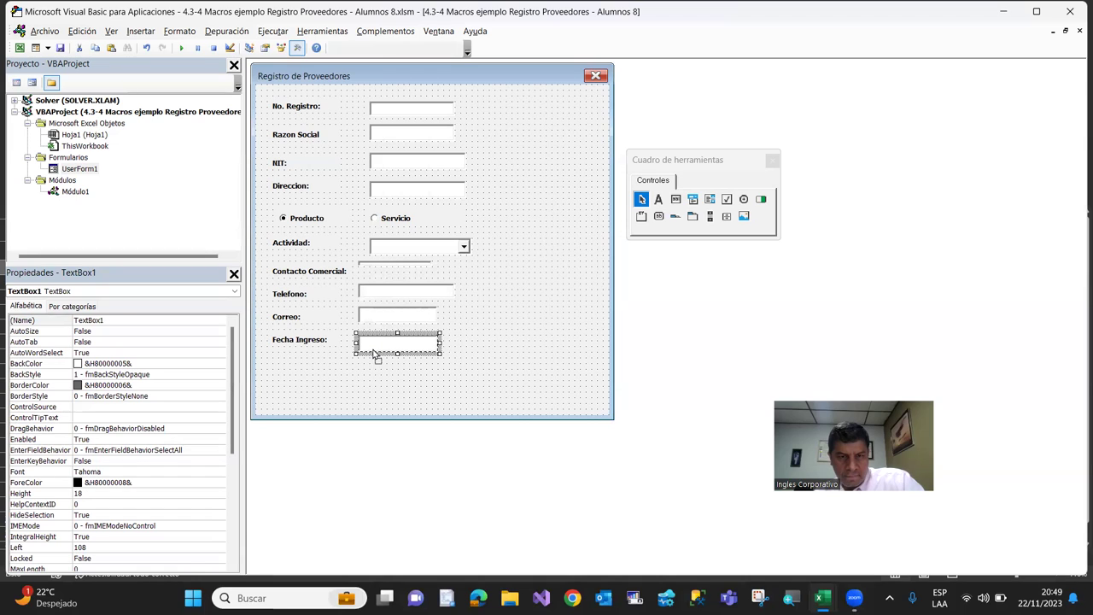
{"action": "left_click_drag", "start_coordinate": [373, 353], "coordinate": [373, 359]}
- Move the Telefono text box down to line up with its label, keeping its original height
{"action": "left_click", "coordinate": [381, 322]}
{"action": "left_click", "coordinate": [346, 380]}
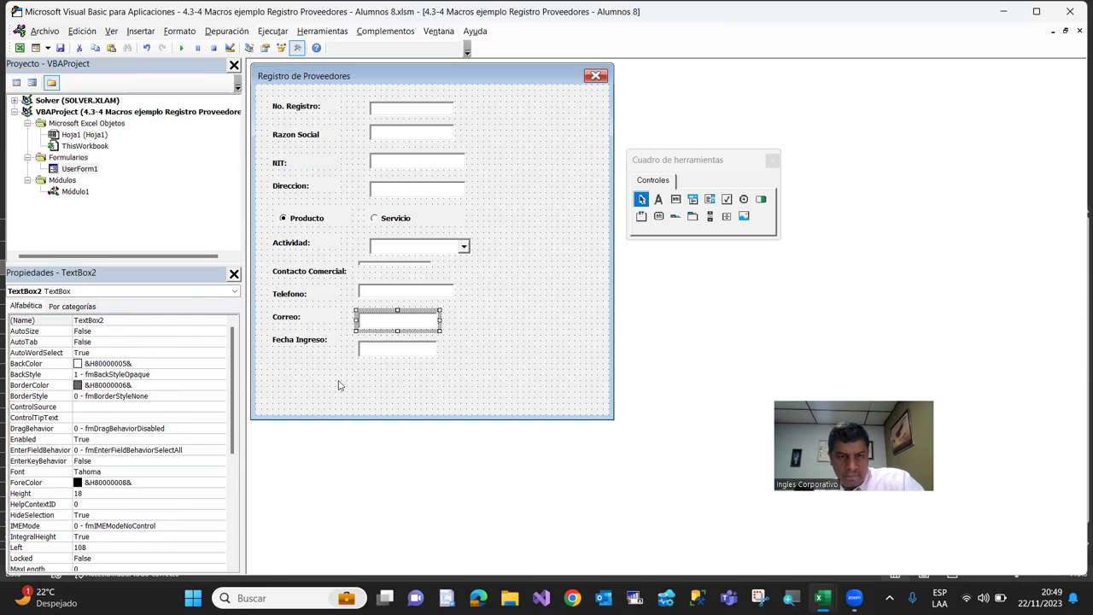
{"action": "left_click", "coordinate": [383, 294]}
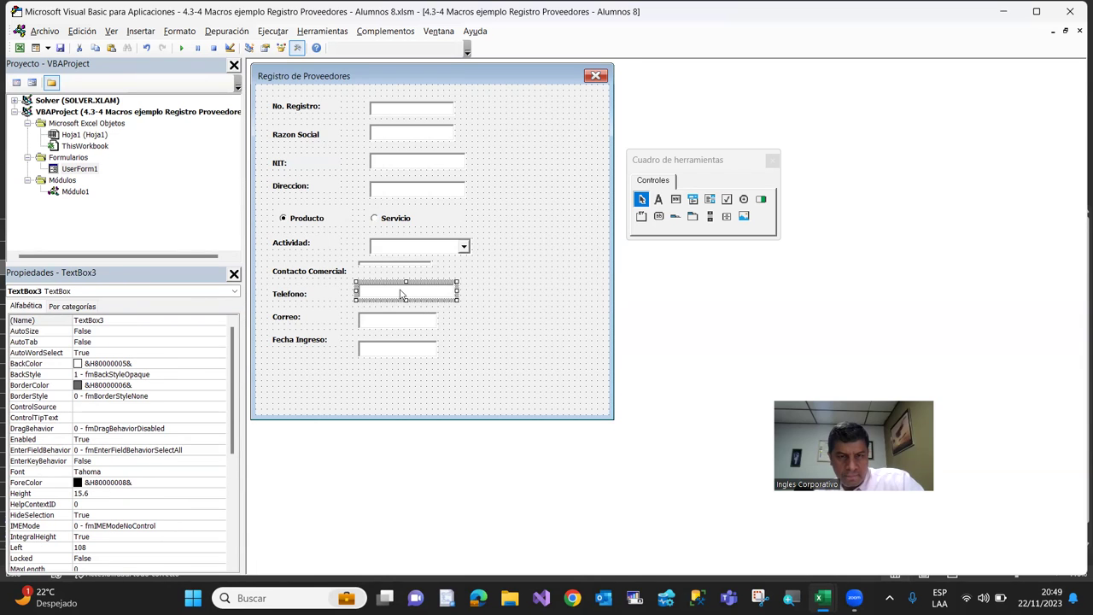
{"action": "left_click_drag", "start_coordinate": [405, 282], "coordinate": [406, 272]}
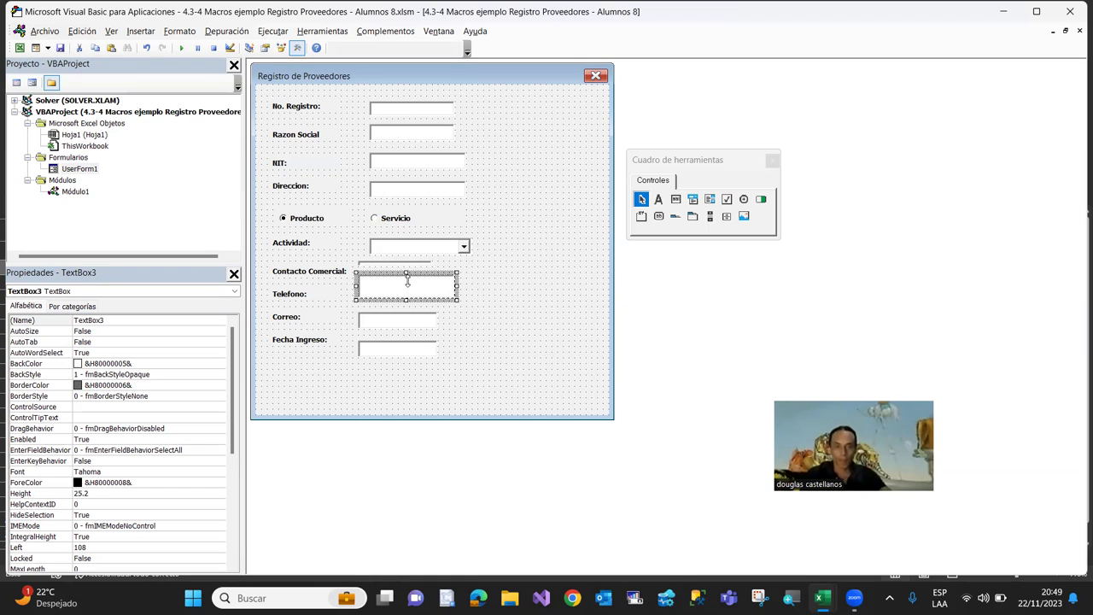
{"action": "left_click_drag", "start_coordinate": [408, 283], "coordinate": [407, 283]}
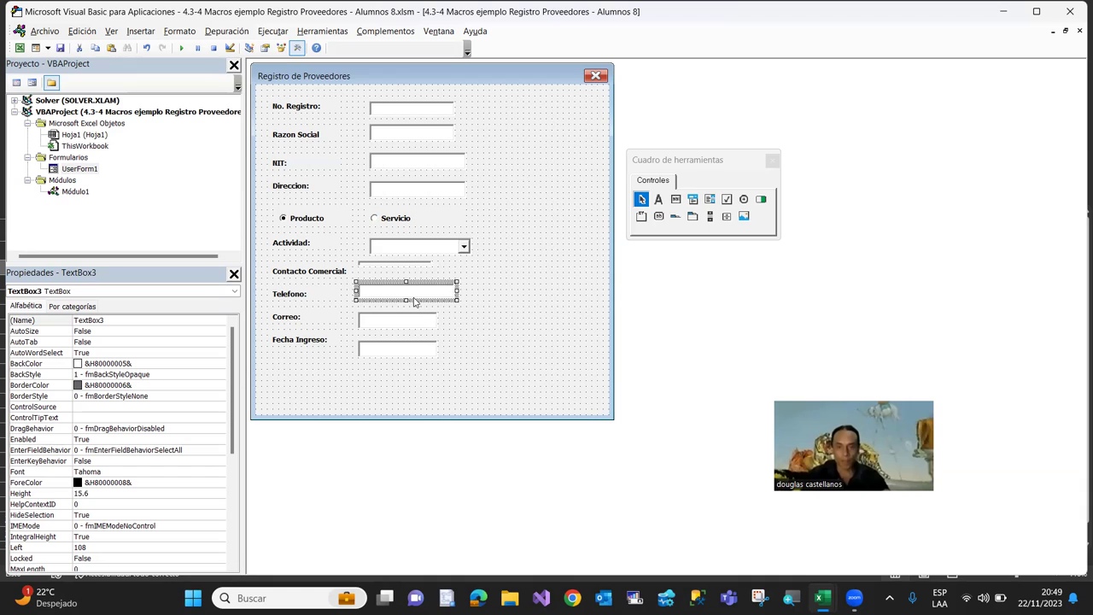
{"action": "left_click_drag", "start_coordinate": [415, 302], "coordinate": [415, 308]}
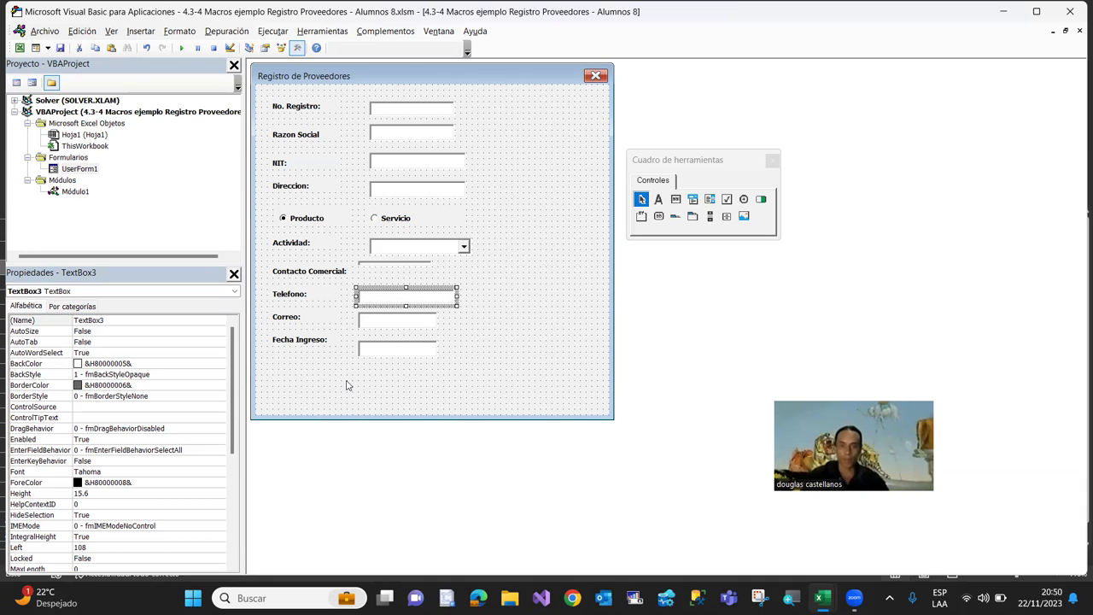
{"action": "left_click", "coordinate": [322, 419]}
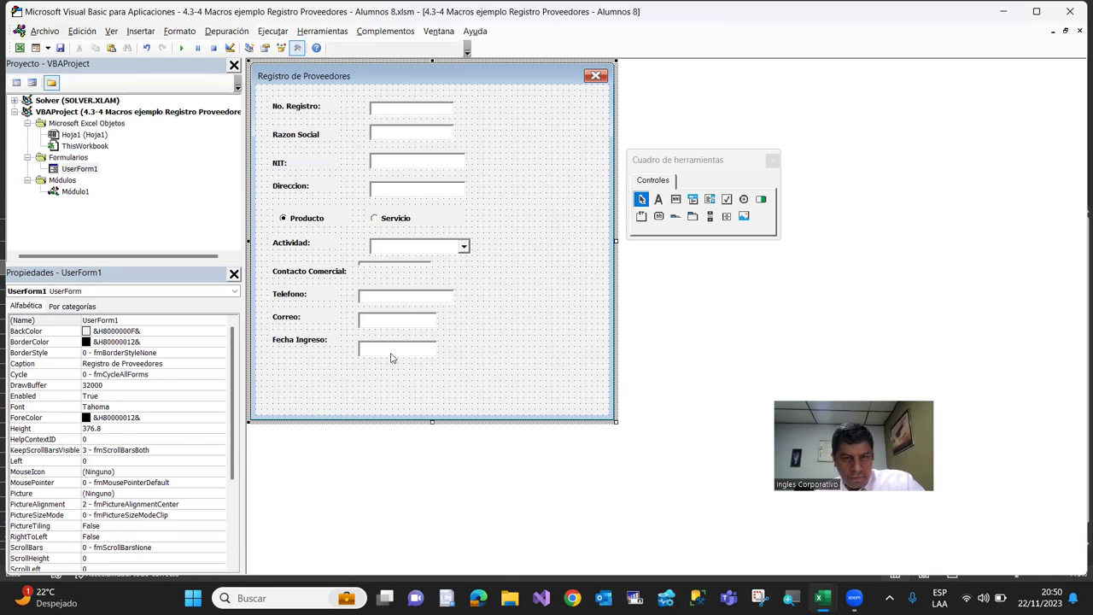
- Stretch the thin Contacto Comercial text box to normal height and line it up with its label
{"action": "left_click", "coordinate": [392, 264]}
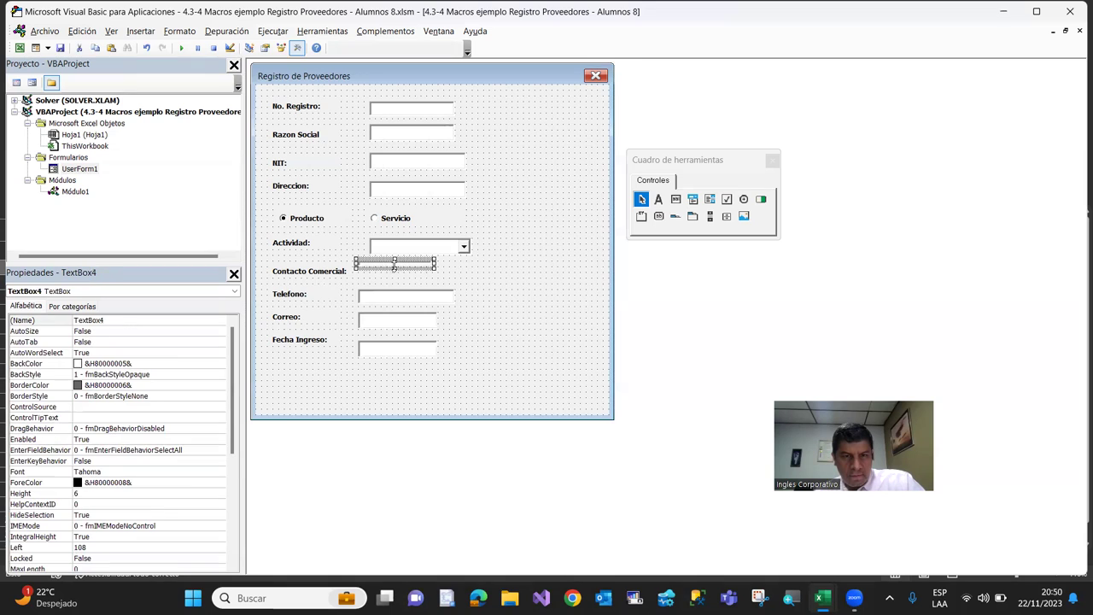
{"action": "left_click_drag", "start_coordinate": [395, 272], "coordinate": [424, 275]}
{"action": "left_click", "coordinate": [495, 373]}
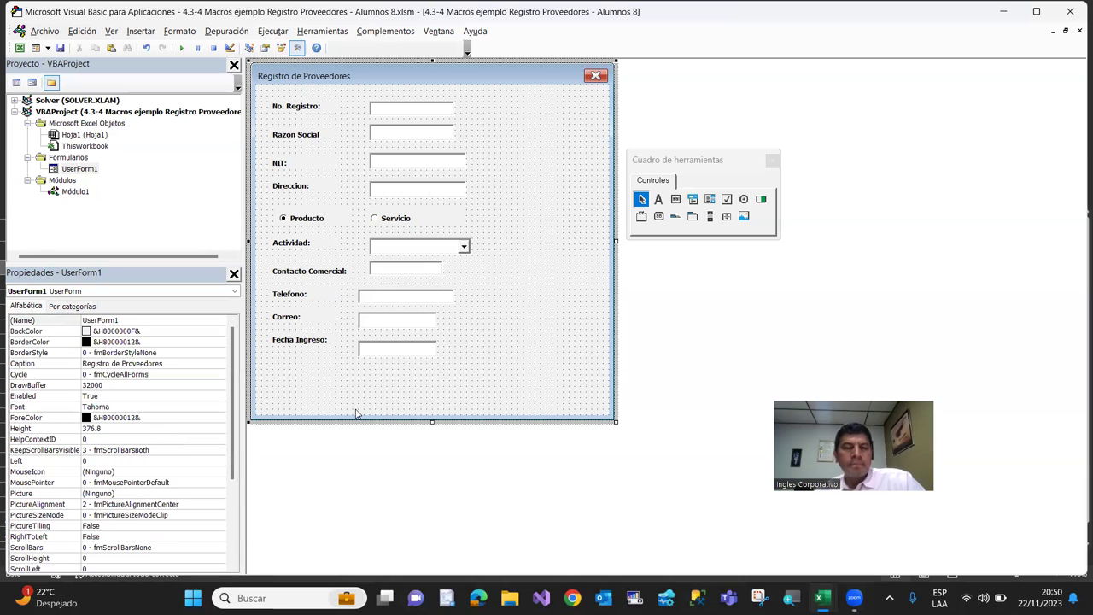
{"action": "left_click", "coordinate": [399, 272]}
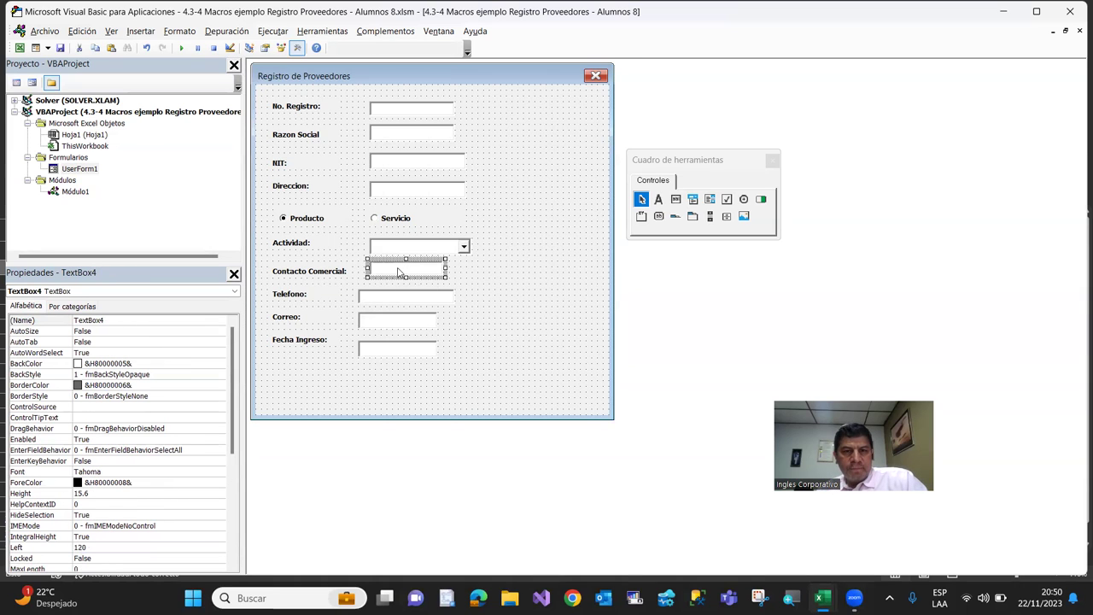
{"action": "left_click_drag", "start_coordinate": [402, 275], "coordinate": [429, 284]}
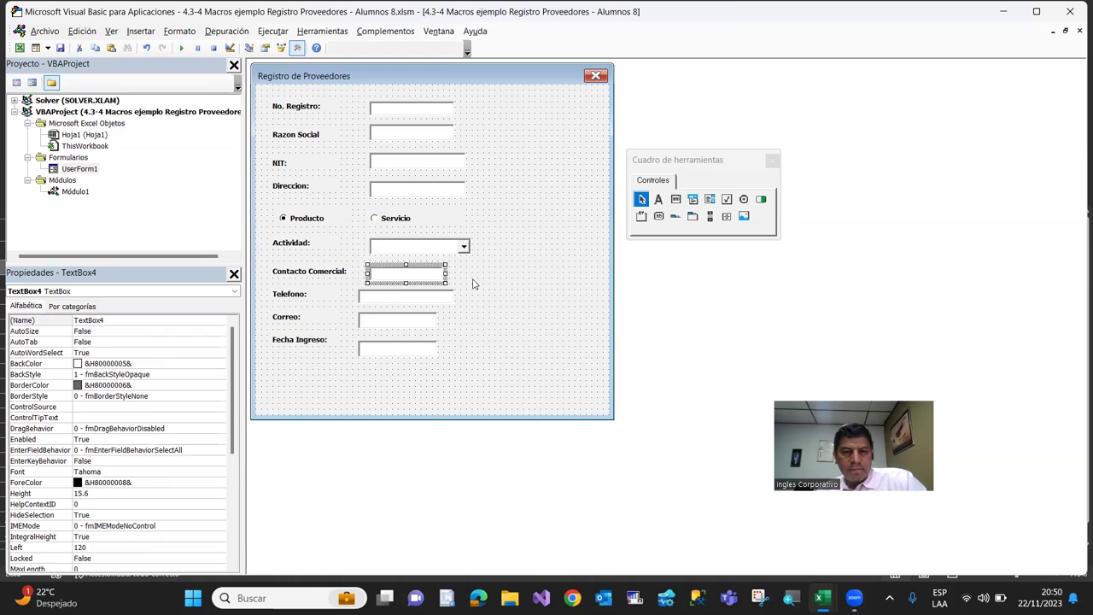
{"action": "left_click", "coordinate": [475, 284]}
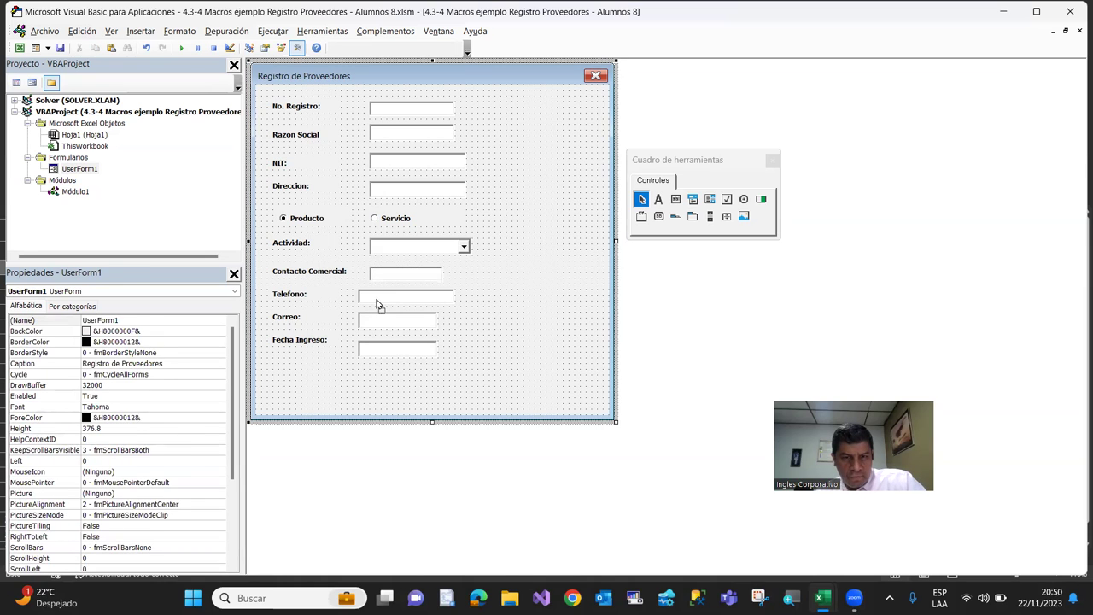
- Shift the Telefono, Correo and Fecha Ingreso text boxes right into the upper fields' column
{"action": "left_click_drag", "start_coordinate": [379, 304], "coordinate": [391, 305]}
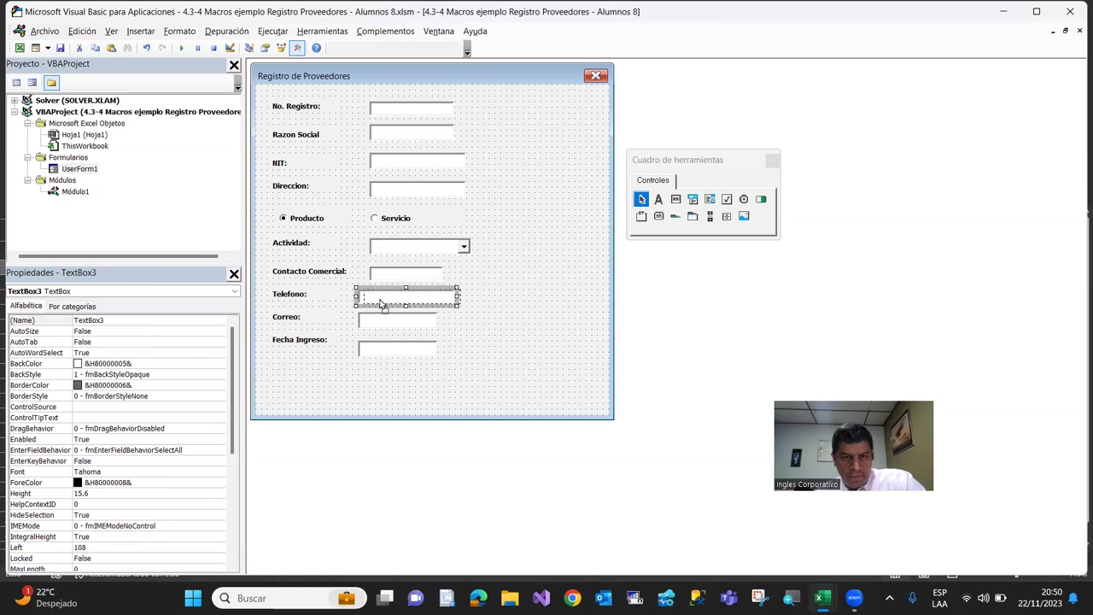
{"action": "left_click", "coordinate": [446, 395]}
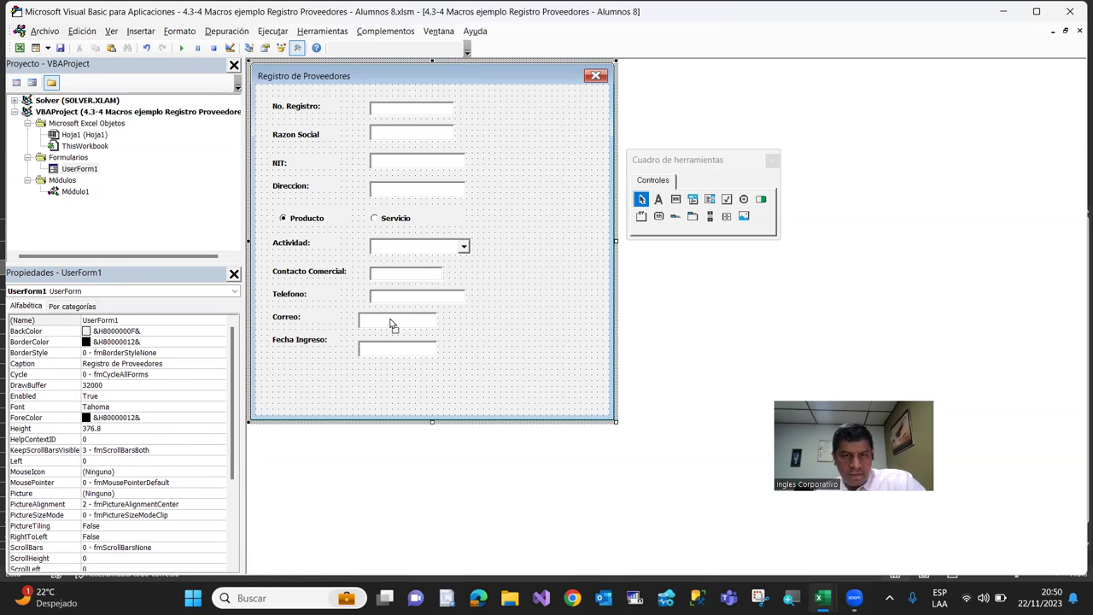
{"action": "mouse_move", "coordinate": [388, 323]}
{"action": "left_mouse_down"}
{"action": "mouse_move", "coordinate": [399, 323]}
{"action": "mouse_move", "coordinate": [401, 355]}
{"action": "left_mouse_up"}
{"action": "left_click", "coordinate": [395, 372]}
{"action": "left_click", "coordinate": [275, 451]}
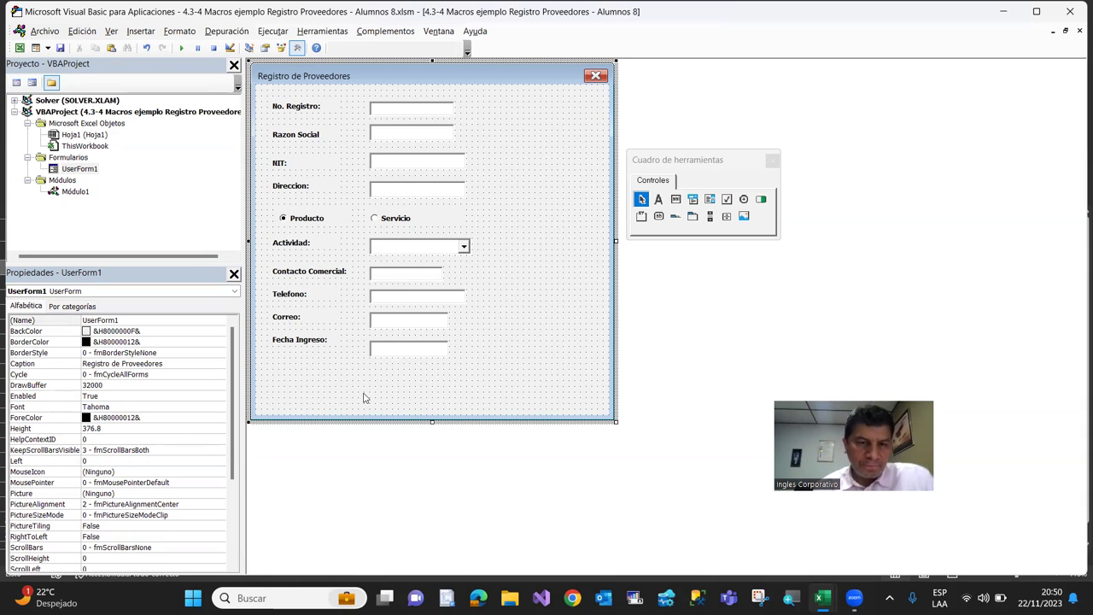
- Try making the Contacto Comercial box taller, then select the Razon Social box to compare sizes
{"action": "left_click", "coordinate": [391, 278]}
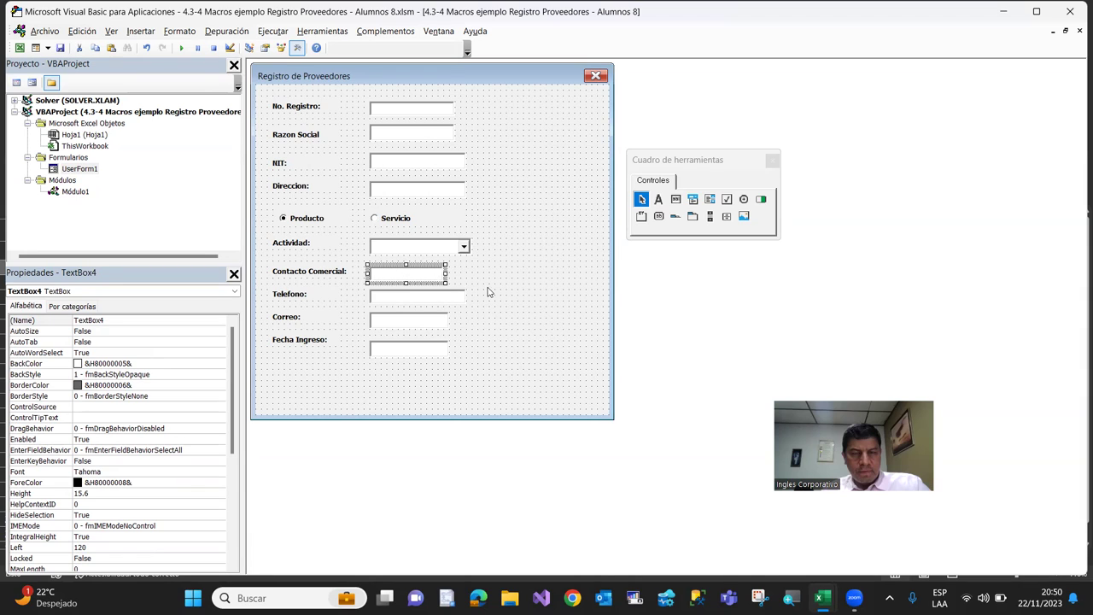
{"action": "left_click_drag", "start_coordinate": [406, 282], "coordinate": [405, 282]}
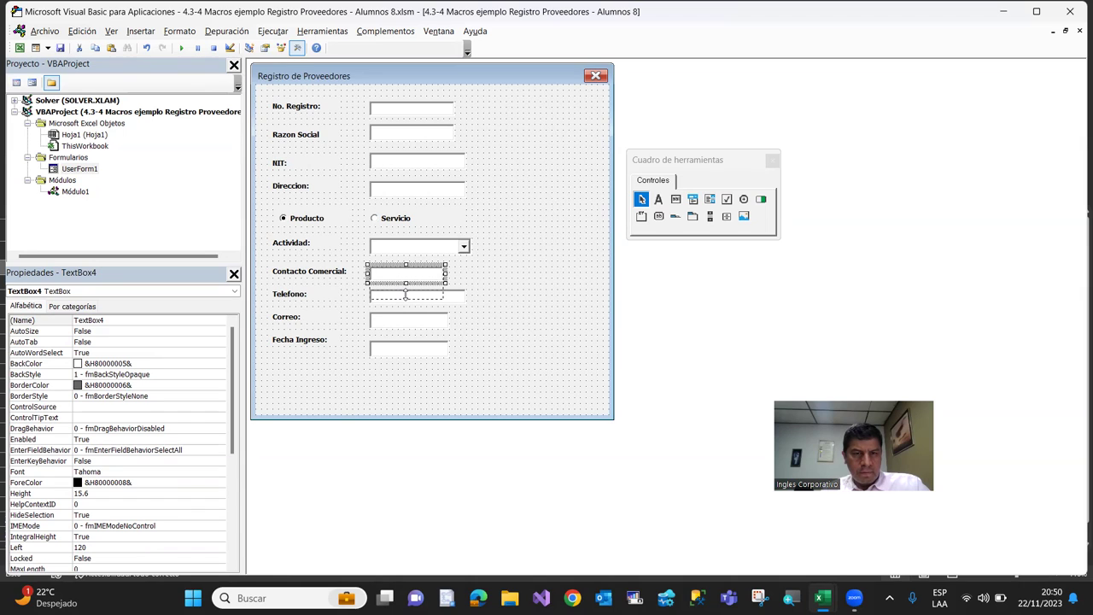
{"action": "left_click_drag", "start_coordinate": [407, 299], "coordinate": [405, 284]}
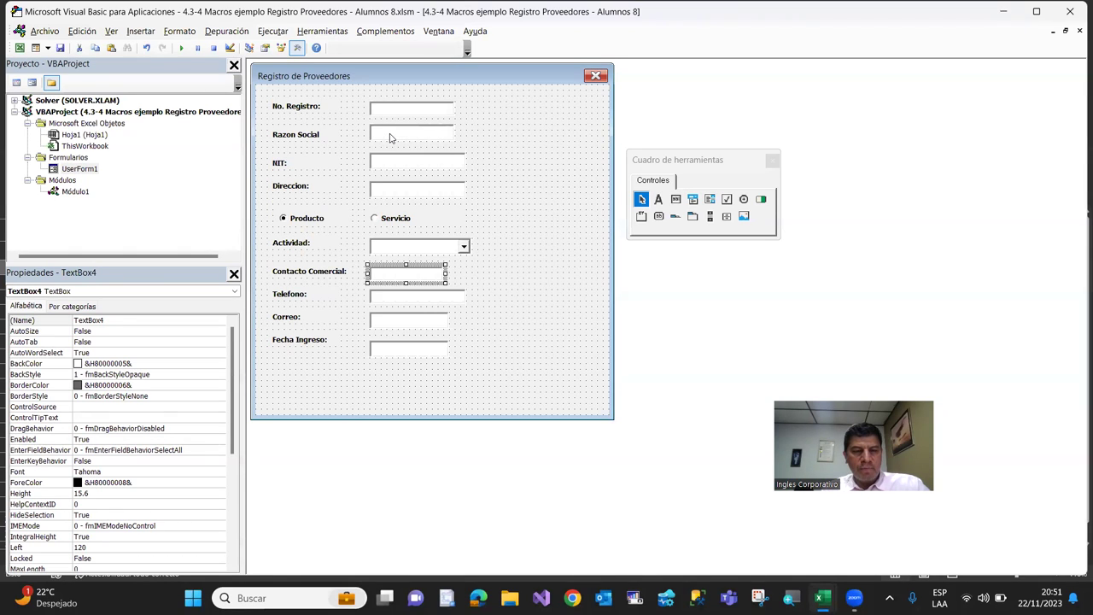
{"action": "left_click", "coordinate": [390, 138]}
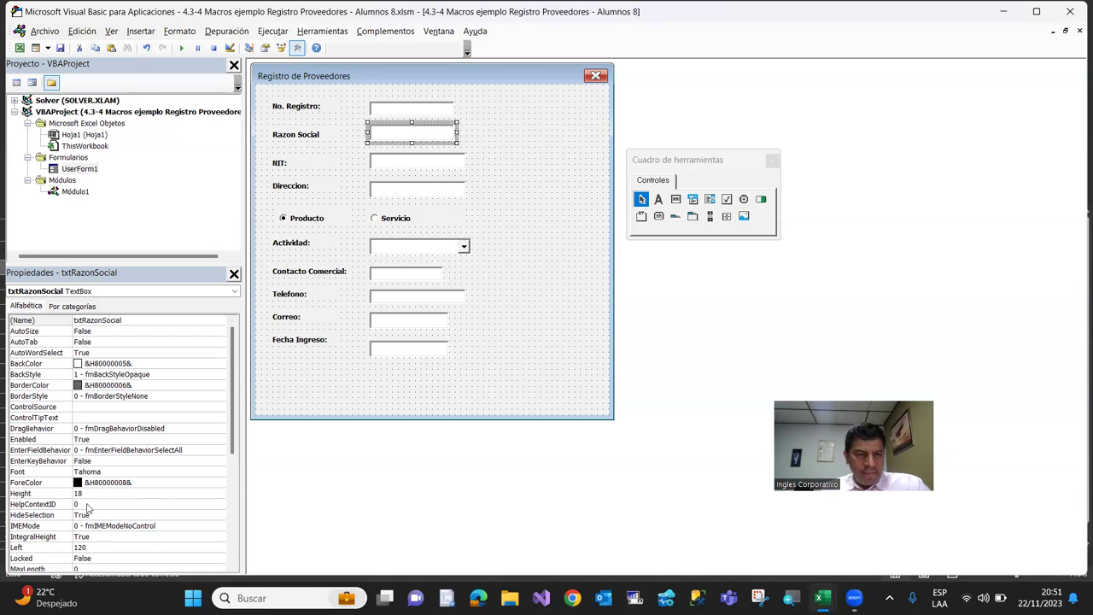
- Compare the Razon Social, NIT and Direccion heights, then set Contacto Comercial's height to 18
{"action": "left_click", "coordinate": [47, 496]}
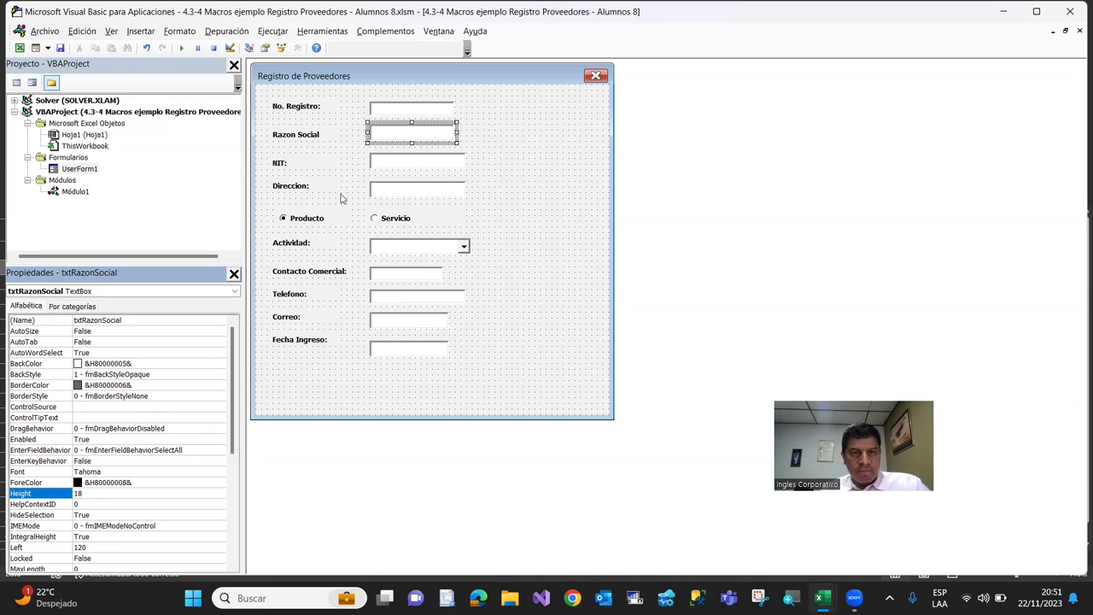
{"action": "left_click", "coordinate": [386, 169]}
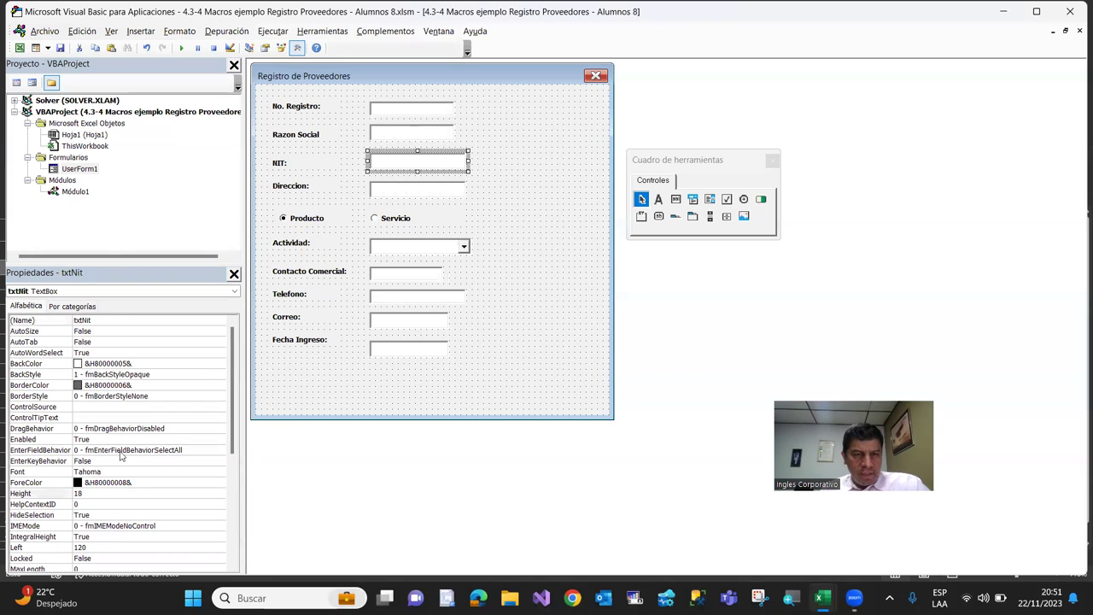
{"action": "left_click", "coordinate": [407, 190]}
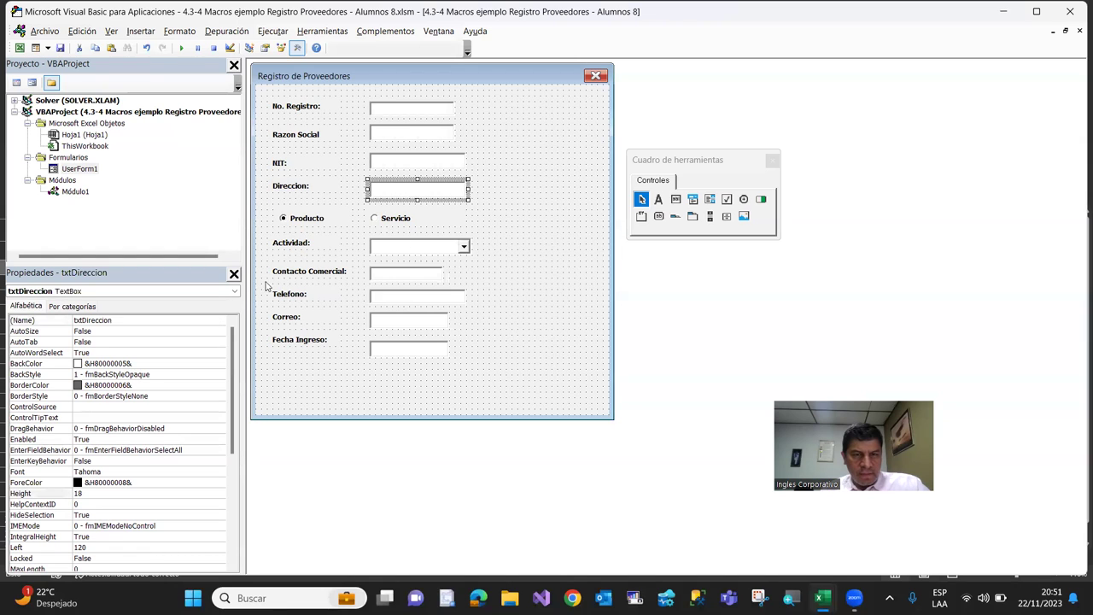
{"action": "left_click", "coordinate": [395, 276]}
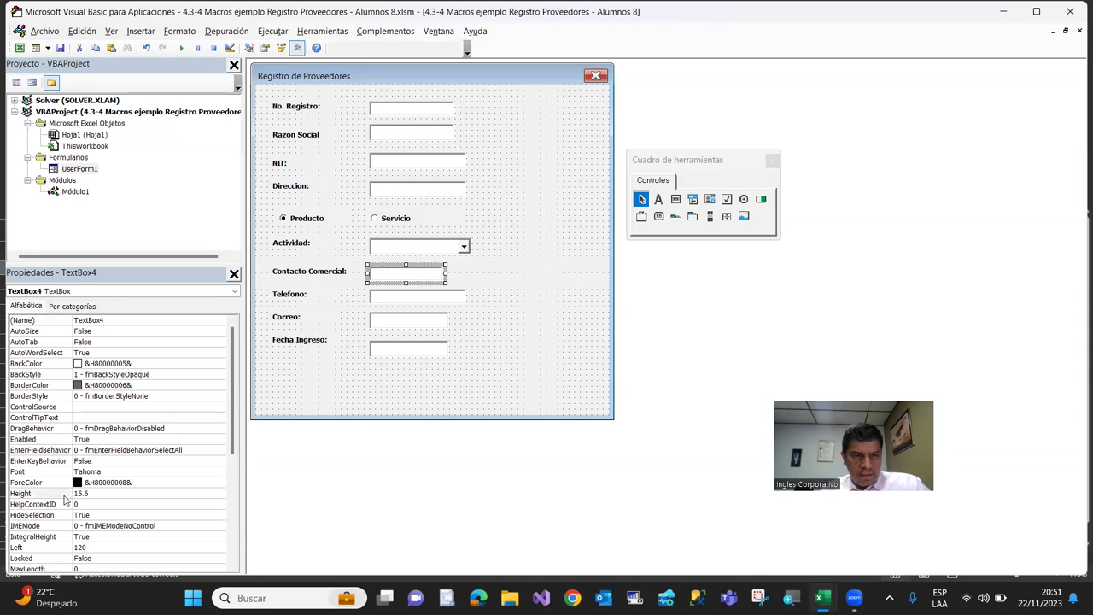
{"action": "left_click", "coordinate": [66, 496]}
{"action": "type", "text": "18"}
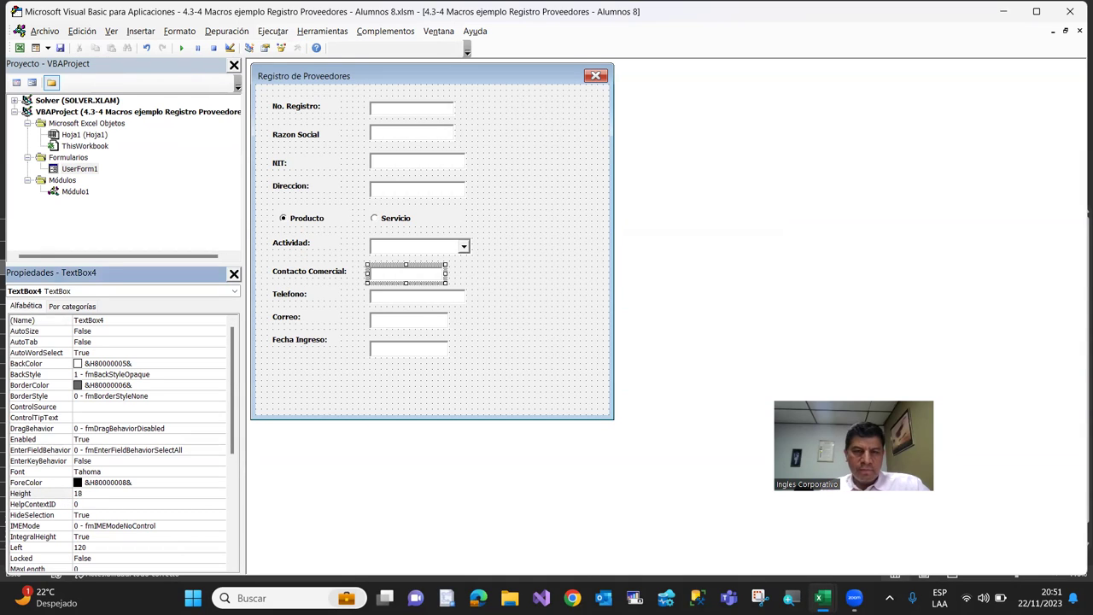
{"action": "key", "text": "Return"}
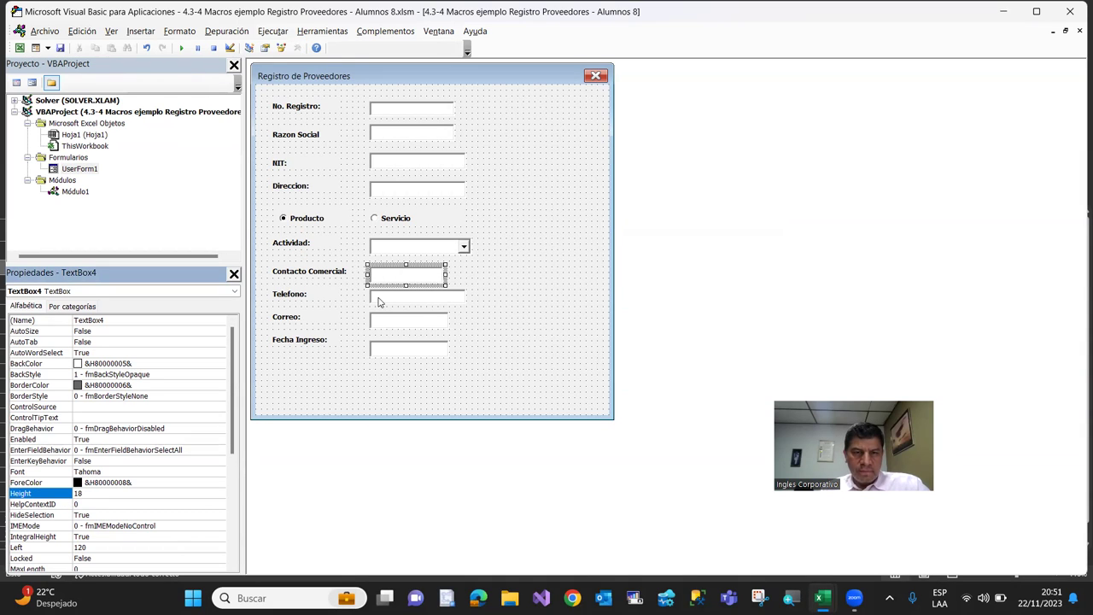
- Set the Telefono box's height to 18 and check the Correo and Fecha Ingreso heights
{"action": "left_click", "coordinate": [381, 301]}
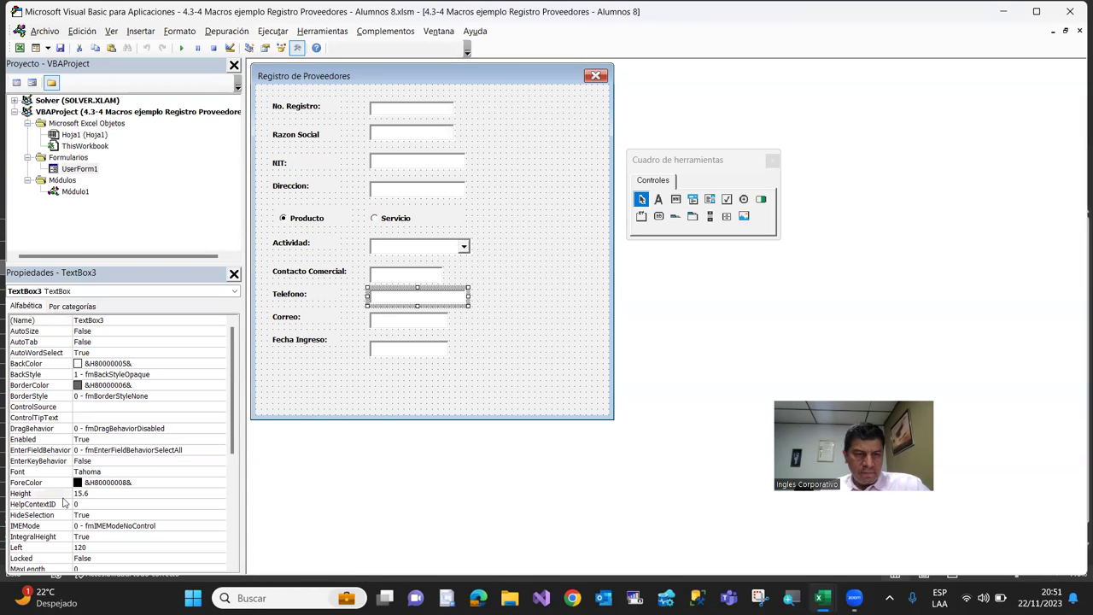
{"action": "left_click", "coordinate": [64, 494]}
{"action": "type", "text": "18"}
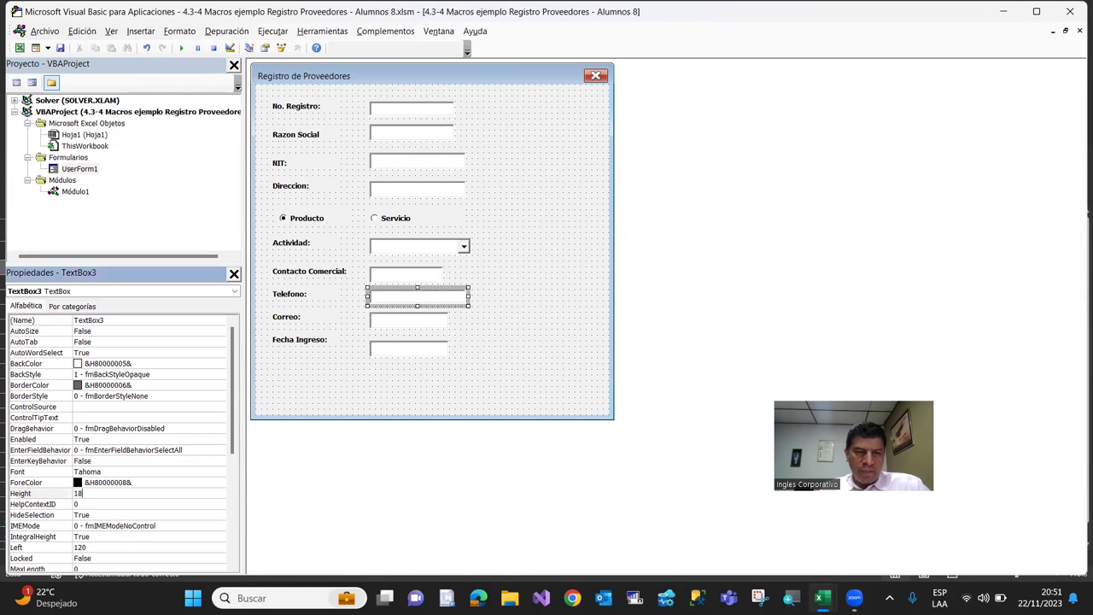
{"action": "key", "text": "Return"}
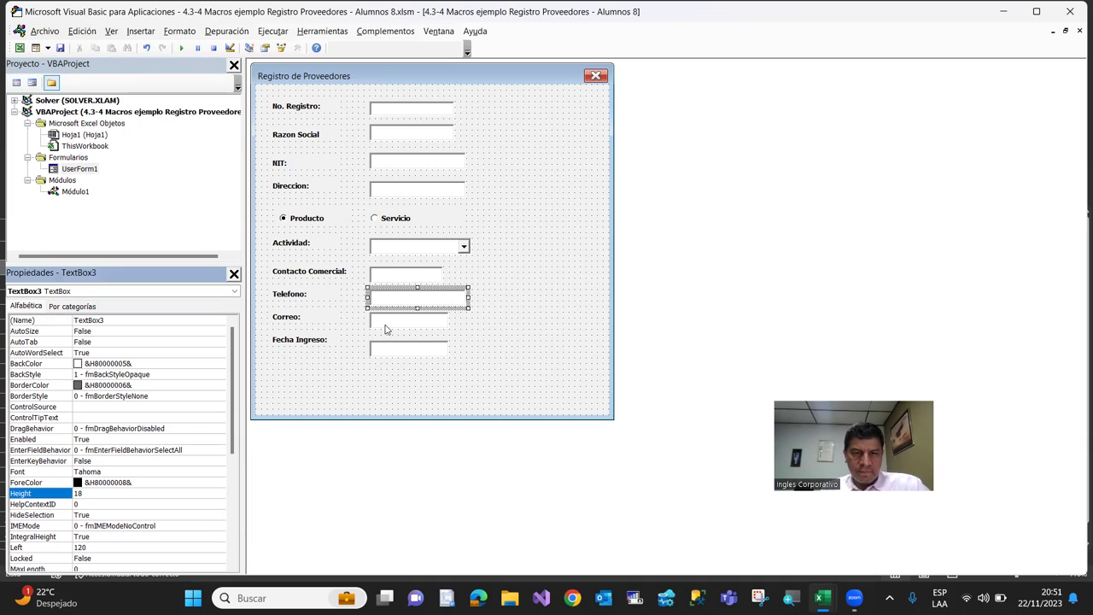
{"action": "left_click", "coordinate": [386, 329]}
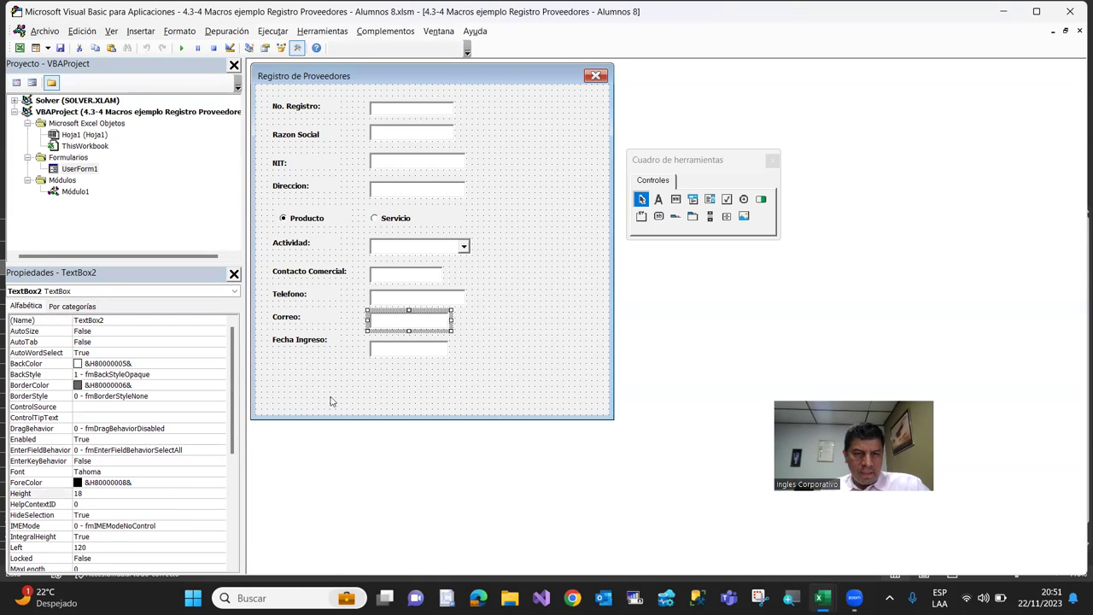
{"action": "left_click", "coordinate": [392, 357]}
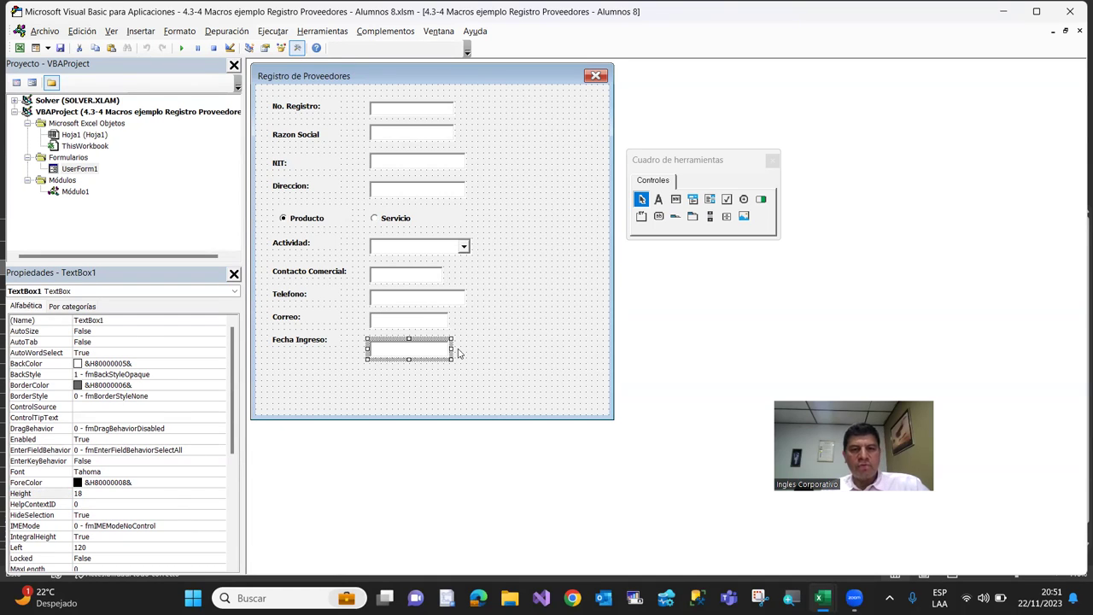
{"action": "left_click", "coordinate": [489, 380]}
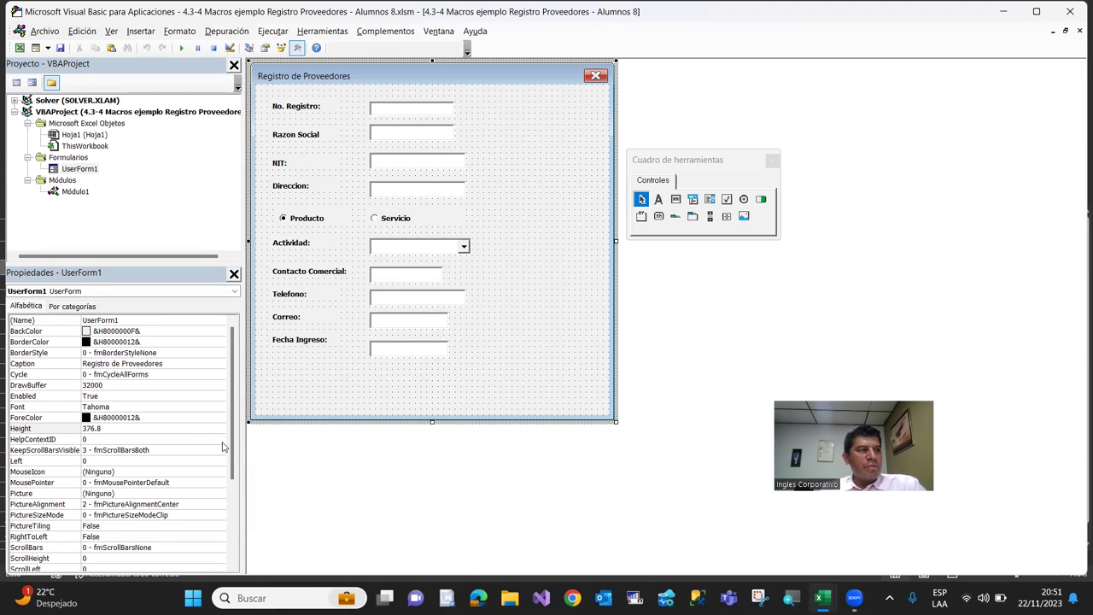
- Rename the Contacto Comercial and Telefono text boxes to txtContacto and txtTelefono
{"action": "left_click", "coordinate": [389, 283]}
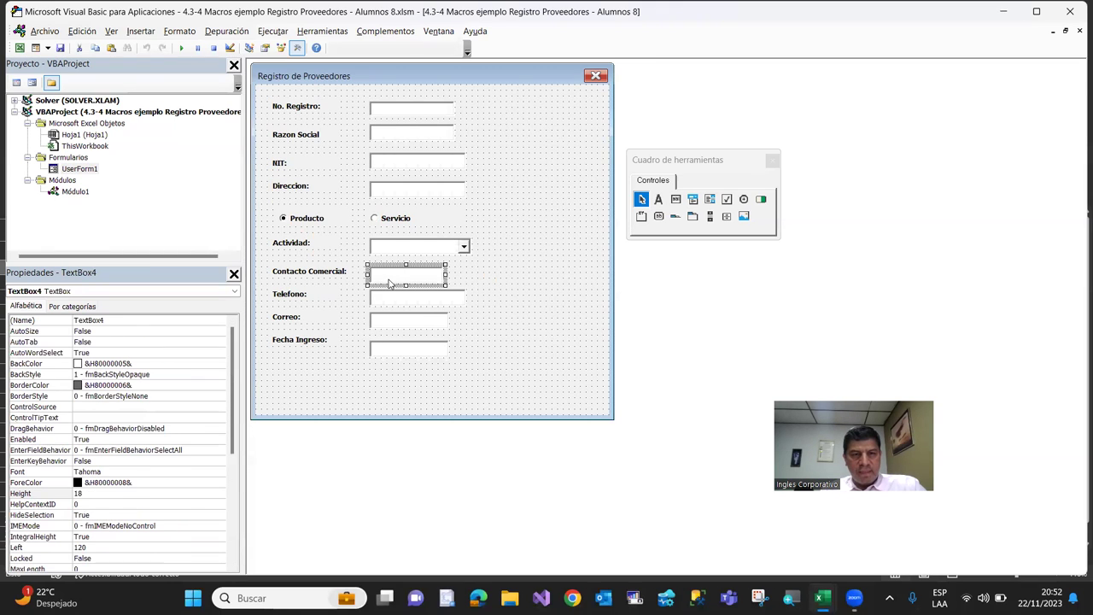
{"action": "left_click", "coordinate": [111, 320]}
{"action": "type", "text": "txtConta"}
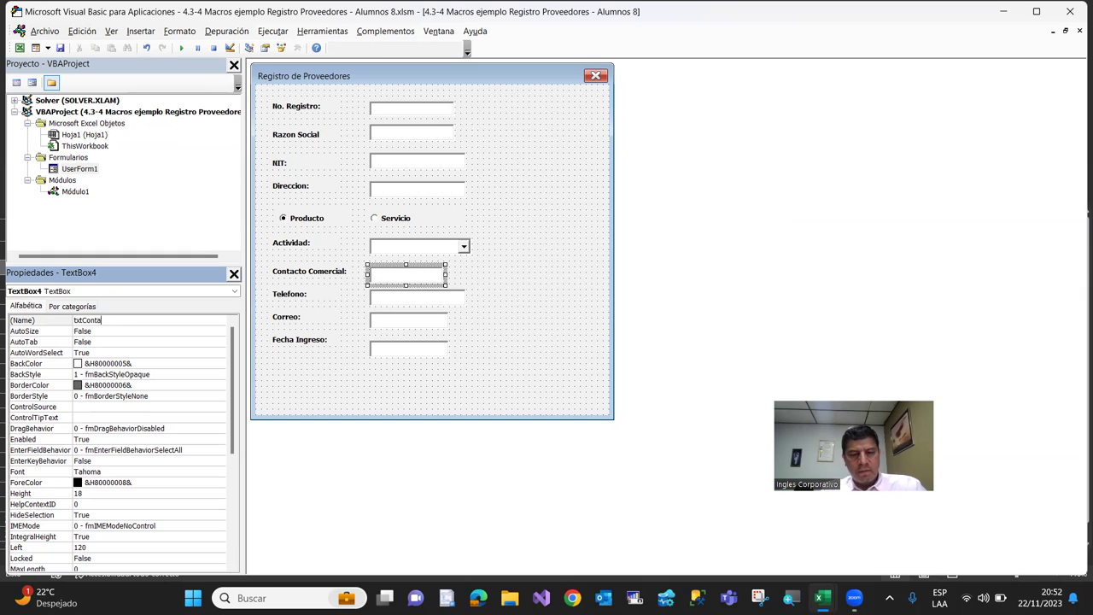
{"action": "type", "text": "cto"}
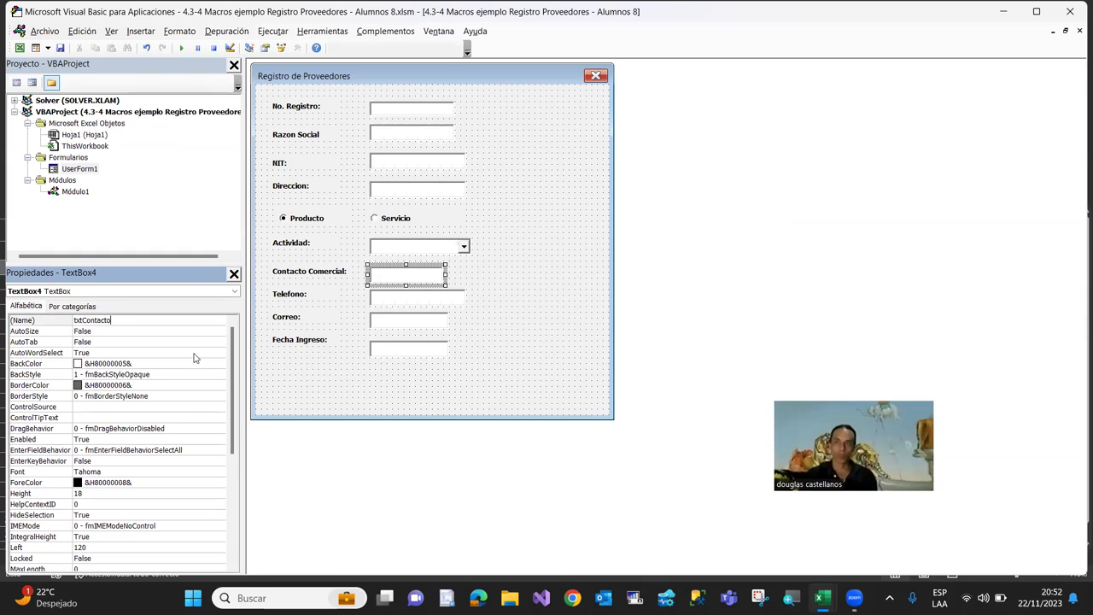
{"action": "key", "text": "Return"}
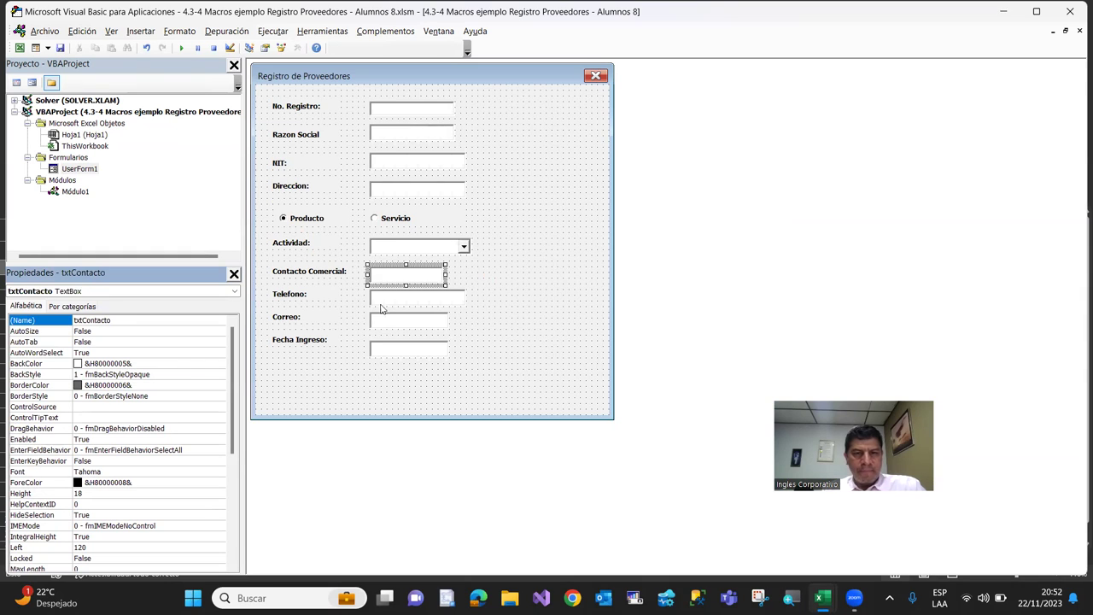
{"action": "left_click", "coordinate": [384, 305]}
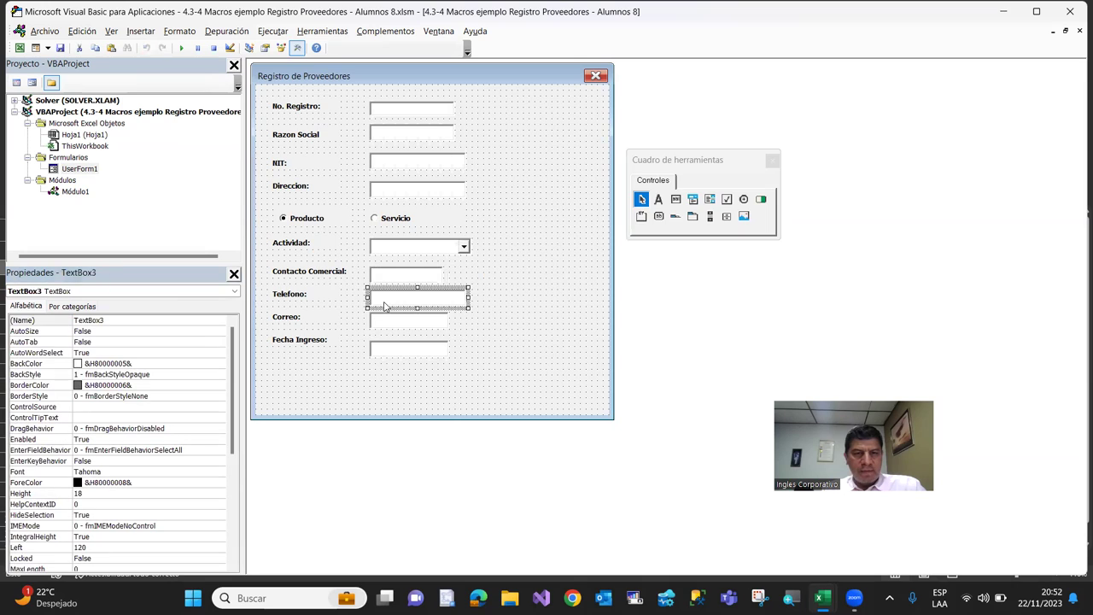
{"action": "left_click", "coordinate": [117, 320]}
{"action": "double_click", "coordinate": [117, 320]}
{"action": "type", "text": "txtTelefono"}
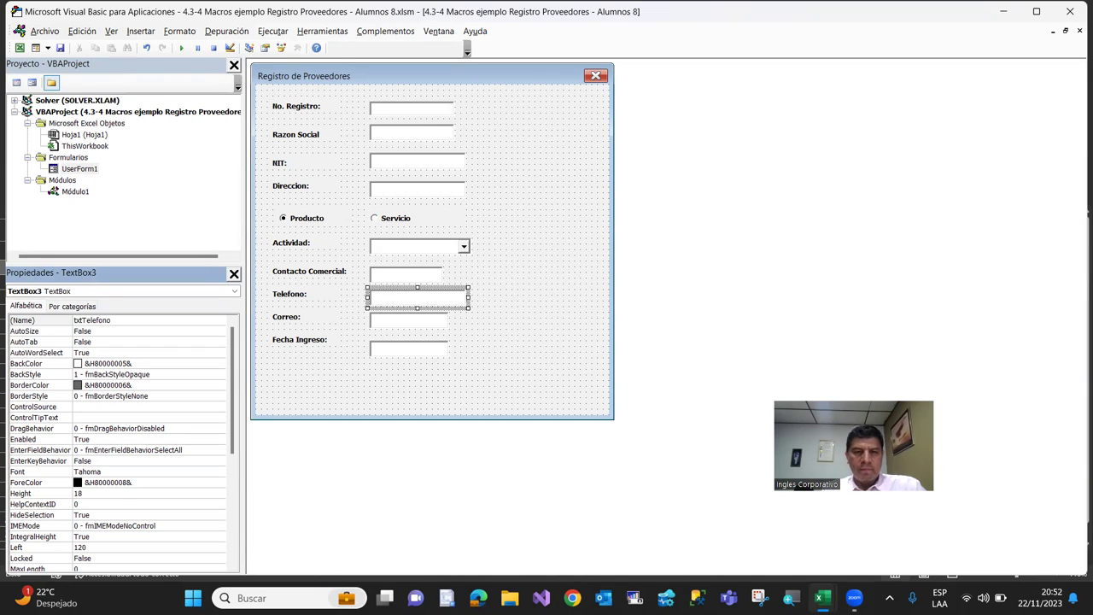
- Rename the Correo and Fecha Ingreso text boxes to txtCorreo and txtFechaIngreso
{"action": "left_click", "coordinate": [382, 324]}
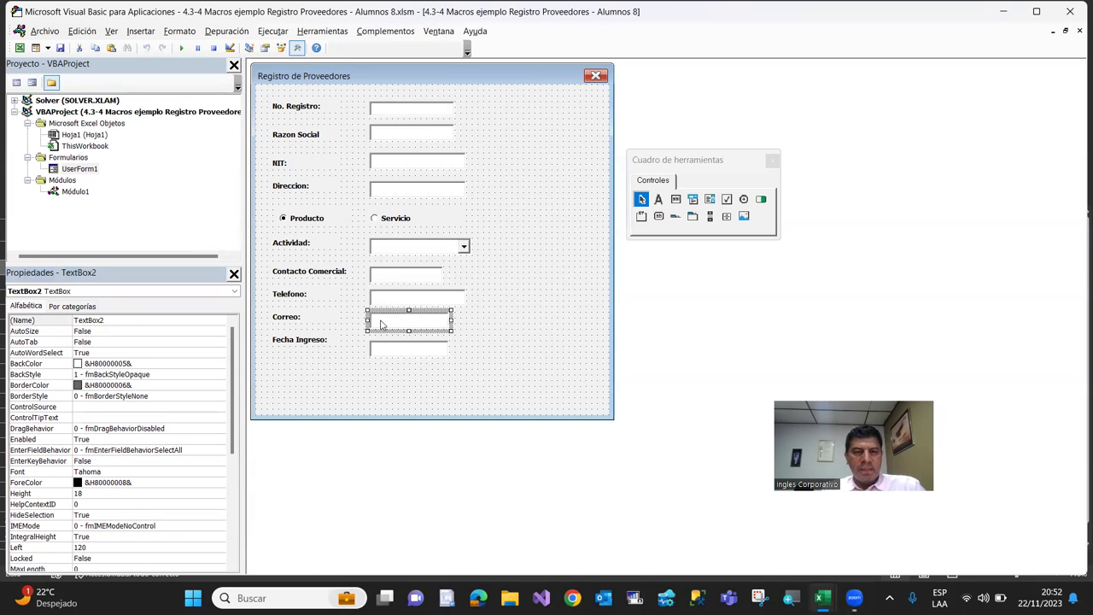
{"action": "left_click", "coordinate": [148, 320]}
{"action": "double_click", "coordinate": [149, 320]}
{"action": "type", "text": "txtCorreo"}
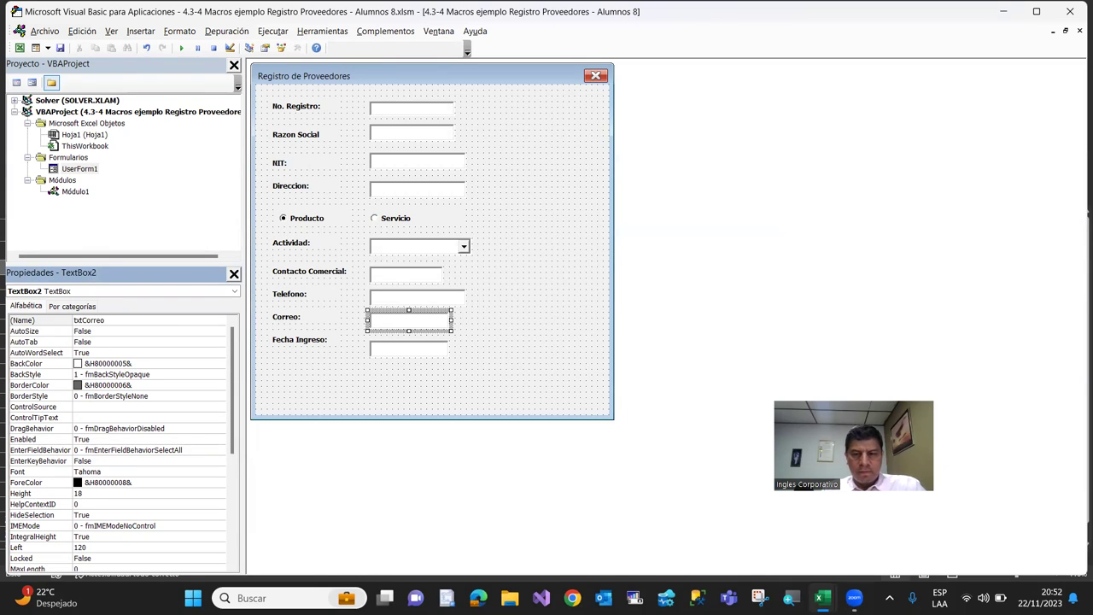
{"action": "key", "text": "Return"}
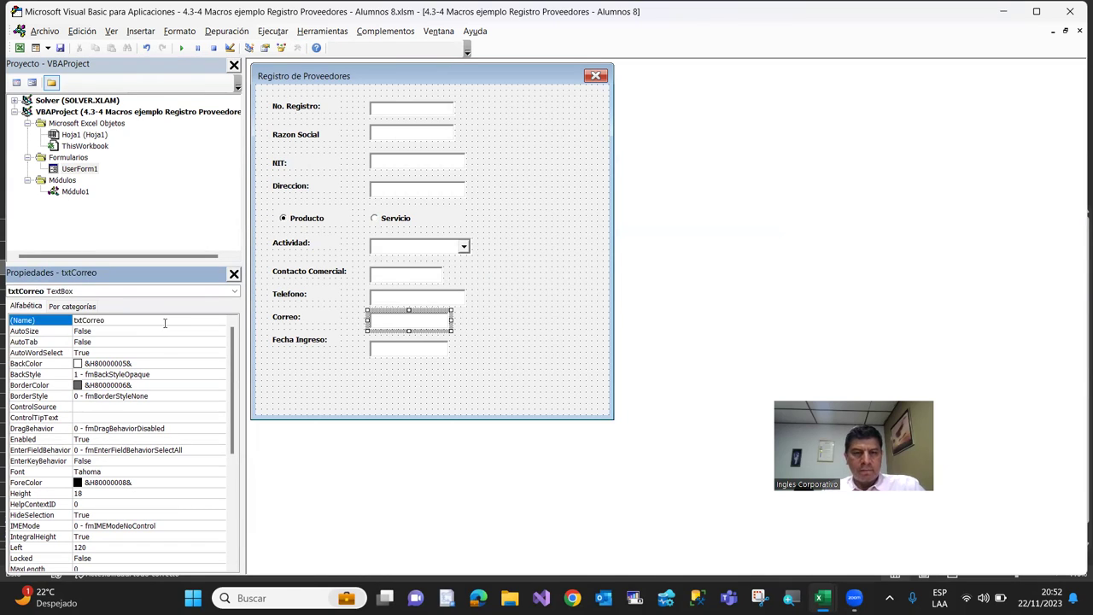
{"action": "left_click", "coordinate": [398, 349]}
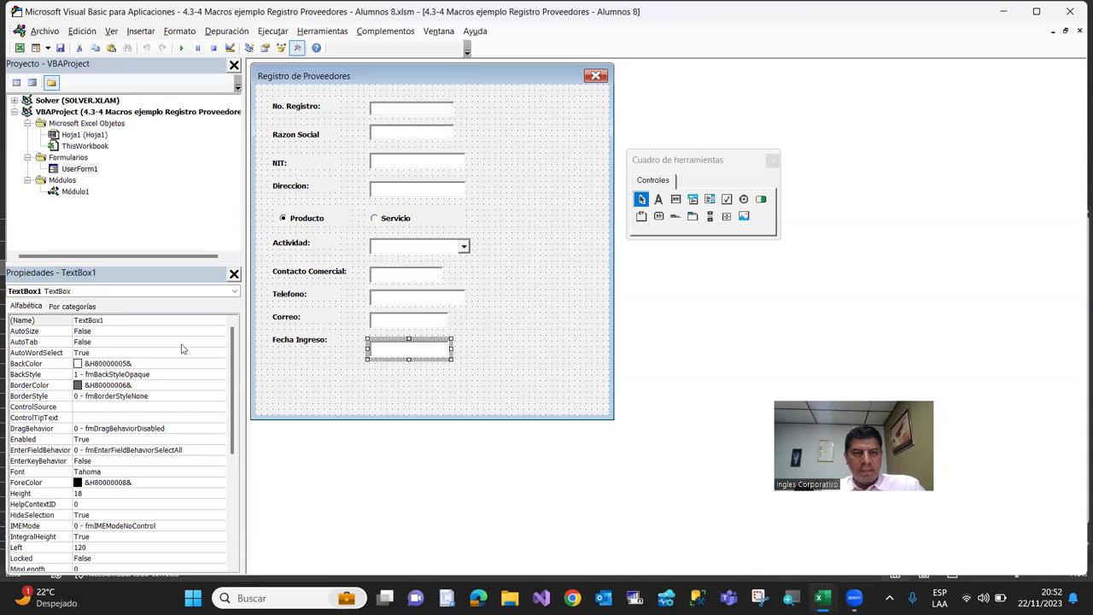
{"action": "double_click", "coordinate": [130, 319]}
{"action": "type", "text": "txtFechaIngreso"}
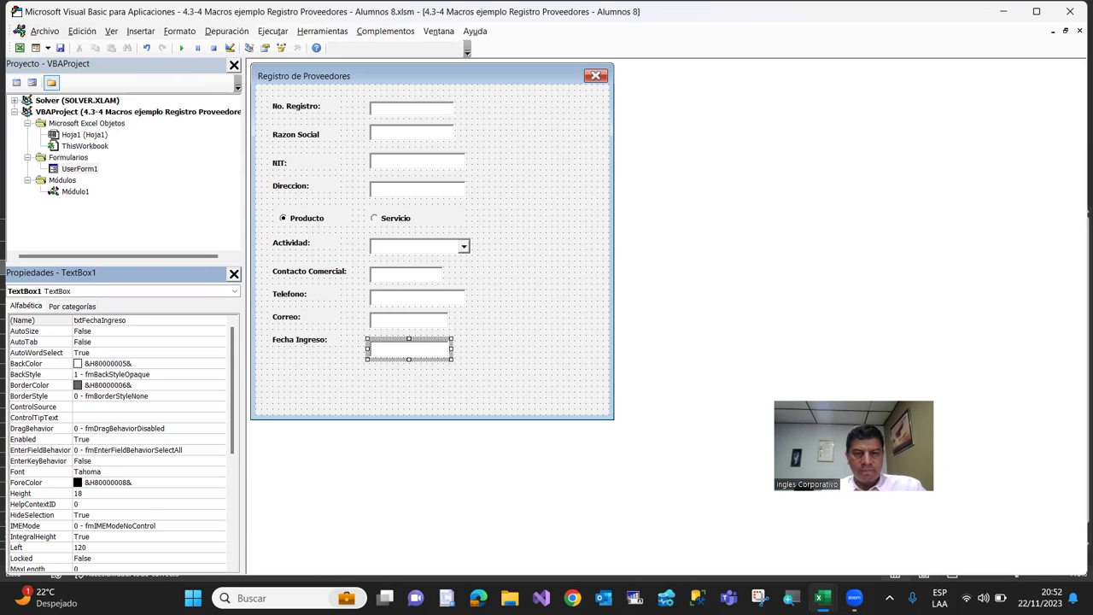
{"action": "key", "text": "Return"}
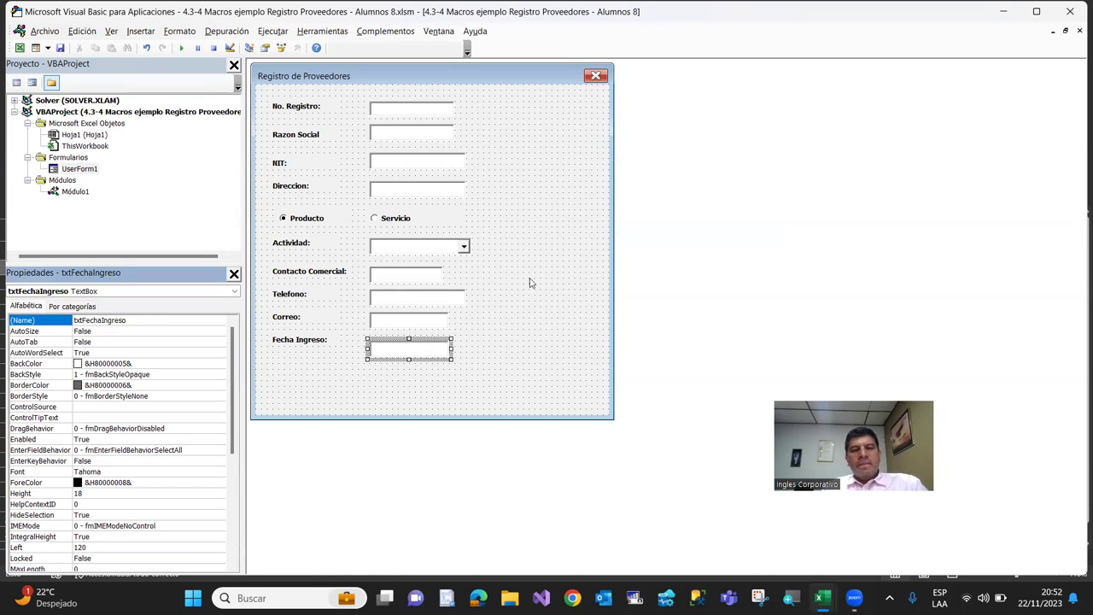
{"action": "left_click", "coordinate": [527, 327]}
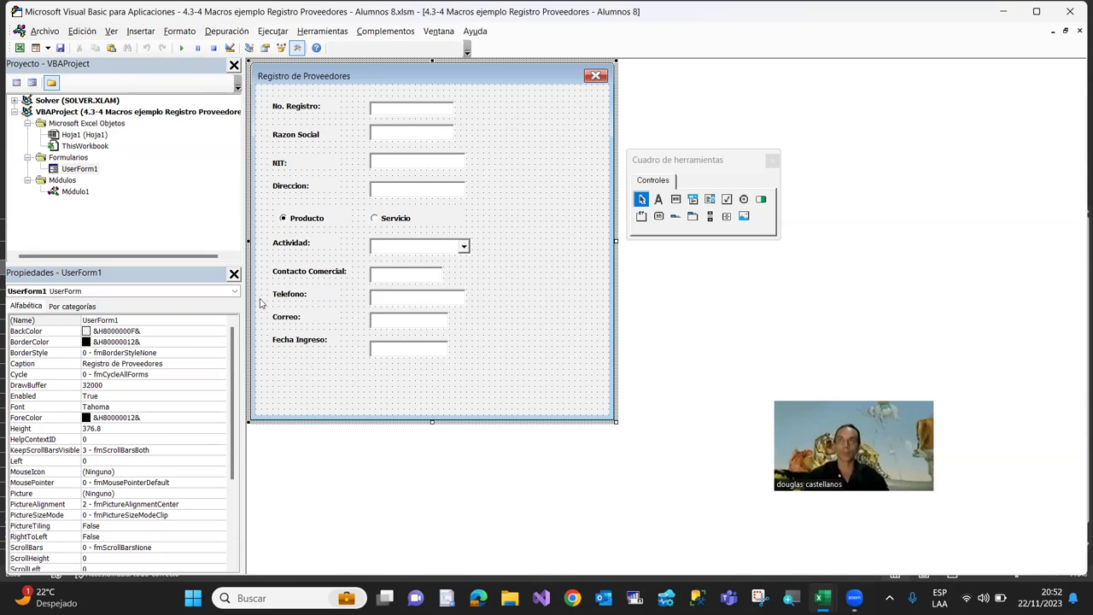
- Launch the Registro de Proveedores form over the sheet and tab from No. Registro through Razon Social to Direccion
{"action": "left_click", "coordinate": [20, 48]}
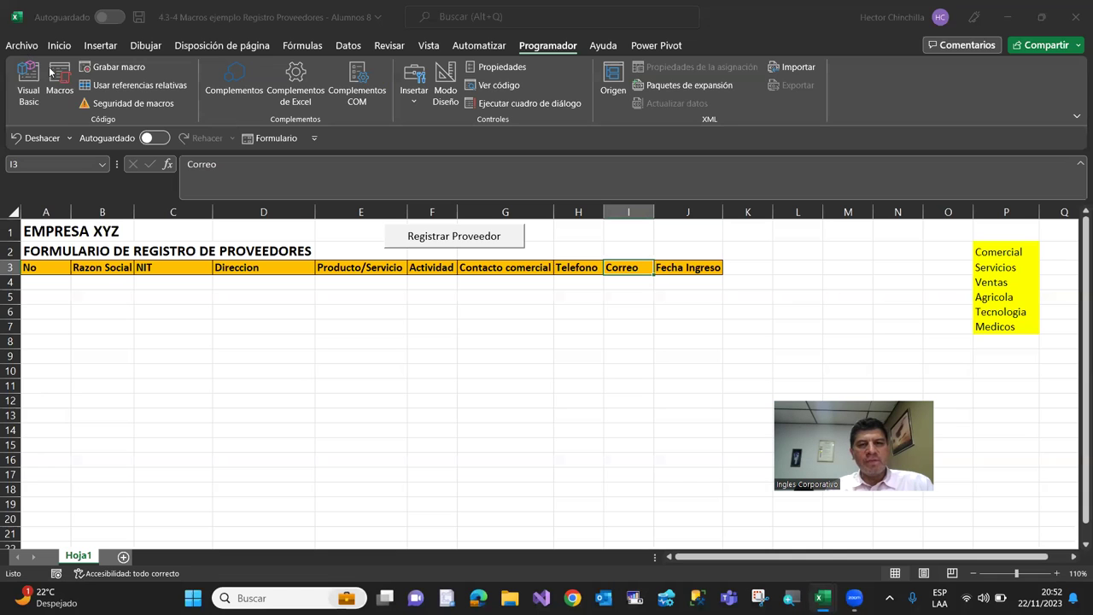
{"action": "left_click", "coordinate": [428, 244]}
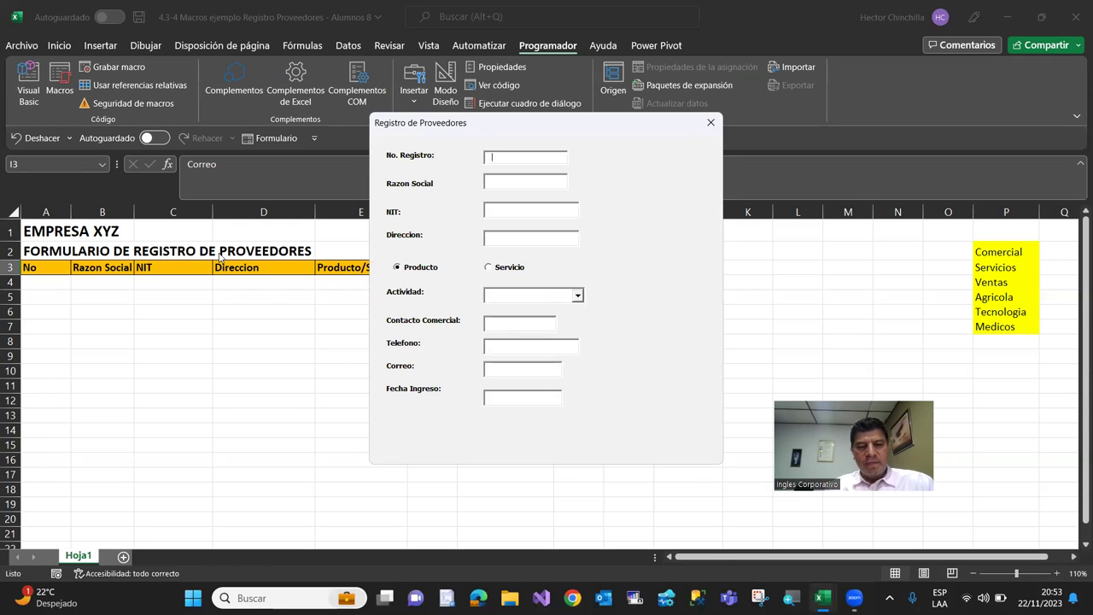
{"action": "key", "text": "Tab"}
{"action": "key", "text": "Tab"}
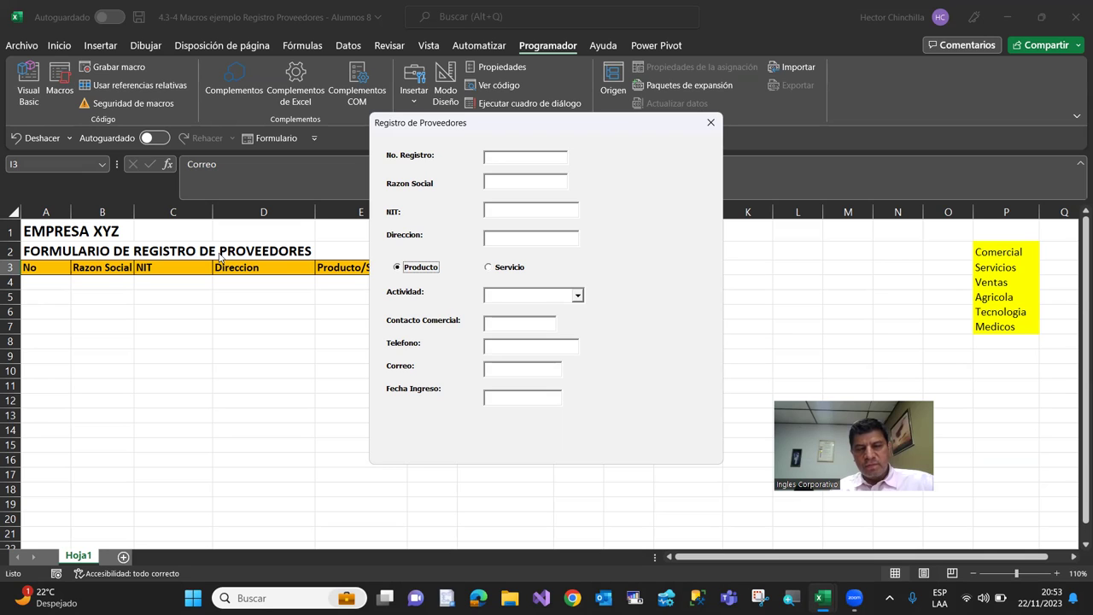
{"action": "left_click", "coordinate": [492, 159]}
{"action": "key", "text": "Tab"}
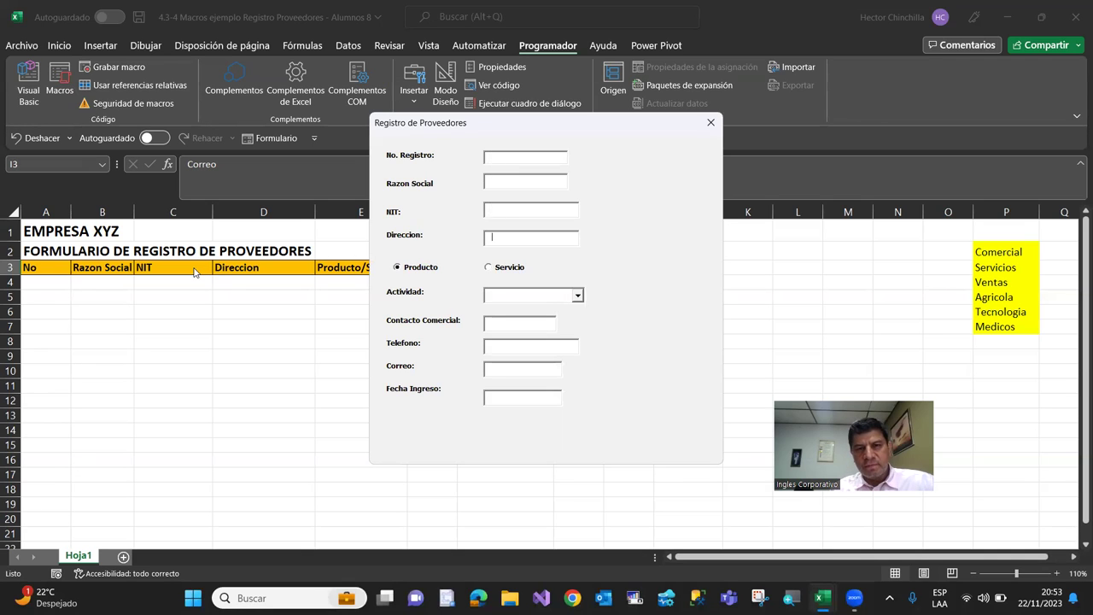
{"action": "key", "text": "Tab"}
{"action": "key", "text": "Tab"}
- Check tab order among Producto, Servicio, Contacto Comercial, Correo and Actividad, then close the form and return to the editor
{"action": "key", "text": "Tab"}
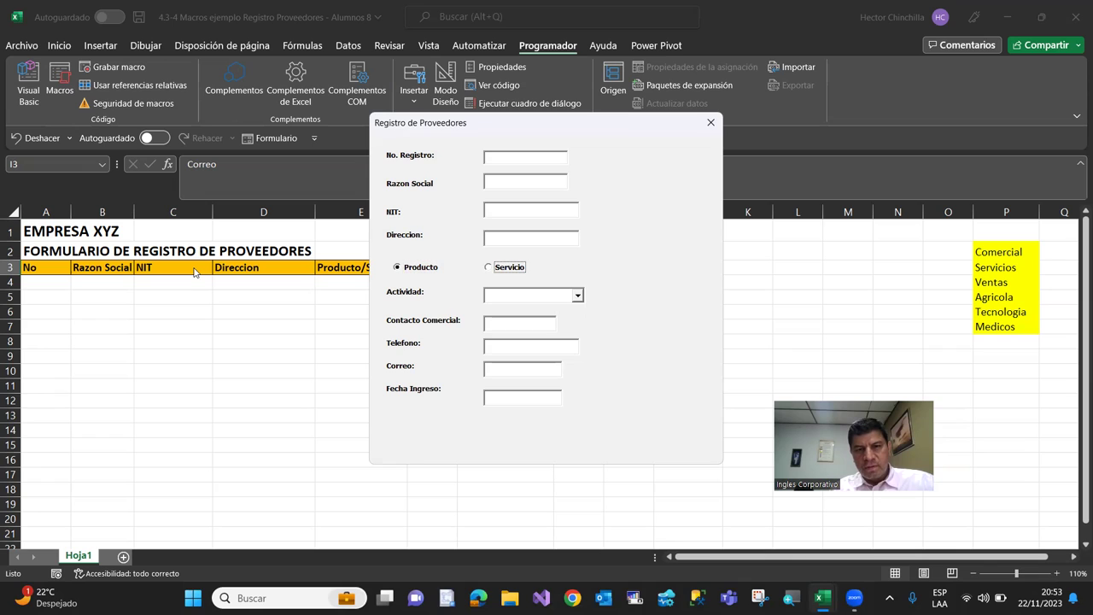
{"action": "key", "text": "Tab"}
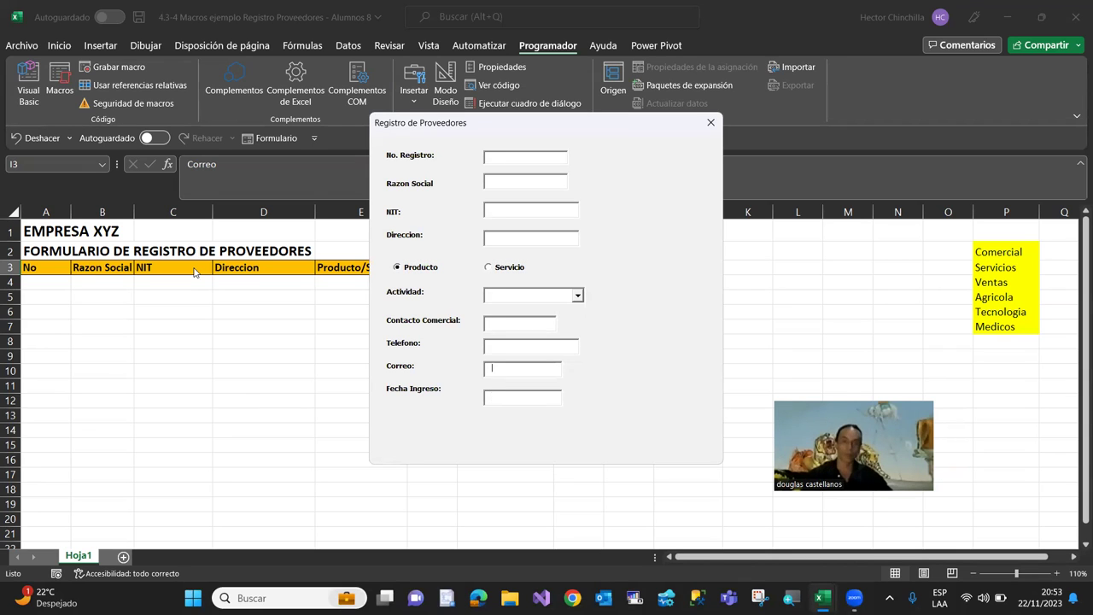
{"action": "key", "text": "shift+Tab"}
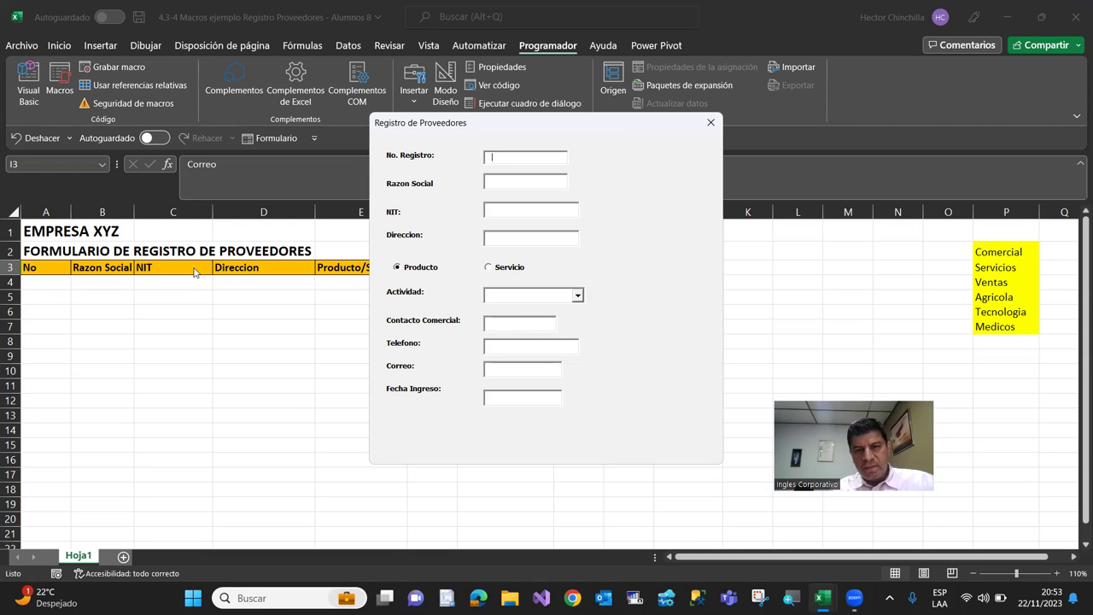
{"action": "key", "text": "shift+Tab"}
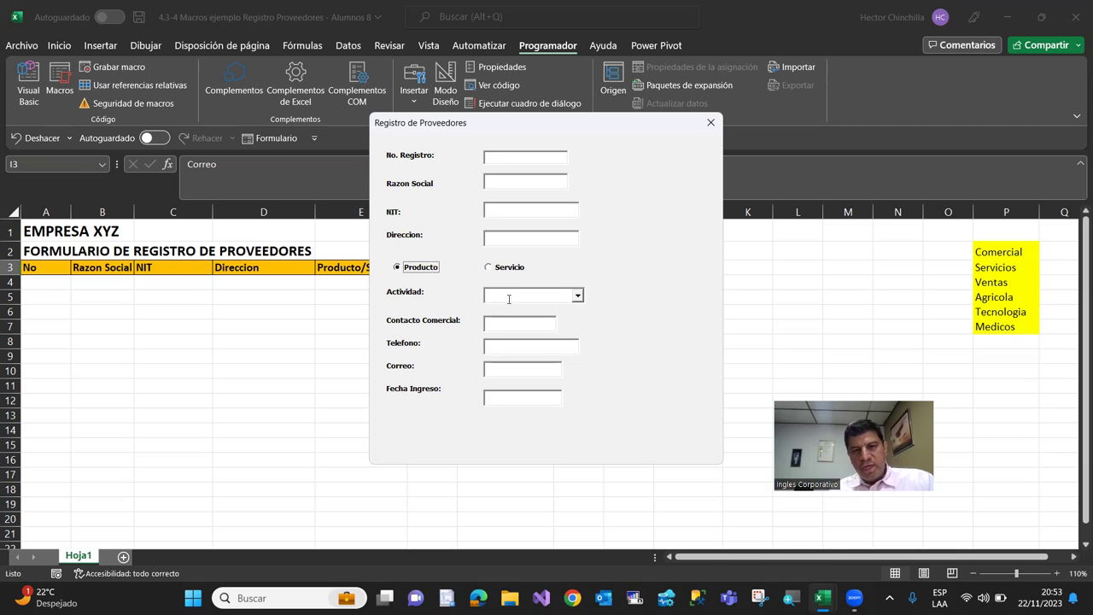
{"action": "key", "text": "Tab"}
{"action": "key", "text": "Tab"}
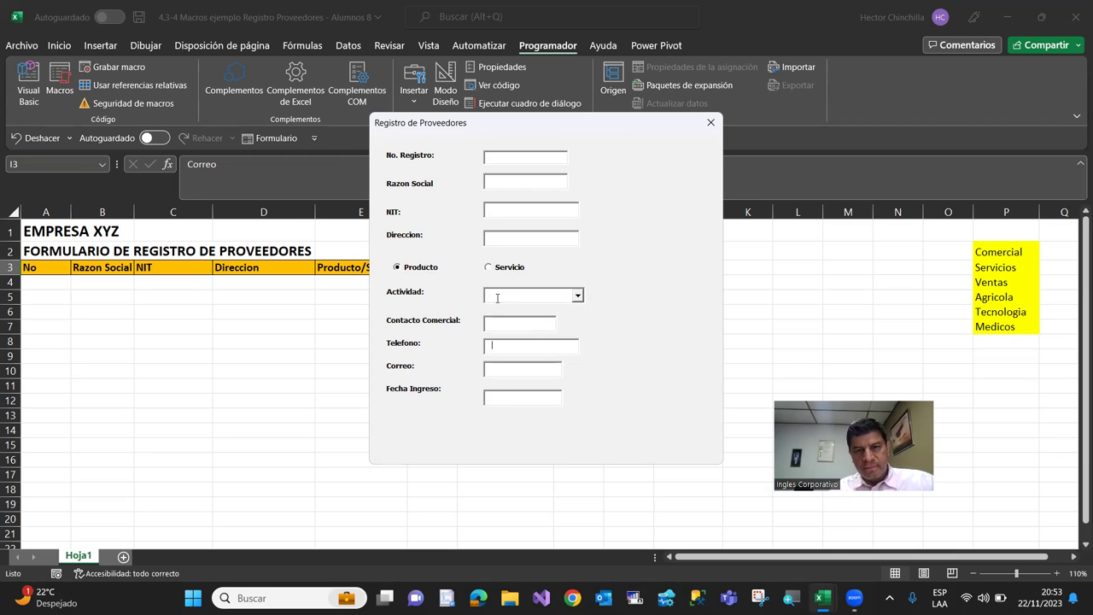
{"action": "key", "text": "Tab"}
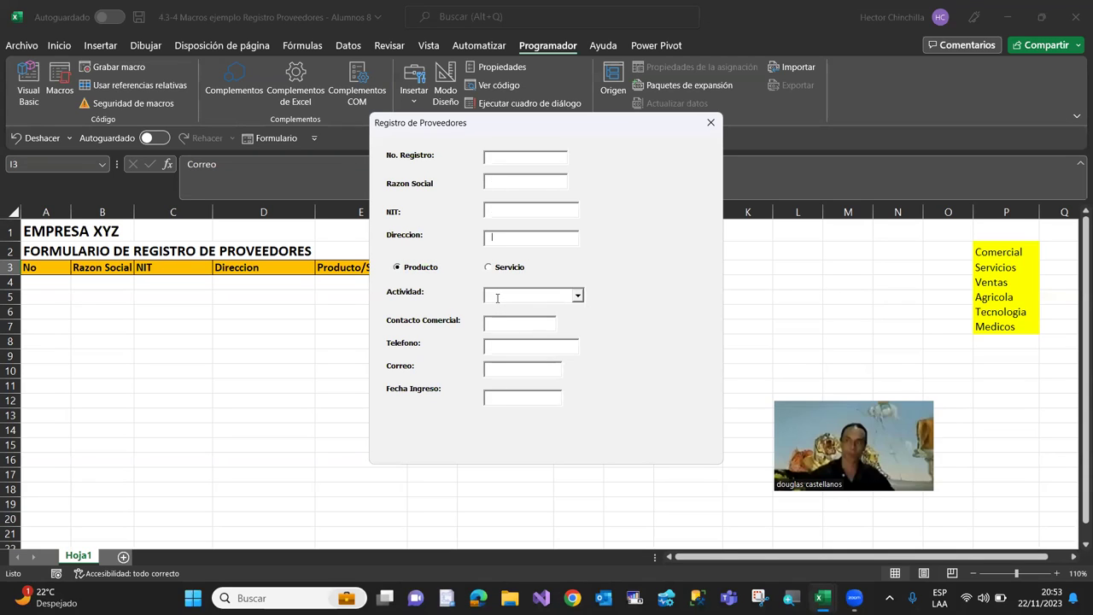
{"action": "key", "text": "Tab"}
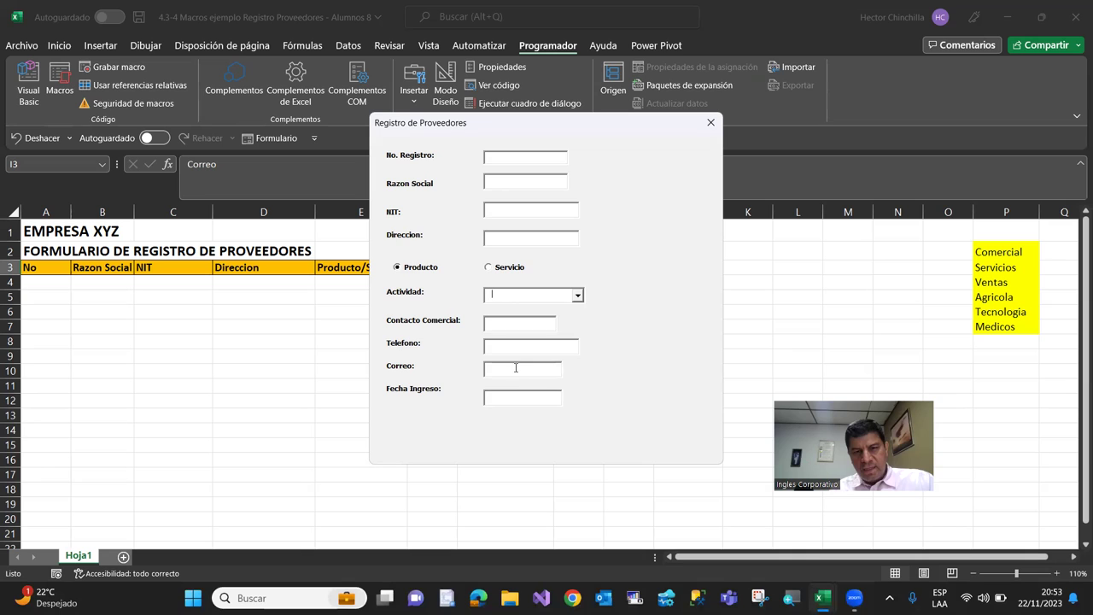
{"action": "key", "text": "shift+Tab"}
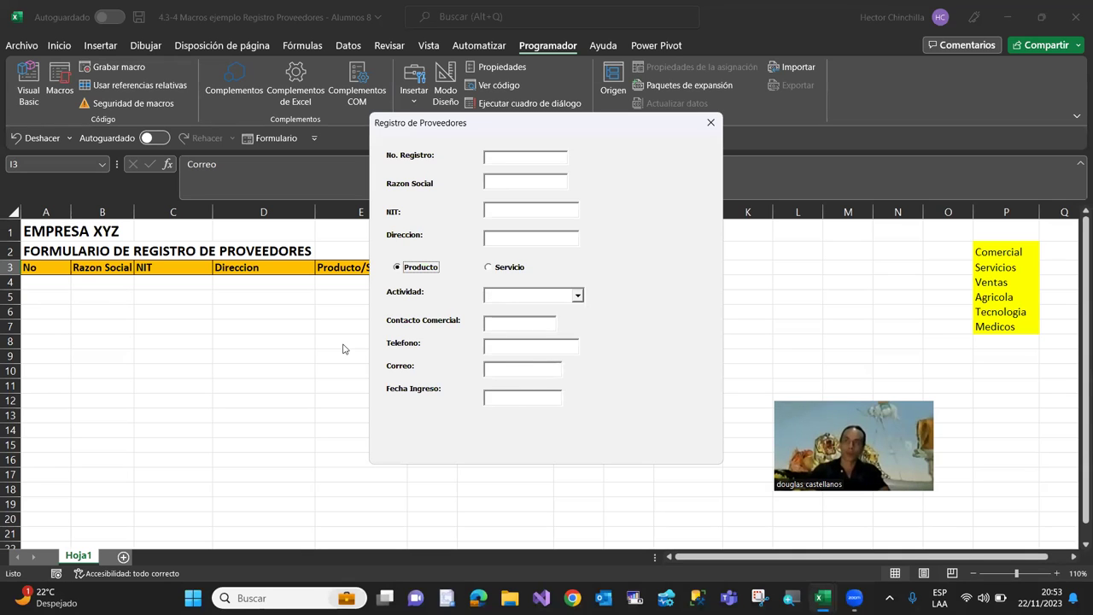
{"action": "key", "text": "shift+Tab"}
{"action": "key", "text": "shift+Tab"}
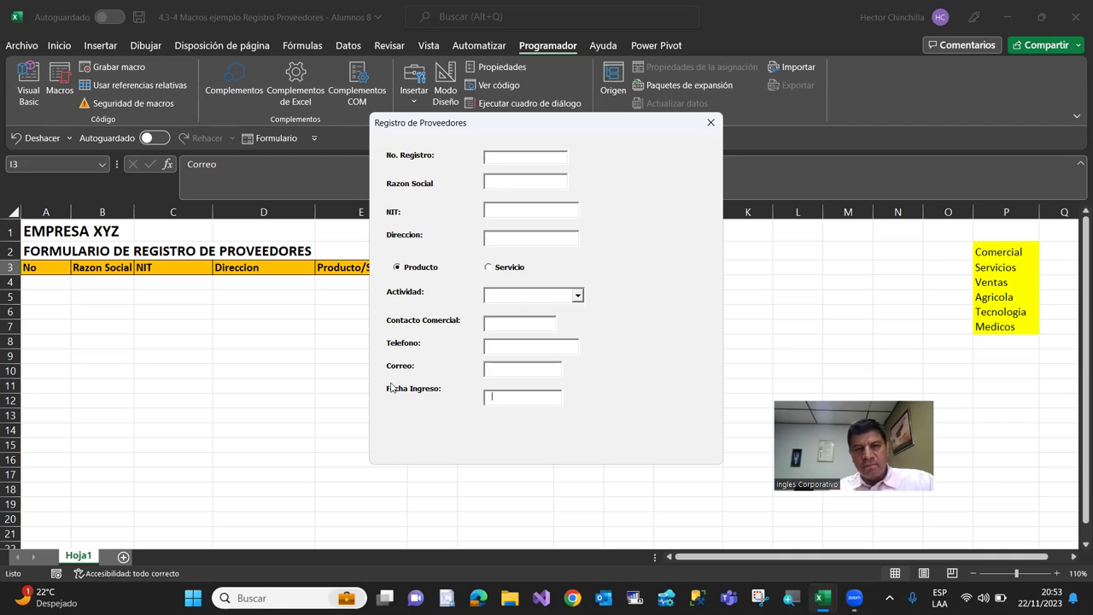
{"action": "left_click", "coordinate": [711, 124]}
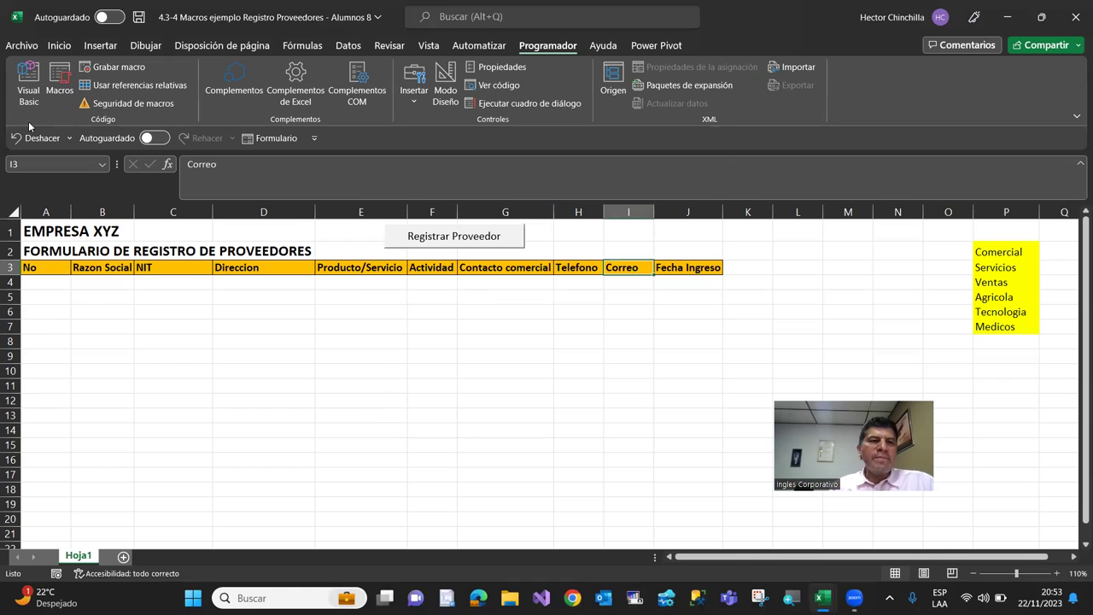
{"action": "left_click", "coordinate": [29, 96]}
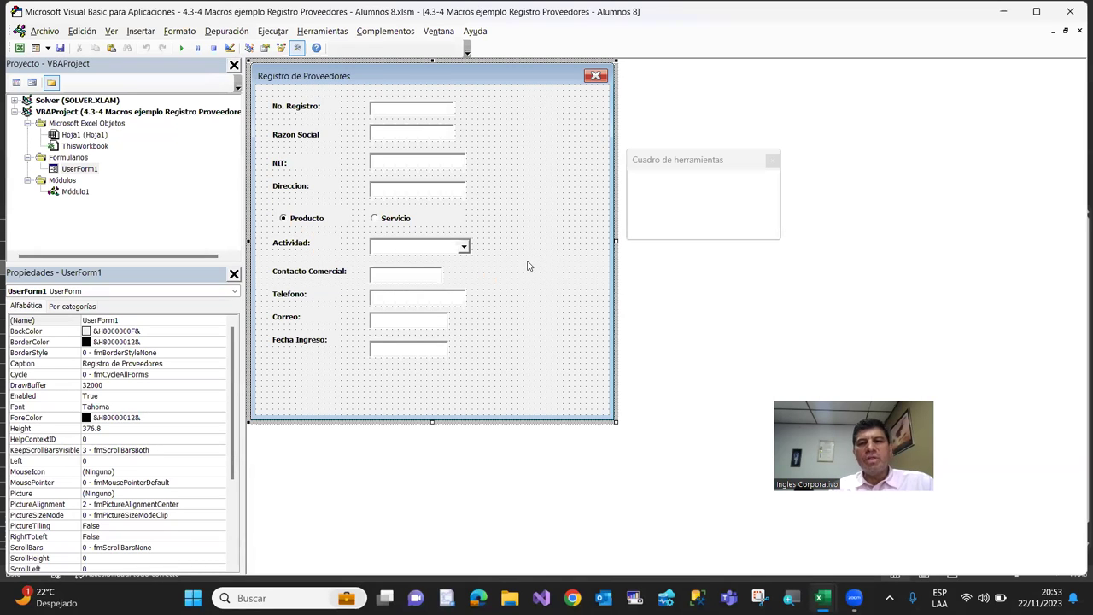
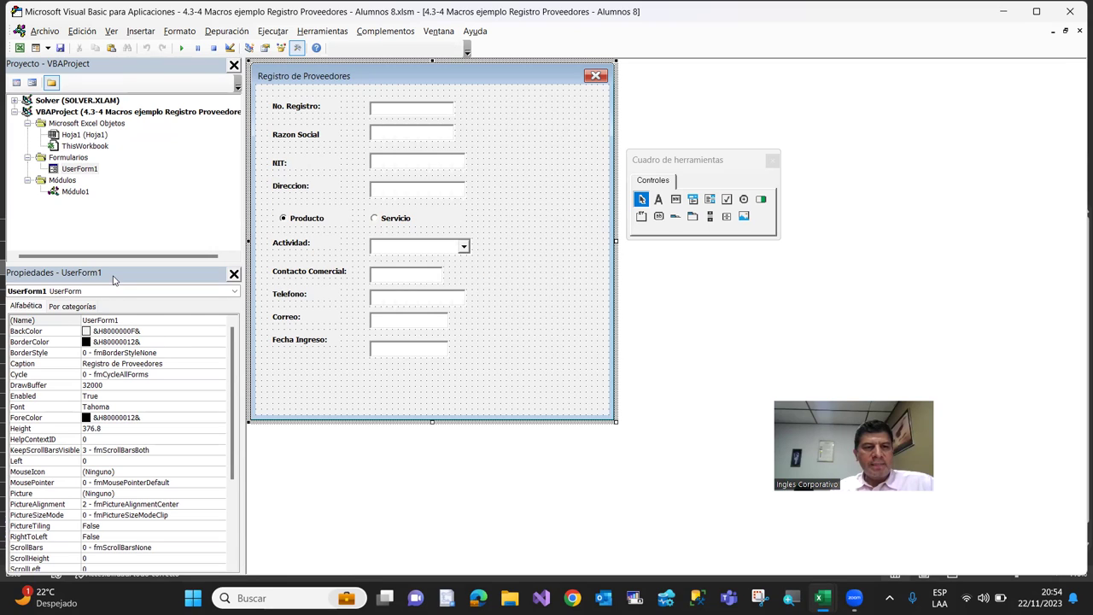
- Check the current TabIndex values of the Contacto Comercial and Dirección text boxes
{"action": "left_click", "coordinate": [397, 277]}
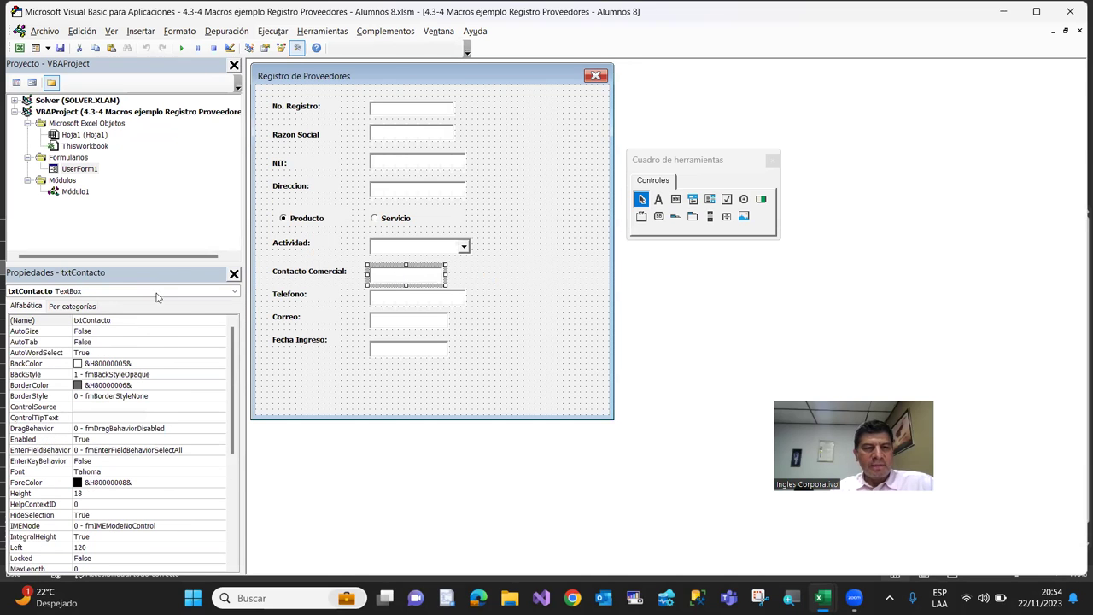
{"action": "left_click_drag", "start_coordinate": [233, 345], "coordinate": [247, 463]}
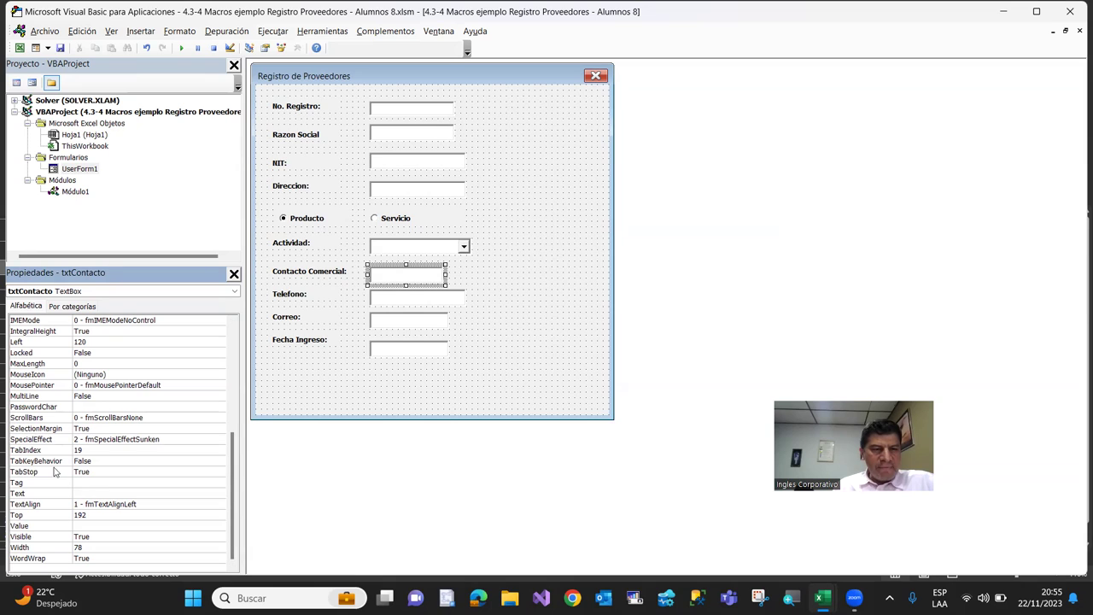
{"action": "left_click", "coordinate": [35, 450]}
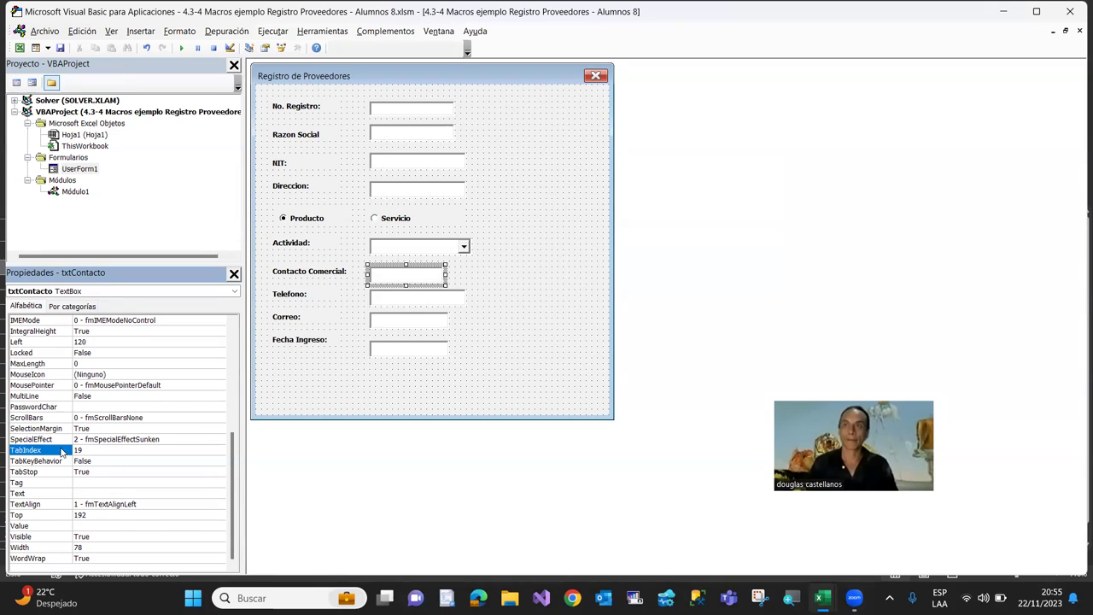
{"action": "left_click", "coordinate": [382, 193]}
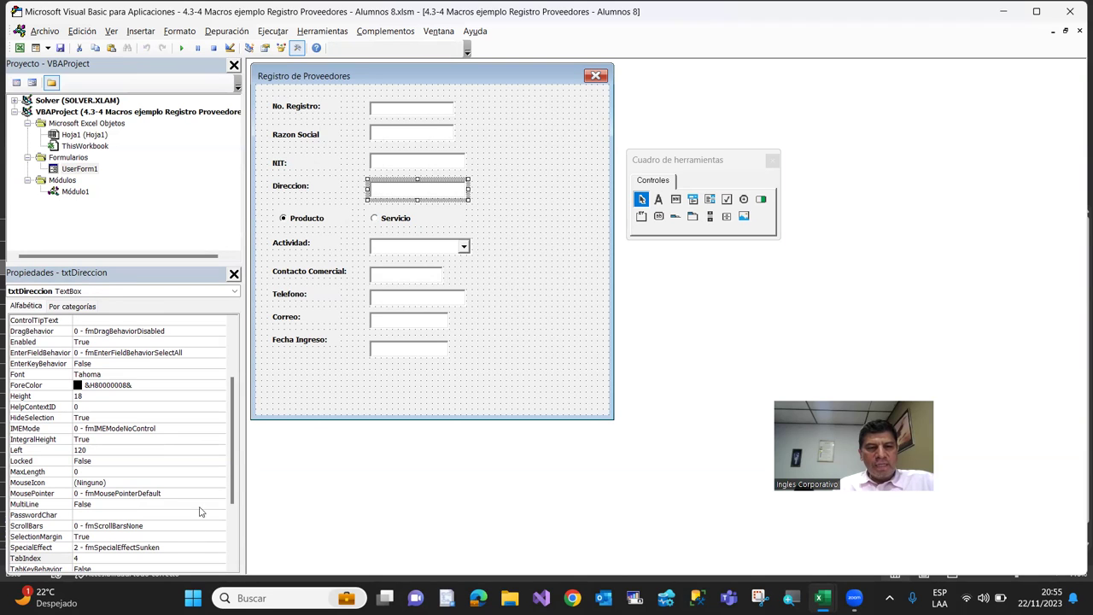
{"action": "left_click_drag", "start_coordinate": [233, 474], "coordinate": [233, 520]}
{"action": "left_click", "coordinate": [62, 475]}
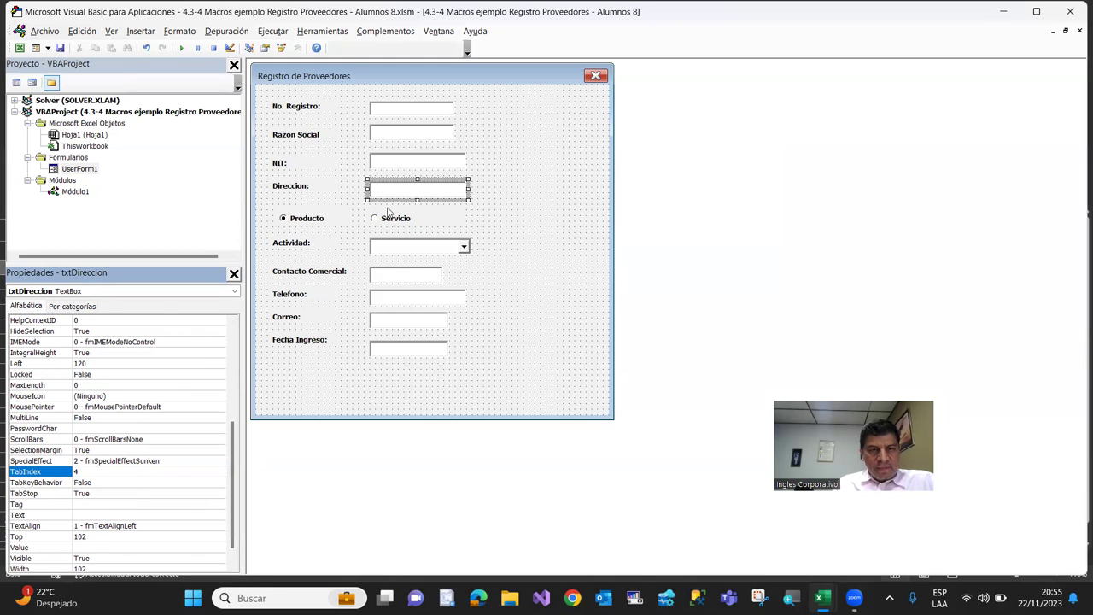
- Set the Producto option's TabIndex to 5
{"action": "left_click", "coordinate": [302, 225]}
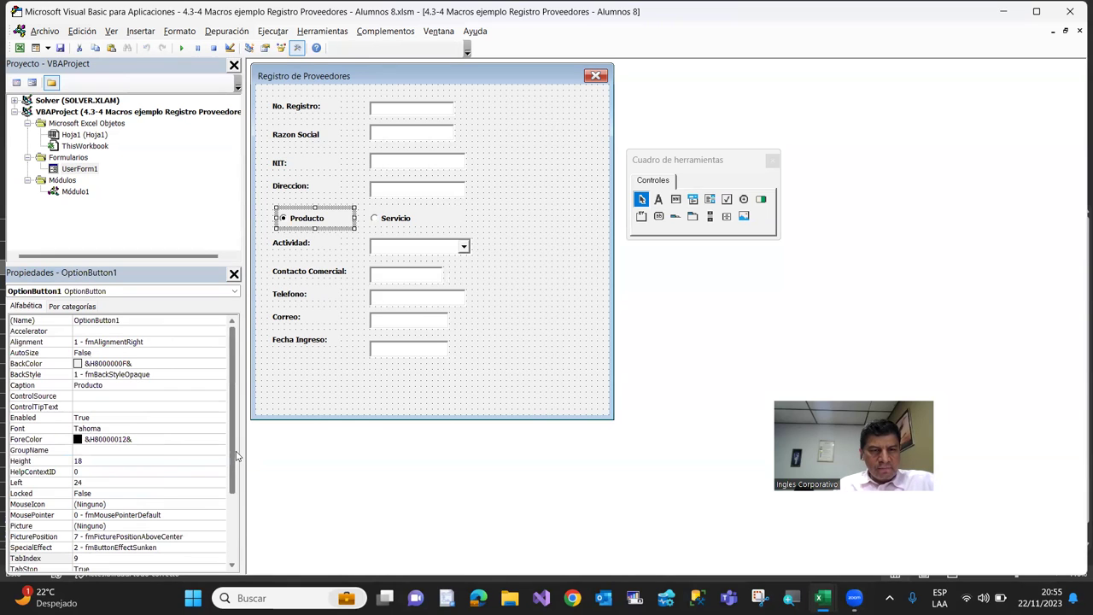
{"action": "left_click_drag", "start_coordinate": [236, 458], "coordinate": [236, 525]}
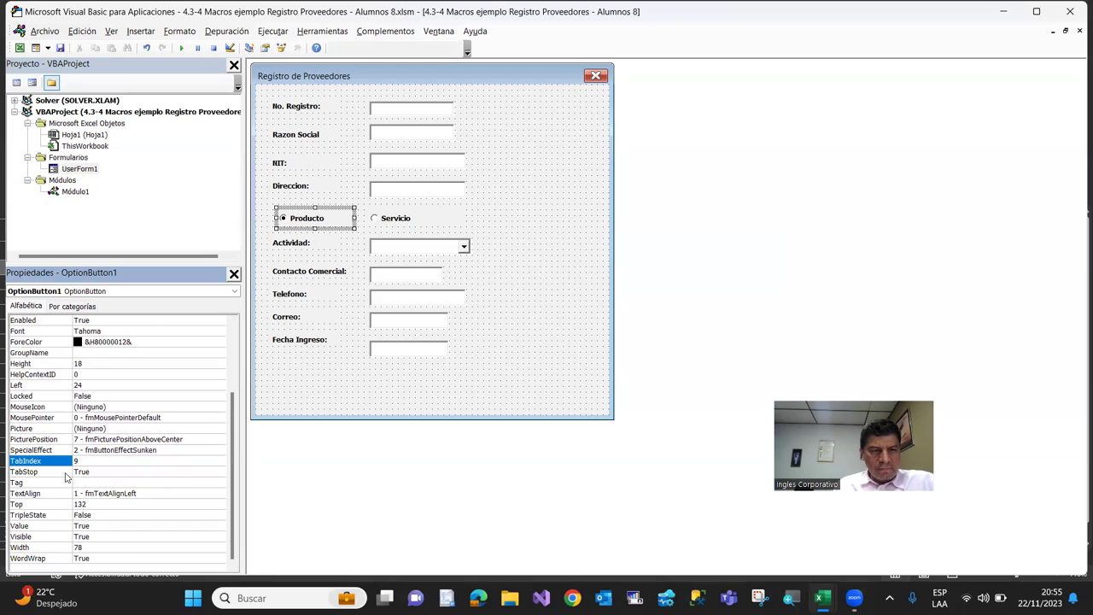
{"action": "double_click", "coordinate": [61, 463]}
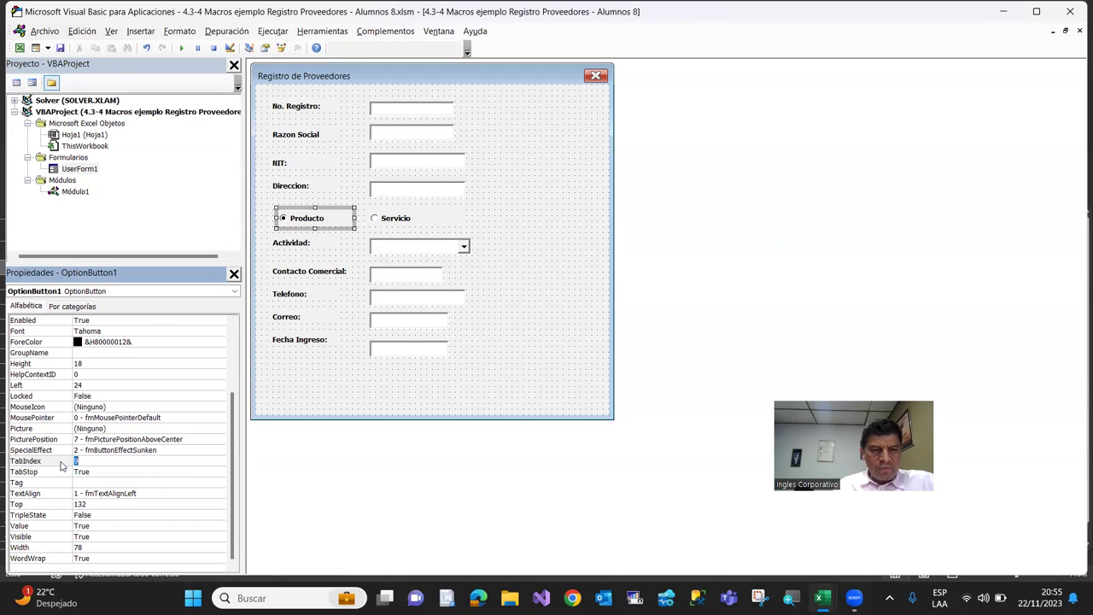
{"action": "type", "text": "5"}
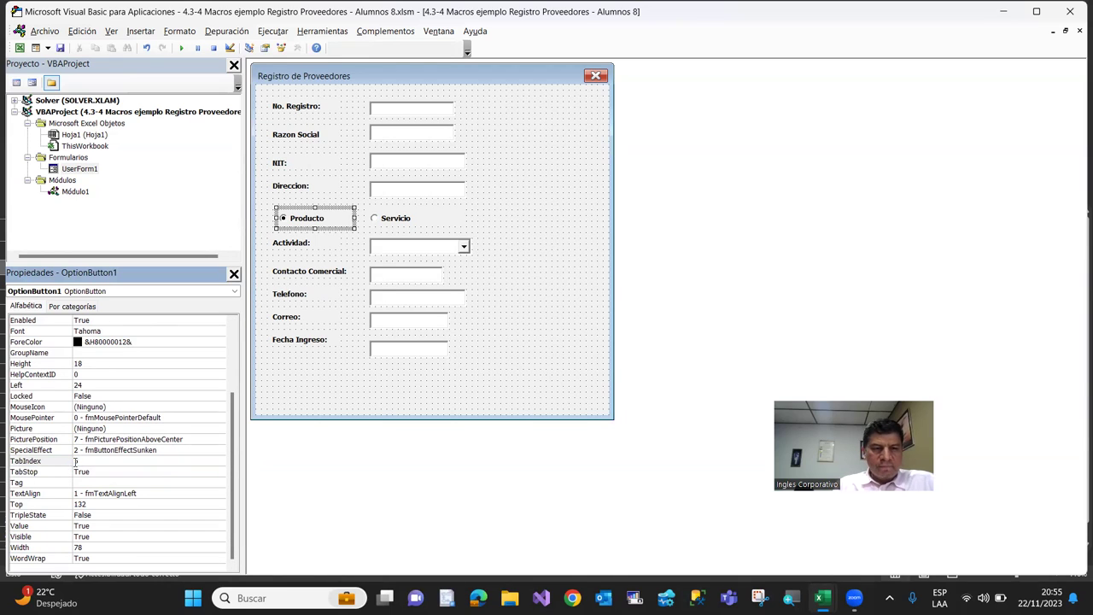
{"action": "key", "text": "Return"}
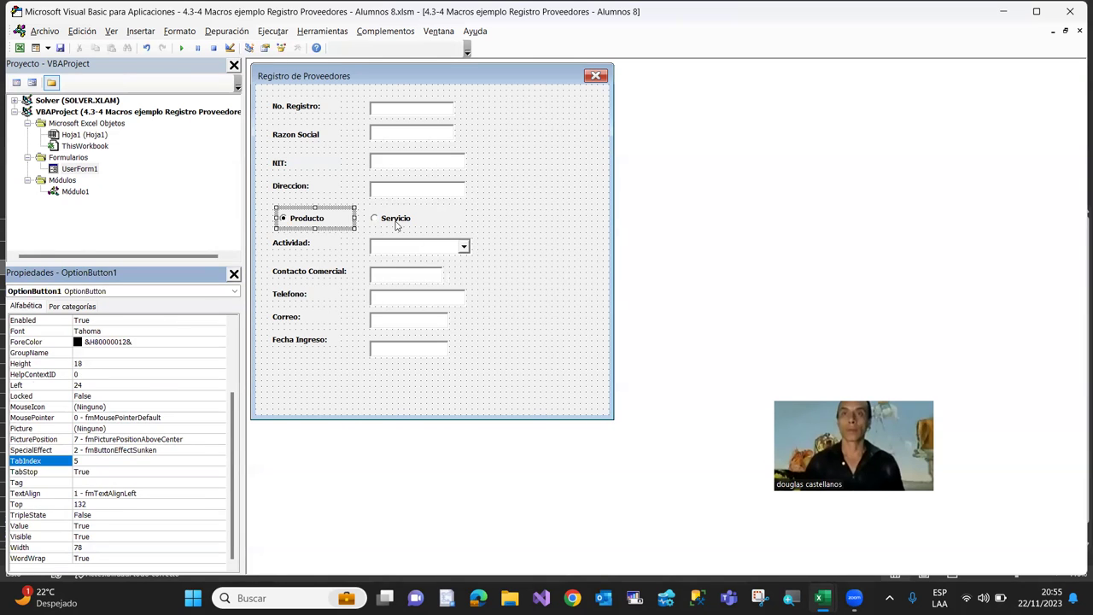
- Set the Servicio option's TabIndex to 6, then select the Actividad list to check its order
{"action": "left_click", "coordinate": [381, 224]}
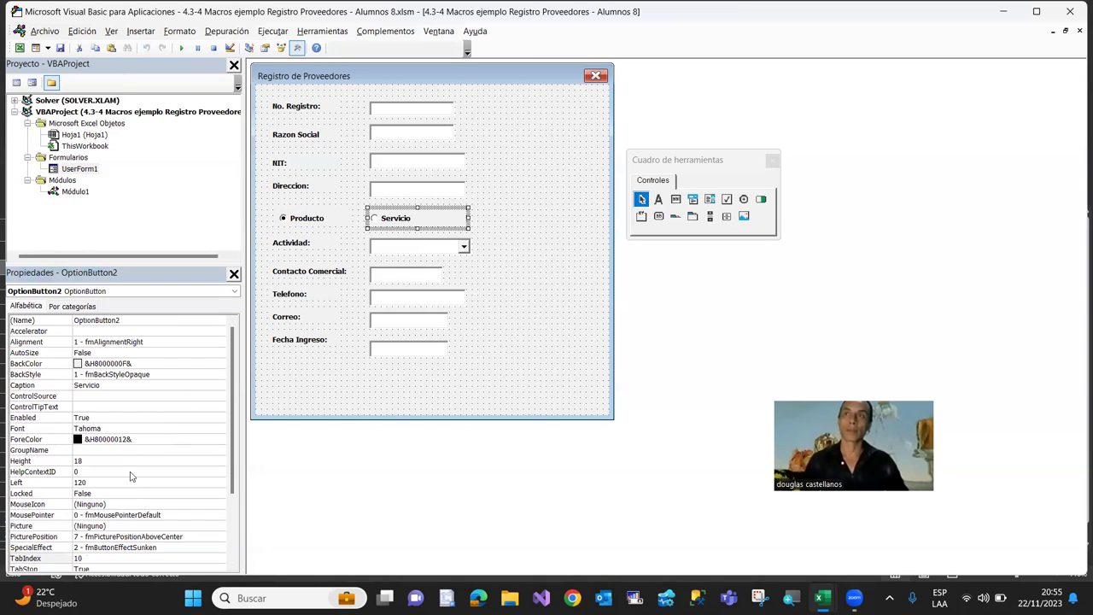
{"action": "left_click", "coordinate": [53, 560]}
{"action": "type", "text": "6"}
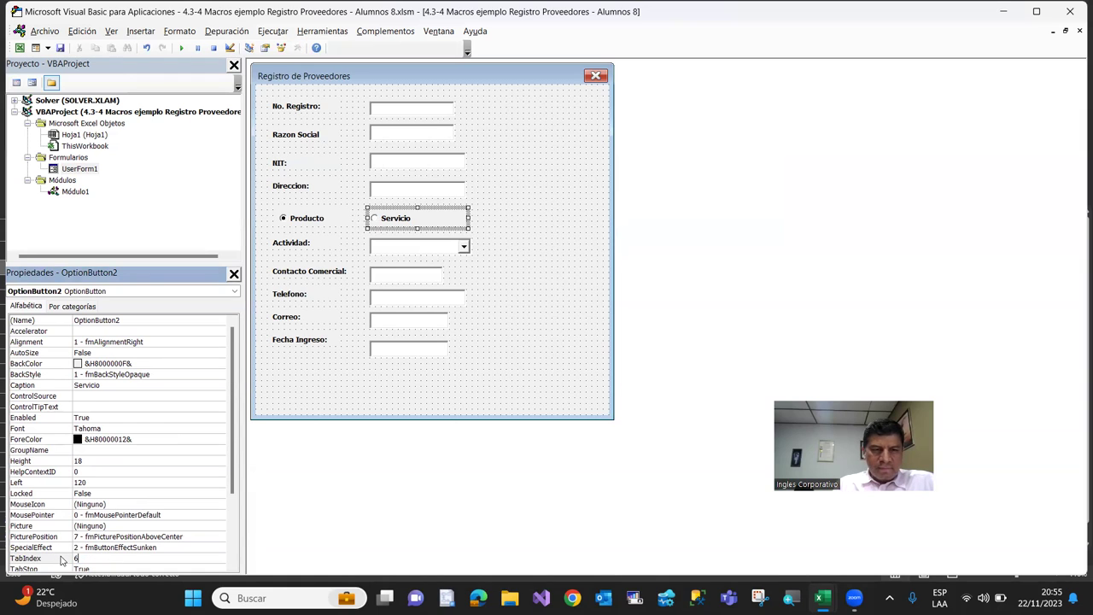
{"action": "left_click", "coordinate": [60, 560]}
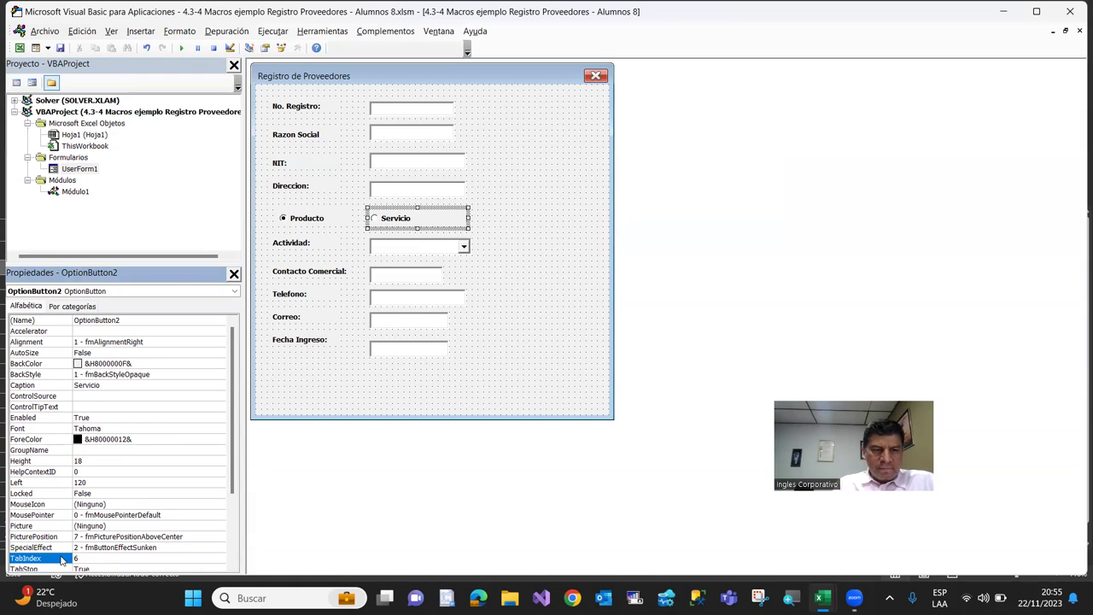
{"action": "left_click", "coordinate": [383, 254]}
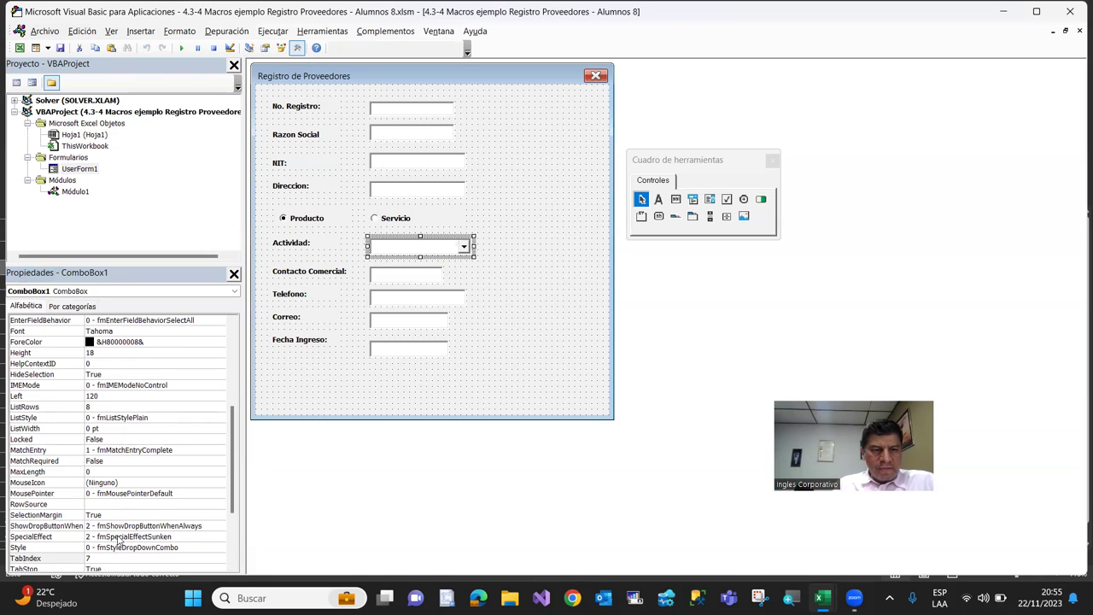
- Set the TabIndex of Contacto Comercial to 8 and Telefono to 9
{"action": "left_click", "coordinate": [383, 282]}
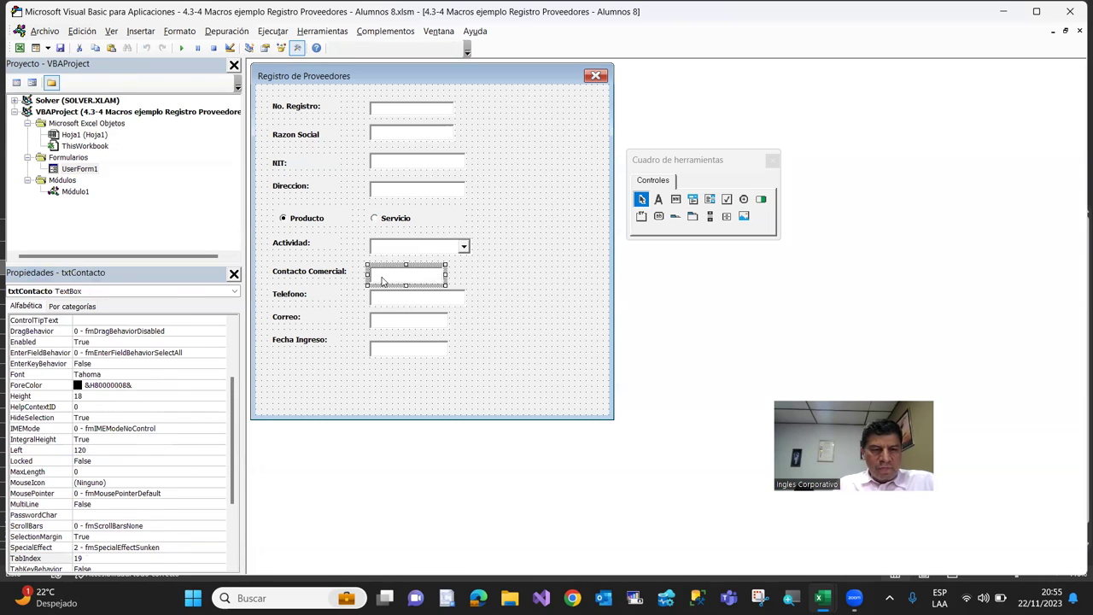
{"action": "left_click", "coordinate": [26, 558]}
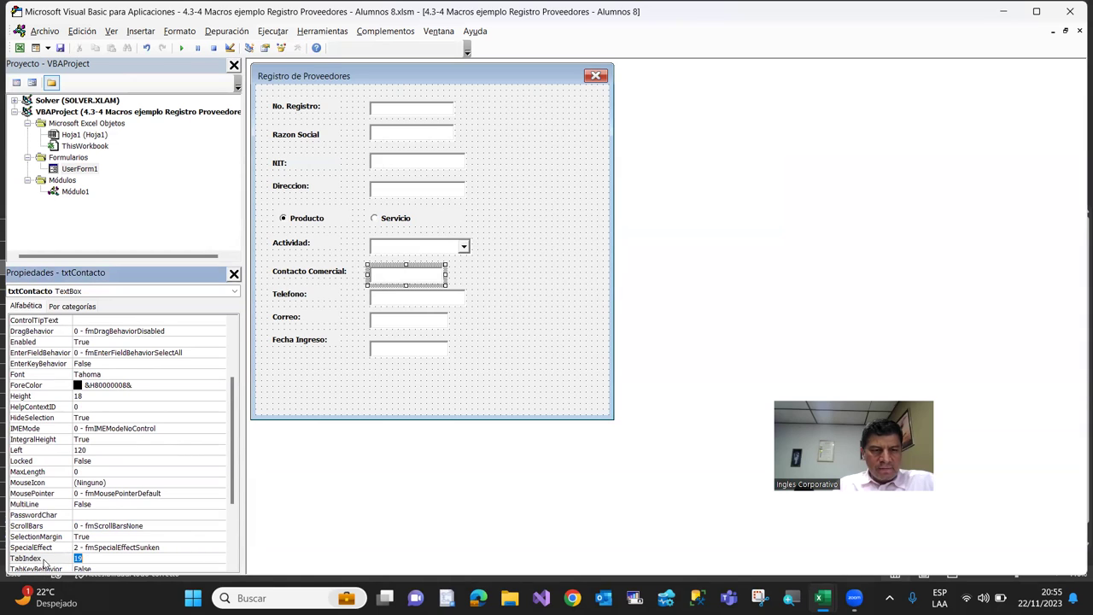
{"action": "type", "text": "8"}
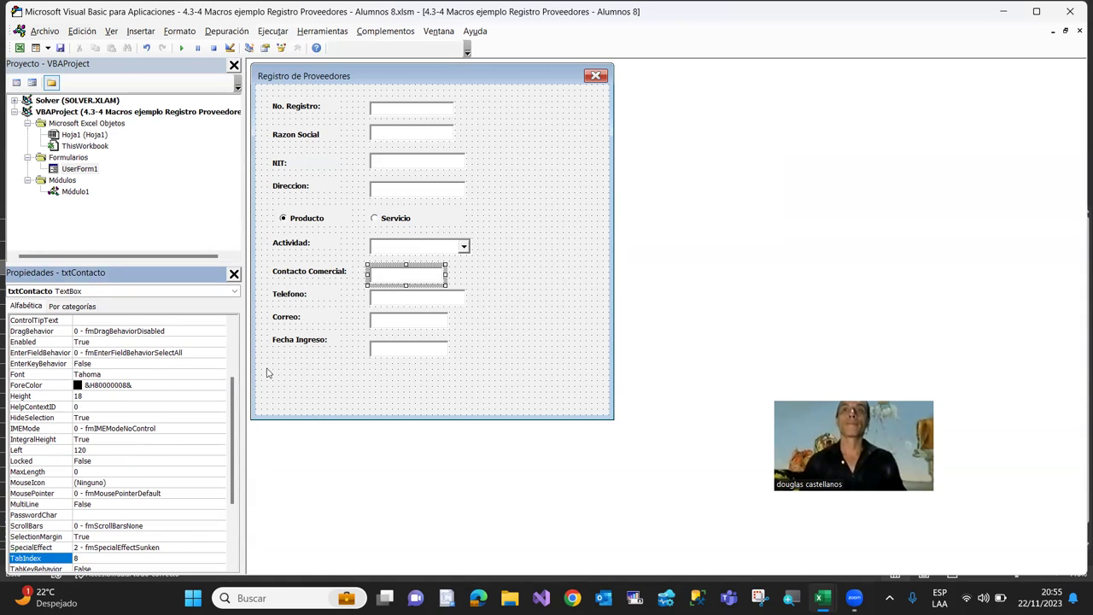
{"action": "left_click", "coordinate": [382, 305]}
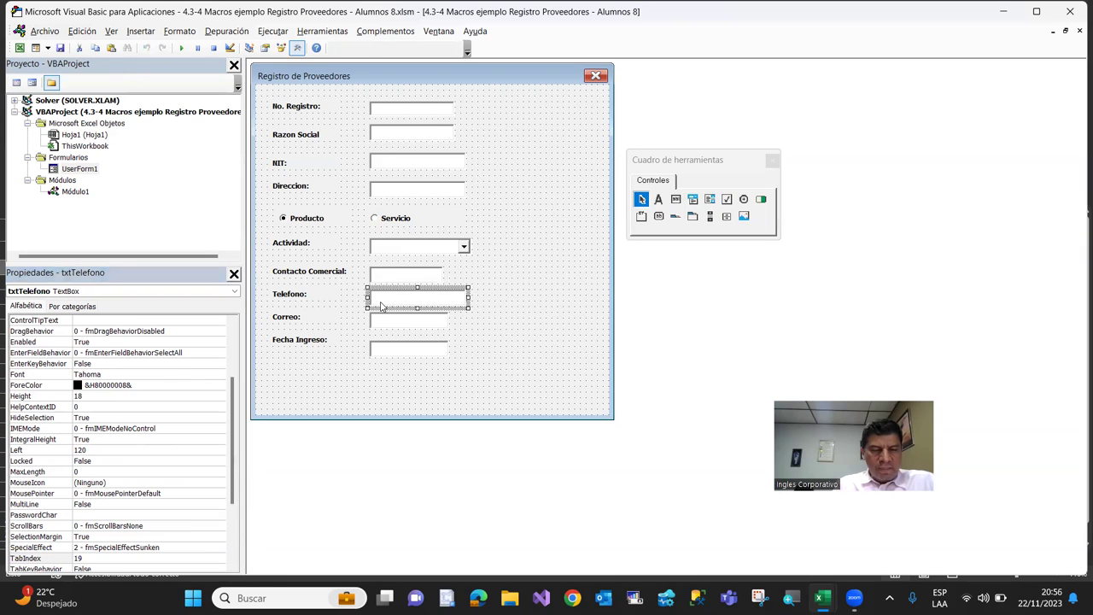
{"action": "left_click", "coordinate": [66, 561]}
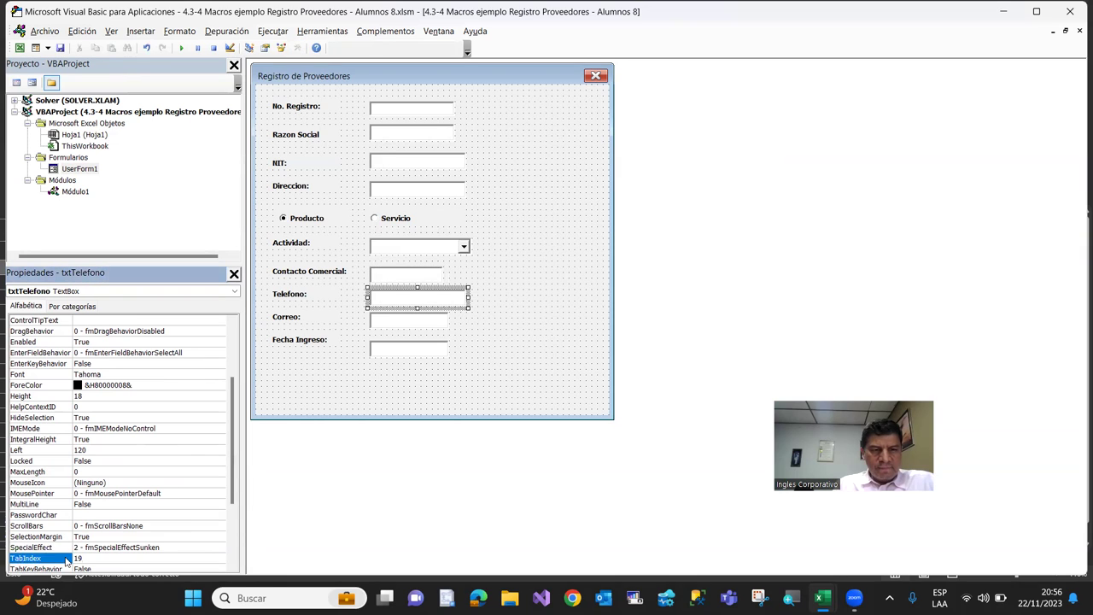
{"action": "type", "text": "9"}
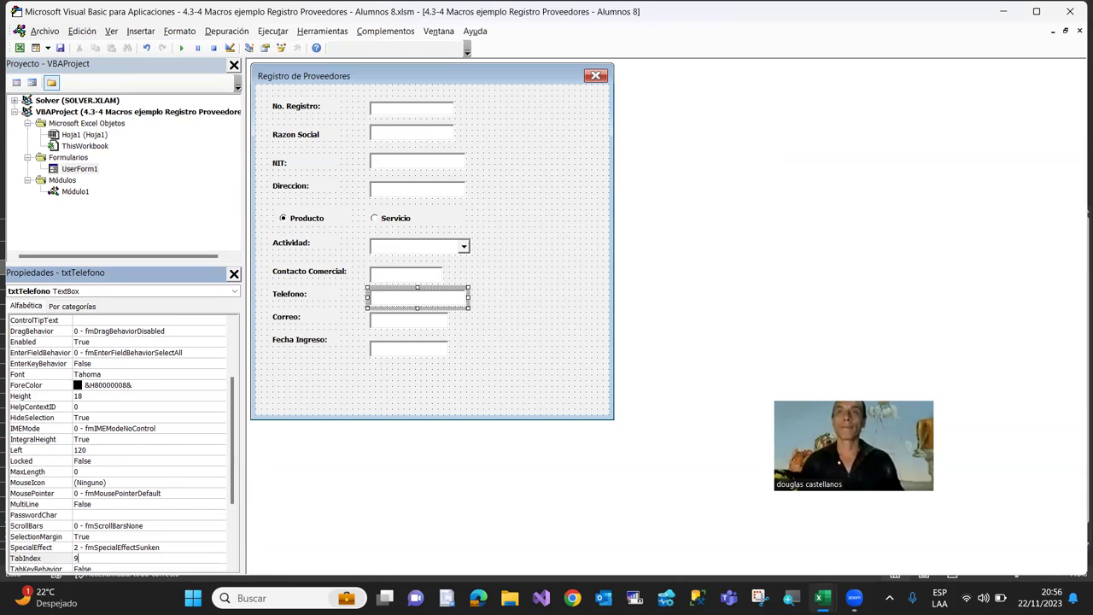
{"action": "key", "text": "Return"}
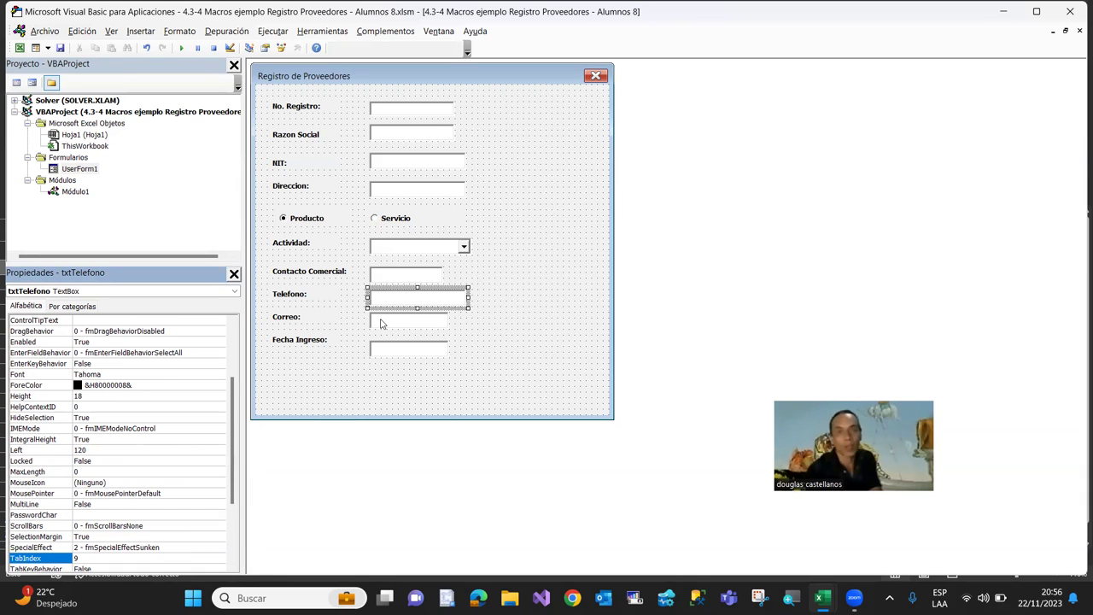
- Give Correo TabIndex 10 and Fecha Ingreso TabIndex 11, then switch back to Excel
{"action": "left_click", "coordinate": [380, 321]}
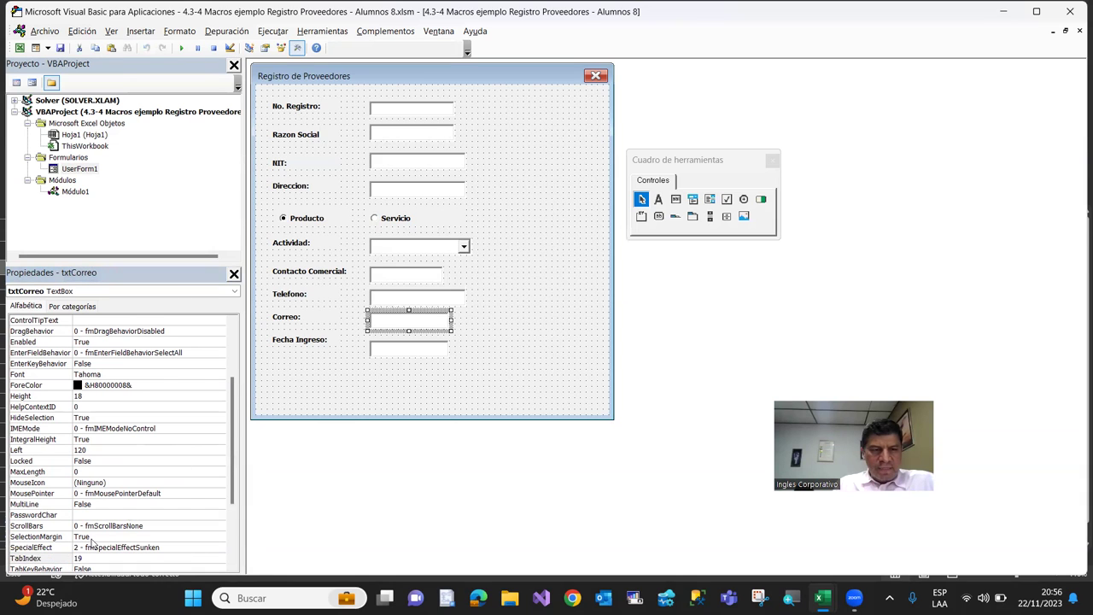
{"action": "left_click", "coordinate": [56, 563]}
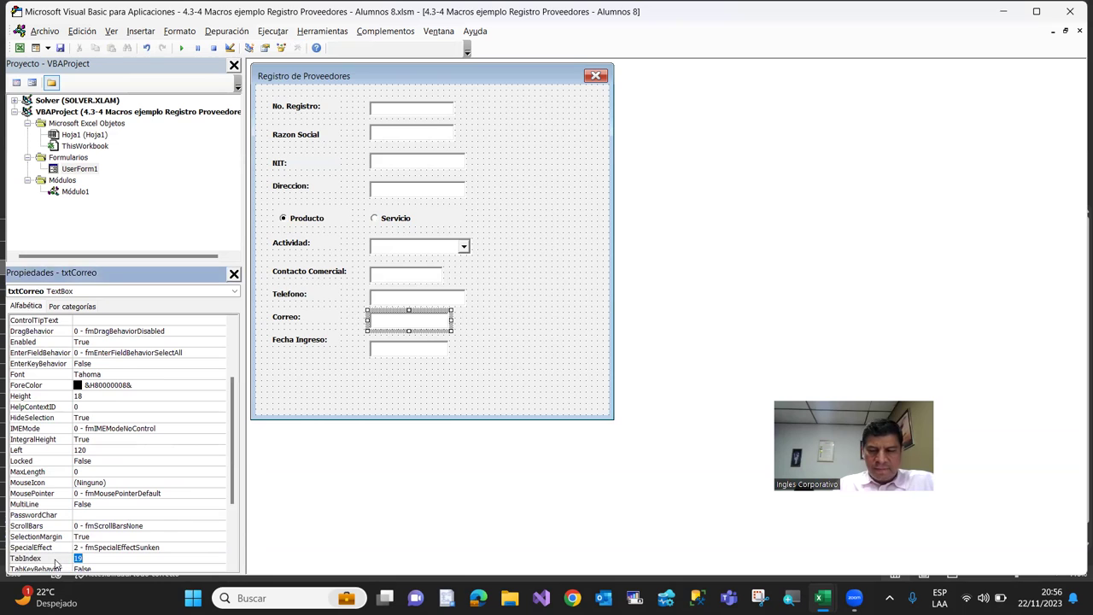
{"action": "type", "text": "10"}
{"action": "left_click", "coordinate": [80, 557]}
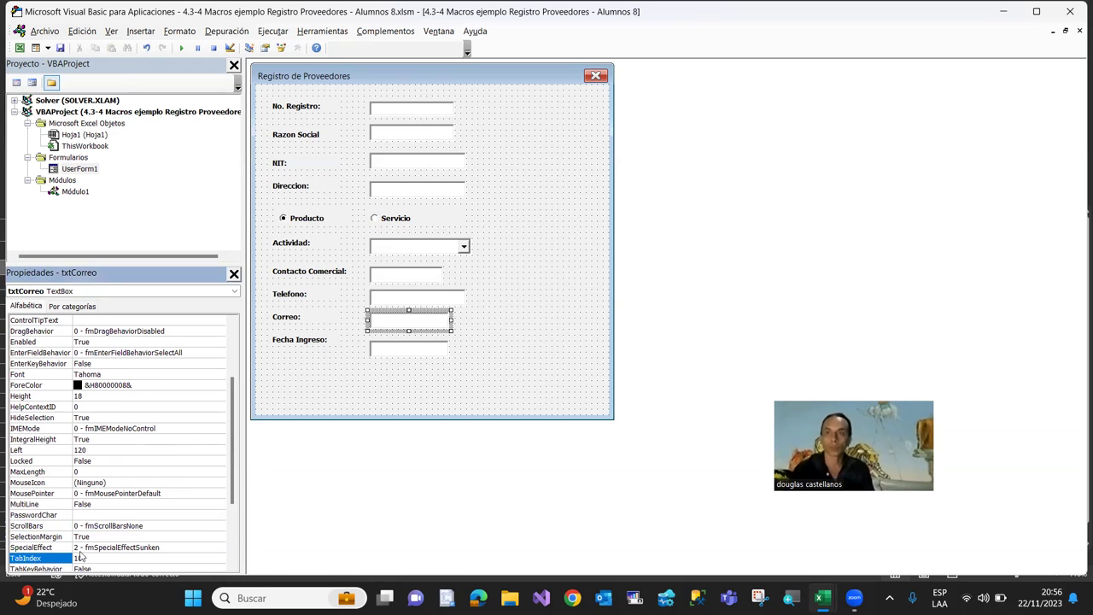
{"action": "left_click", "coordinate": [379, 354]}
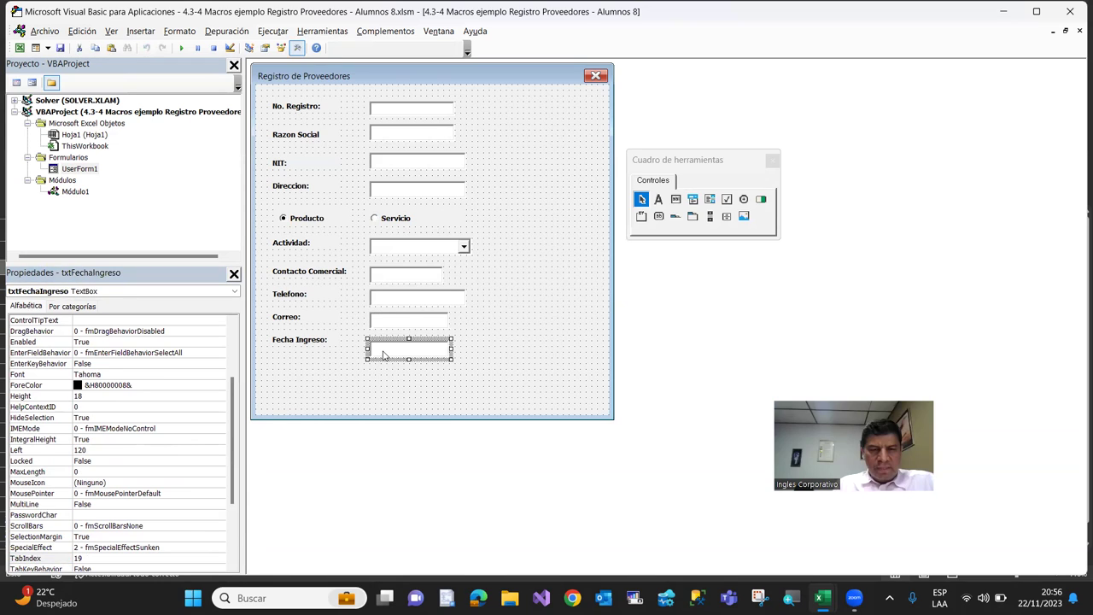
{"action": "left_click", "coordinate": [55, 562]}
{"action": "type", "text": "1"}
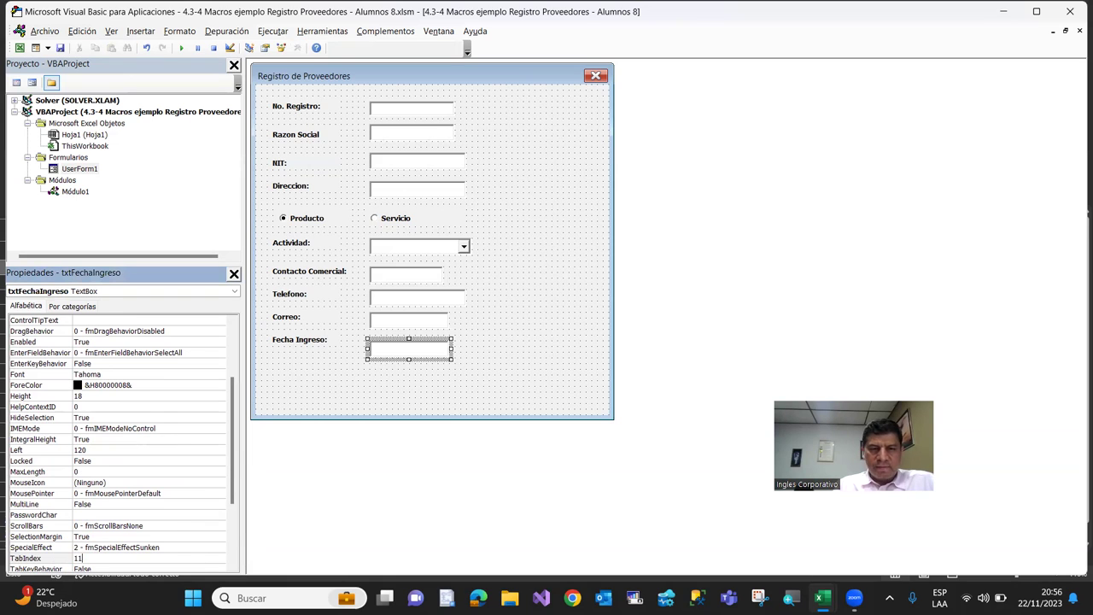
{"action": "key", "text": "Return"}
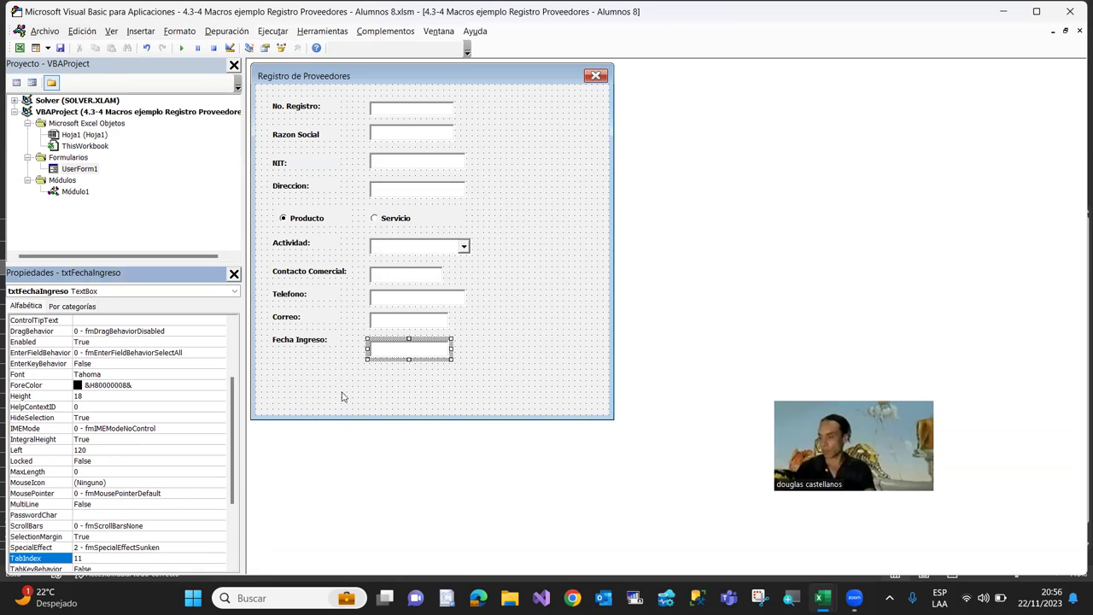
{"action": "left_click", "coordinate": [346, 393]}
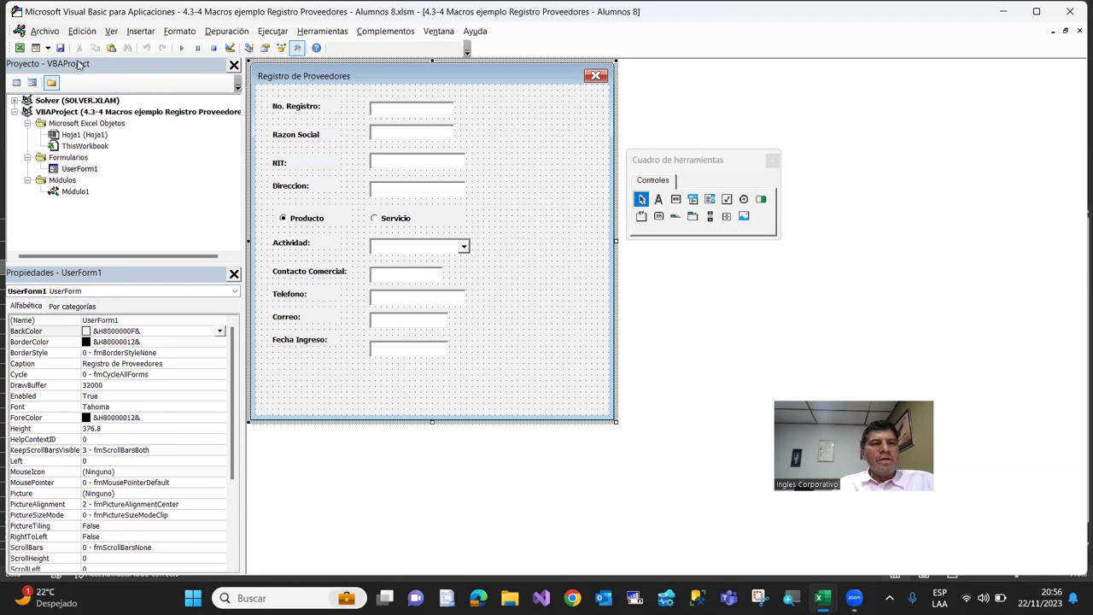
{"action": "left_click", "coordinate": [20, 48]}
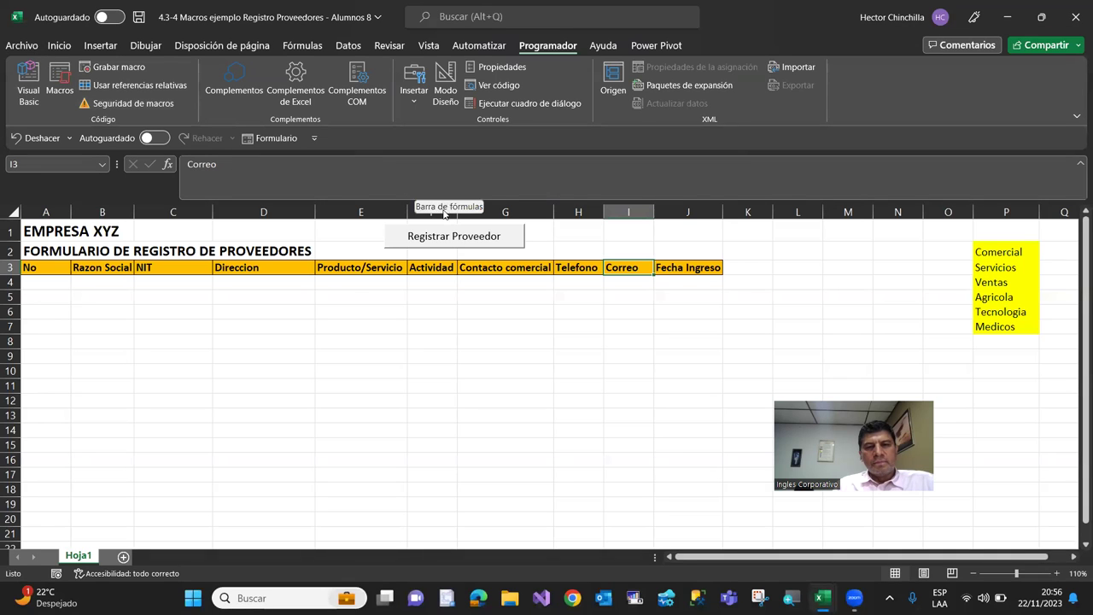
- Launch the Registro de Proveedores form and tab from Razon Social to the NIT field
{"action": "left_click", "coordinate": [453, 235]}
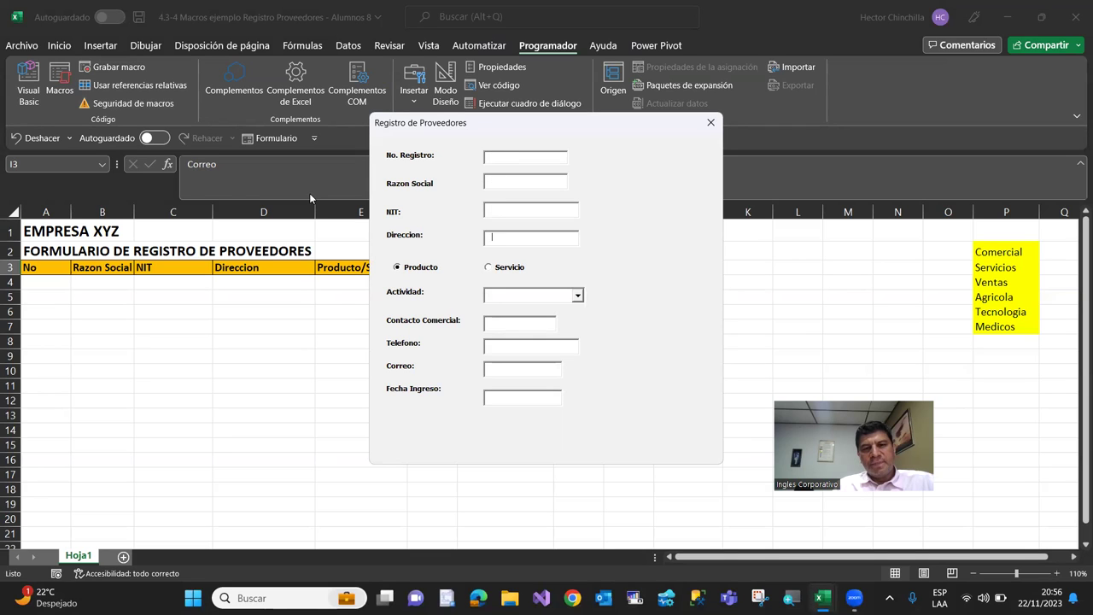
{"action": "key", "text": "Tab"}
{"action": "key", "text": "Tab"}
{"action": "key", "text": "Tab"}
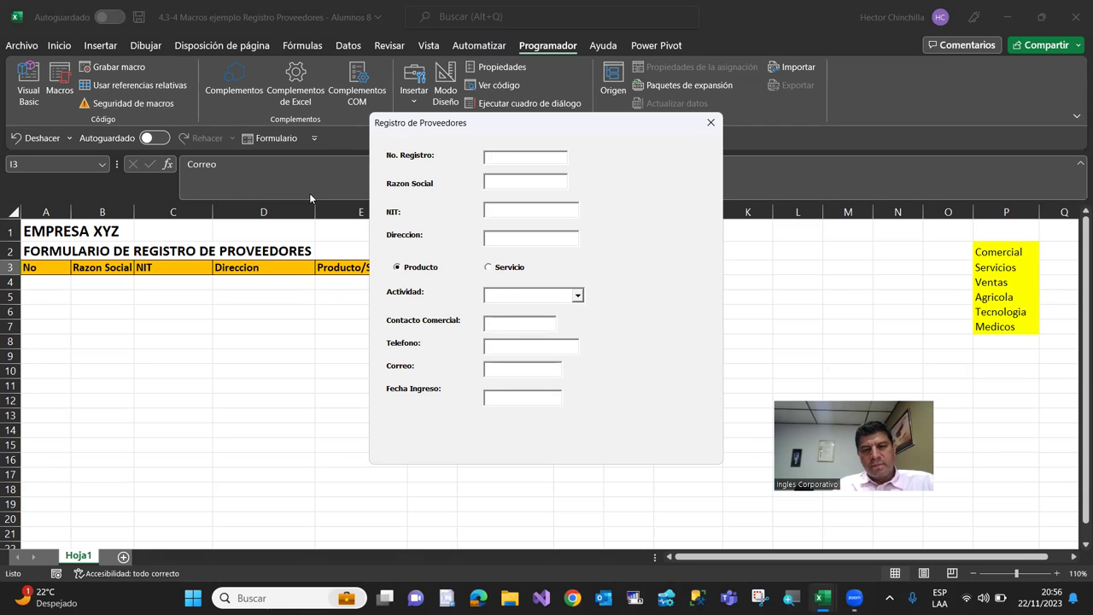
{"action": "key", "text": "Tab"}
{"action": "key", "text": "Tab"}
{"action": "key", "text": "Tab"}
{"action": "key", "text": "Tab"}
{"action": "key", "text": "Tab"}
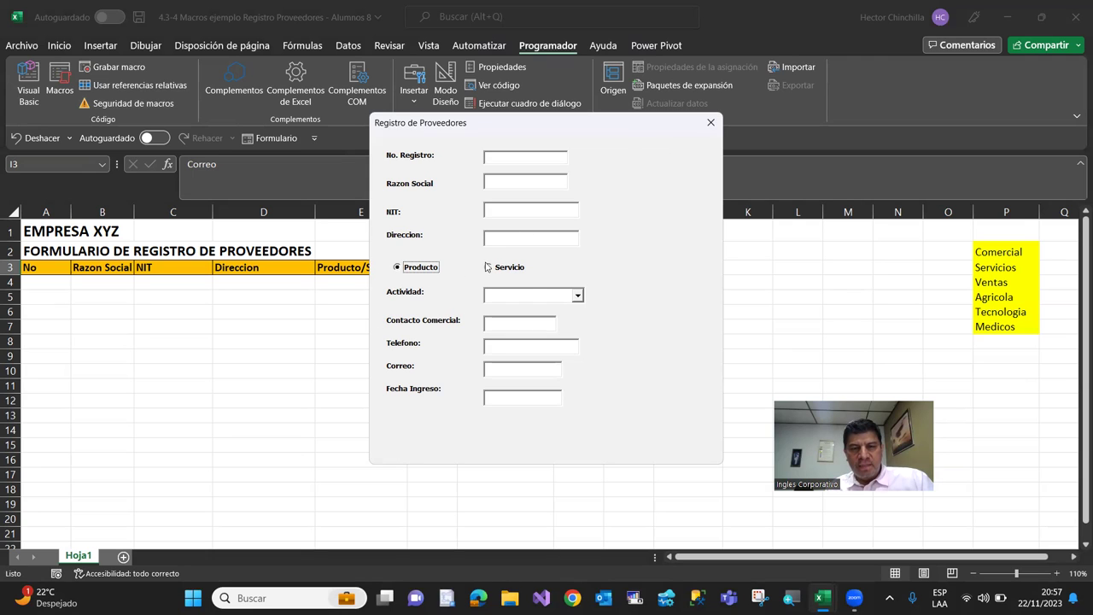
- Set Actividad to Comercial, choose Servicio, and place the cursor in No. Registro
{"action": "left_click", "coordinate": [578, 295]}
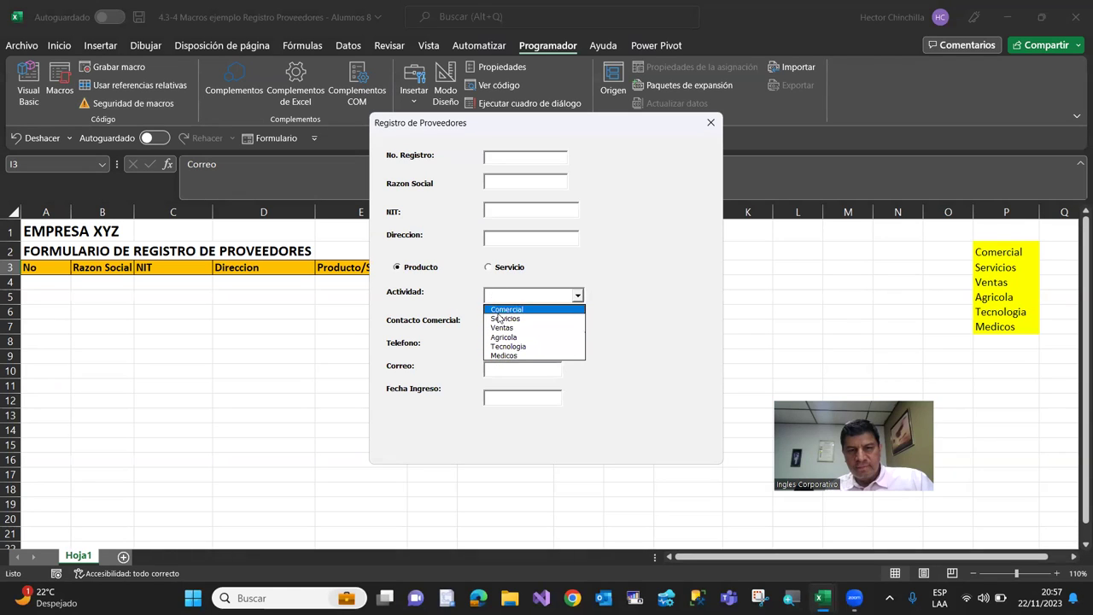
{"action": "left_click", "coordinate": [499, 312]}
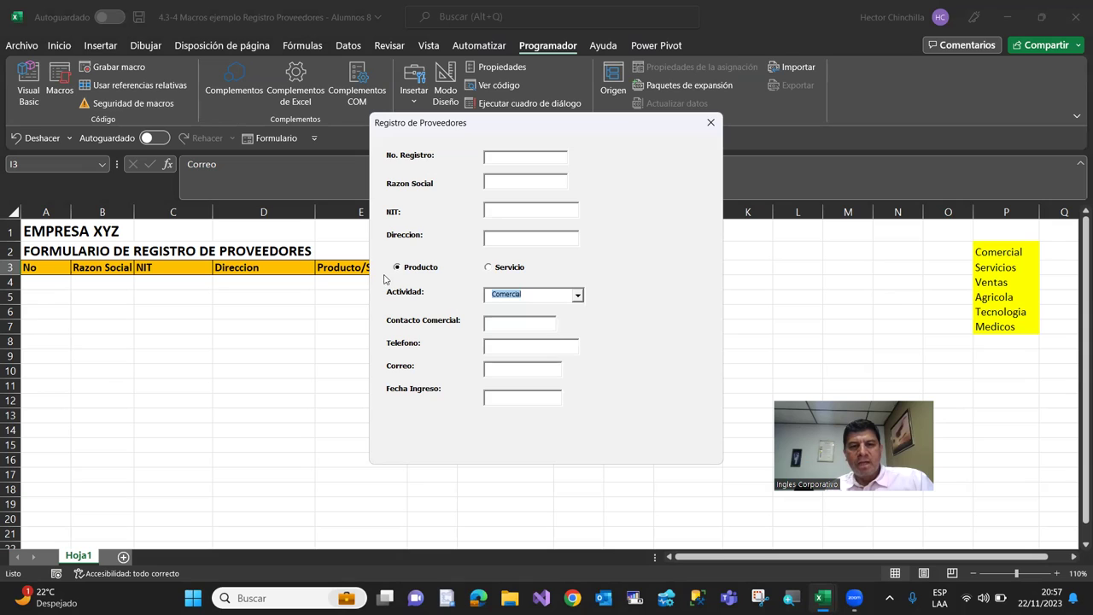
{"action": "left_click", "coordinate": [489, 269]}
{"action": "left_click", "coordinate": [491, 157]}
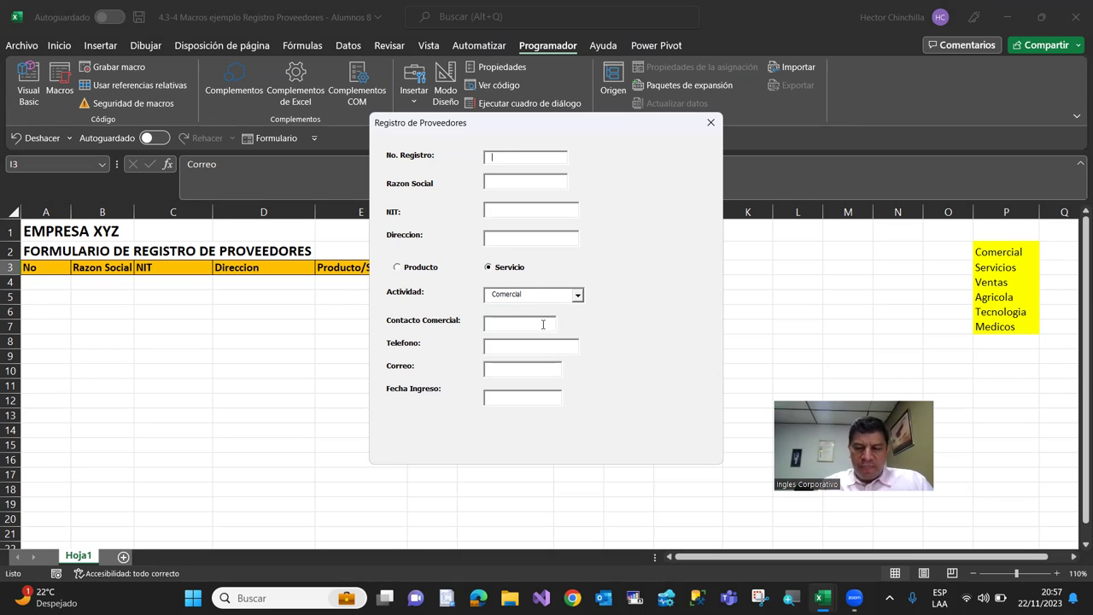
- Enter registration number 1254, company Empresa X and address San Salvador
{"action": "type", "text": "4"}
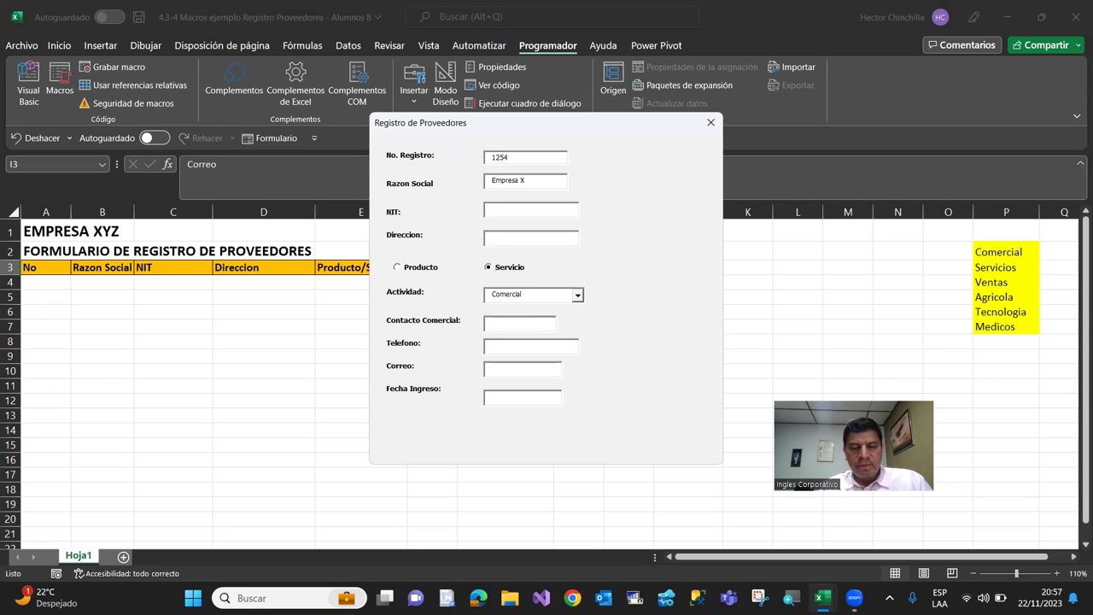
{"action": "type", "text": "12345678913"}
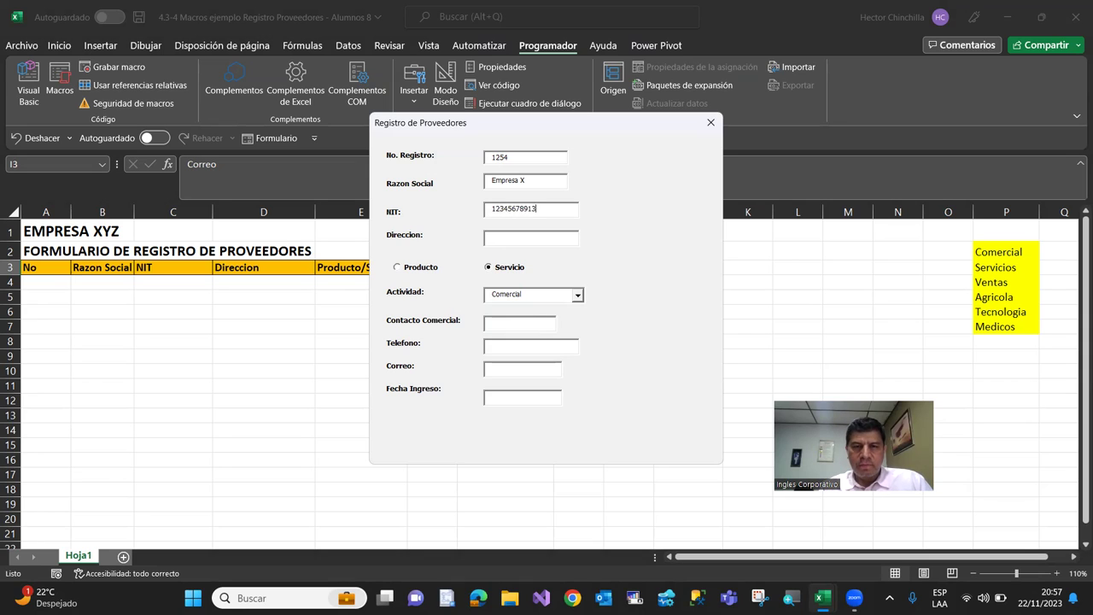
{"action": "left_click", "coordinate": [494, 237]}
{"action": "type", "text": "San Salvador"}
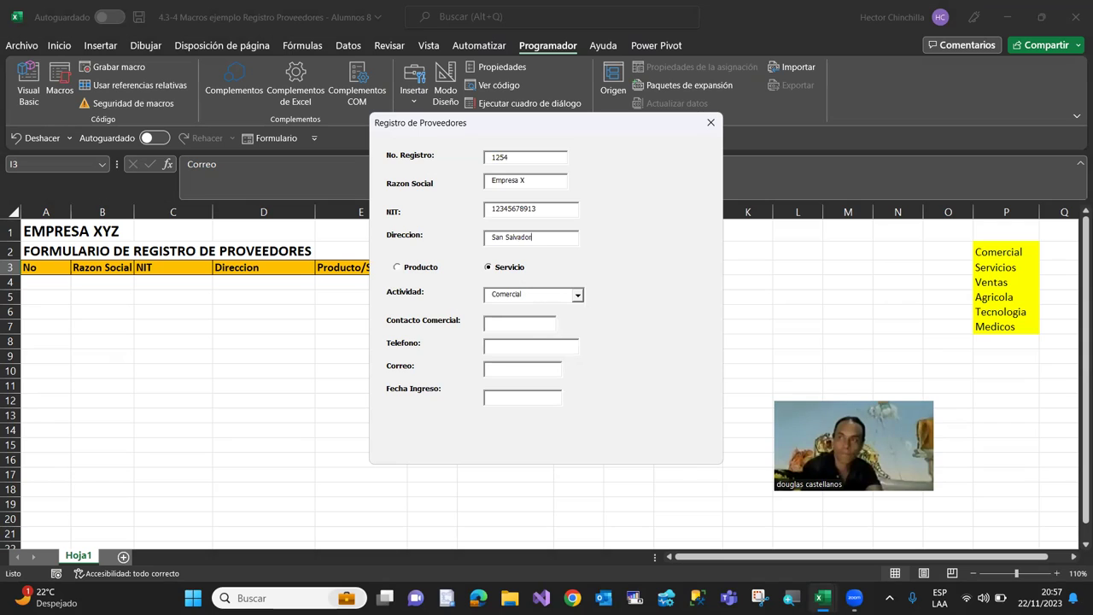
- Switch the supplier type to Producto and the activity to Tecnologia
{"action": "left_click", "coordinate": [401, 270]}
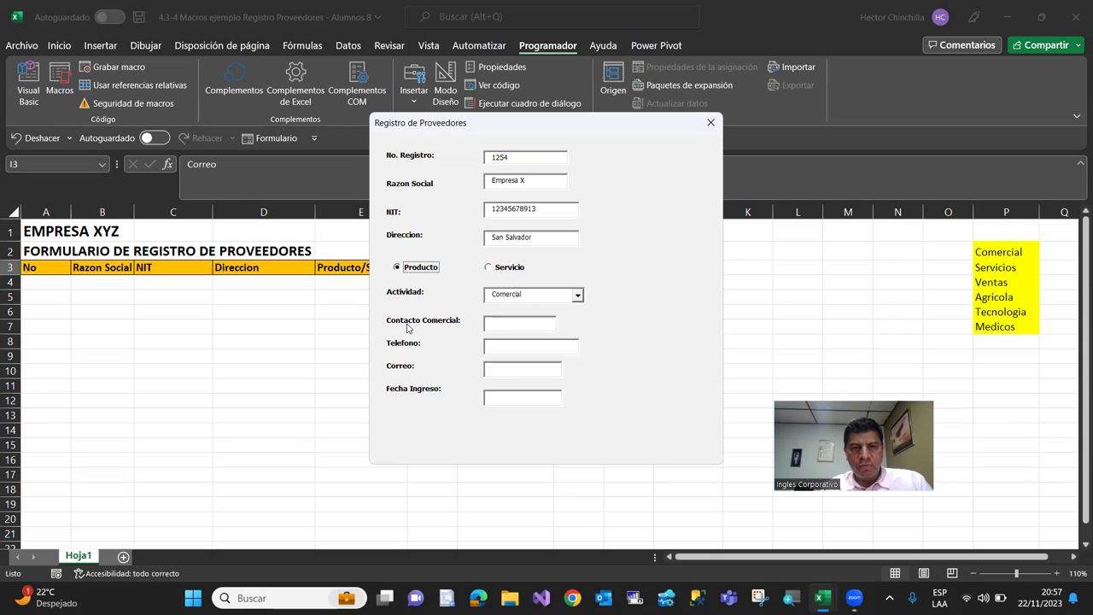
{"action": "left_click", "coordinate": [578, 299]}
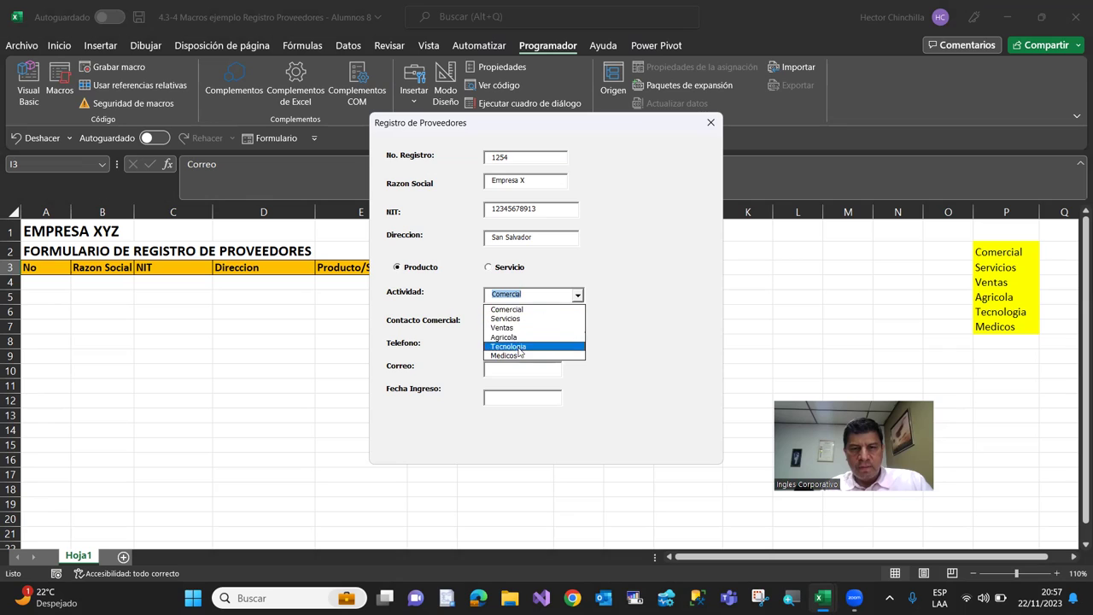
{"action": "left_click", "coordinate": [519, 346]}
- Fill in the contact name, phone, e-mail and entry date 22/11/2023
{"action": "left_click", "coordinate": [499, 323]}
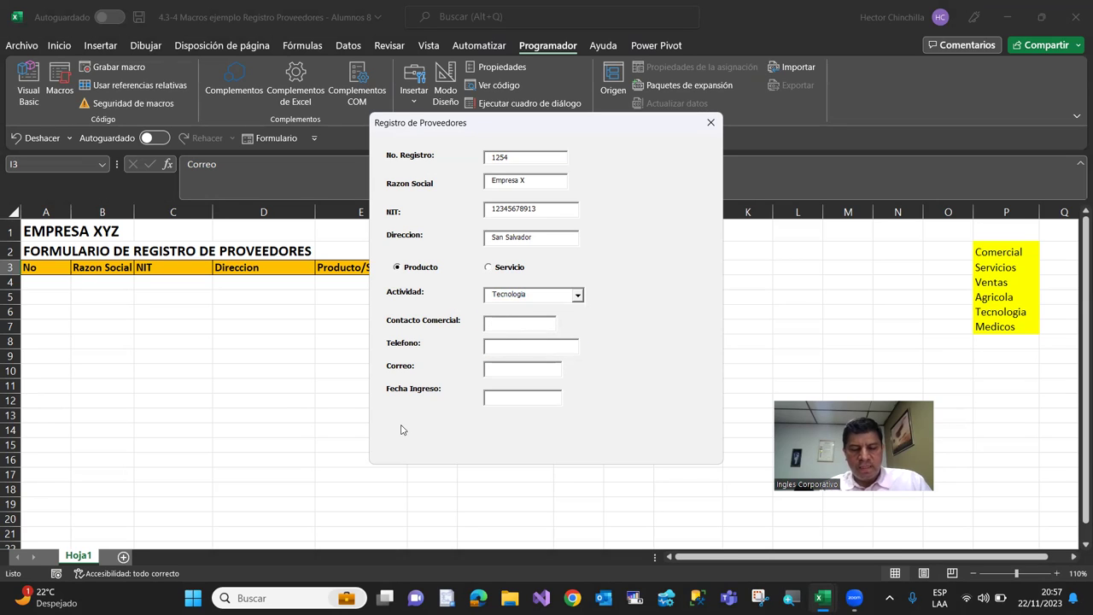
{"action": "type", "text": "Do"}
{"action": "type", "text": "as "}
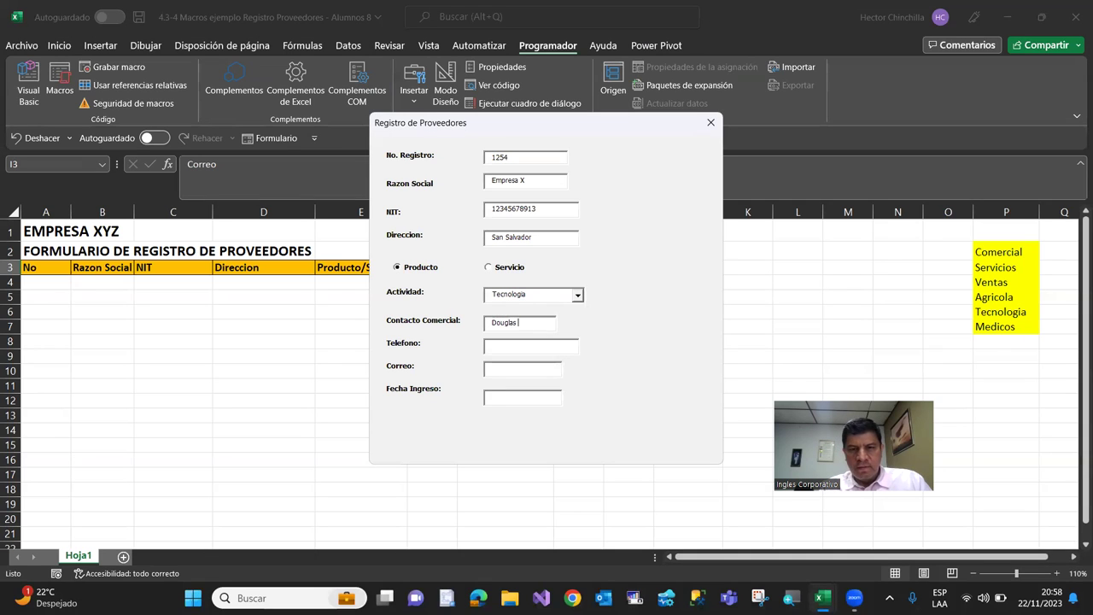
{"action": "type", "text": "stell"}
{"action": "type", "text": "s"}
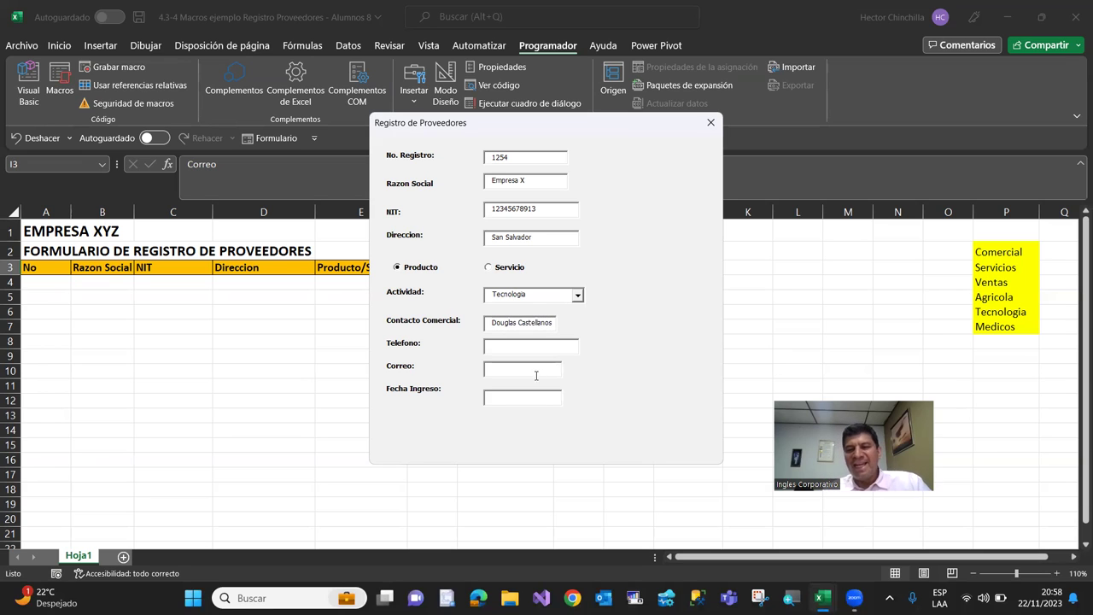
{"action": "type", "text": "12345"}
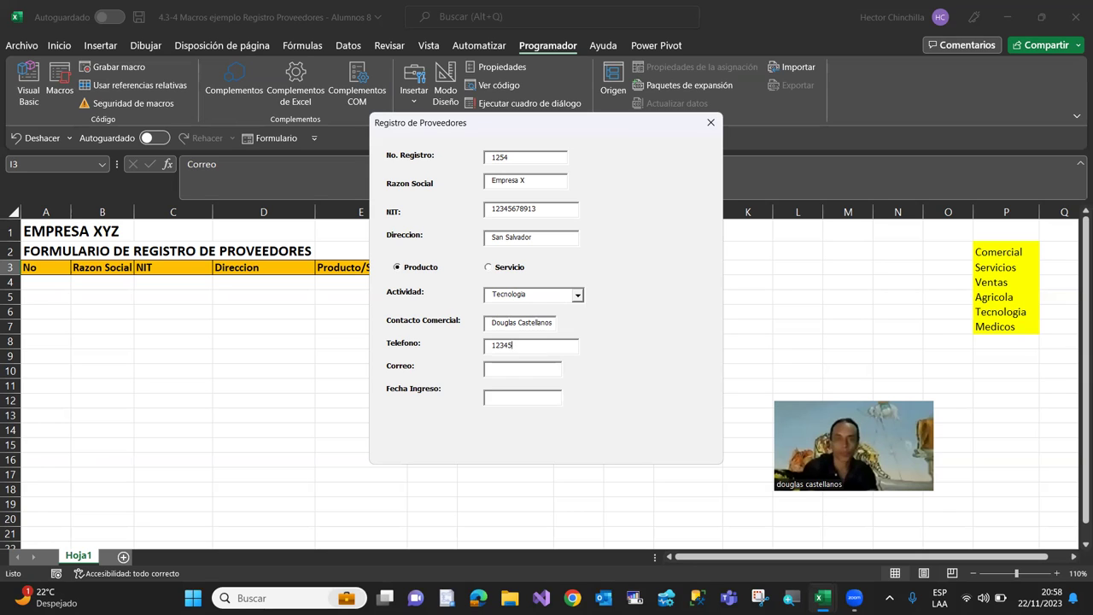
{"action": "type", "text": "678"}
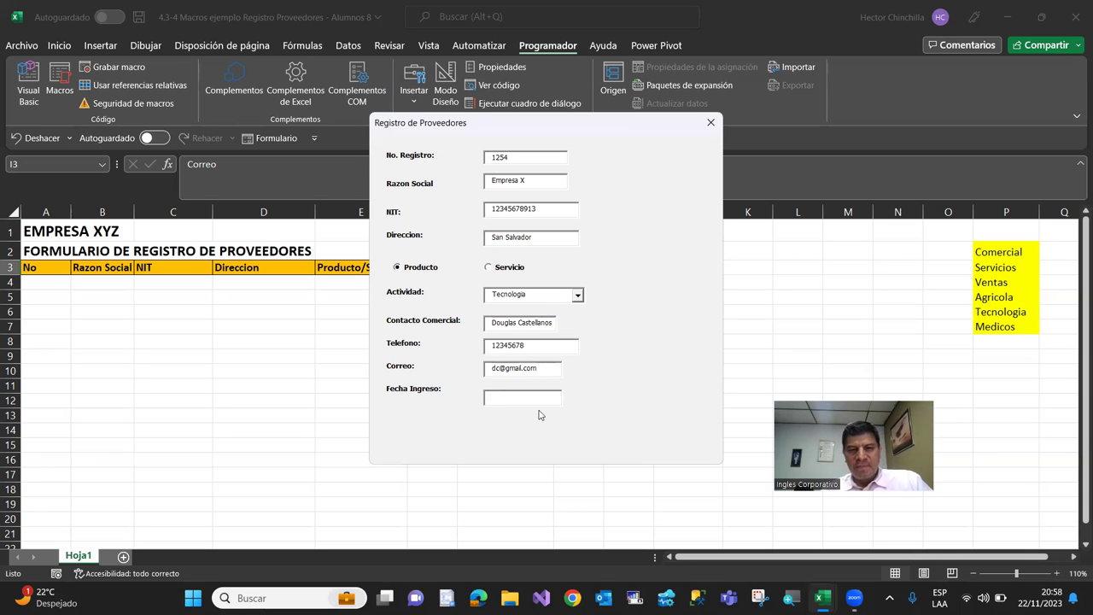
{"action": "type", "text": "15"}
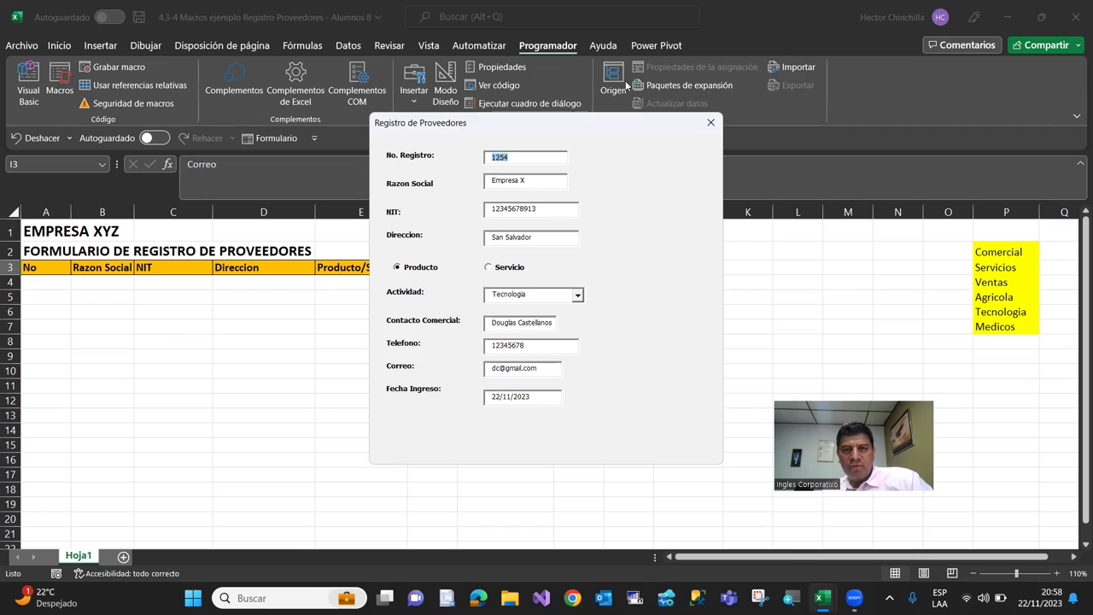
- Move the supplier form up and right, then close it
{"action": "left_click_drag", "start_coordinate": [552, 129], "coordinate": [625, 84]}
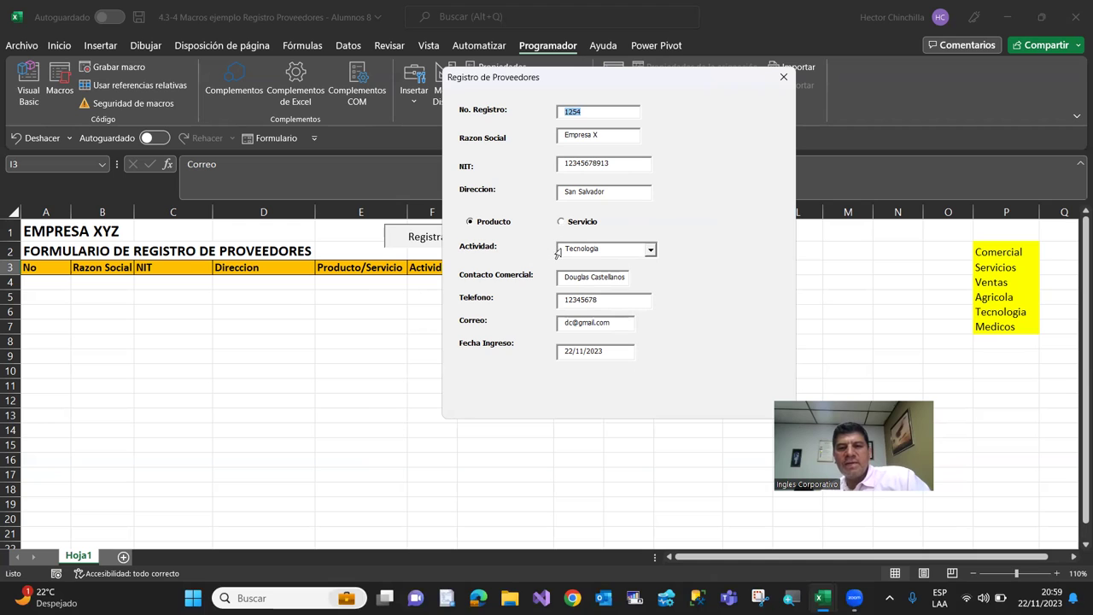
{"action": "left_click", "coordinate": [776, 83]}
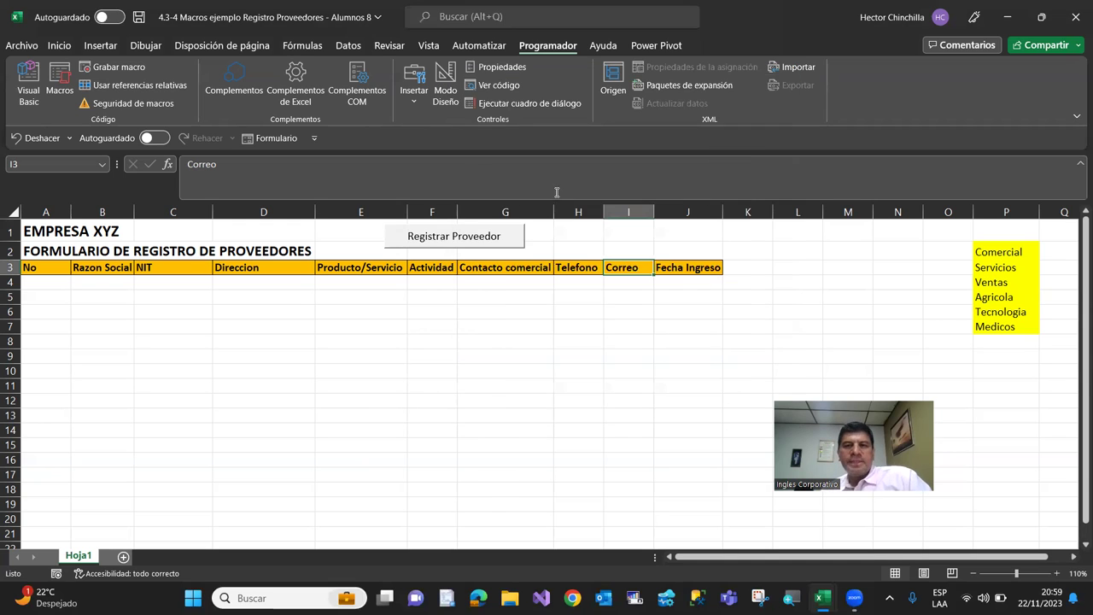
- Save the workbook '4.3-4 Macros ejemplo Registro Proveedores - Alumnos 8' as a macro-enabled file
{"action": "left_click", "coordinate": [140, 20]}
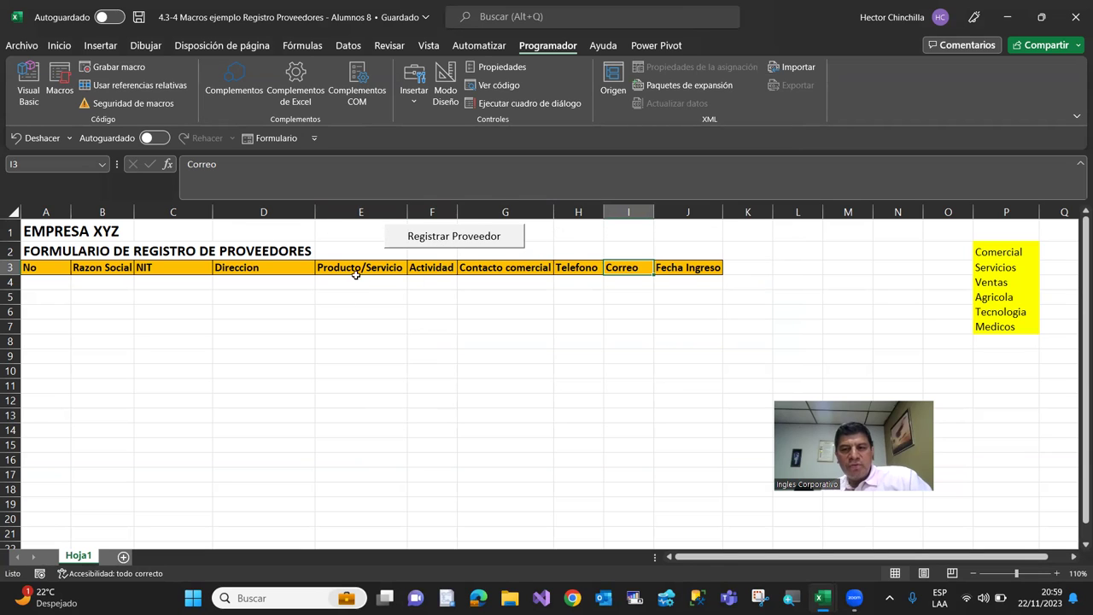
{"action": "left_click", "coordinate": [32, 54]}
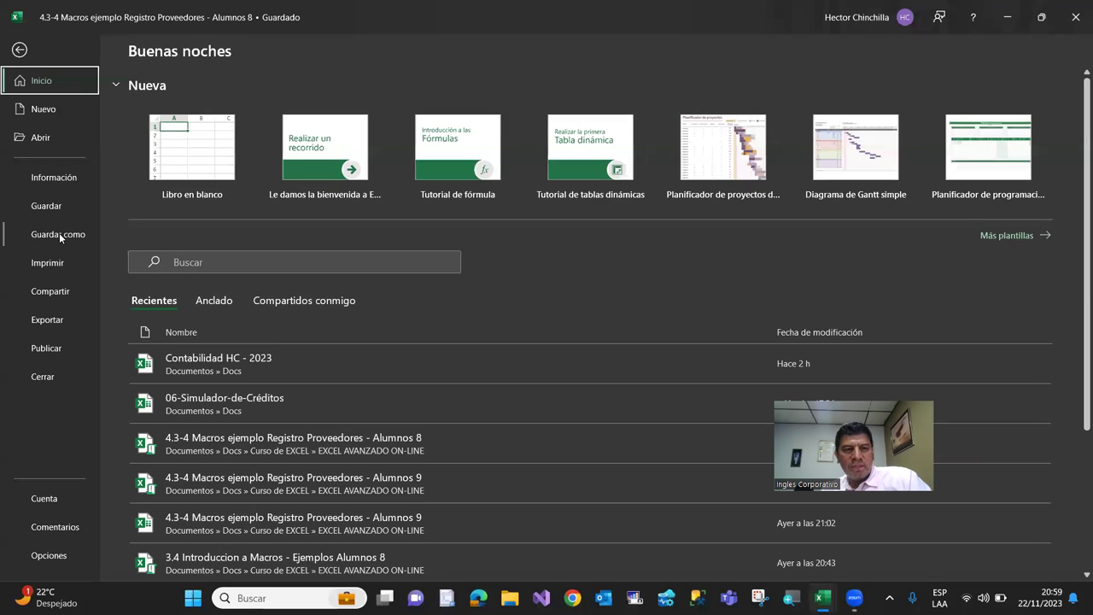
{"action": "left_click", "coordinate": [74, 234]}
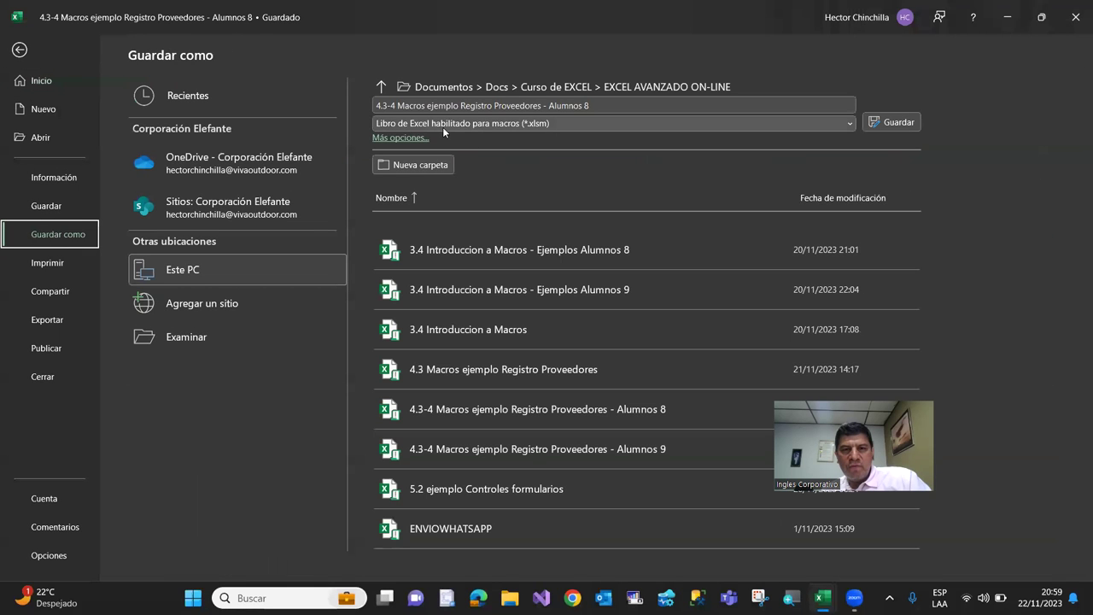
{"action": "left_click", "coordinate": [18, 53]}
{"action": "left_click", "coordinate": [138, 21]}
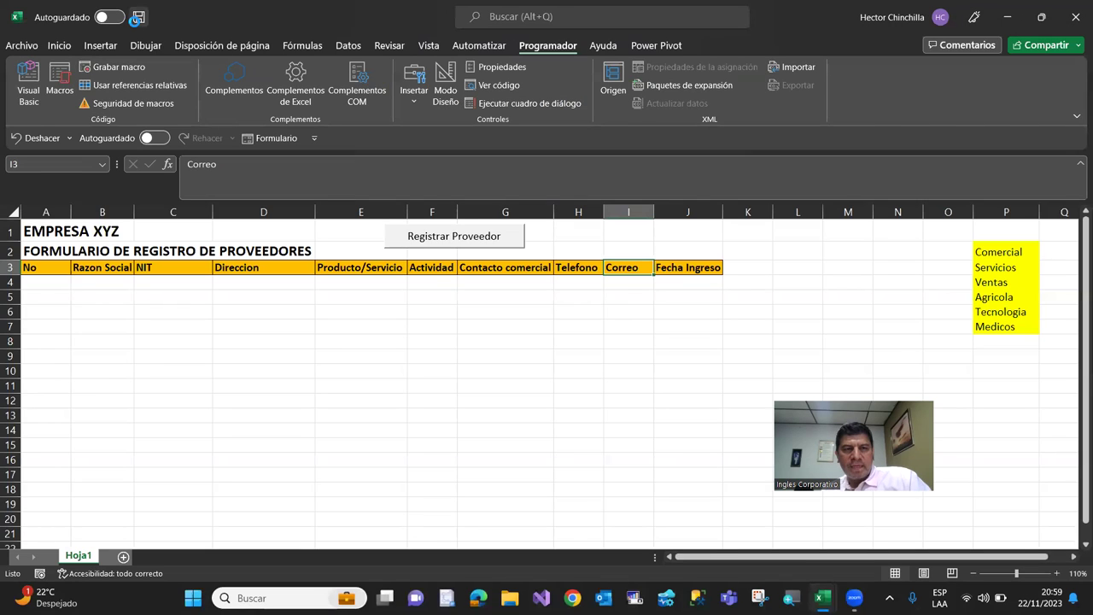